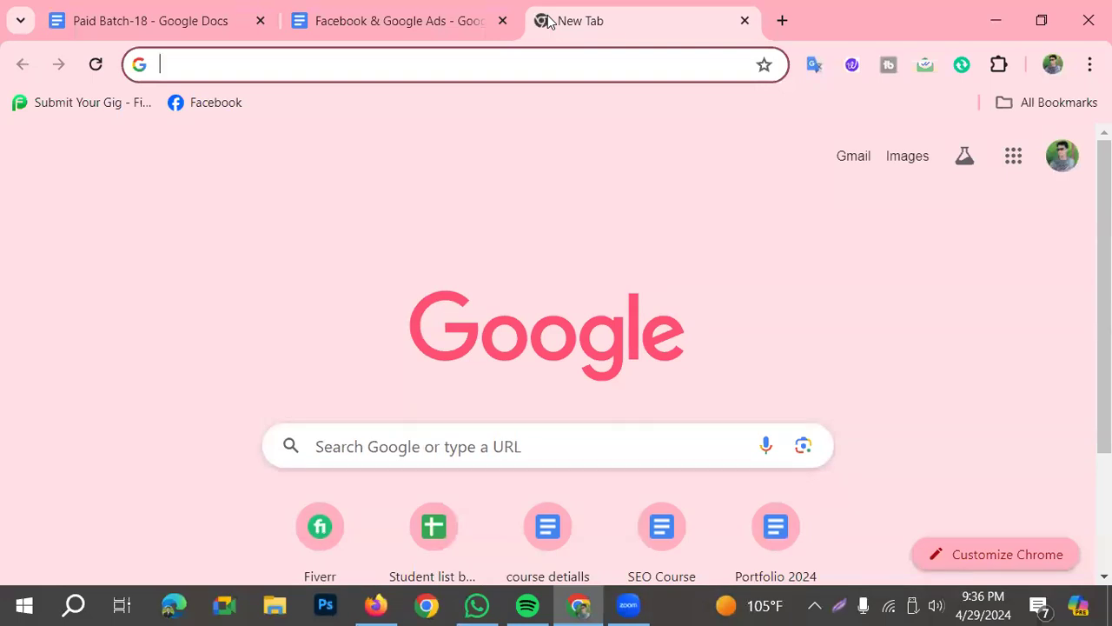
# Load the Google Ads home page at ads.google.com in the empty browser tab and look over it
pyautogui.click(549, 22)
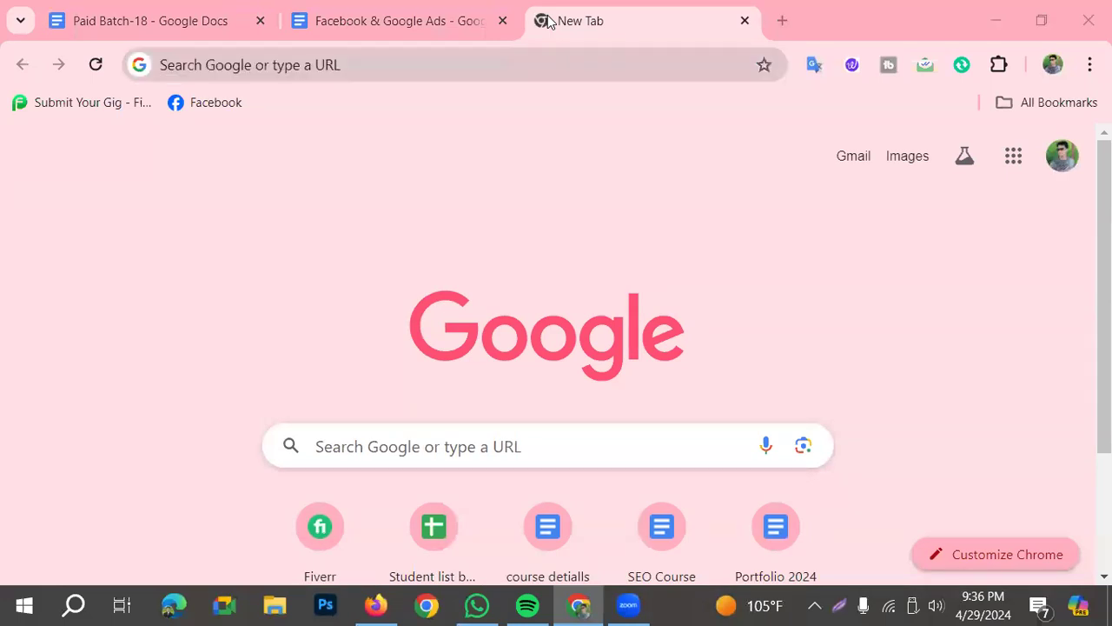
pyautogui.click(549, 21)
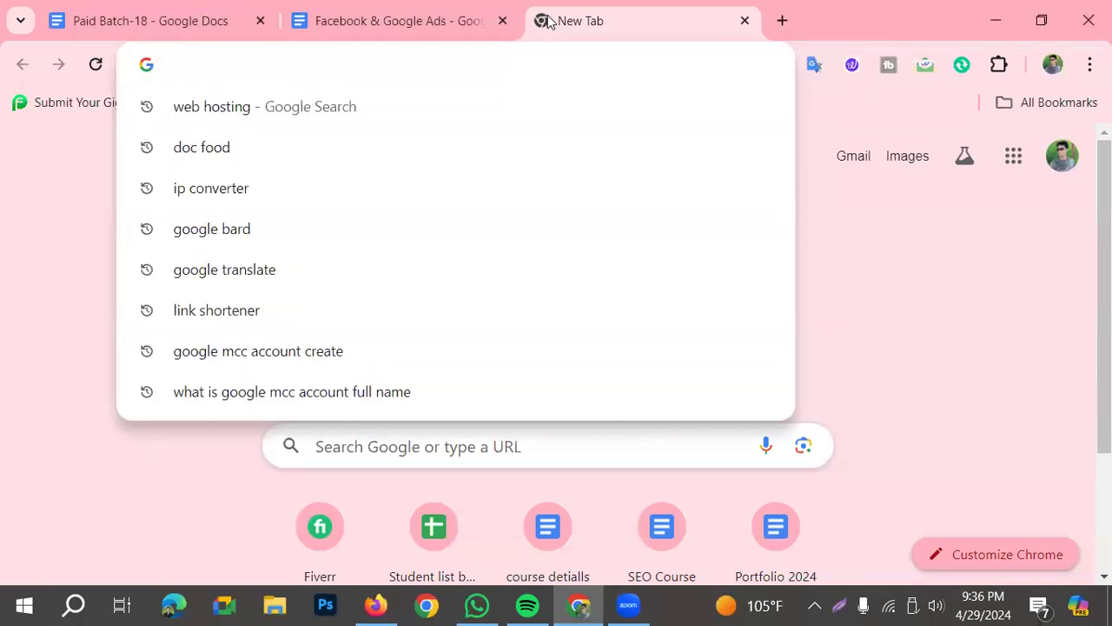
pyautogui.write('a')
pyautogui.press('Return')
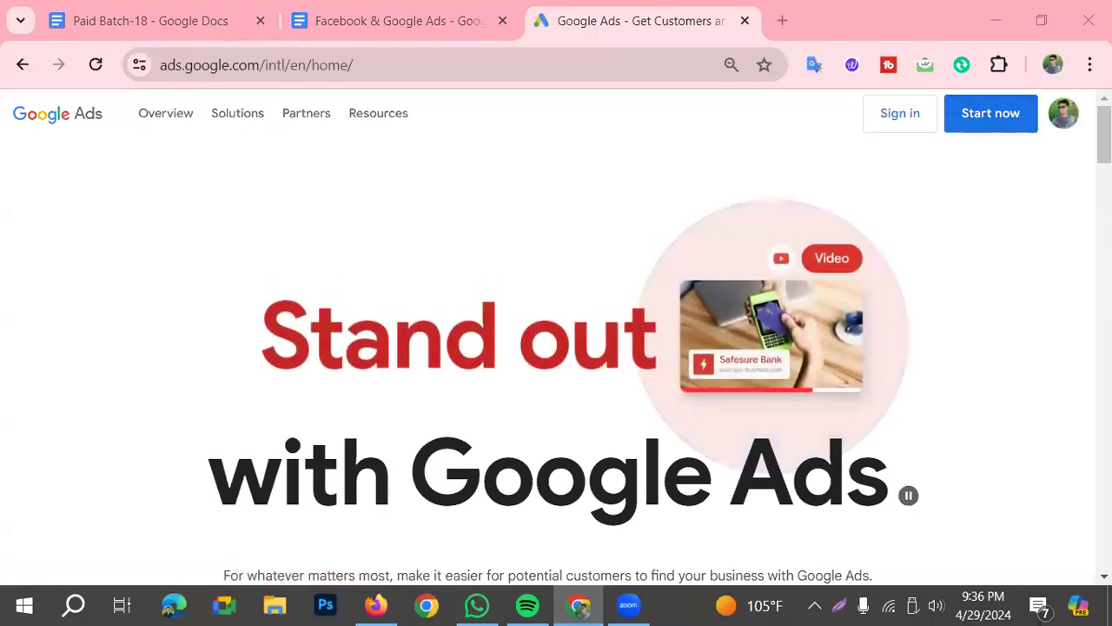
pyautogui.scroll(-3, 582, 209)
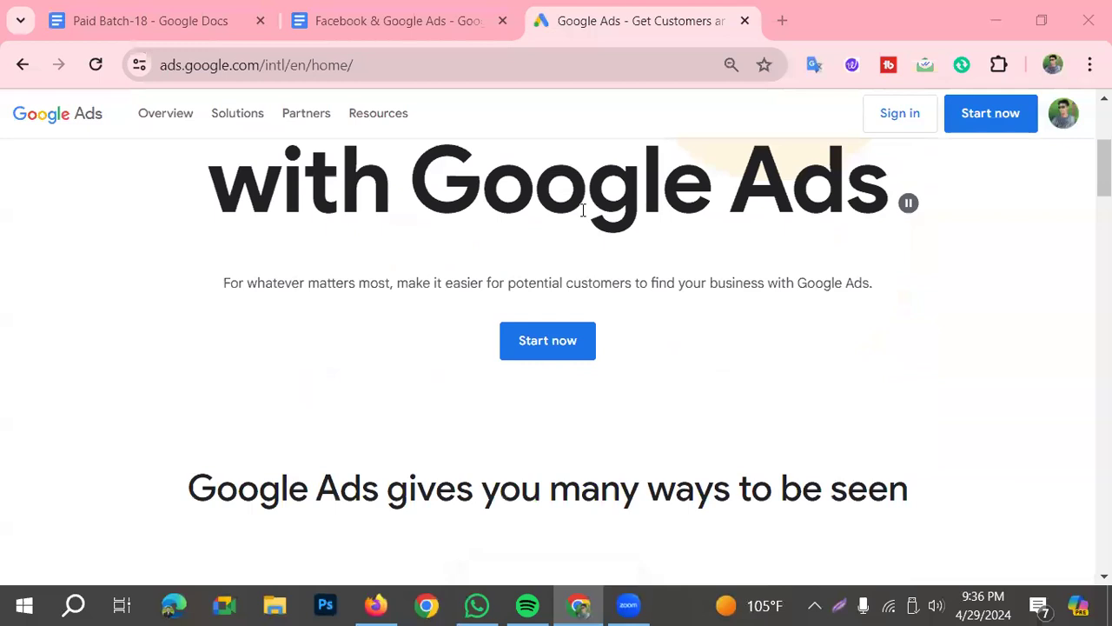
pyautogui.scroll(3, 582, 209)
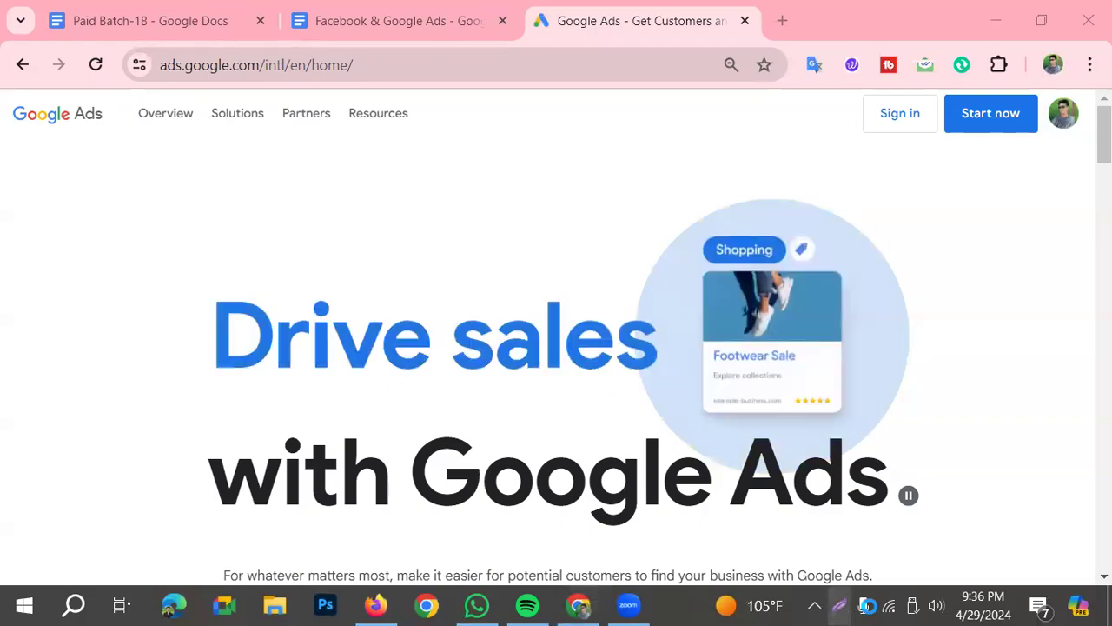
# Capture the screen, mark the Sign in option with a red rectangle and an arrow, and copy the capture
pyautogui.press('Print')
pyautogui.click(915, 551)
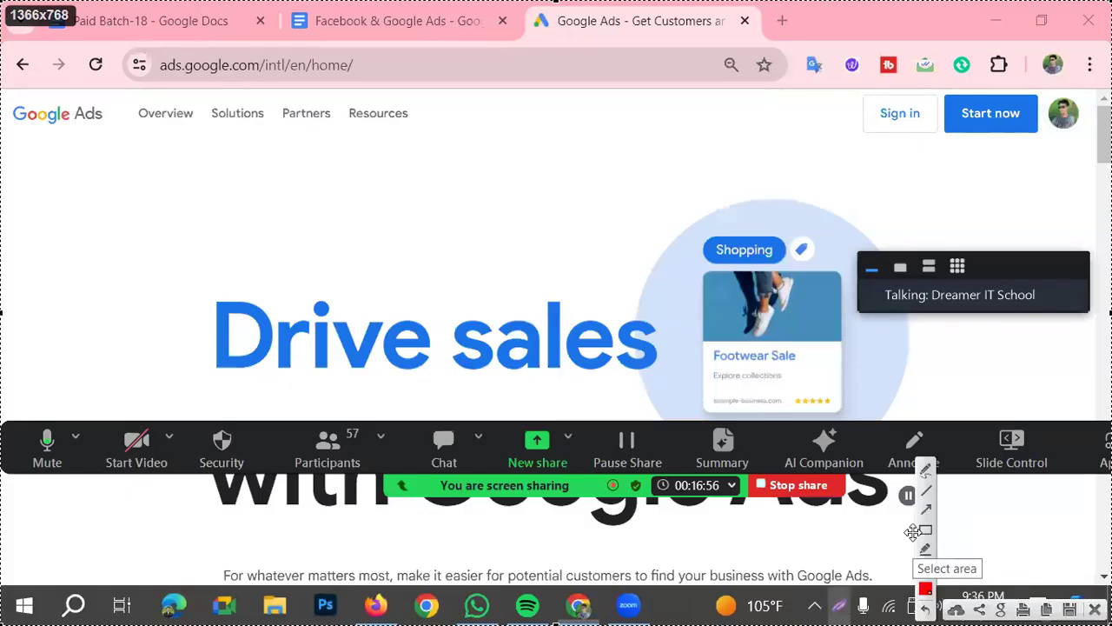
pyautogui.moveTo(853, 87); pyautogui.dragTo(932, 140)
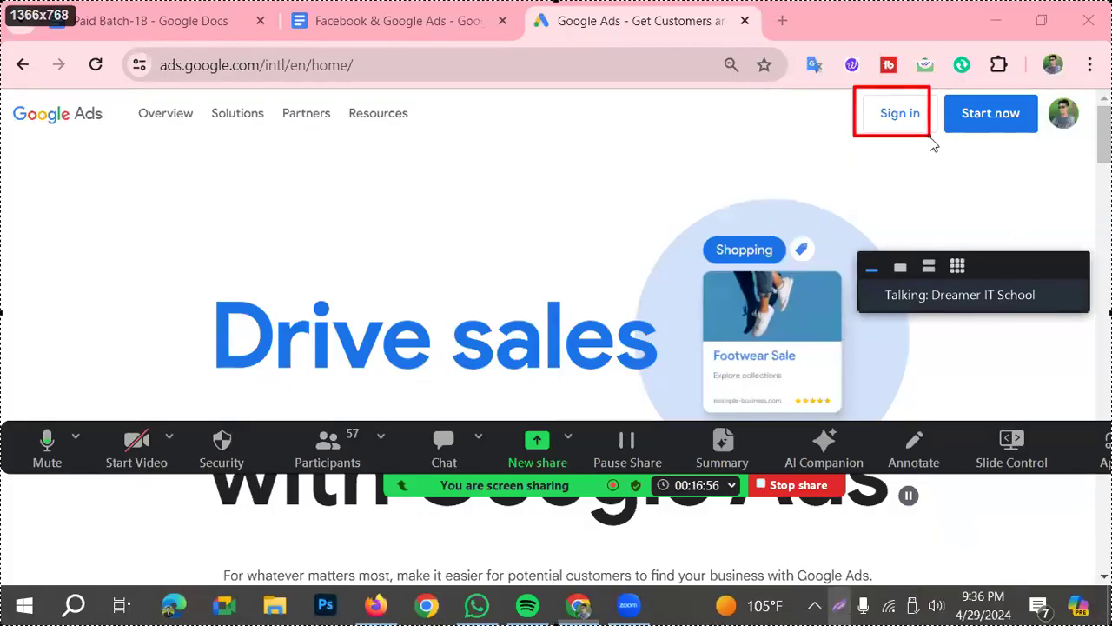
pyautogui.click(925, 509)
pyautogui.moveTo(432, 300)
pyautogui.mouseDown()
pyautogui.moveTo(762, 144)
pyautogui.moveTo(822, 136)
pyautogui.mouseUp()
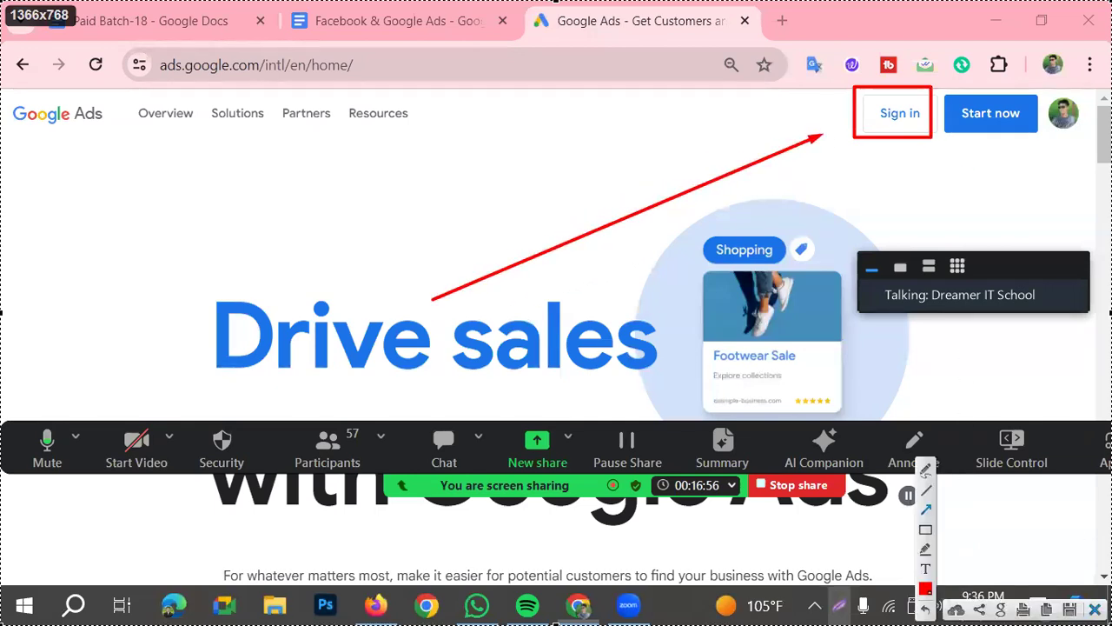
pyautogui.hotkey('ctrl', 'c')
# Sign in to Google Ads and select the account Dreamer IT School- Batch 18
pyautogui.click(881, 132)
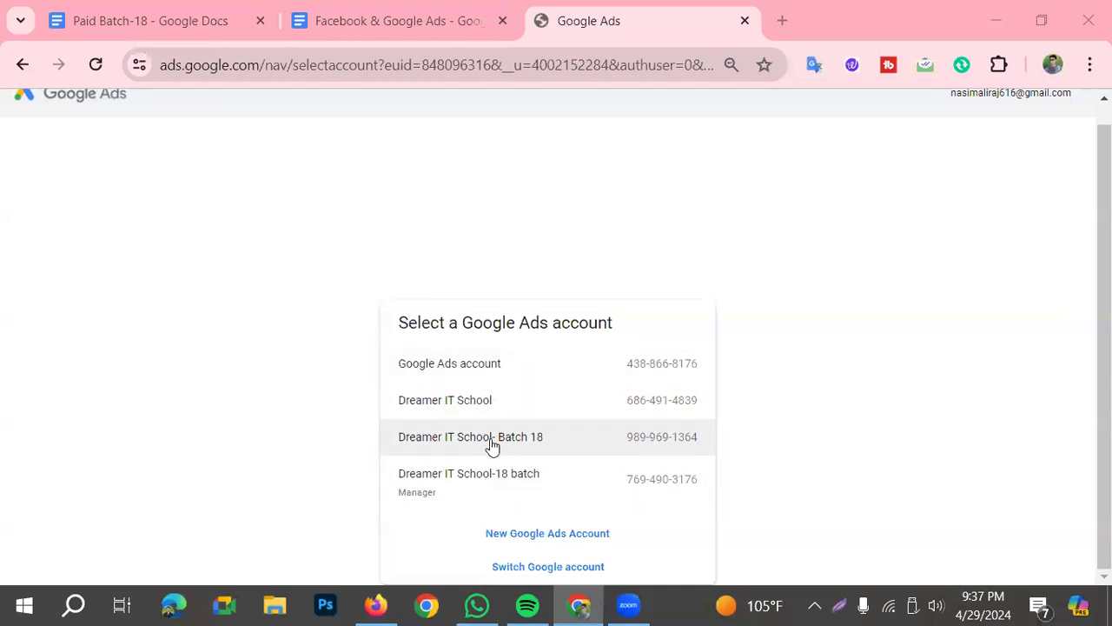
pyautogui.click(533, 448)
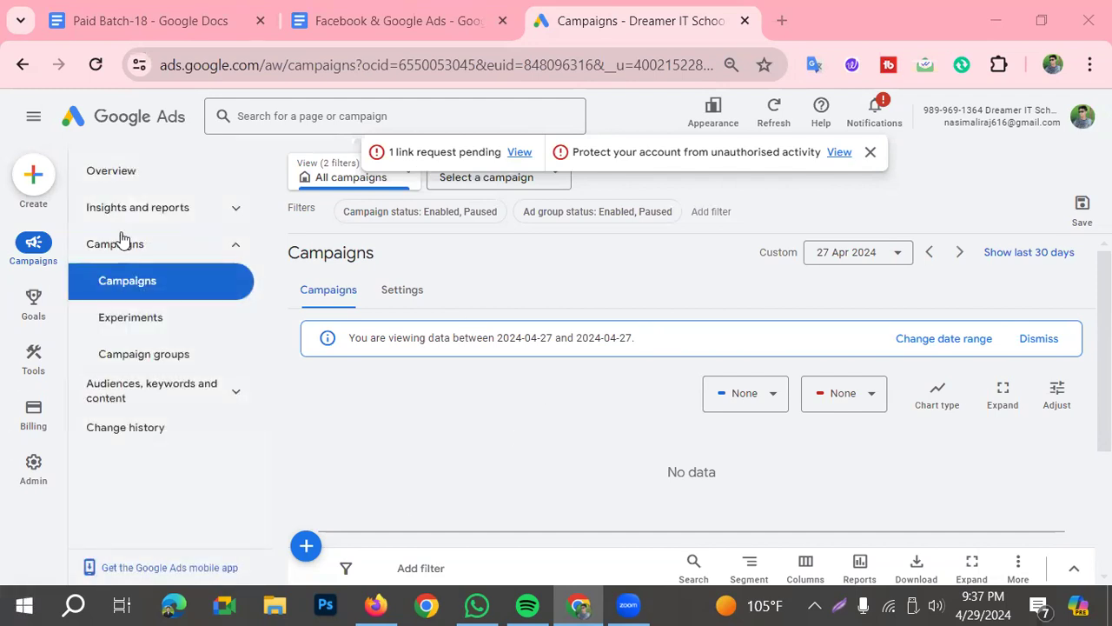
# Outline the Admin entry with a red rectangle on a screen capture and open the Admin settings
pyautogui.moveTo(7, 439)
pyautogui.moveTo(15, 511)
pyautogui.moveTo(35, 489)
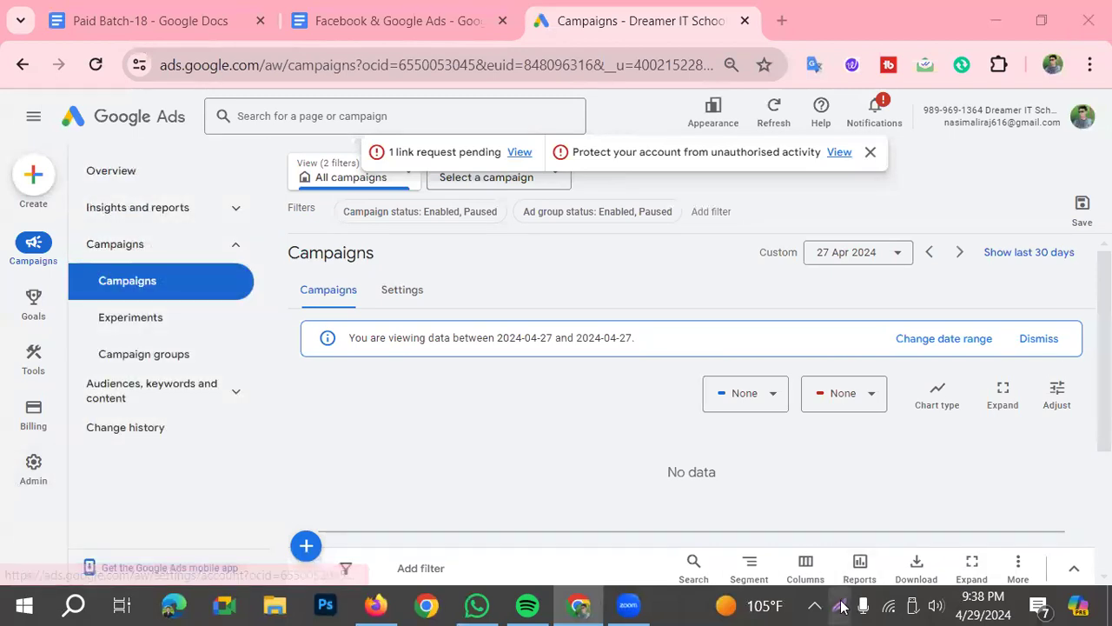
pyautogui.click(925, 530)
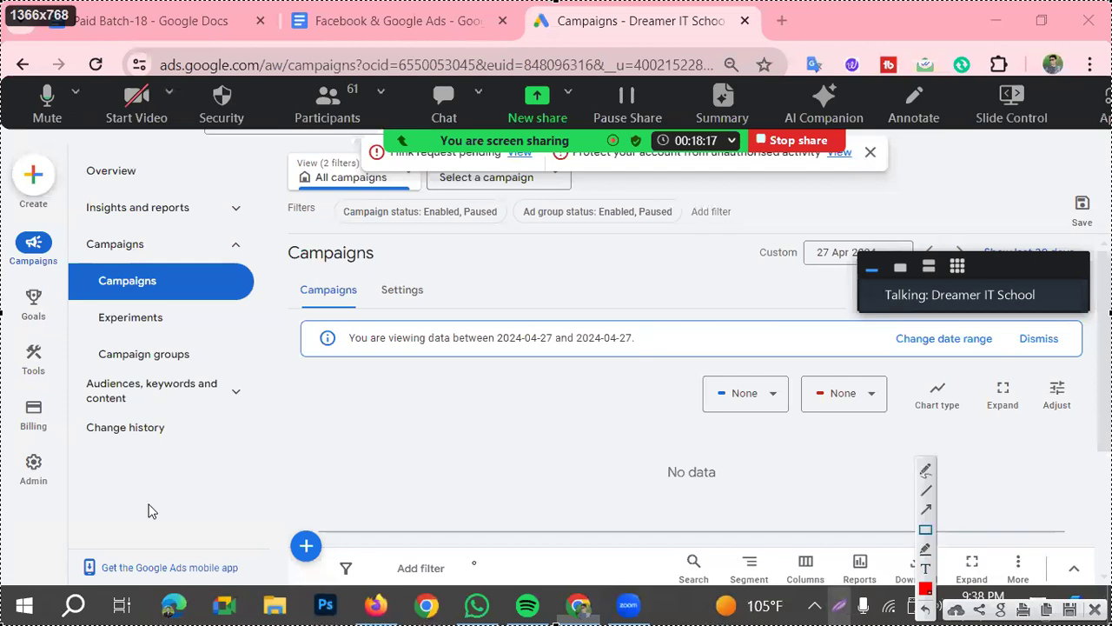
pyautogui.moveTo(4, 438); pyautogui.dragTo(60, 499)
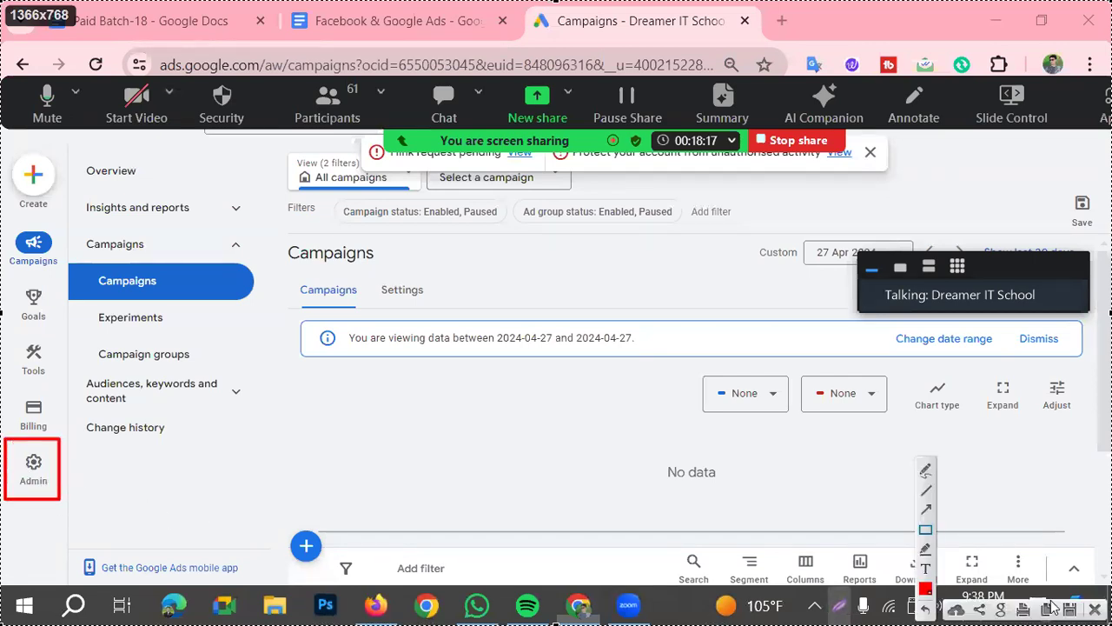
pyautogui.click(33, 467)
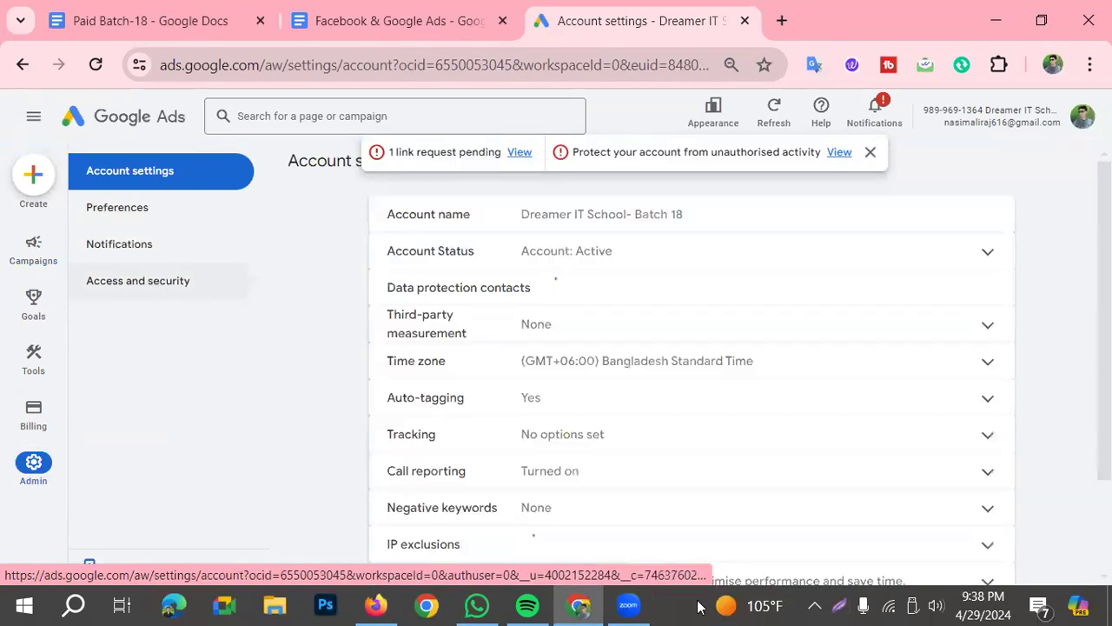
# Outline Access and security with a red rectangle on a screen capture and open that page
pyautogui.click(849, 601)
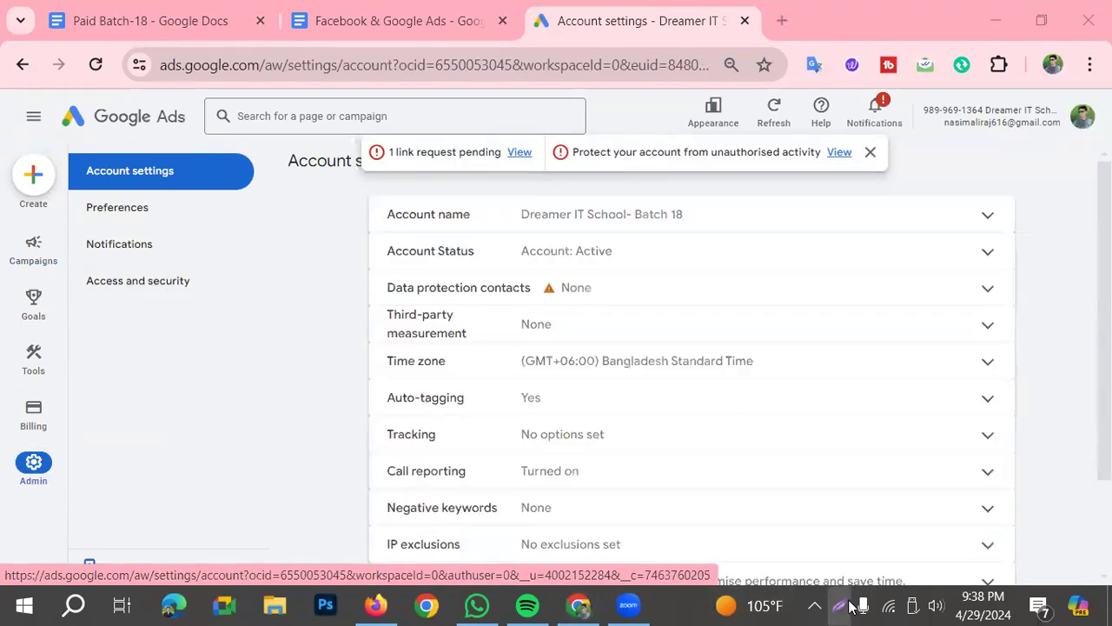
pyautogui.click(927, 533)
pyautogui.moveTo(61, 261)
pyautogui.mouseDown()
pyautogui.moveTo(90, 278)
pyautogui.moveTo(240, 305)
pyautogui.mouseUp()
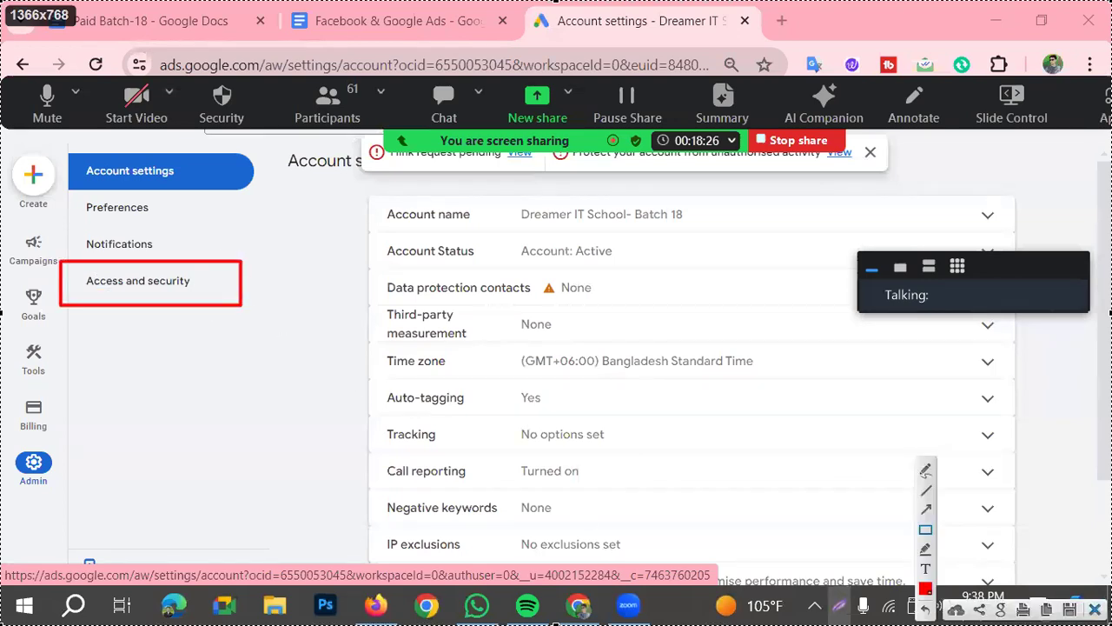
pyautogui.press('Escape')
pyautogui.click(142, 285)
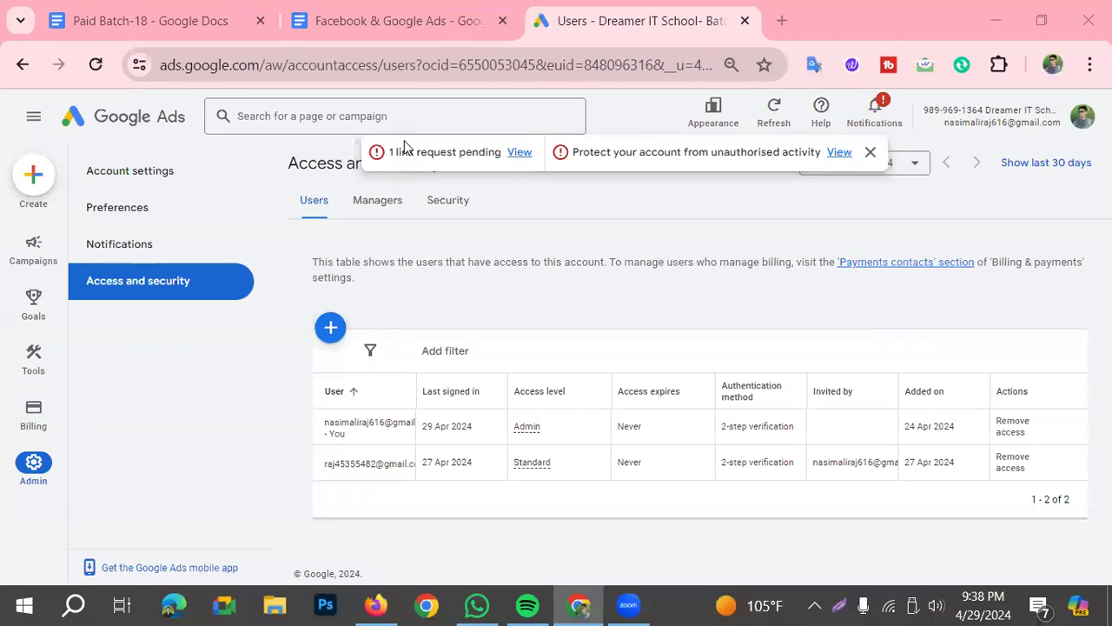
# Mark the Security heading on a screen capture with a red rectangle and an arrow pointing to it
pyautogui.click(841, 606)
pyautogui.click(925, 530)
pyautogui.moveTo(423, 185); pyautogui.dragTo(476, 224)
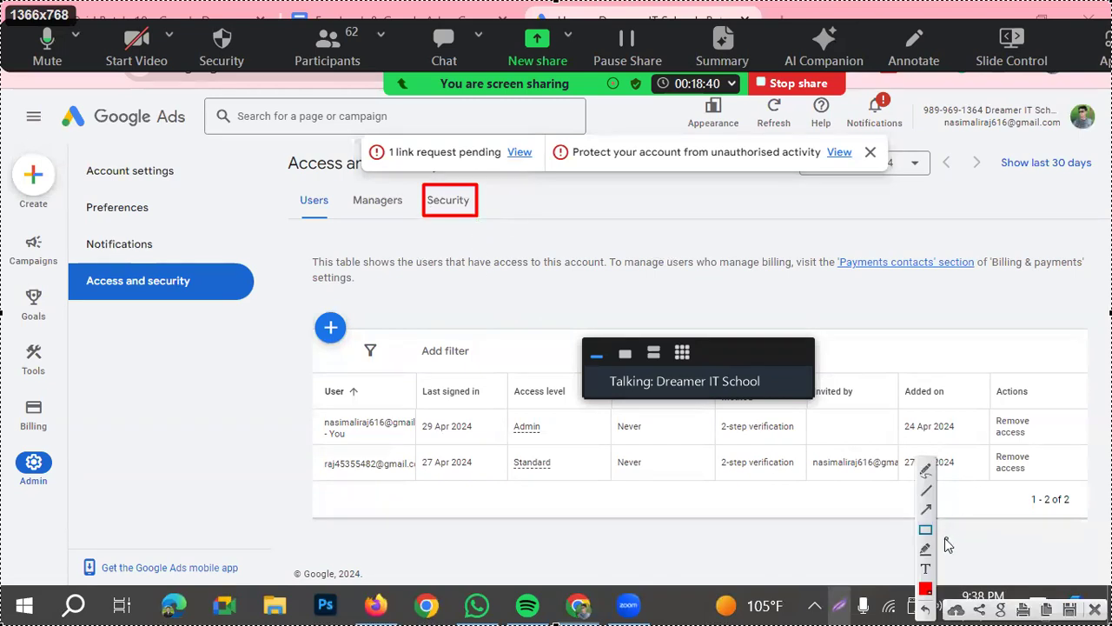
pyautogui.click(926, 511)
pyautogui.moveTo(236, 434); pyautogui.dragTo(425, 233)
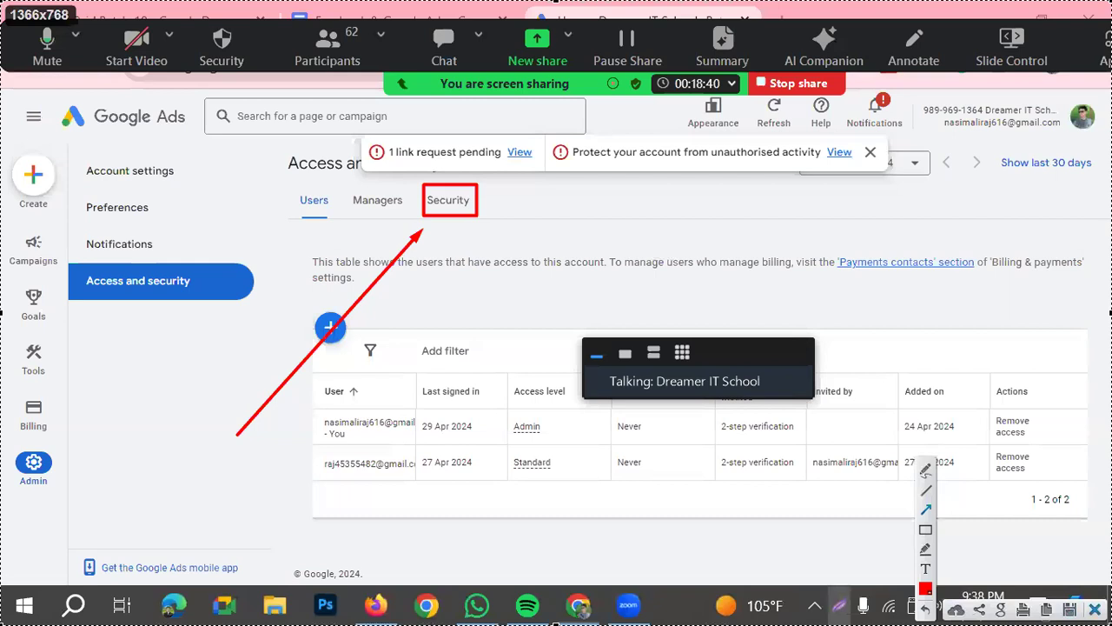
pyautogui.press('Escape')
# Open the account's Security settings and dismiss the notification banner
pyautogui.click(452, 202)
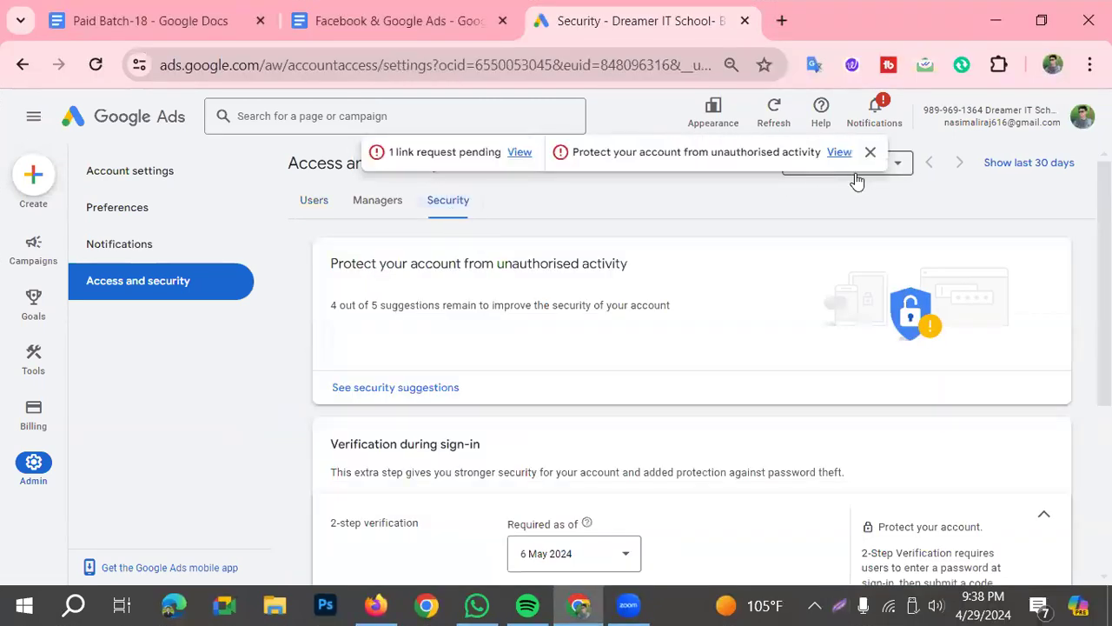
pyautogui.click(869, 154)
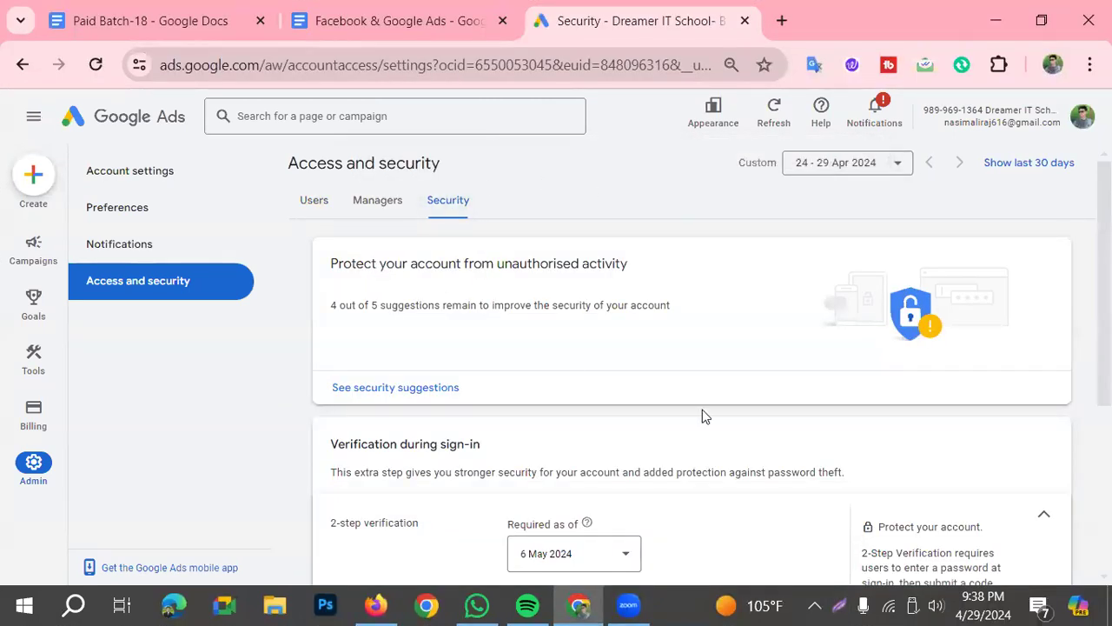
# Examine the 2-step verification and Allowed domains sections of the Security settings
pyautogui.scroll(-1, 420, 452)
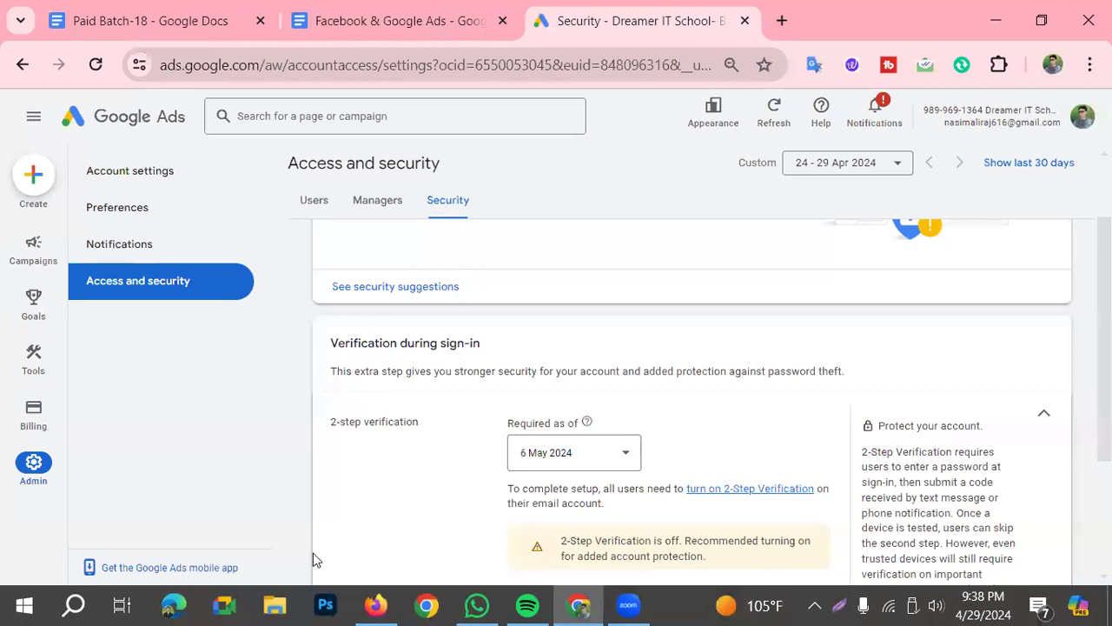
pyautogui.scroll(-2, 342, 547)
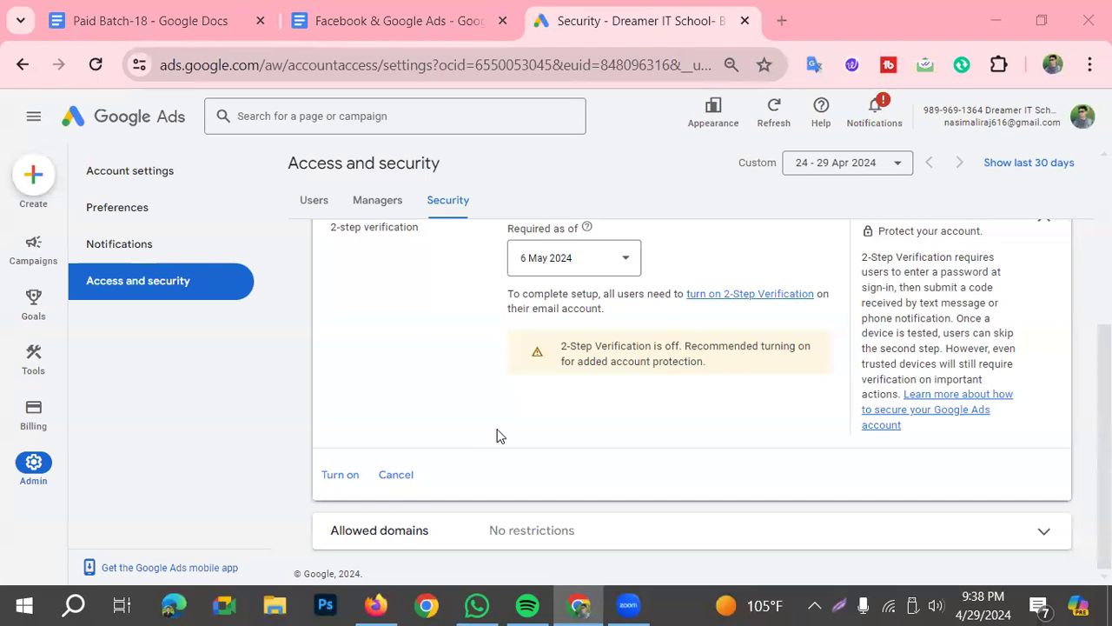
pyautogui.scroll(1, 752, 365)
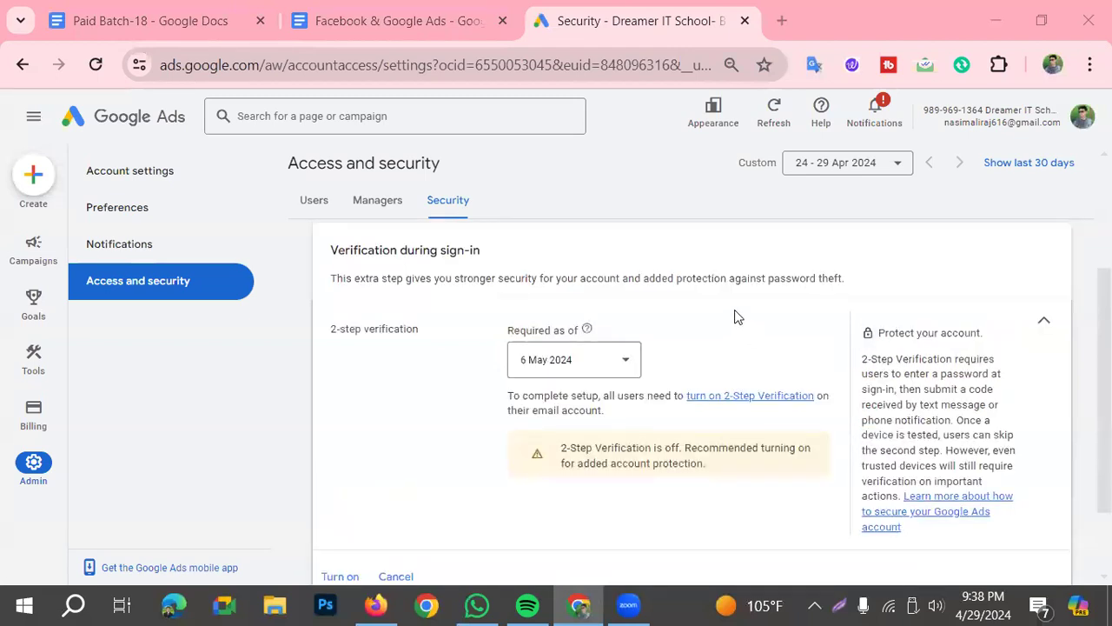
pyautogui.scroll(-1, 665, 473)
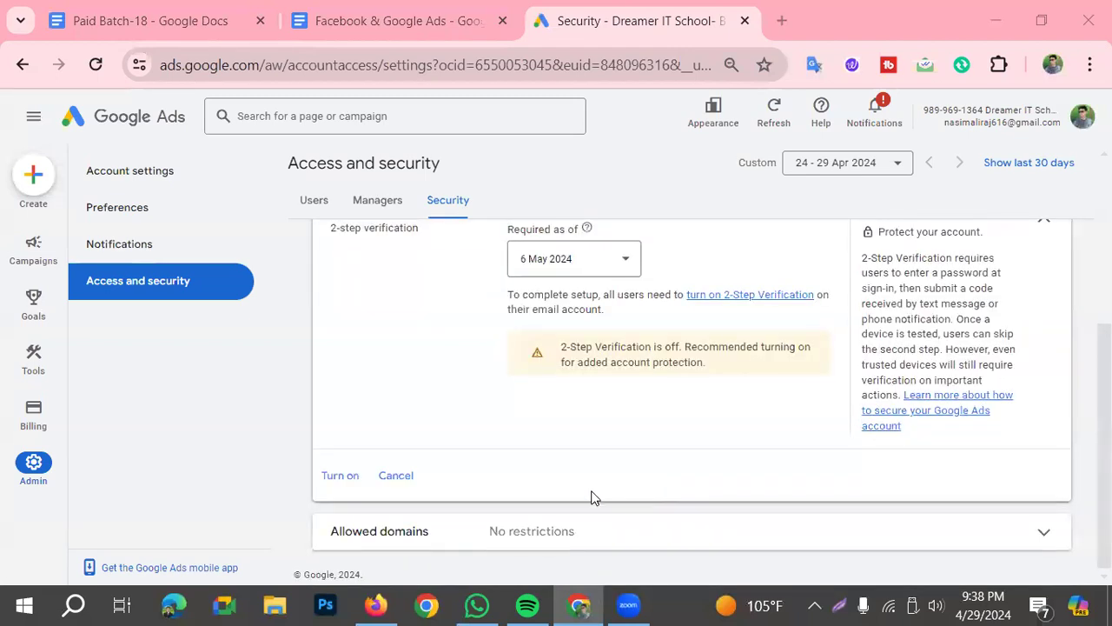
pyautogui.scroll(1, 487, 526)
pyautogui.scroll(-1, 460, 536)
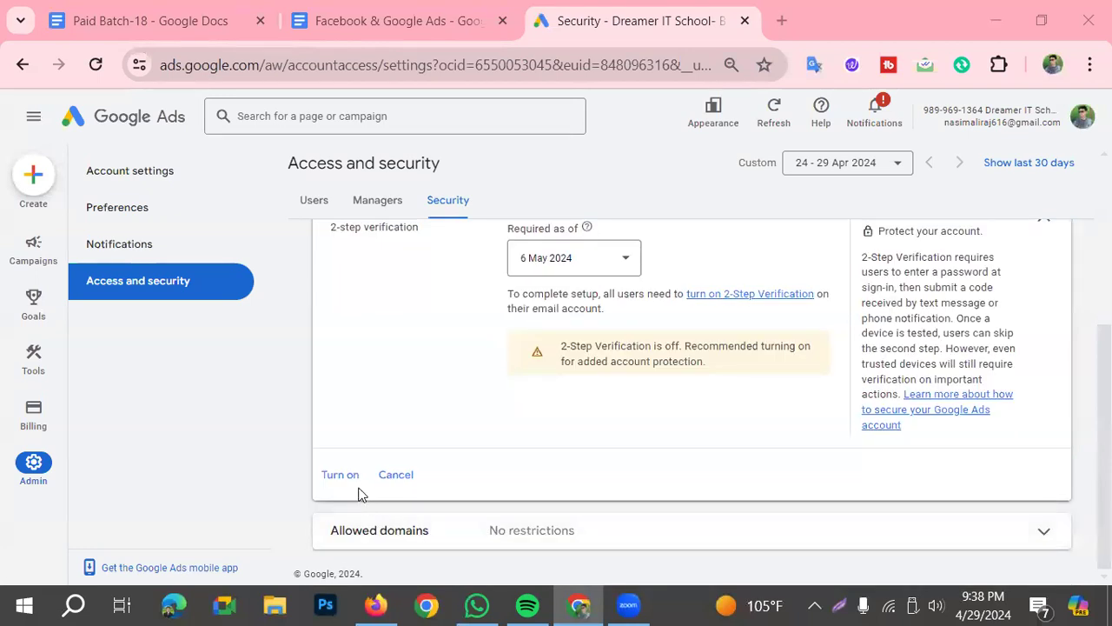
pyautogui.scroll(1, 496, 417)
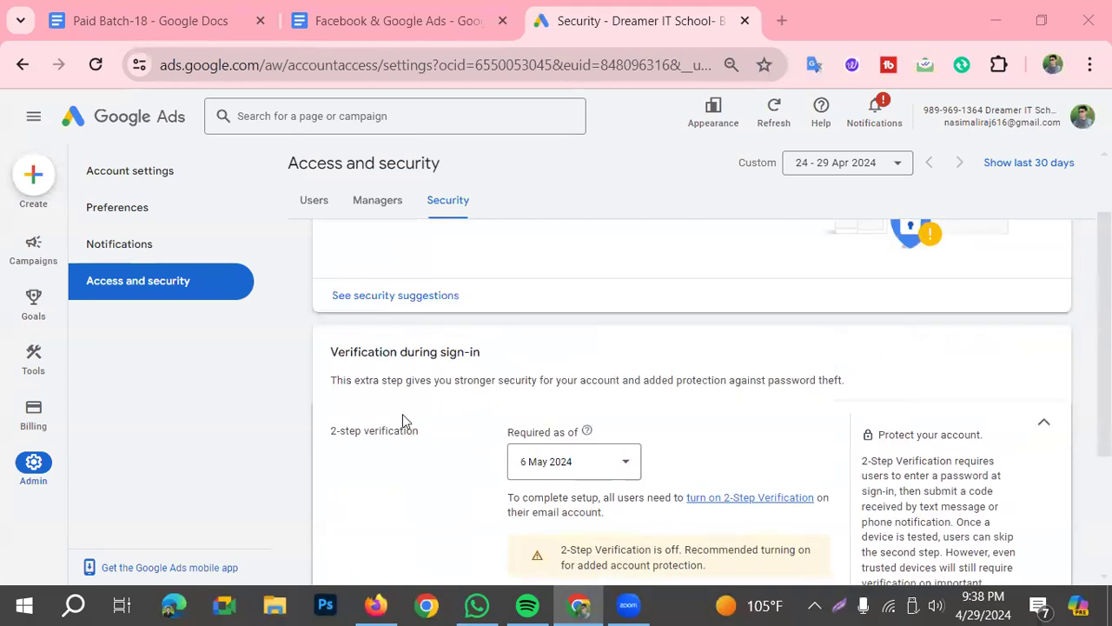
pyautogui.scroll(-1, 402, 412)
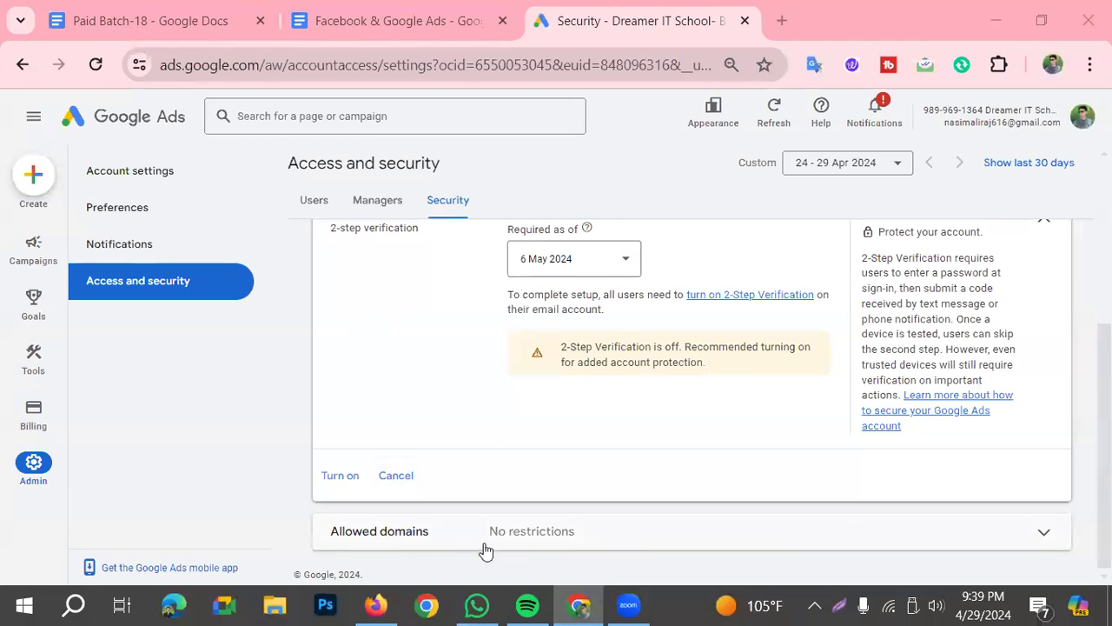
# Mark the expand arrow of Allowed domains on a screen capture with a red rectangle and an arrow
pyautogui.click(840, 606)
pyautogui.click(926, 529)
pyautogui.moveTo(1012, 514); pyautogui.dragTo(1066, 551)
pyautogui.click(926, 509)
pyautogui.moveTo(822, 549); pyautogui.dragTo(999, 530)
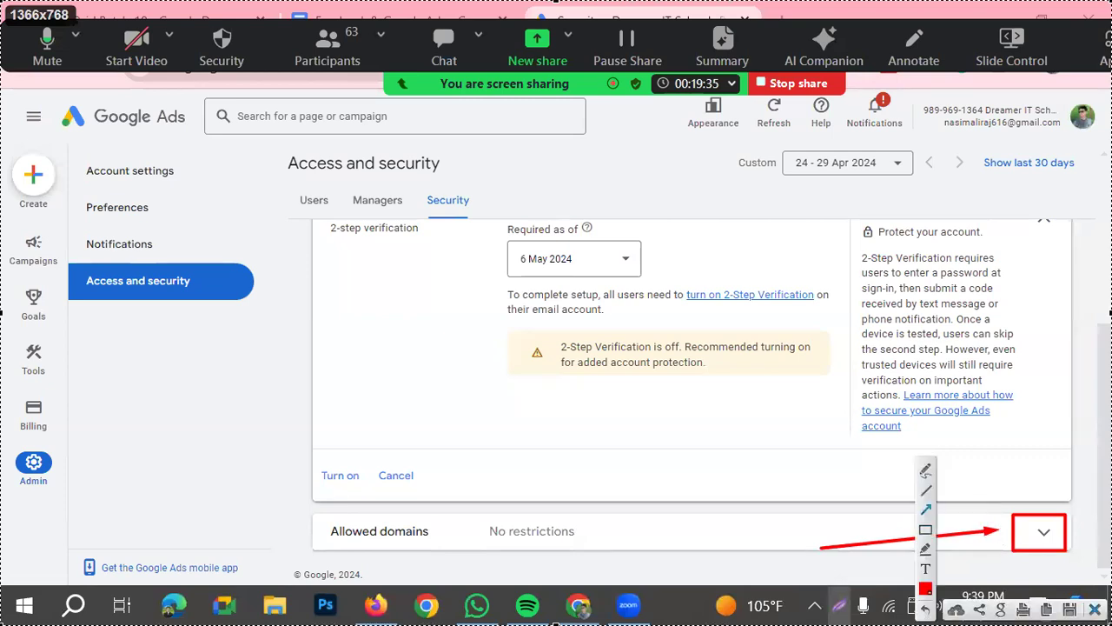
pyautogui.press('Escape')
# Expand Allowed domains, enter gmail.com as the permitted email domain and save the setting
pyautogui.click(1043, 531)
pyautogui.scroll(-3, 730, 382)
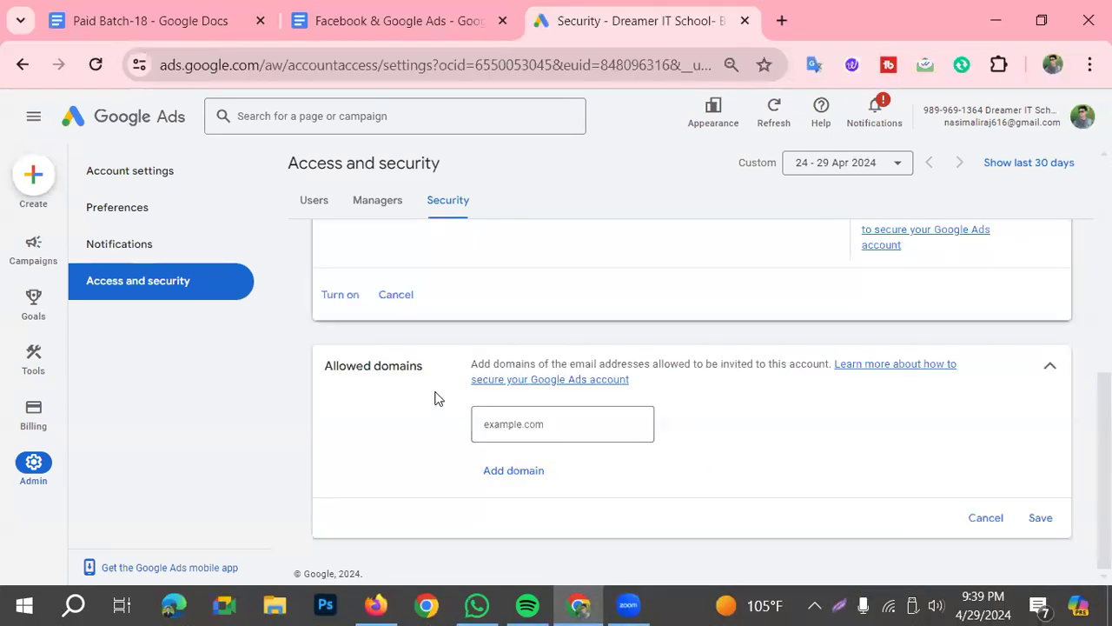
pyautogui.click(548, 423)
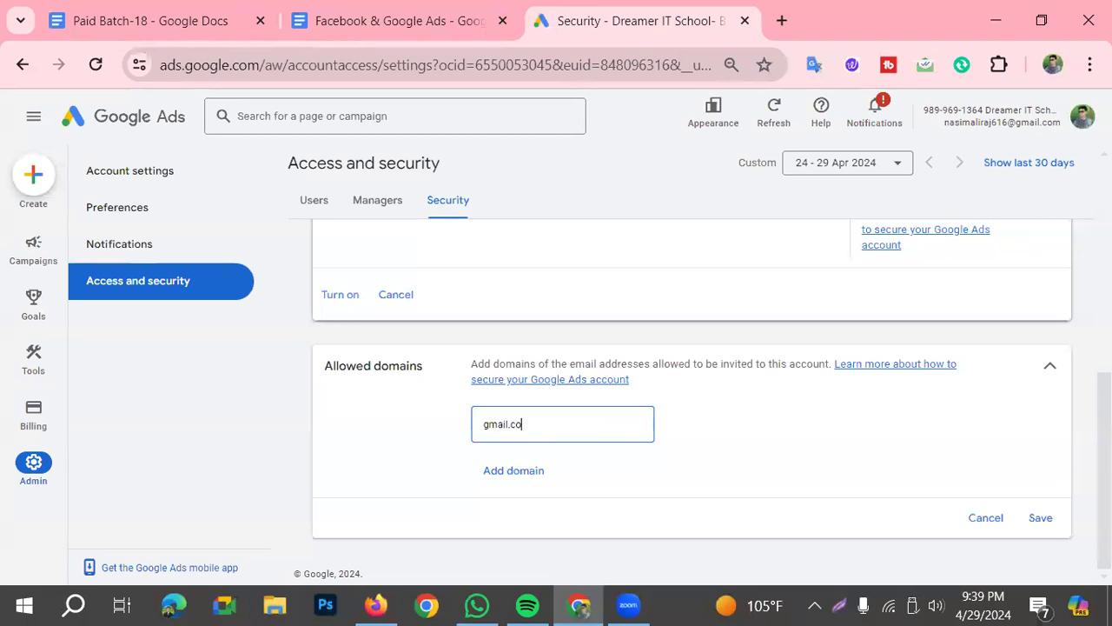
pyautogui.click(1041, 517)
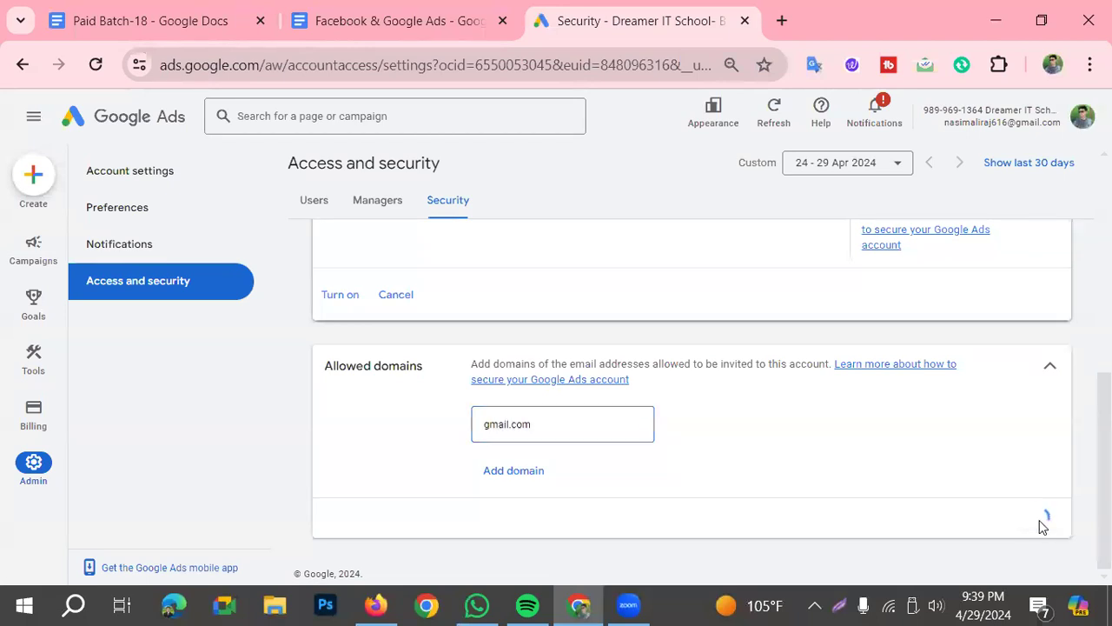
# Reopen the Allowed domains section and review the saved gmail.com entry
pyautogui.scroll(2, 617, 337)
pyautogui.scroll(-2, 657, 393)
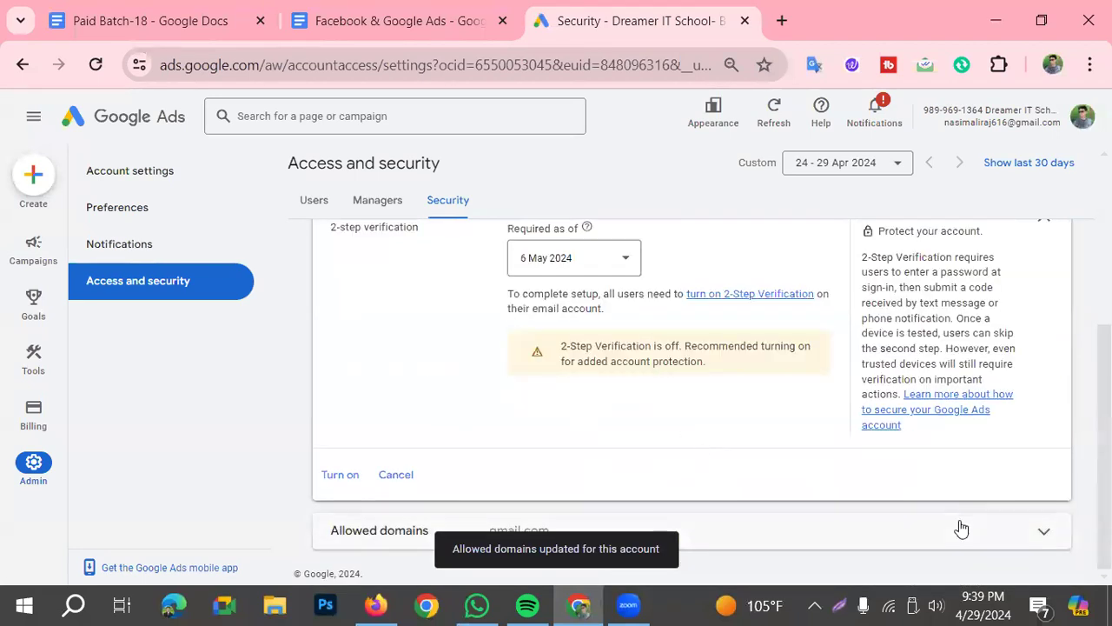
pyautogui.click(930, 529)
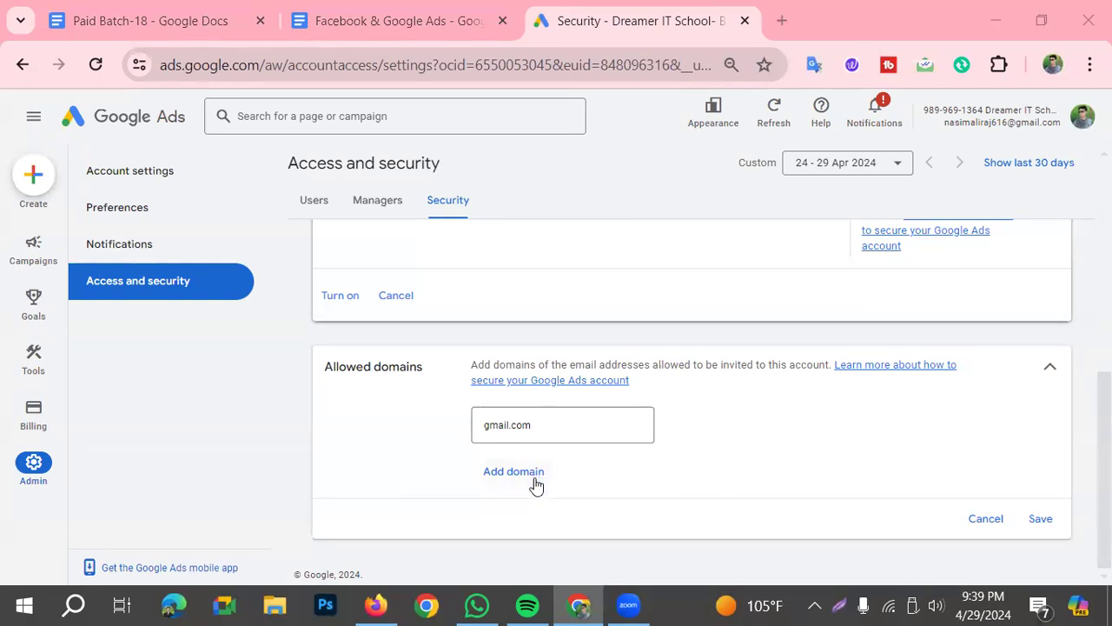
pyautogui.click(532, 426)
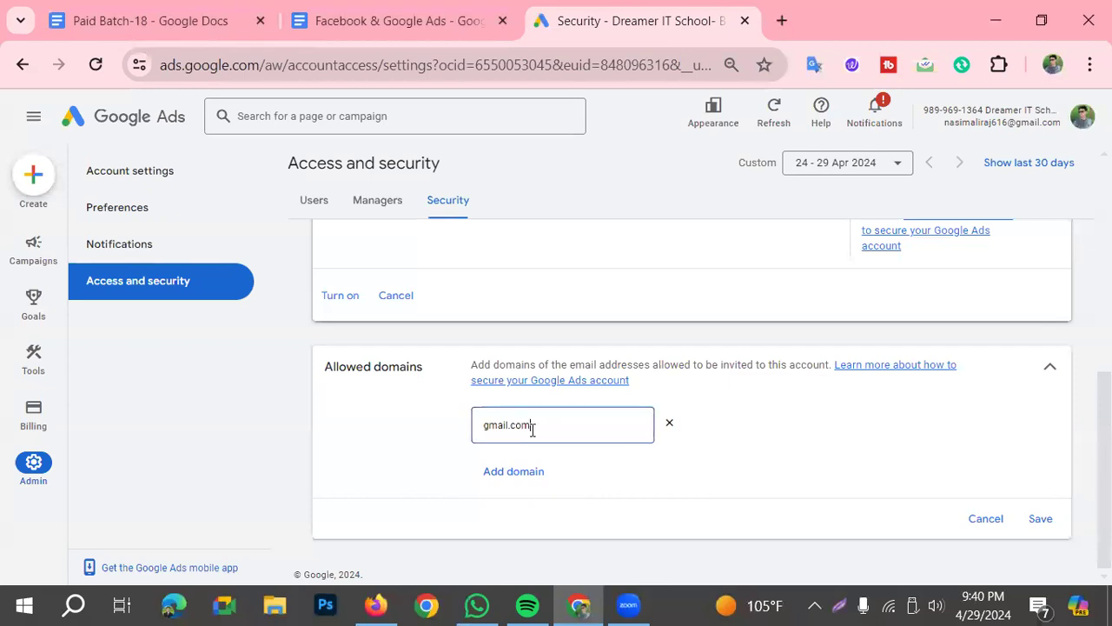
pyautogui.moveTo(536, 427); pyautogui.dragTo(476, 434)
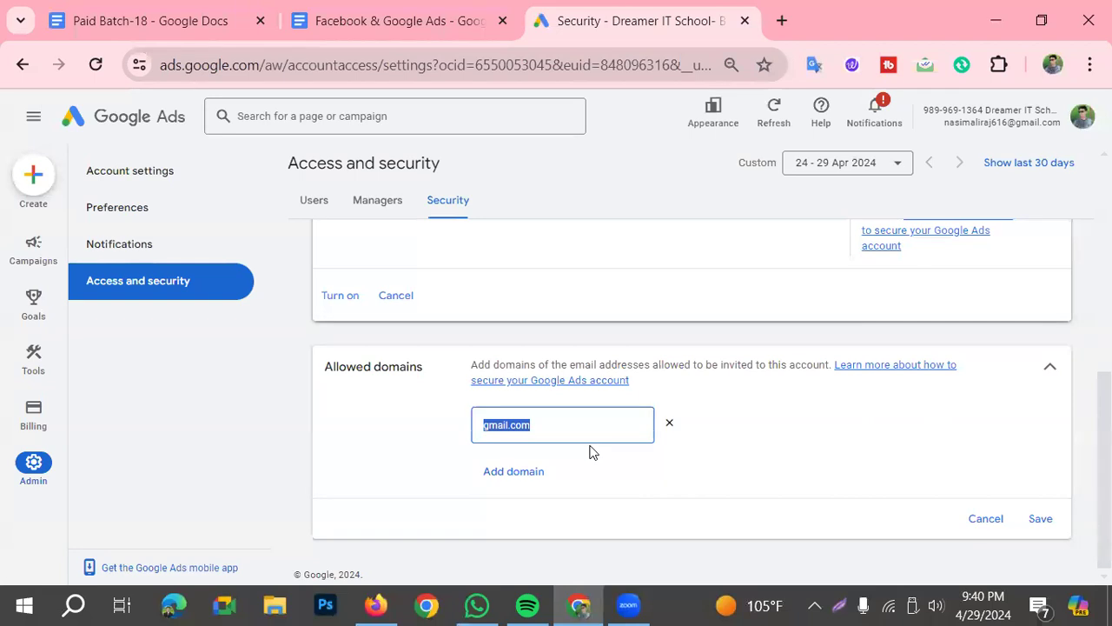
pyautogui.scroll(2, 591, 449)
pyautogui.scroll(-2, 599, 450)
pyautogui.scroll(3, 823, 466)
pyautogui.scroll(2, 824, 466)
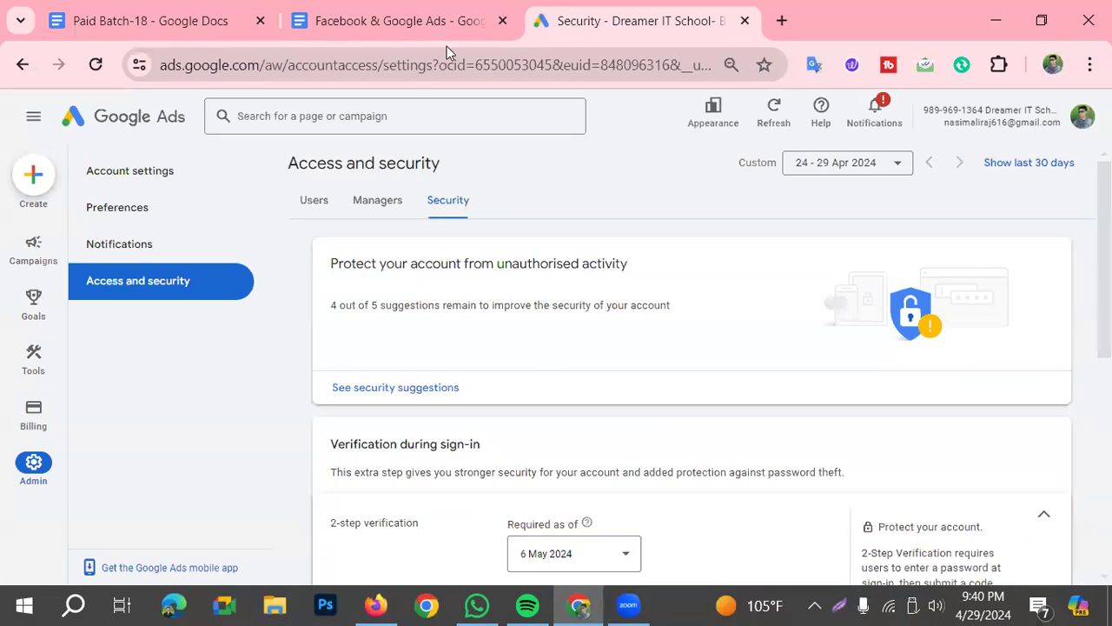
# Try to invite dreameritschool.com as a new user of the account with Standard access
pyautogui.click(314, 200)
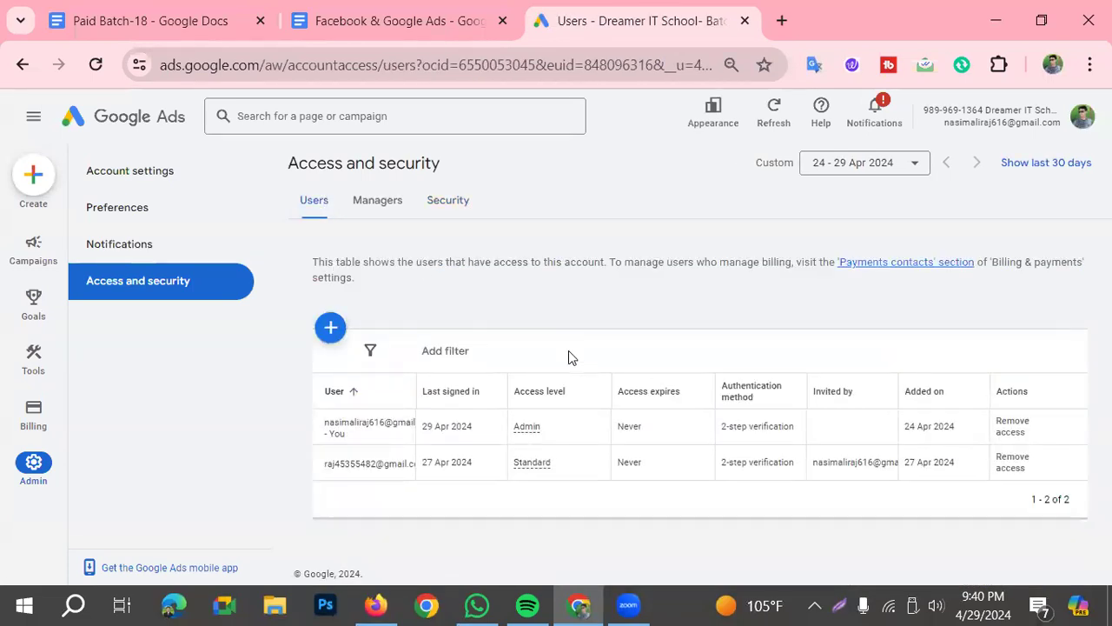
pyautogui.moveTo(559, 392)
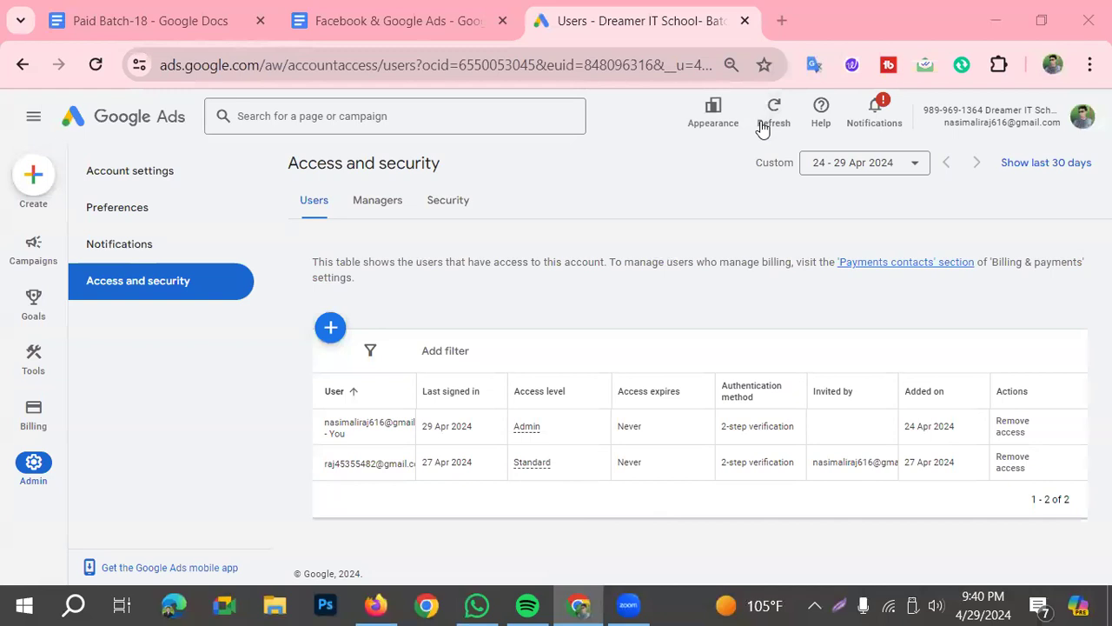
pyautogui.click(328, 335)
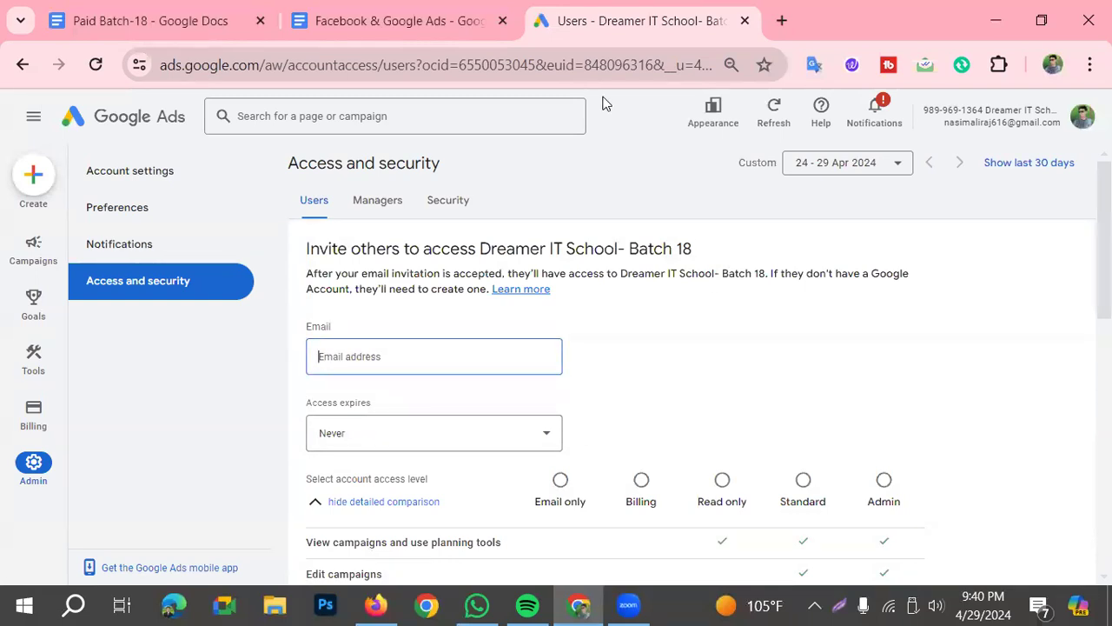
pyautogui.write('chool.com')
pyautogui.click(803, 491)
pyautogui.scroll(-5, 636, 458)
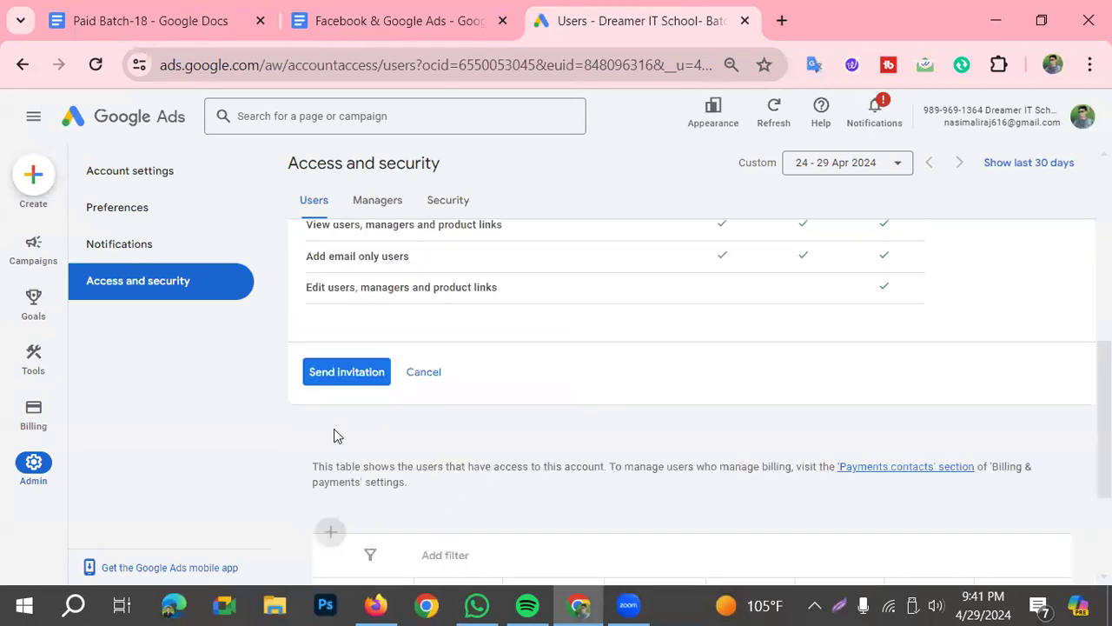
pyautogui.click(330, 374)
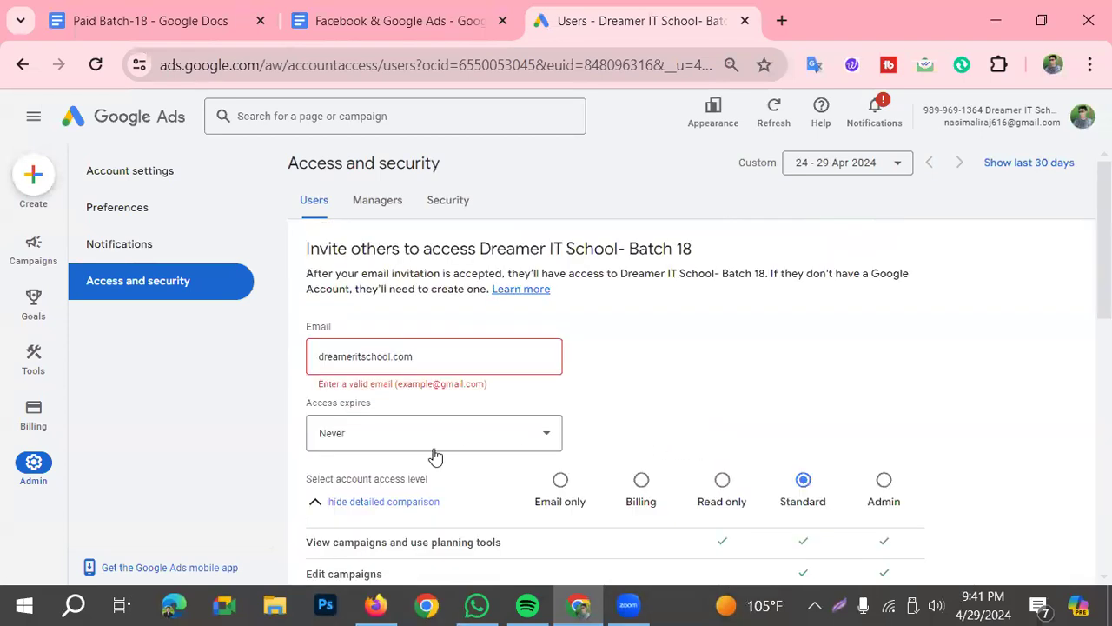
# Mark the error below the invitation's email field on a screen capture with a red rectangle and an arrow, then close the capture
pyautogui.click(839, 606)
pyautogui.click(926, 530)
pyautogui.moveTo(302, 370)
pyautogui.mouseDown()
pyautogui.moveTo(416, 403)
pyautogui.moveTo(504, 399)
pyautogui.mouseUp()
pyautogui.click(925, 516)
pyautogui.moveTo(432, 503); pyautogui.dragTo(447, 396)
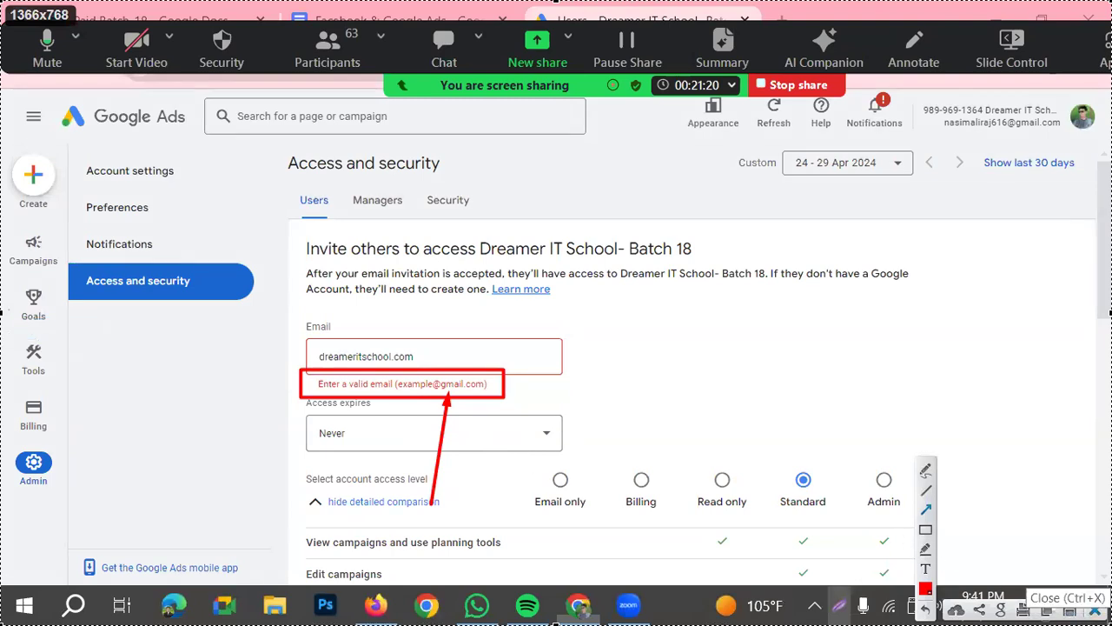
pyautogui.click(1091, 609)
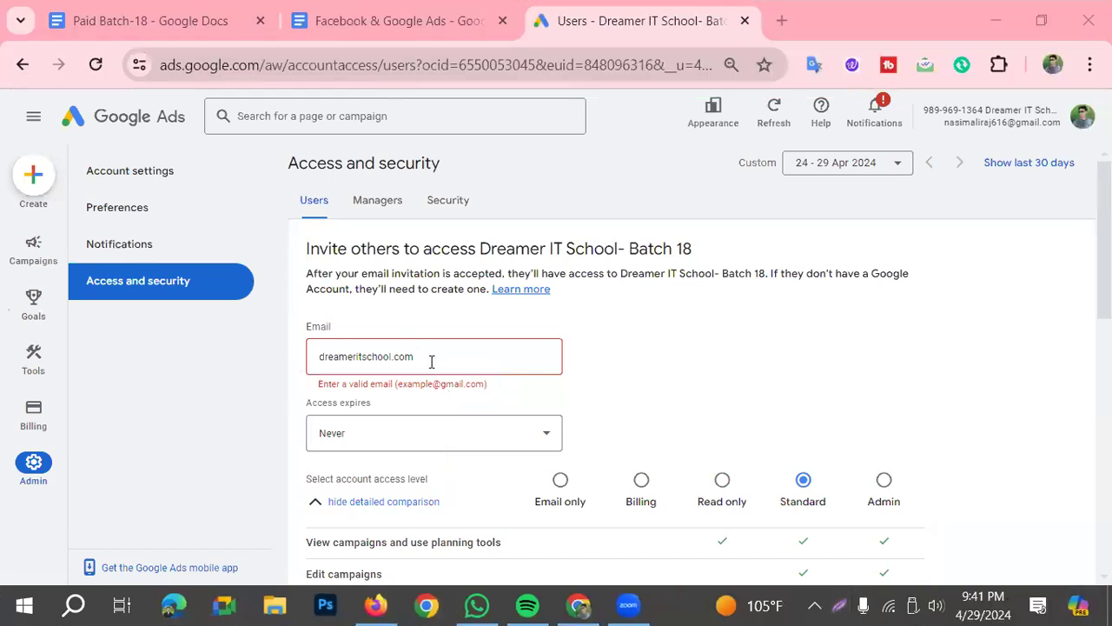
# Copy dreameritschool.com from the invitation form, add it as a second allowed domain in the Security settings and save
pyautogui.moveTo(432, 361); pyautogui.dragTo(314, 365)
pyautogui.hotkey('ctrl', 'c')
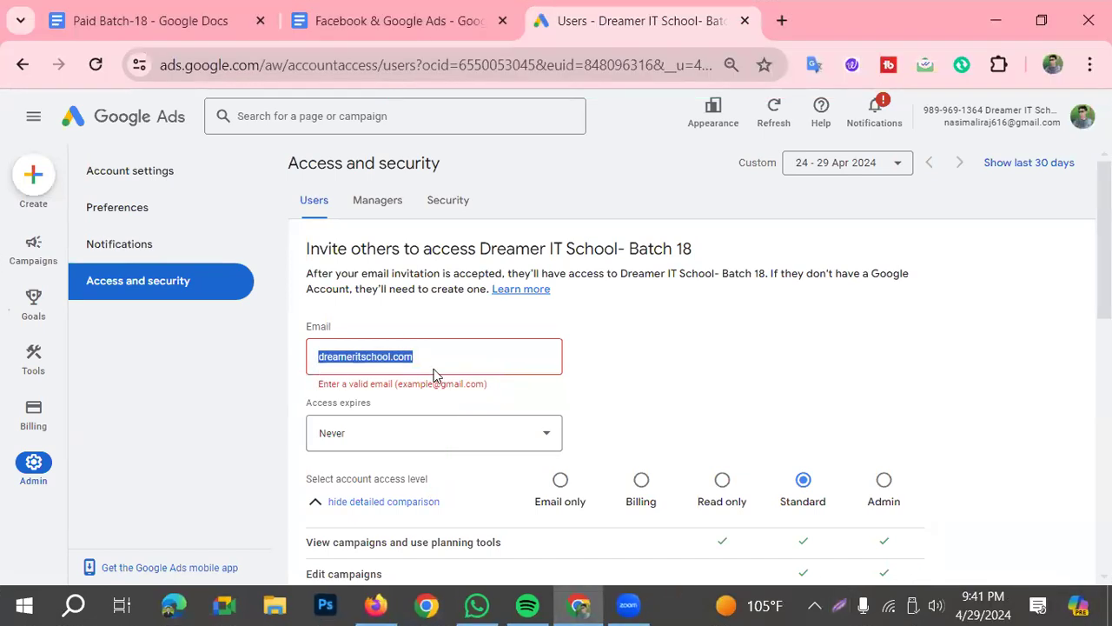
pyautogui.scroll(-6, 459, 426)
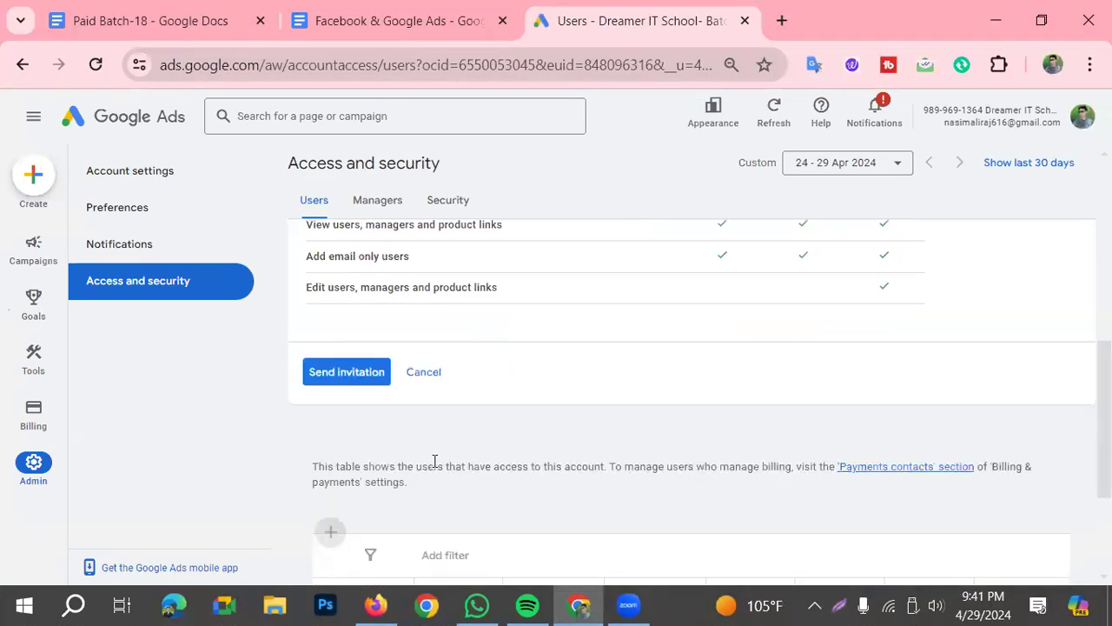
pyautogui.scroll(-3, 435, 461)
pyautogui.scroll(8, 457, 467)
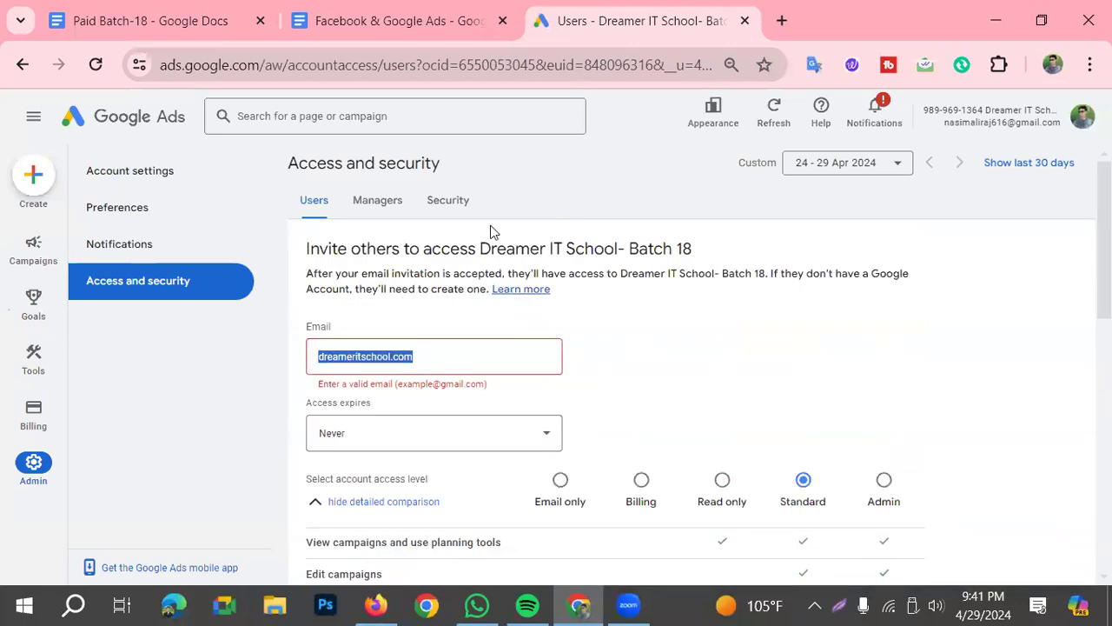
pyautogui.click(447, 200)
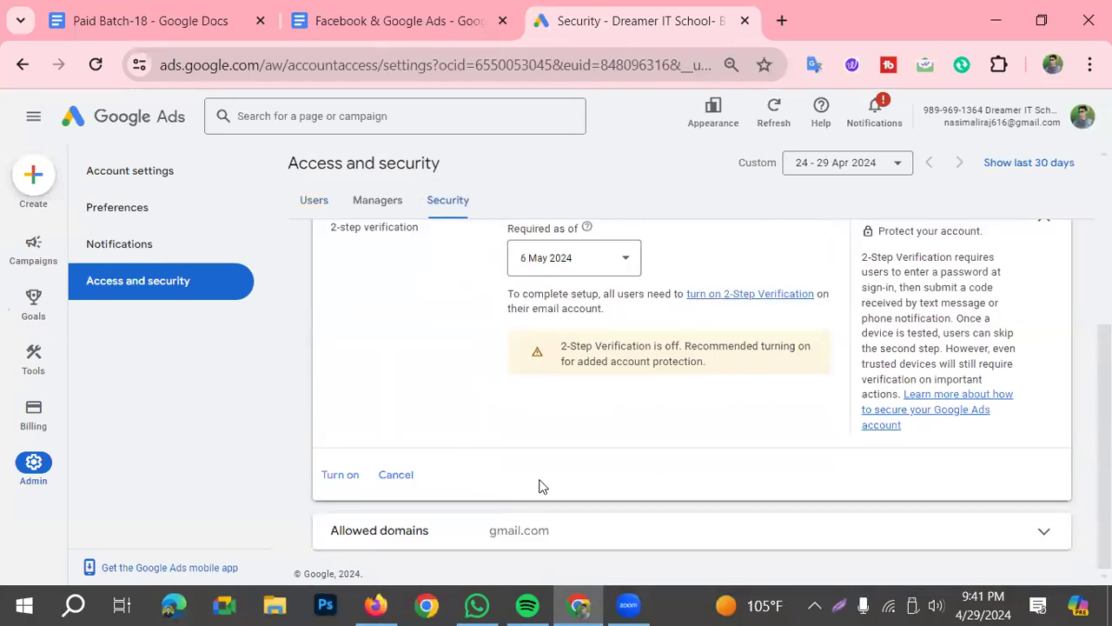
pyautogui.click(1043, 531)
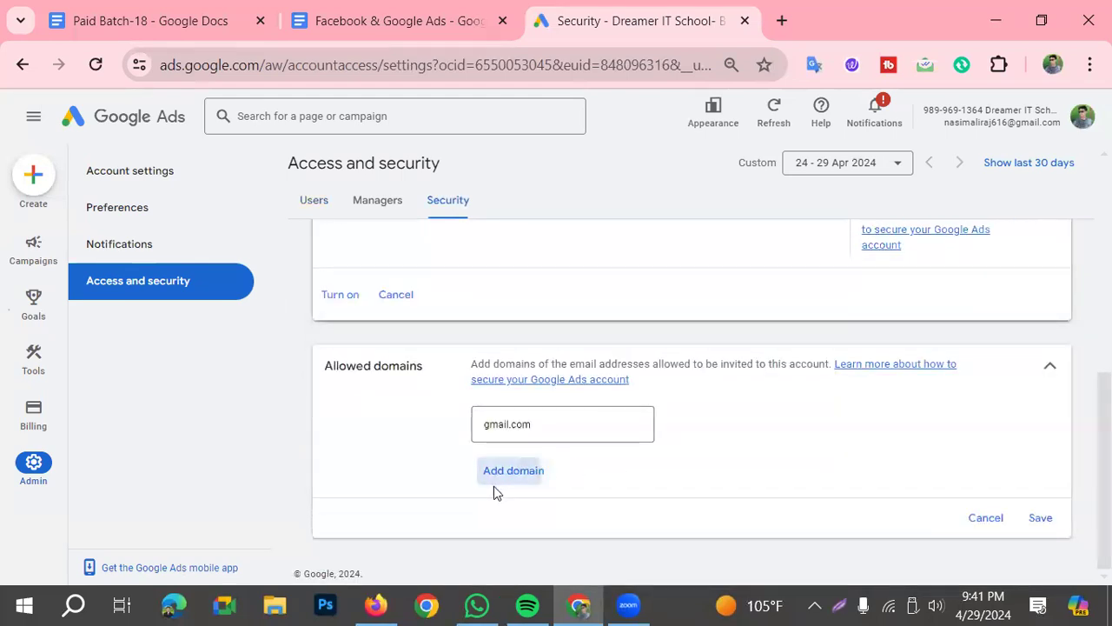
pyautogui.click(495, 487)
pyautogui.hotkey('ctrl', 'v')
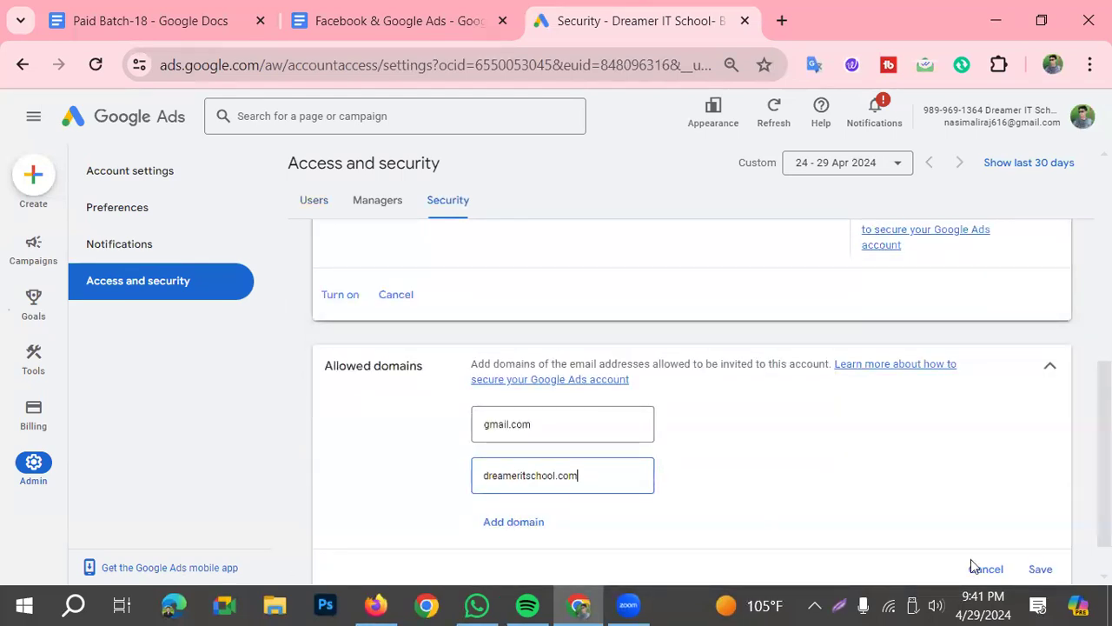
pyautogui.click(1053, 572)
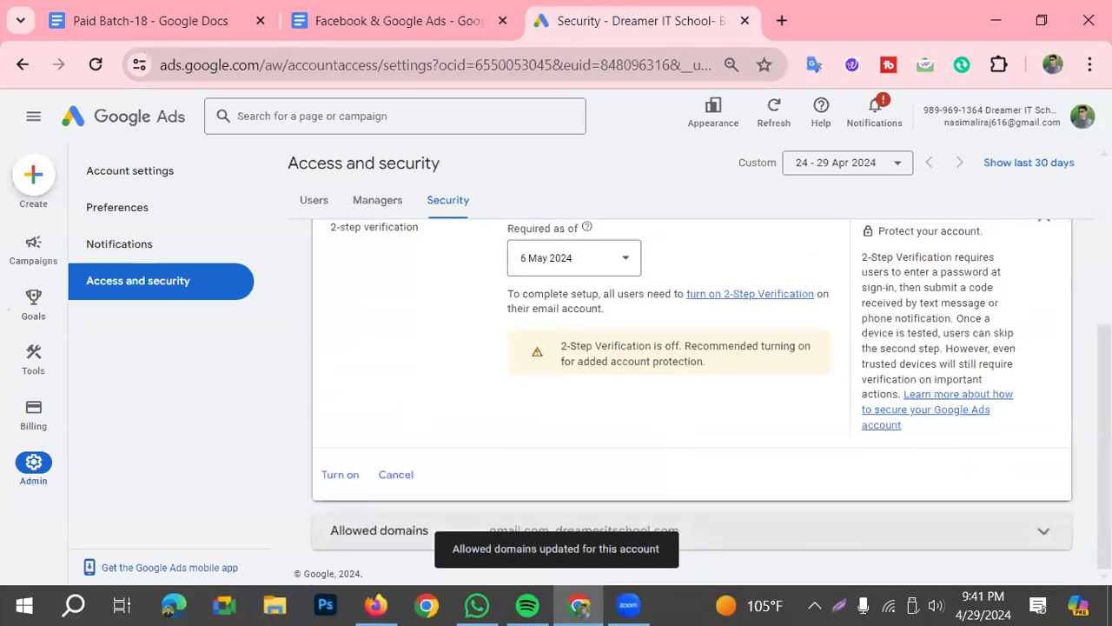
# Start a new user invitation, enter dreameritschool.com as the email, choose Standard access and try sending it
pyautogui.click(333, 200)
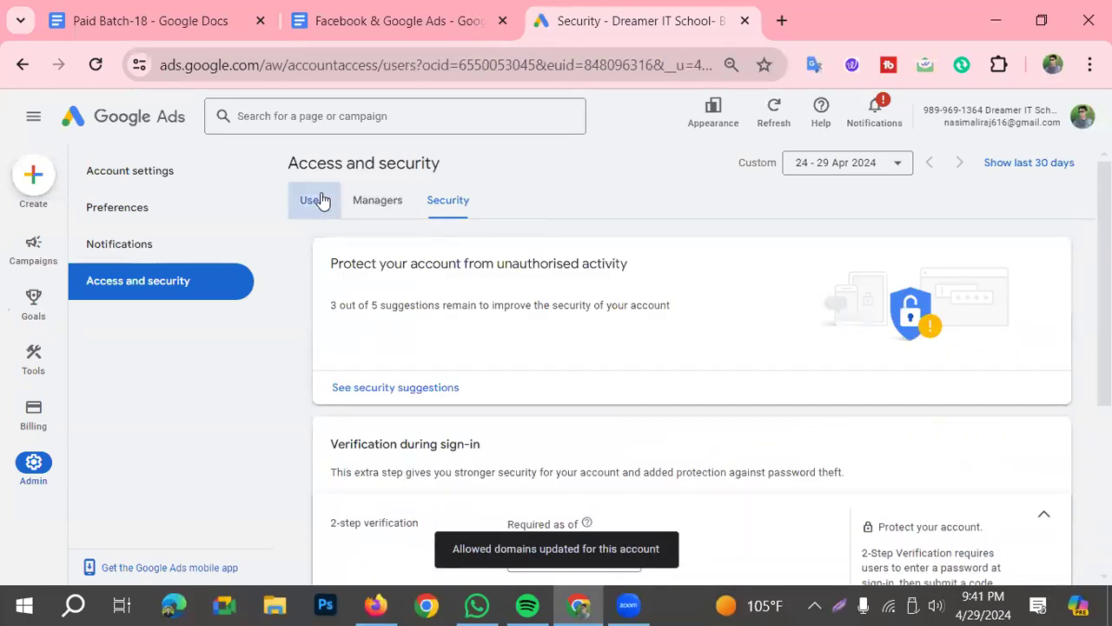
pyautogui.click(333, 328)
pyautogui.click(378, 364)
pyautogui.hotkey('ctrl', 'v')
pyautogui.scroll(-1, 608, 425)
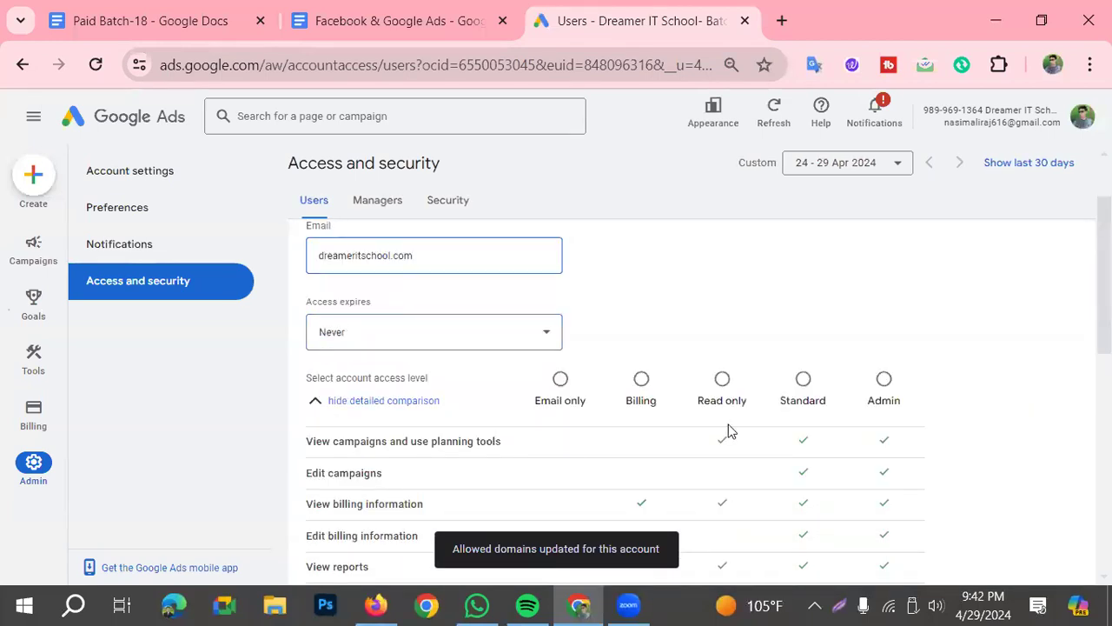
pyautogui.click(801, 381)
pyautogui.scroll(-3, 663, 422)
pyautogui.click(356, 472)
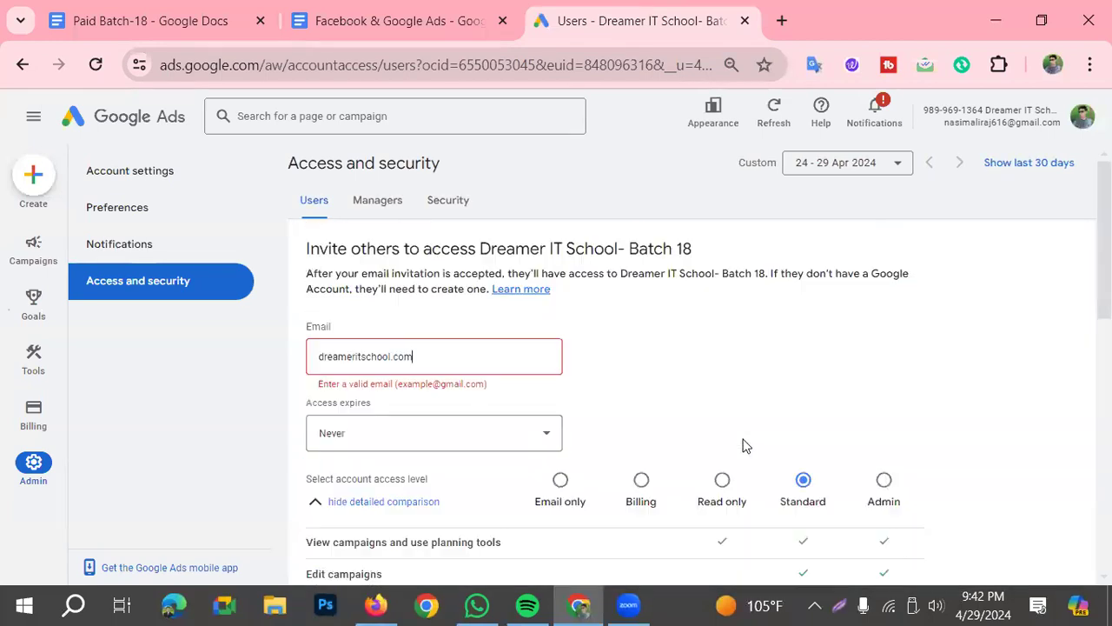
# Replace the invitation's email entry with the invitee's full Gmail address and send the invitation
pyautogui.scroll(-2, 521, 396)
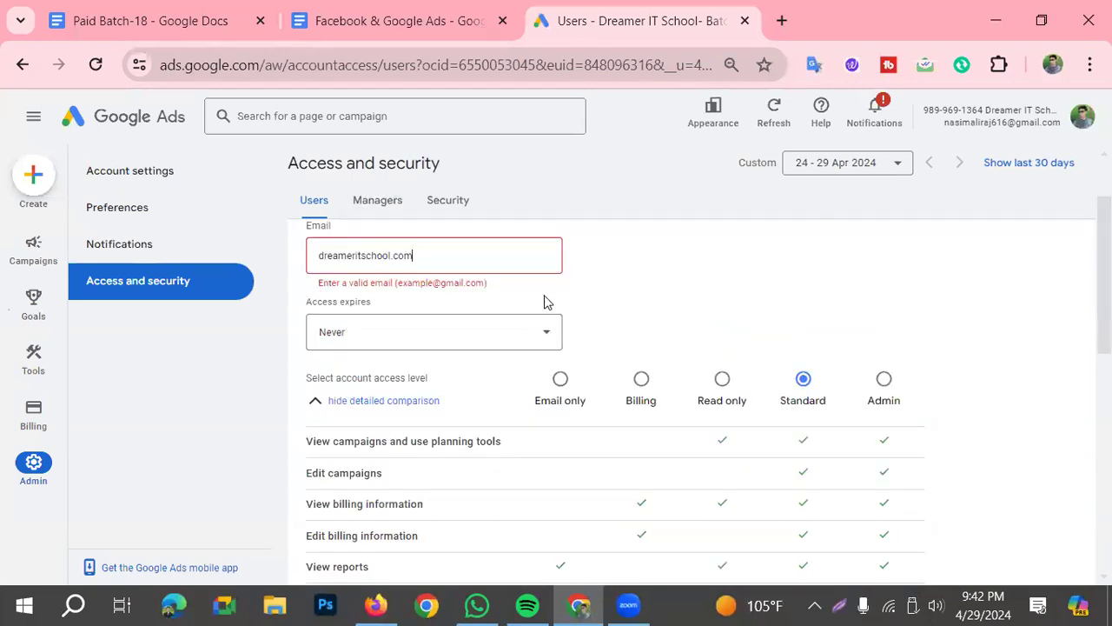
pyautogui.scroll(-3, 464, 316)
pyautogui.scroll(4, 464, 309)
pyautogui.click(427, 356)
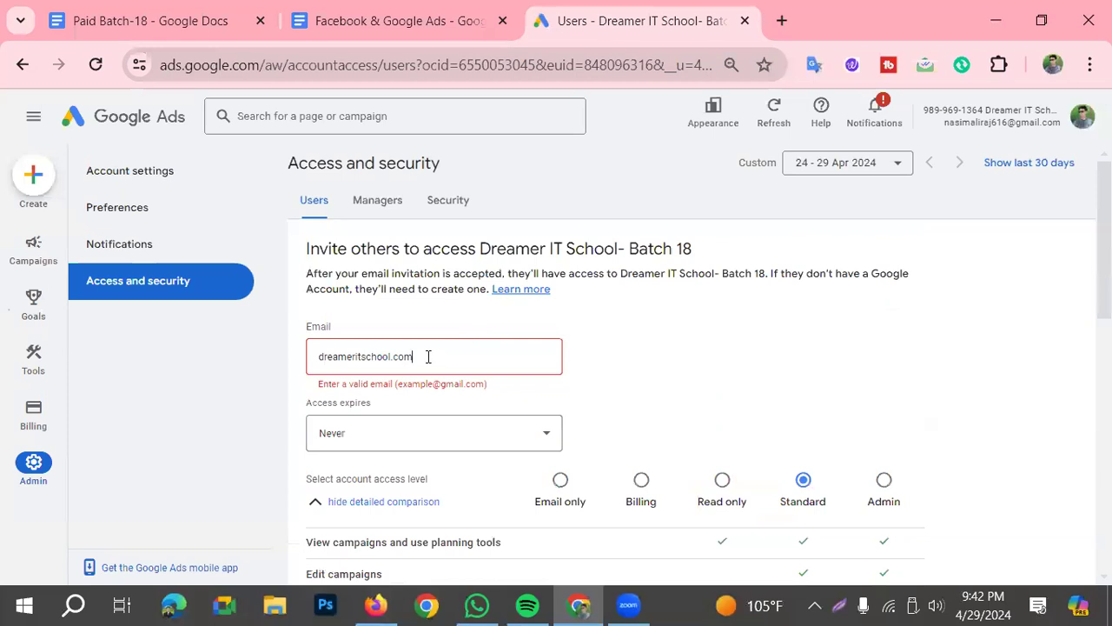
pyautogui.moveTo(428, 356); pyautogui.dragTo(302, 369)
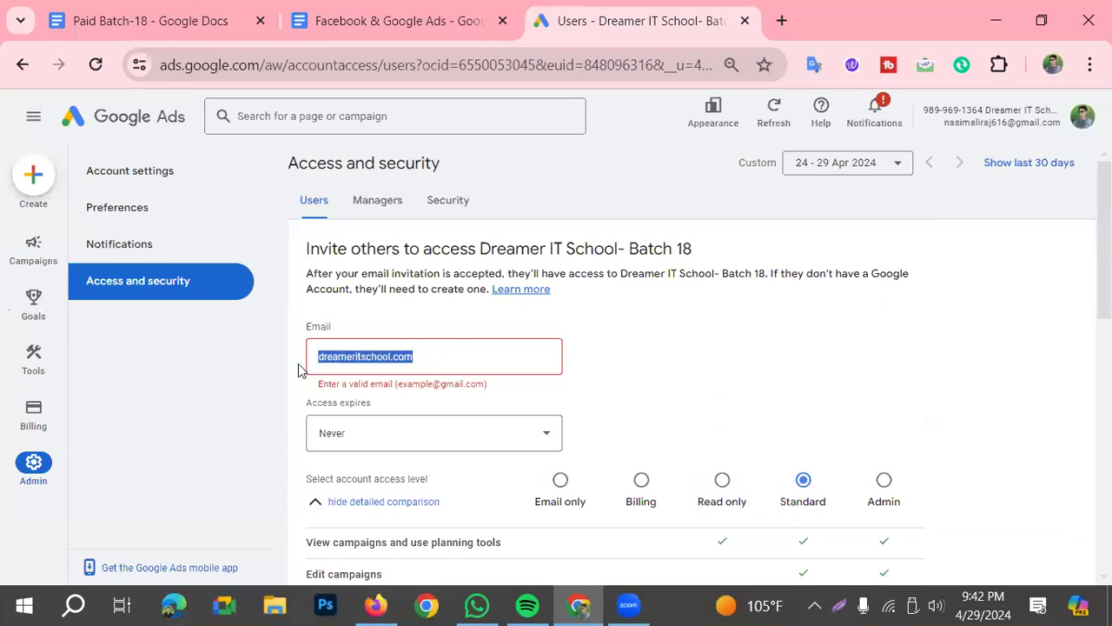
pyautogui.press('BackSpace')
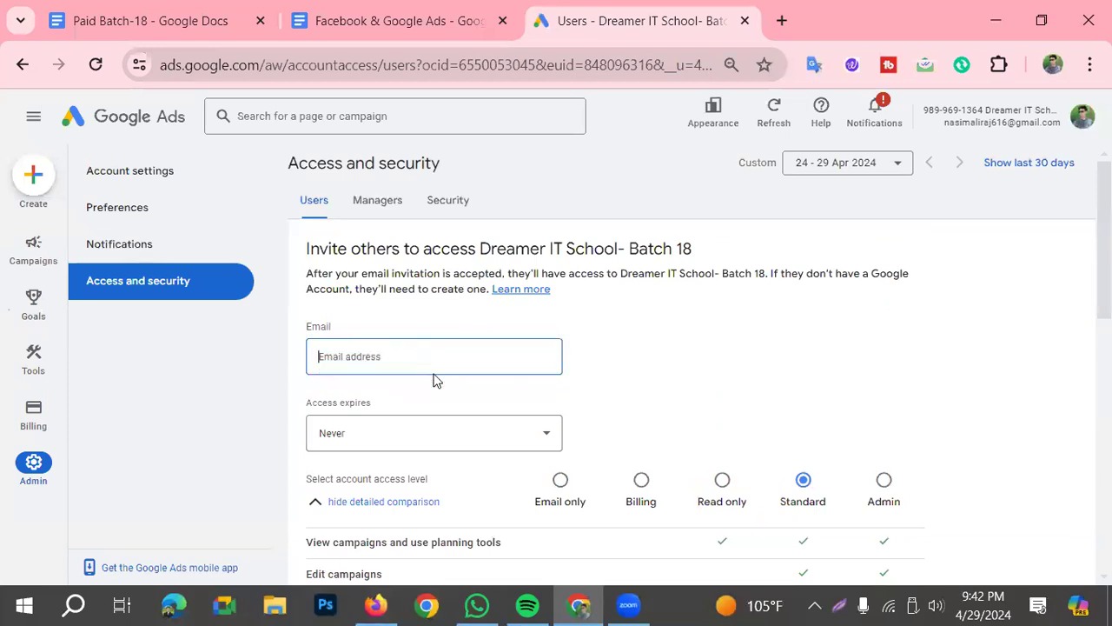
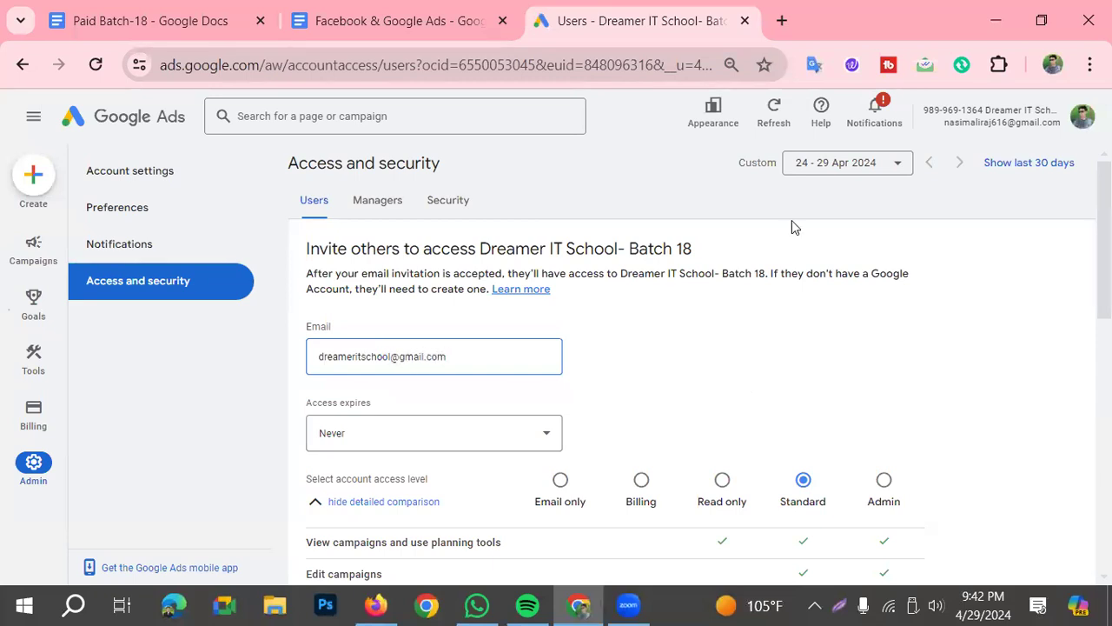
pyautogui.scroll(-4, 738, 459)
pyautogui.click(368, 480)
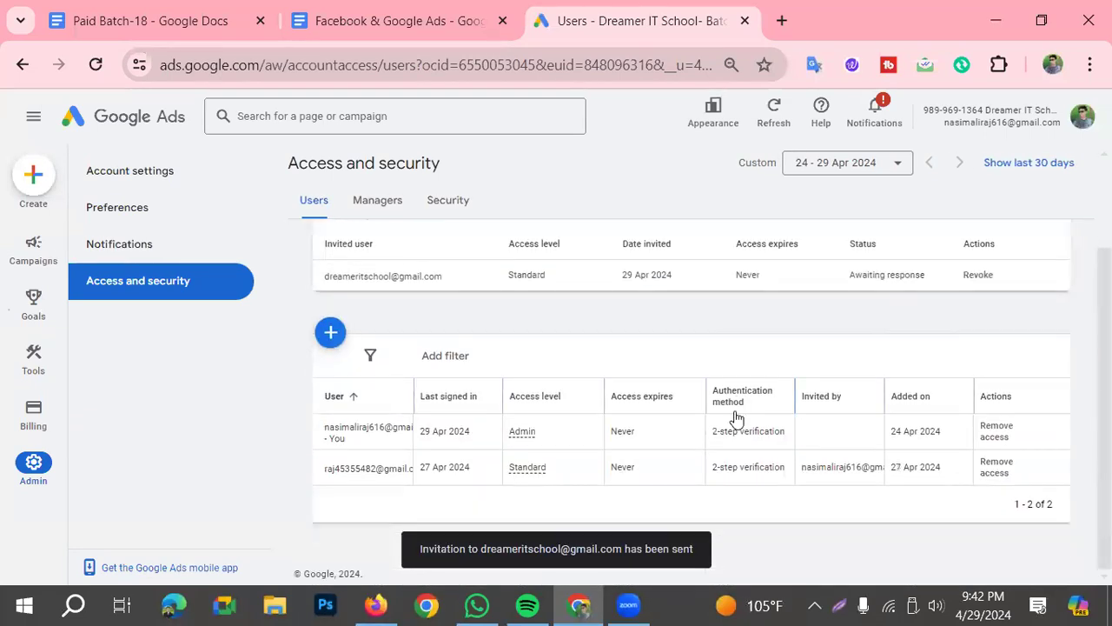
# Mark the pending invitation's row on a screen capture with a red rectangle and close the capture
pyautogui.click(839, 606)
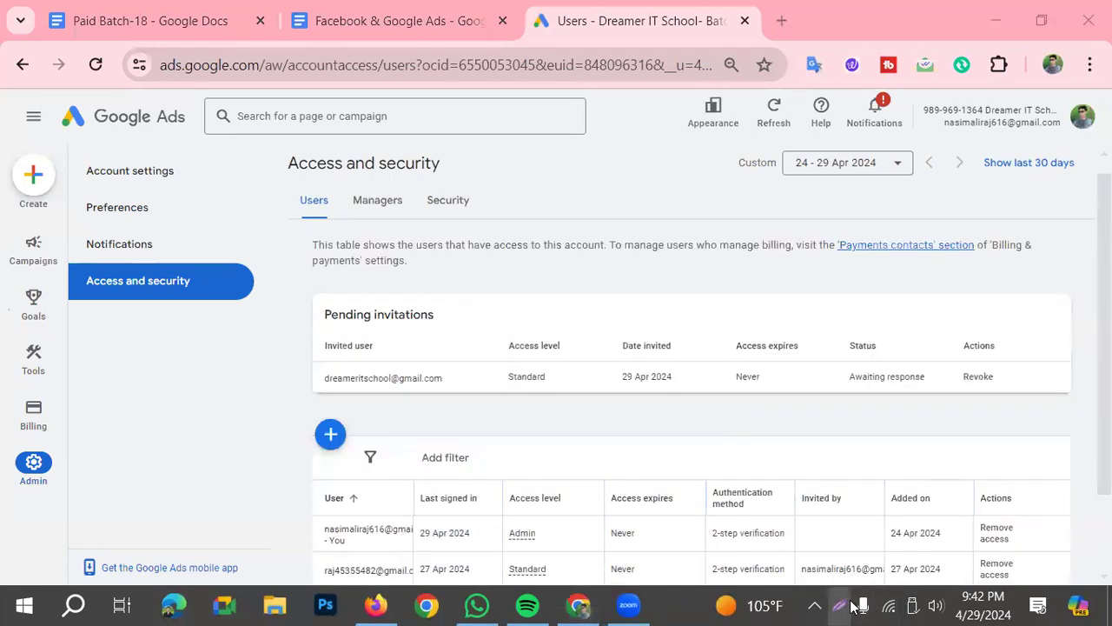
pyautogui.hotkey('ctrl', 'a')
pyautogui.click(925, 529)
pyautogui.moveTo(309, 363)
pyautogui.mouseDown()
pyautogui.moveTo(744, 402)
pyautogui.moveTo(1031, 404)
pyautogui.mouseUp()
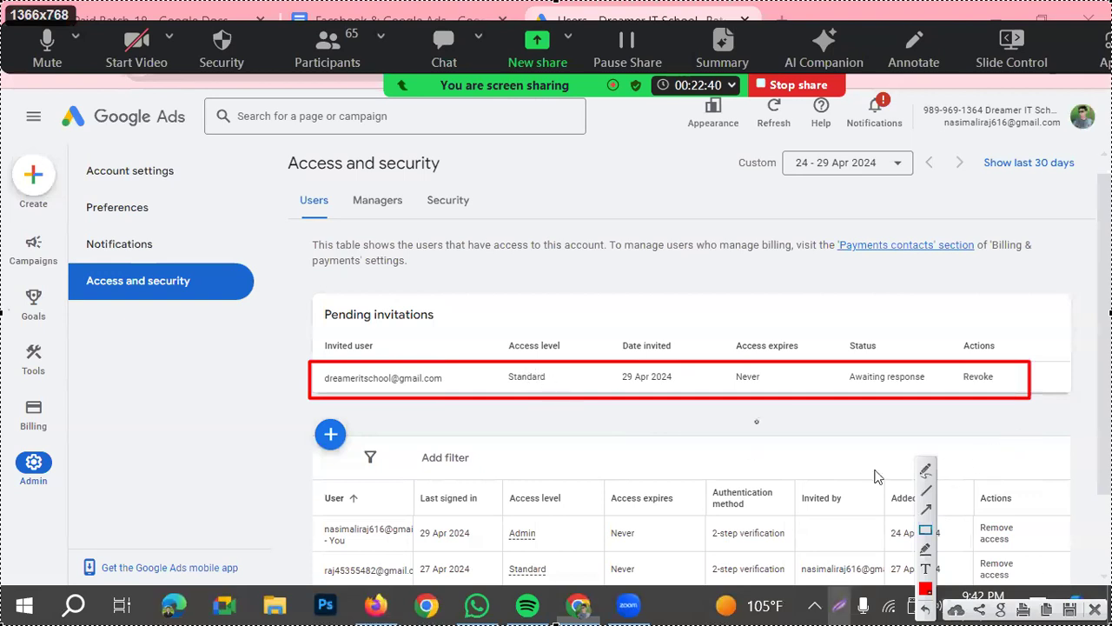
pyautogui.press('Escape')
# Remove gmail.com and dreameritschool.com from the allowed domains in the Security settings and save the change
pyautogui.scroll(-1, 813, 377)
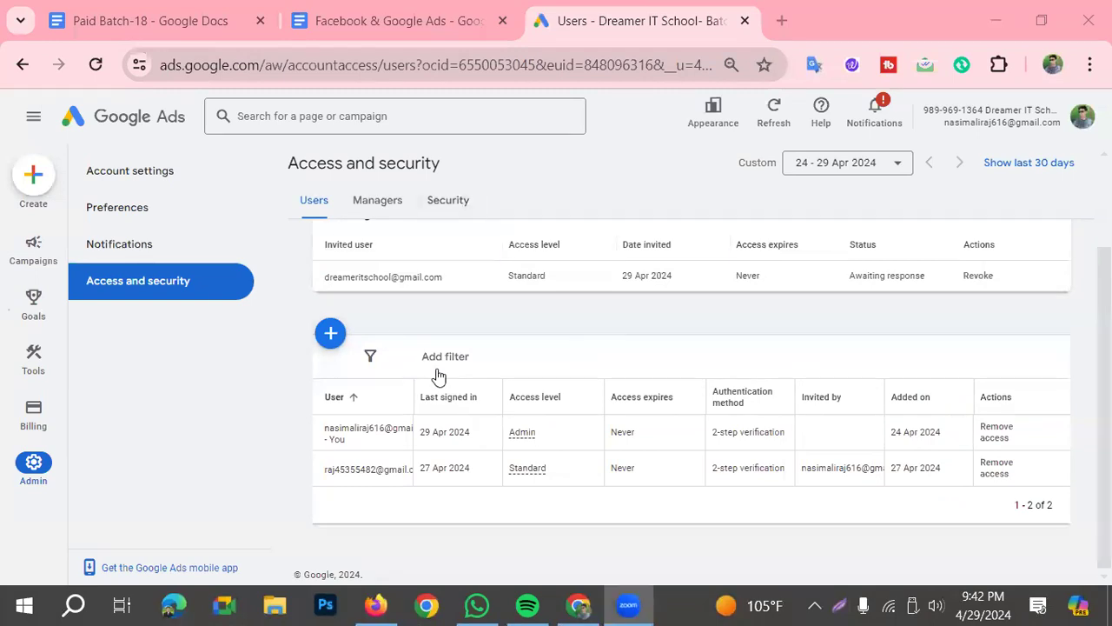
pyautogui.click(448, 200)
pyautogui.scroll(-3, 713, 542)
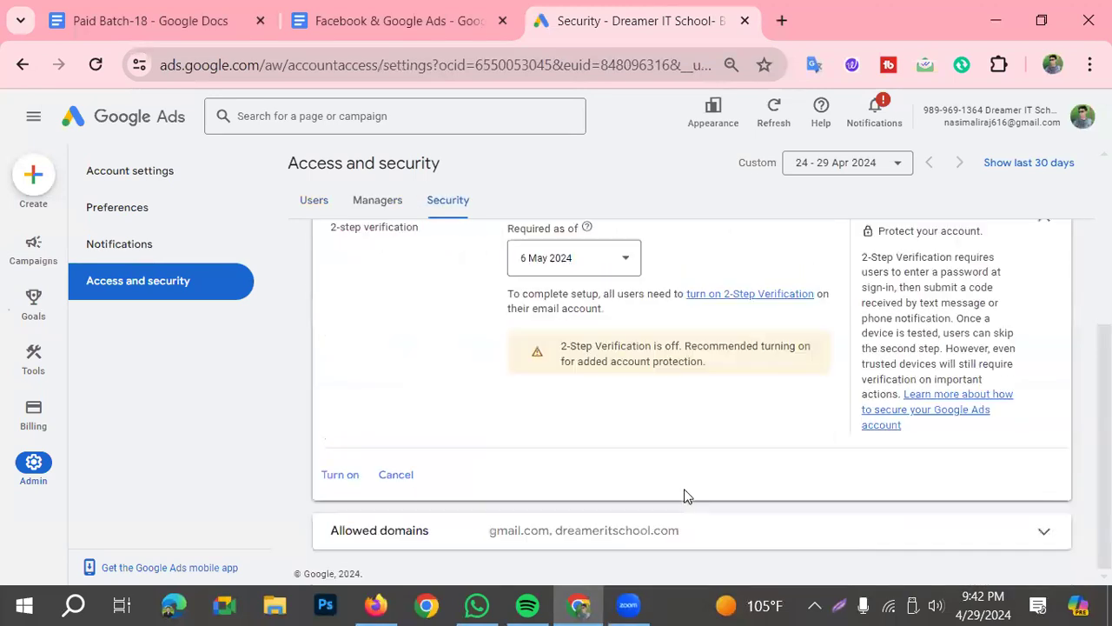
pyautogui.click(890, 538)
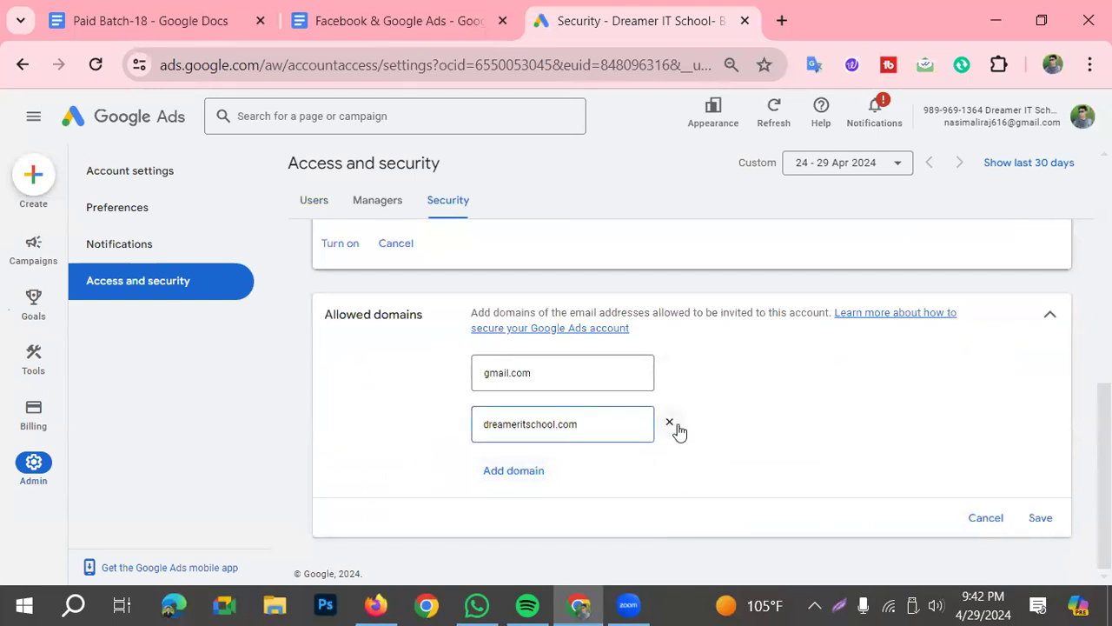
pyautogui.click(671, 423)
pyautogui.click(669, 421)
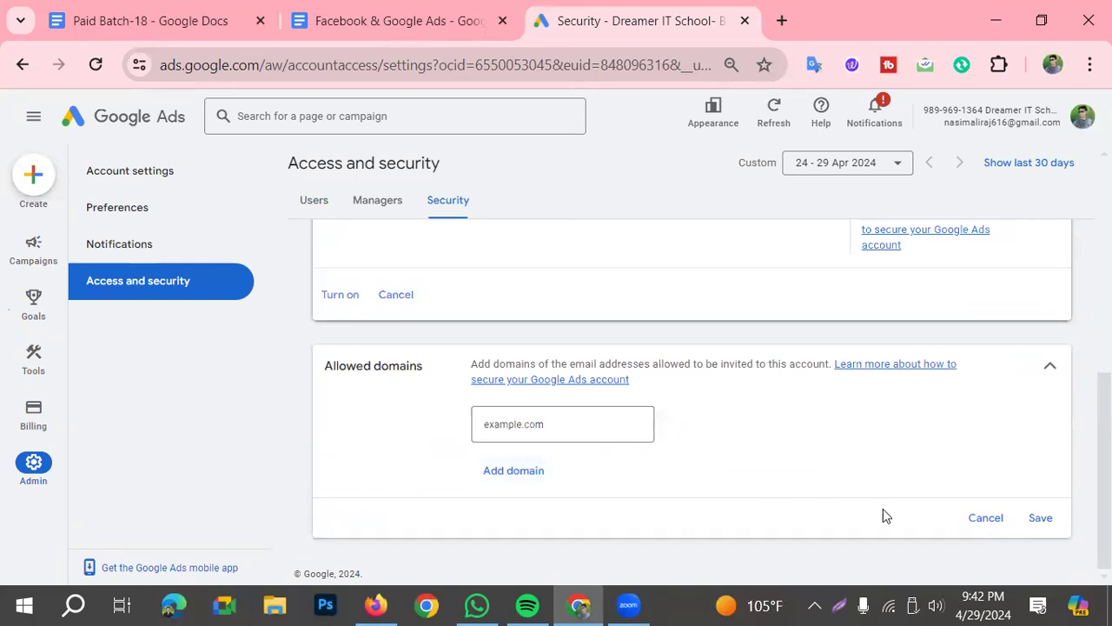
pyautogui.click(1041, 519)
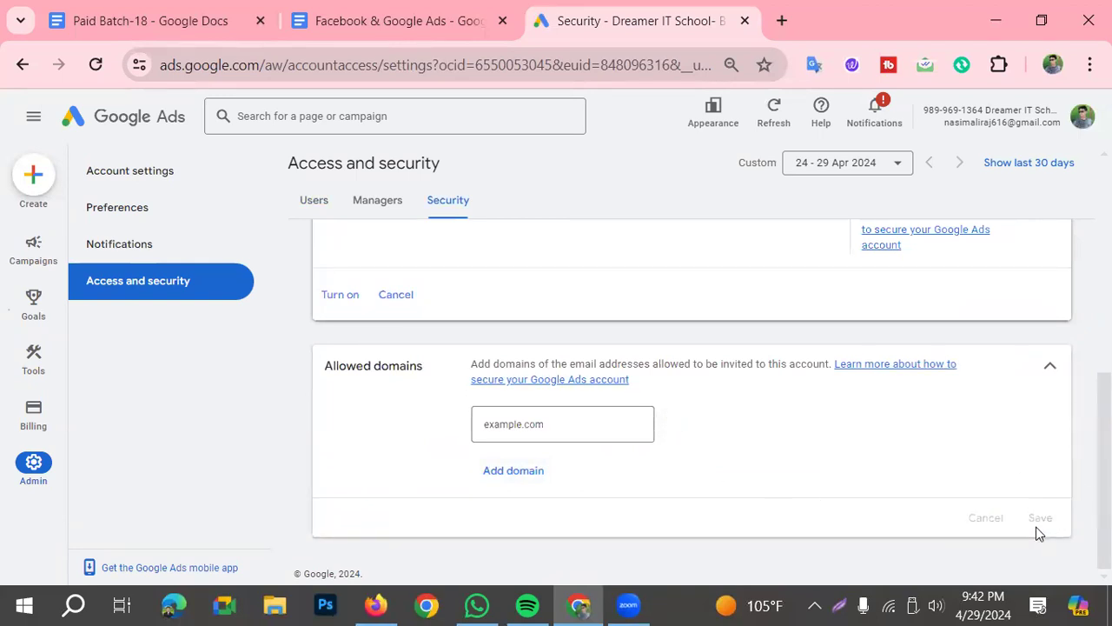
# Open the setup page for creating a new campaign from the account's Security settings
pyautogui.scroll(2, 582, 460)
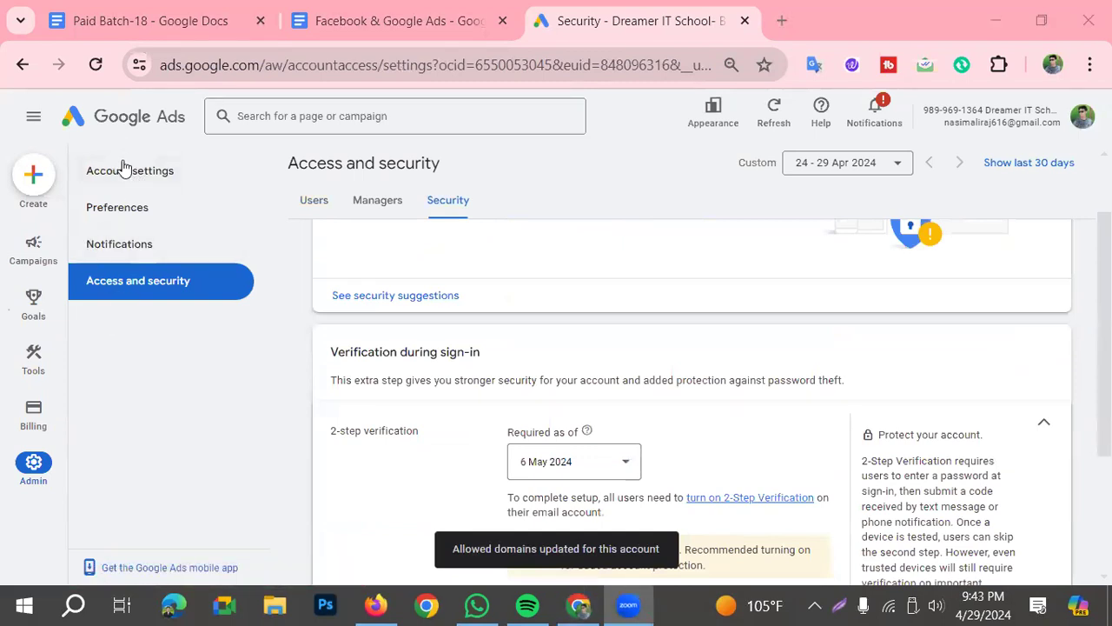
pyautogui.click(35, 120)
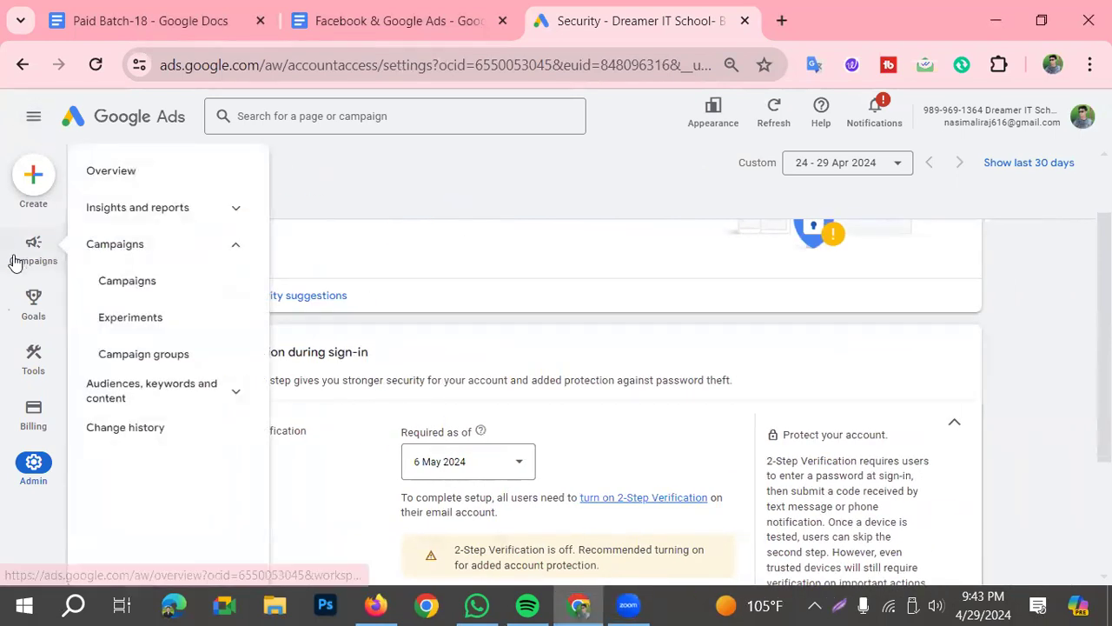
pyautogui.click(32, 178)
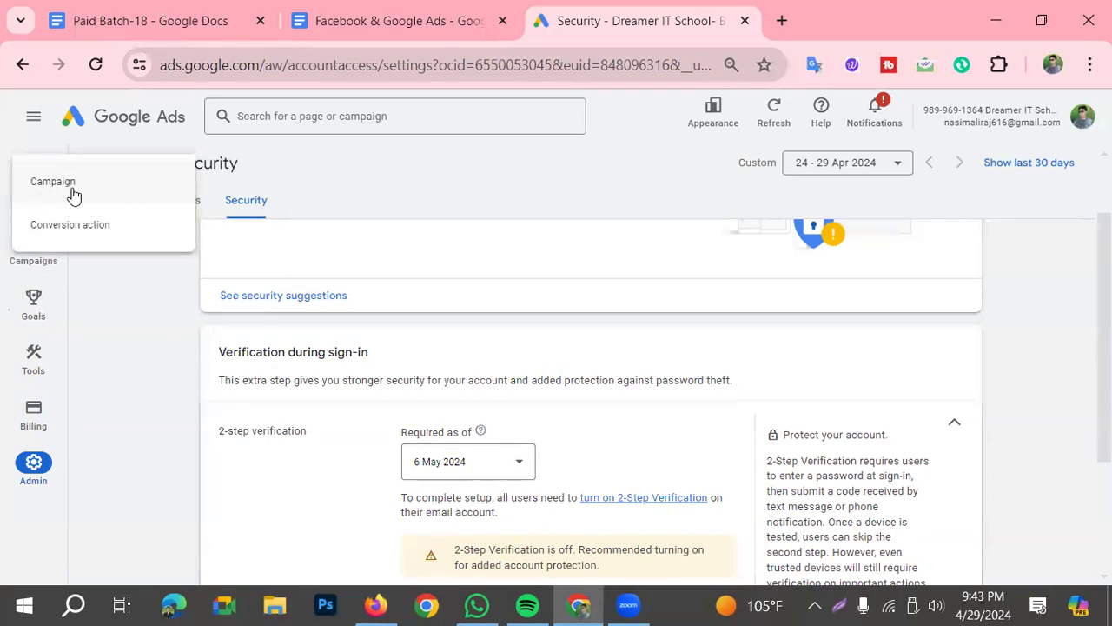
pyautogui.click(73, 195)
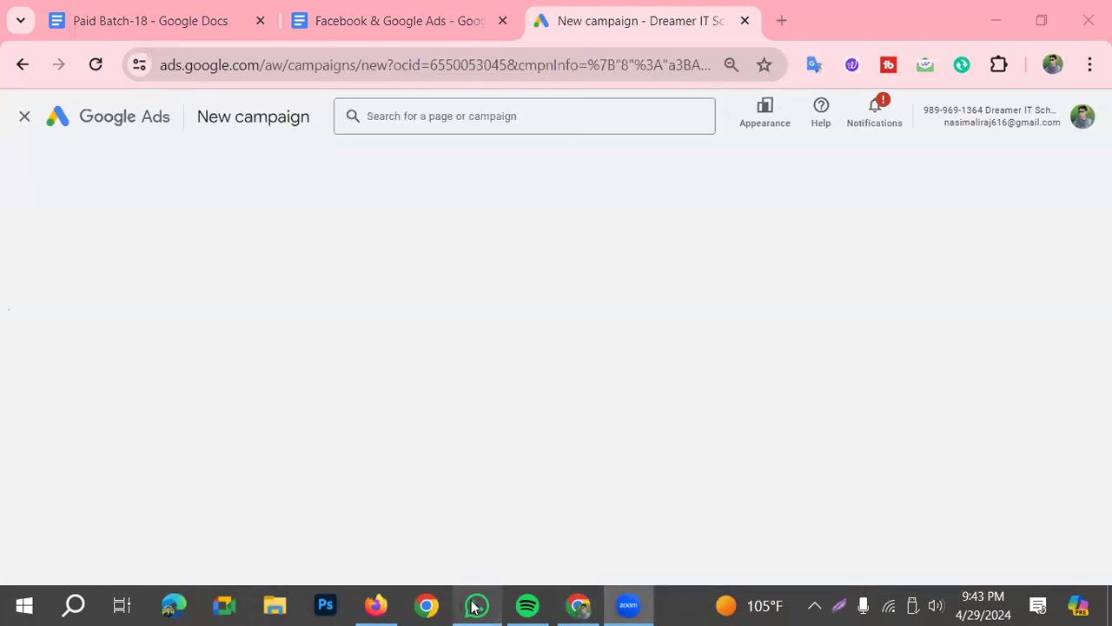
# Switch to File Explorer and view the google ads structure image from the Downloads folder
pyautogui.click(276, 604)
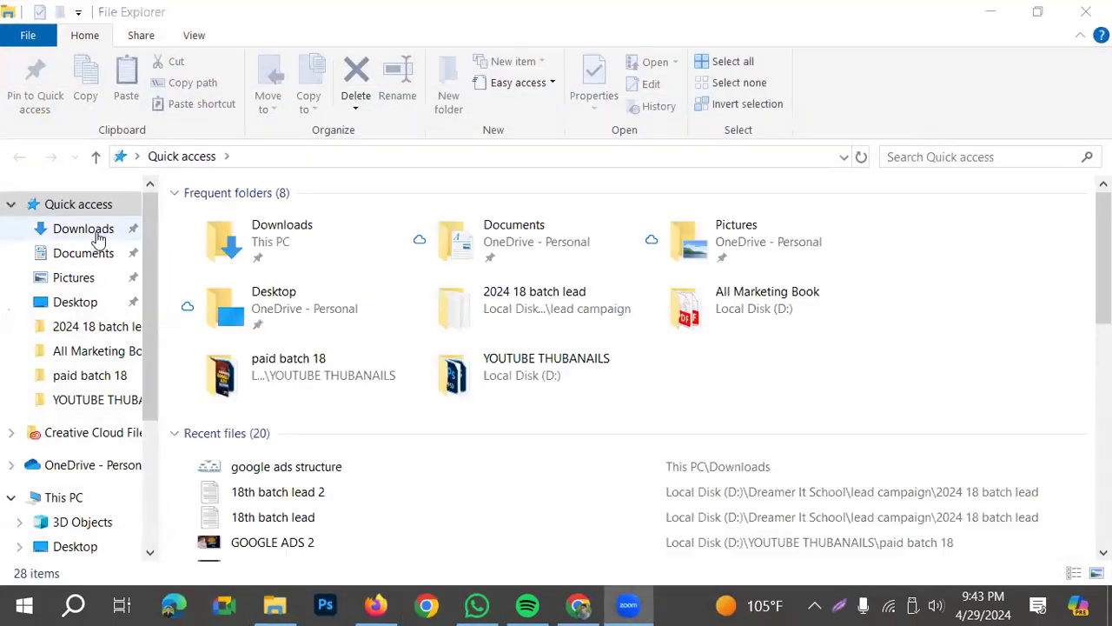
pyautogui.click(95, 232)
pyautogui.click(238, 248)
pyautogui.doubleClick(238, 250)
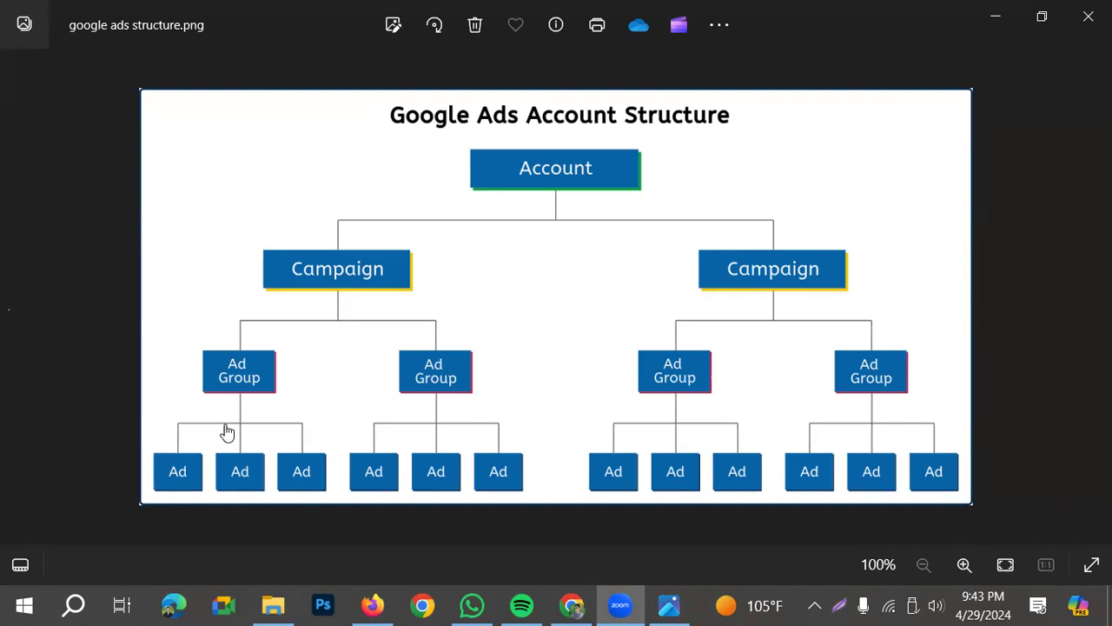
# Return to Google Ads, mark the Create option on a screen capture with a red rectangle and close the capture
pyautogui.hotkey('alt', 'Tab')
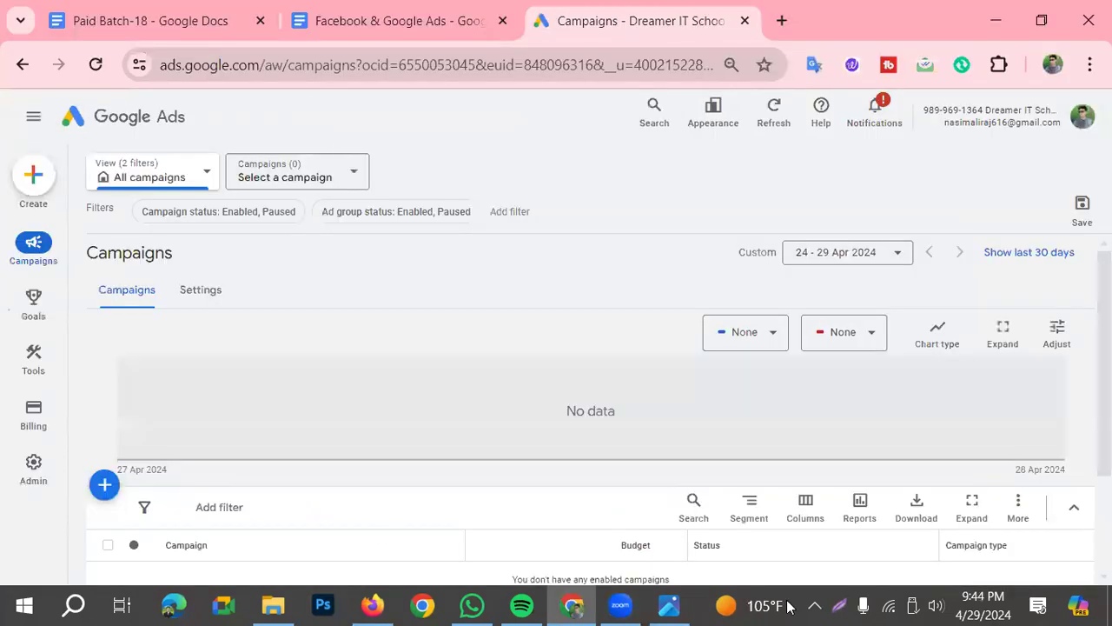
pyautogui.click(814, 606)
pyautogui.click(839, 605)
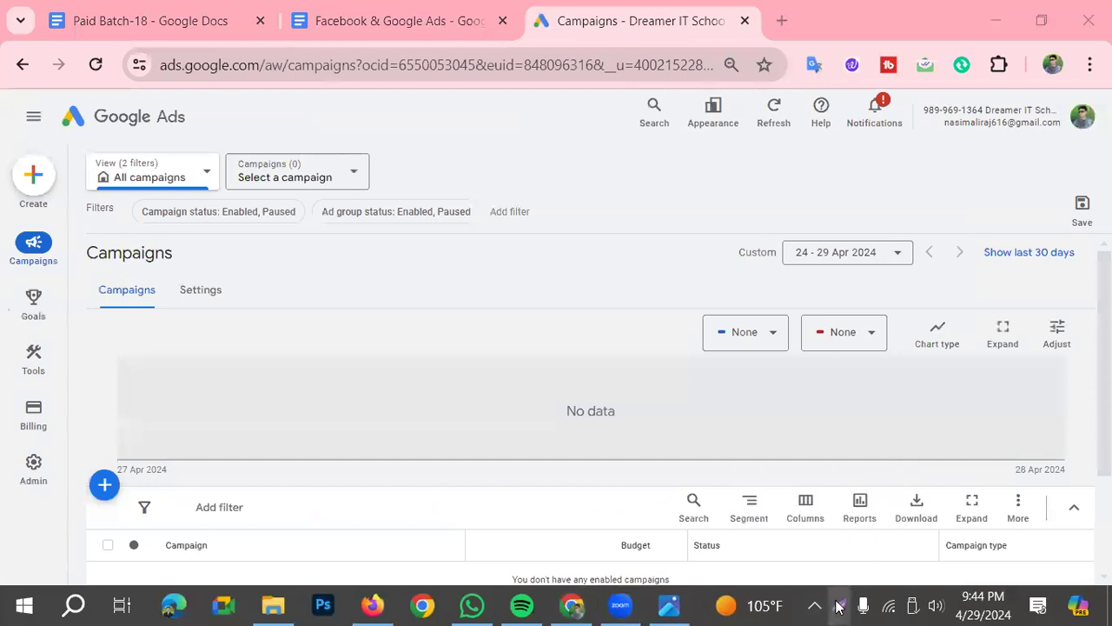
pyautogui.click(925, 530)
pyautogui.moveTo(2, 147); pyautogui.dragTo(65, 212)
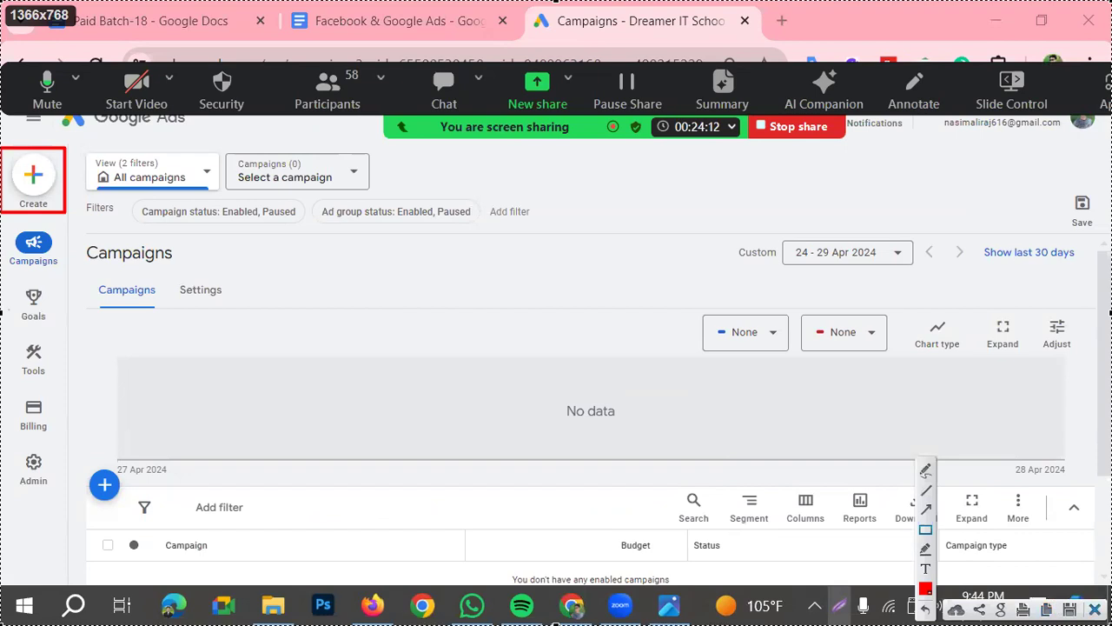
pyautogui.press('Escape')
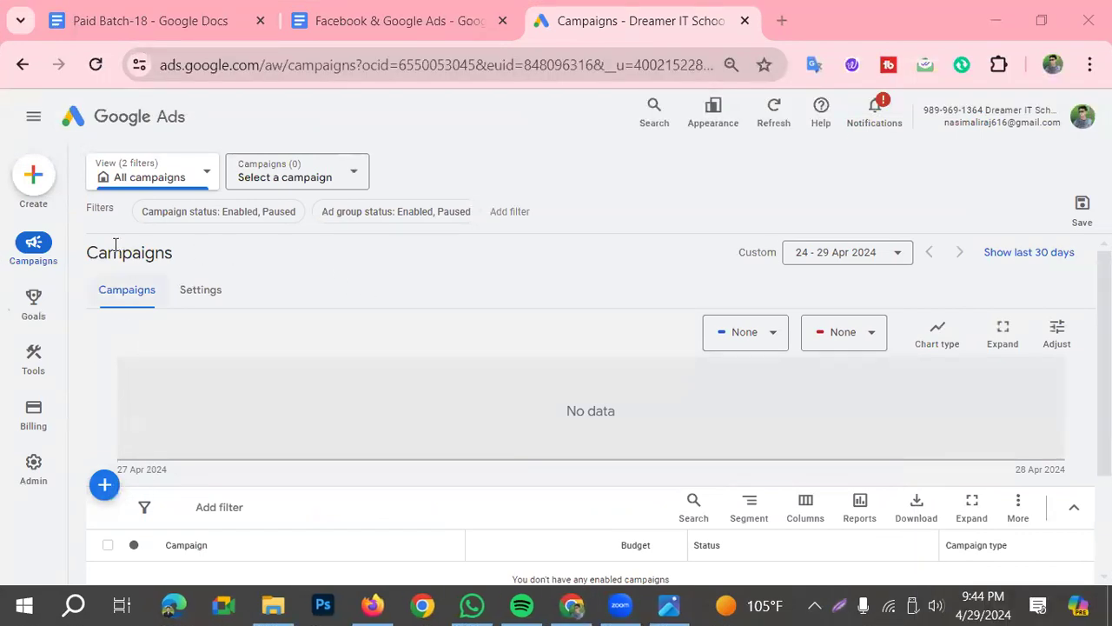
# Start a new campaign and choose Leads as its objective
pyautogui.click(31, 177)
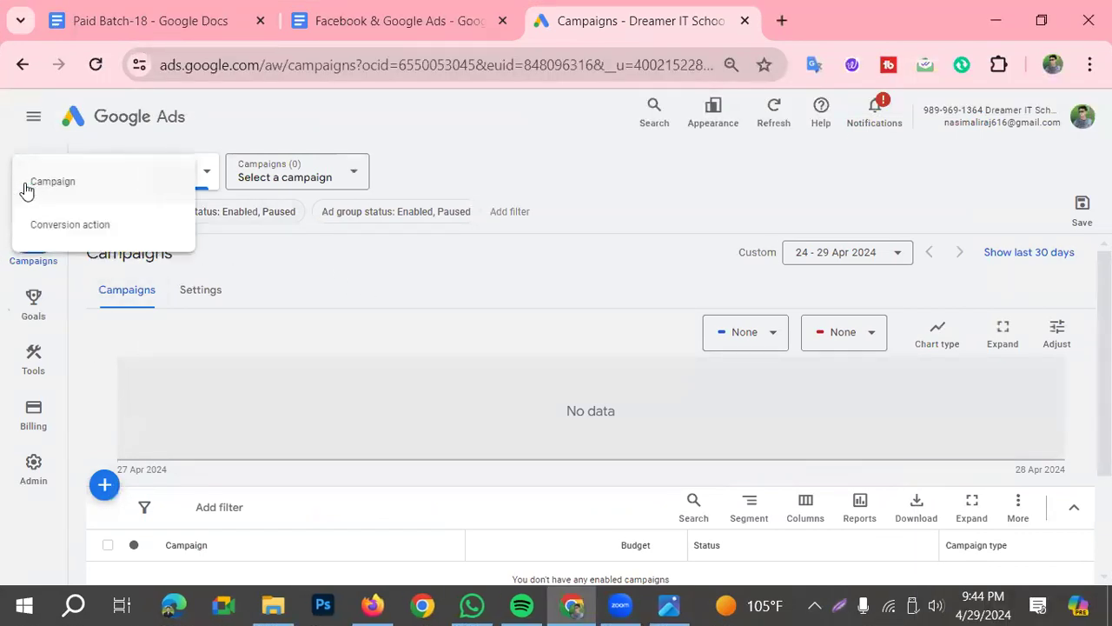
pyautogui.click(19, 183)
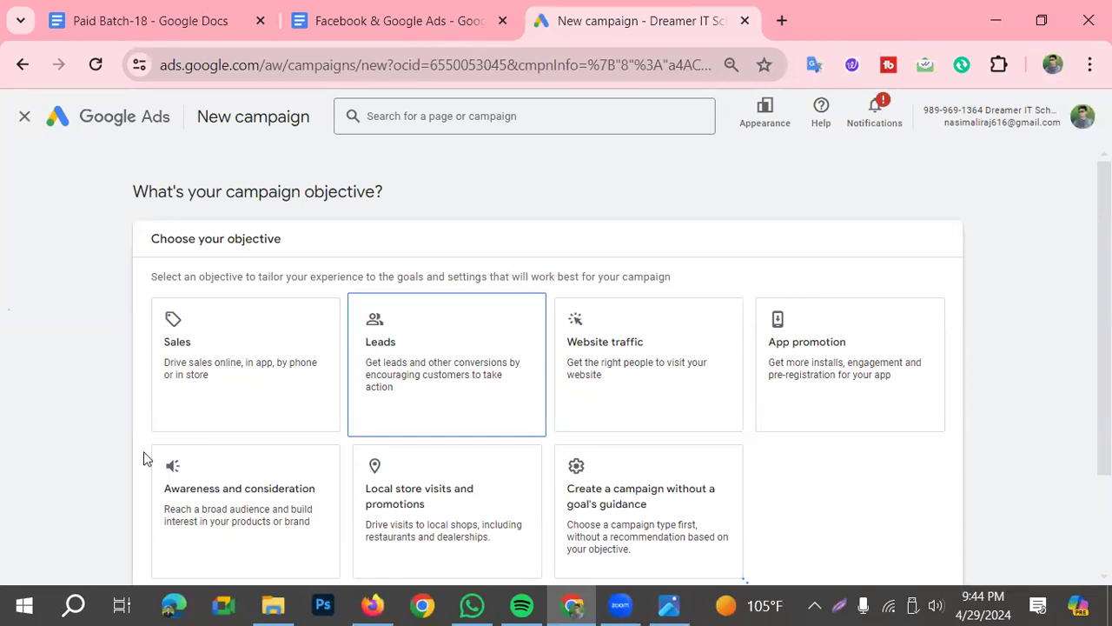
pyautogui.scroll(-2, 145, 459)
pyautogui.click(218, 367)
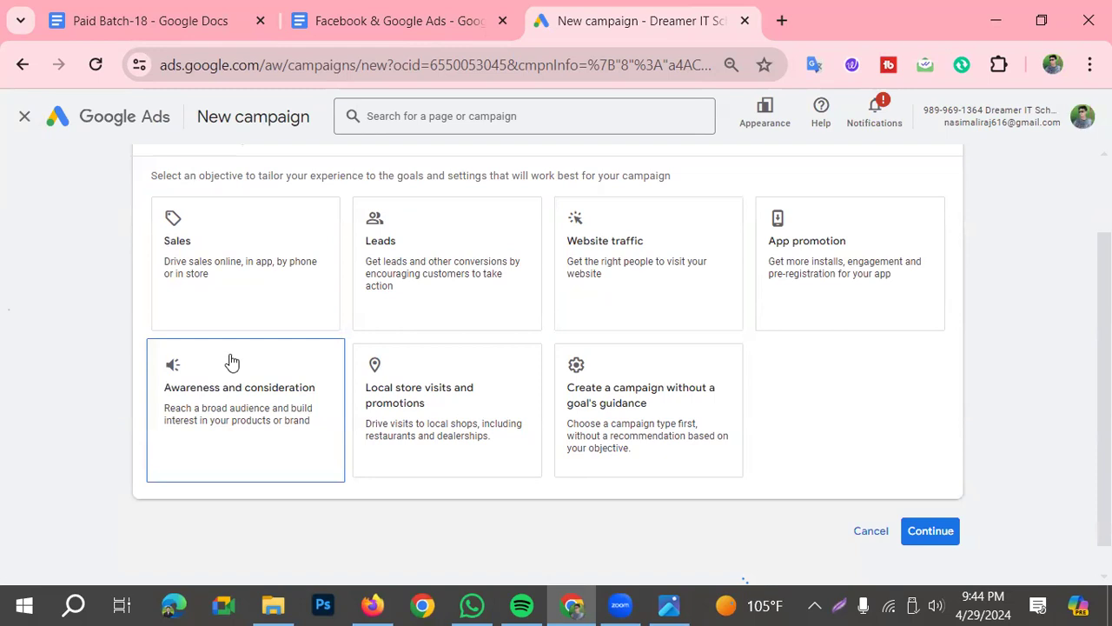
pyautogui.scroll(2, 232, 361)
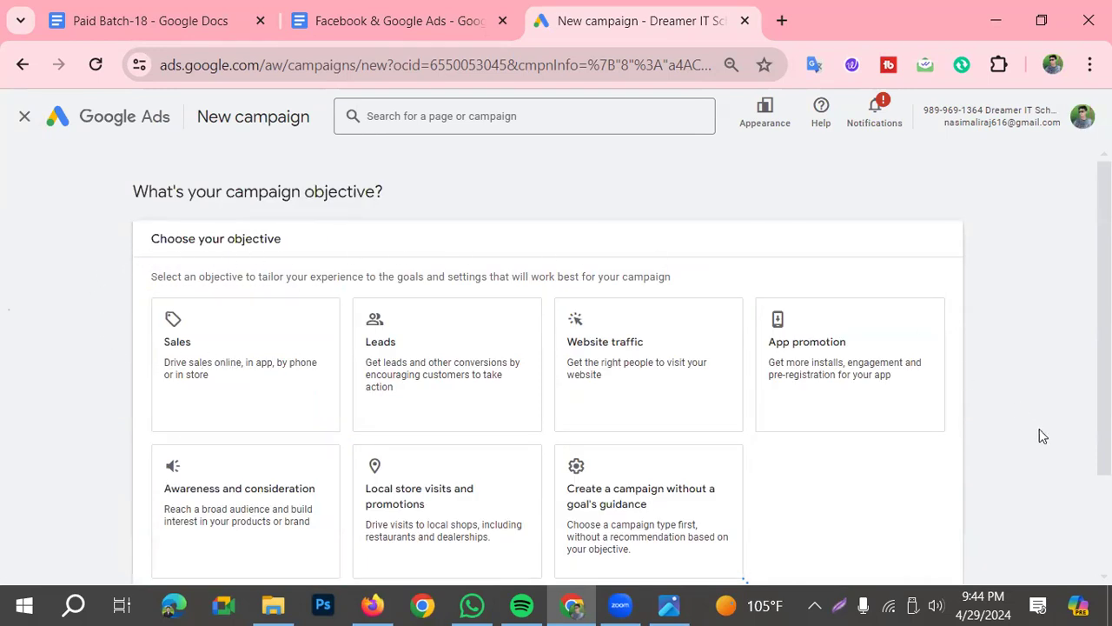
pyautogui.click(466, 368)
pyautogui.scroll(-2, 223, 442)
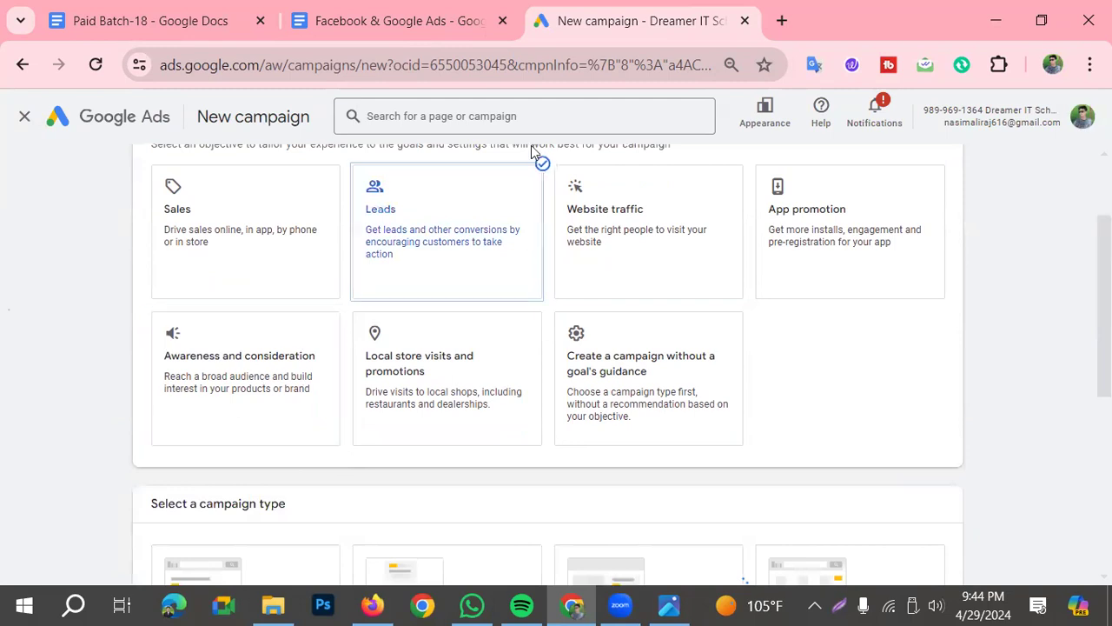
# Choose Display as the campaign type and review the setup fields down to the business website entry
pyautogui.scroll(-3, 204, 388)
pyautogui.scroll(1, 193, 386)
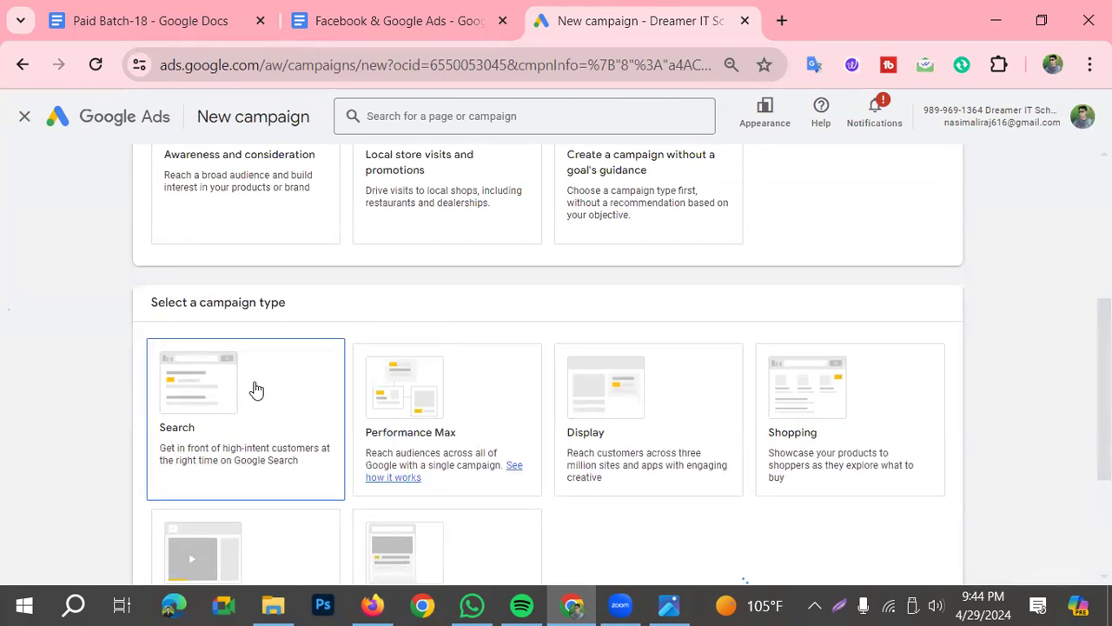
pyautogui.click(613, 403)
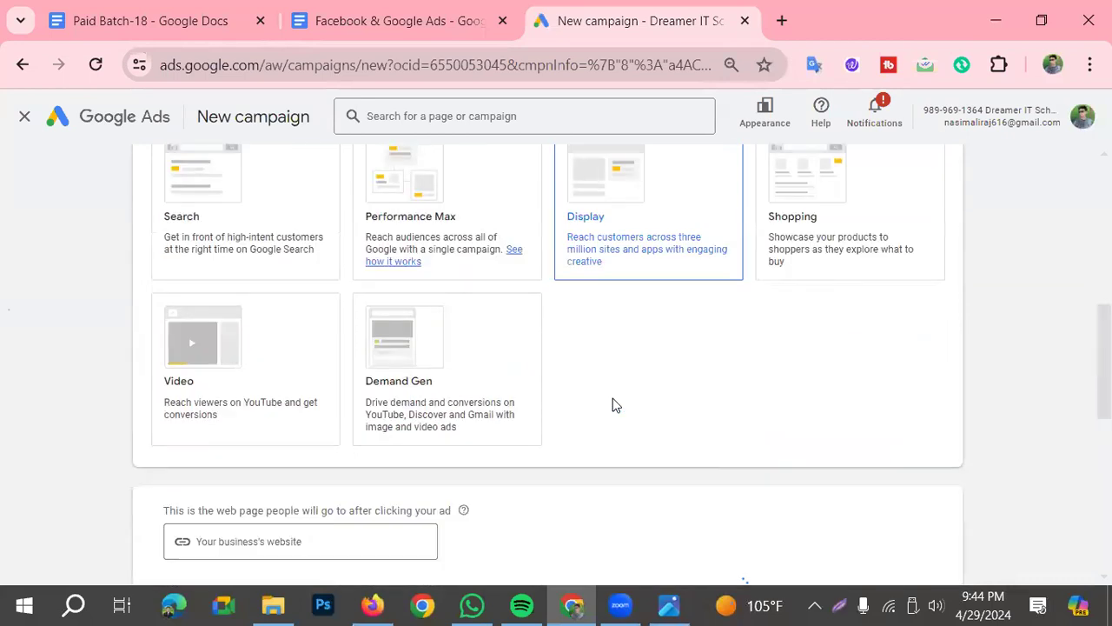
pyautogui.scroll(-1, 612, 399)
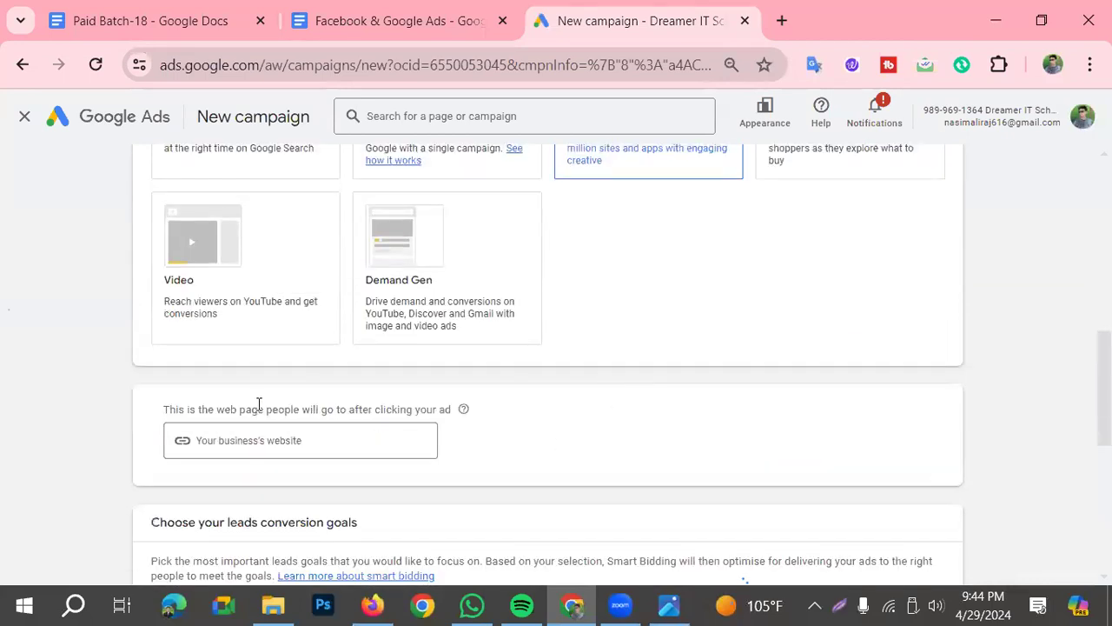
pyautogui.click(263, 441)
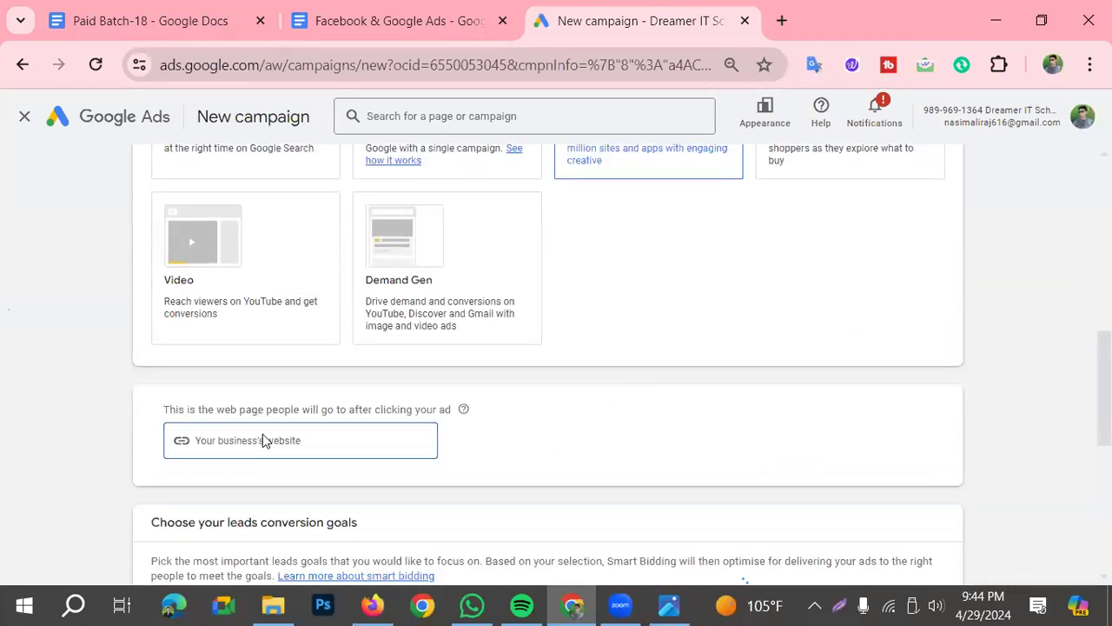
pyautogui.scroll(1, 620, 163)
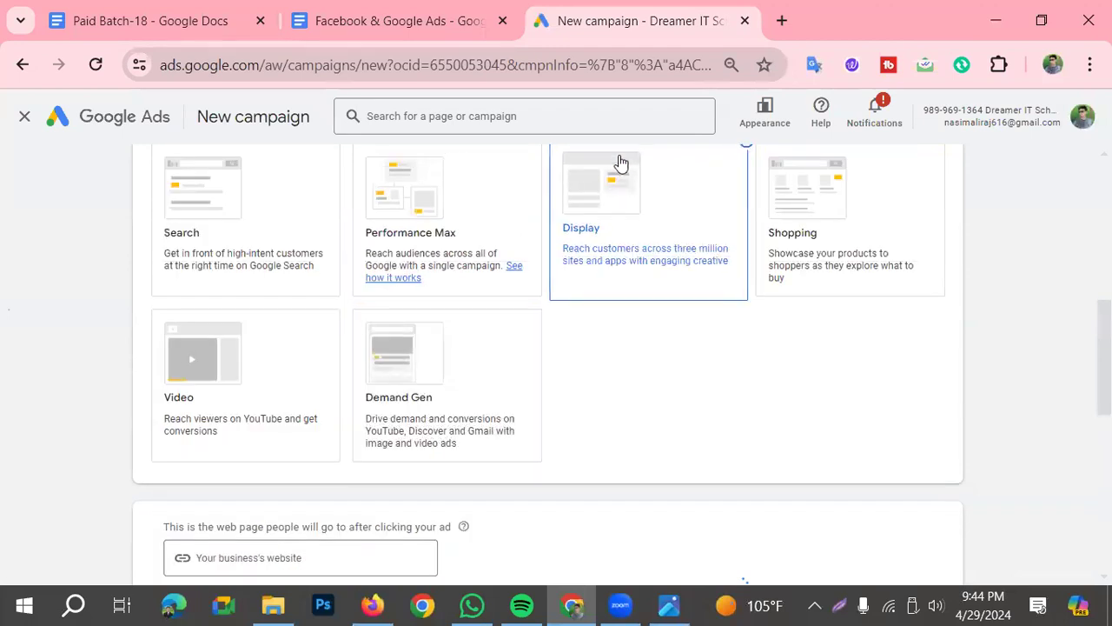
# Switch to another saved Chrome profile in a separate browser window
pyautogui.click(1053, 65)
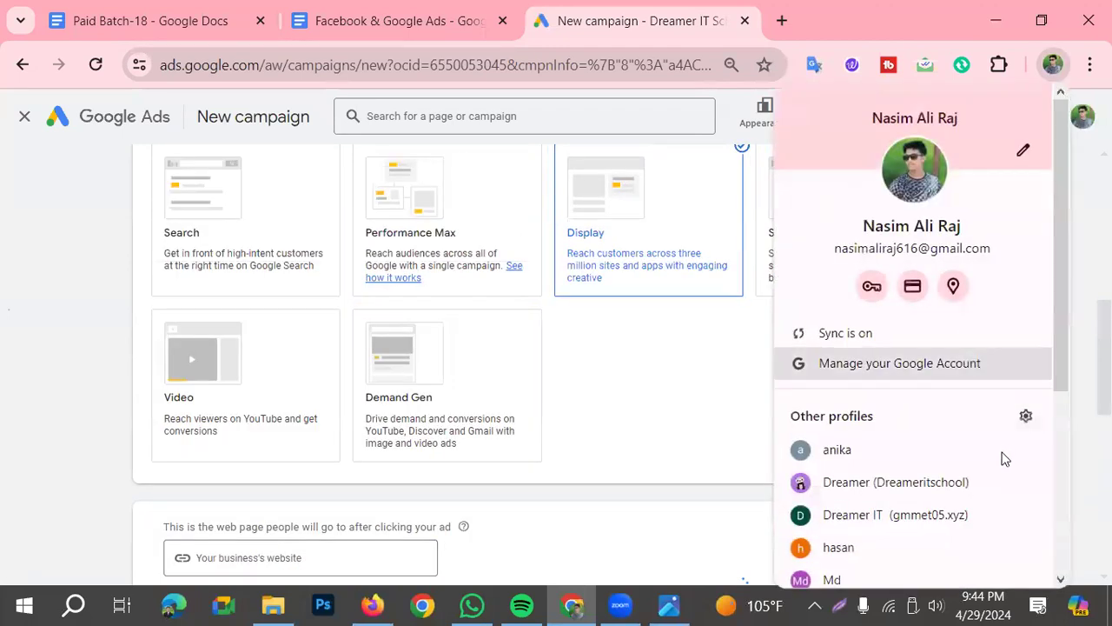
pyautogui.scroll(-3, 956, 458)
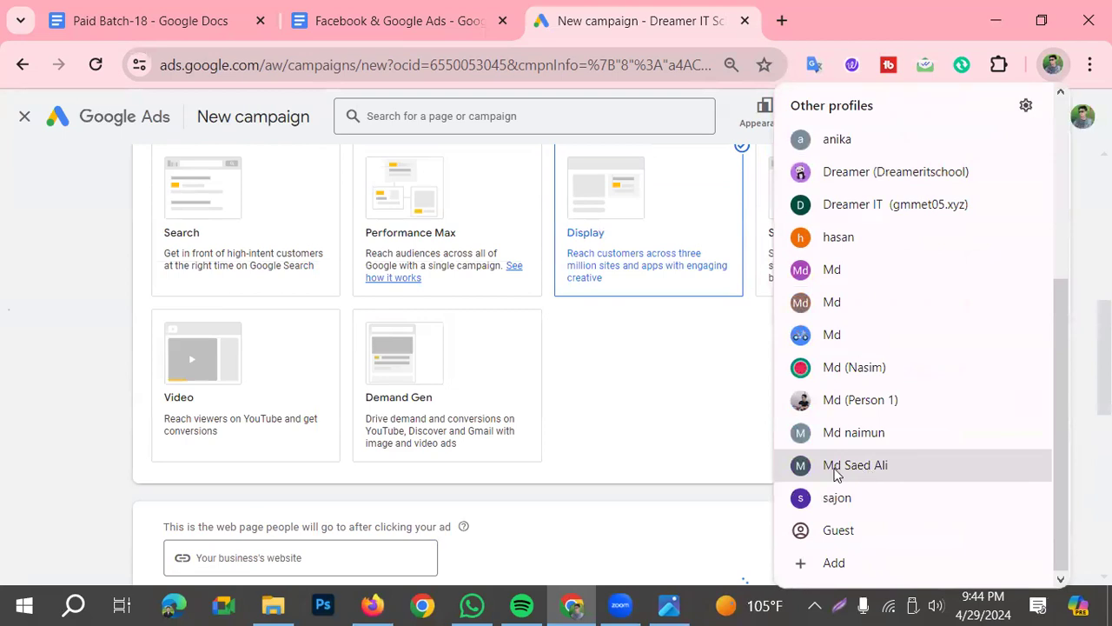
pyautogui.scroll(3, 856, 447)
pyautogui.scroll(-5, 856, 447)
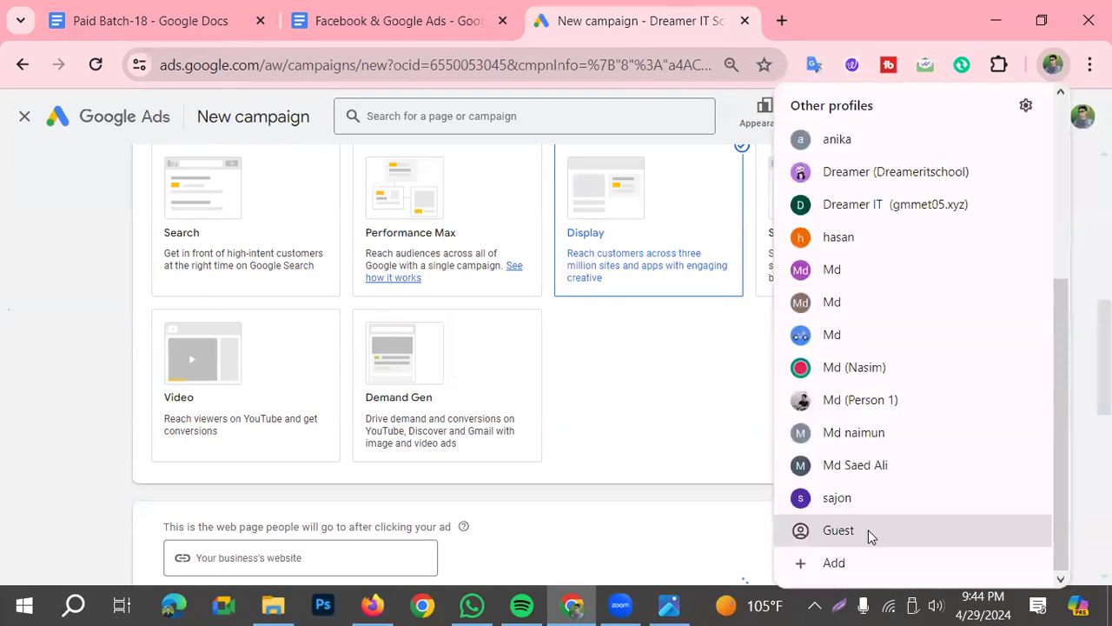
pyautogui.click(864, 434)
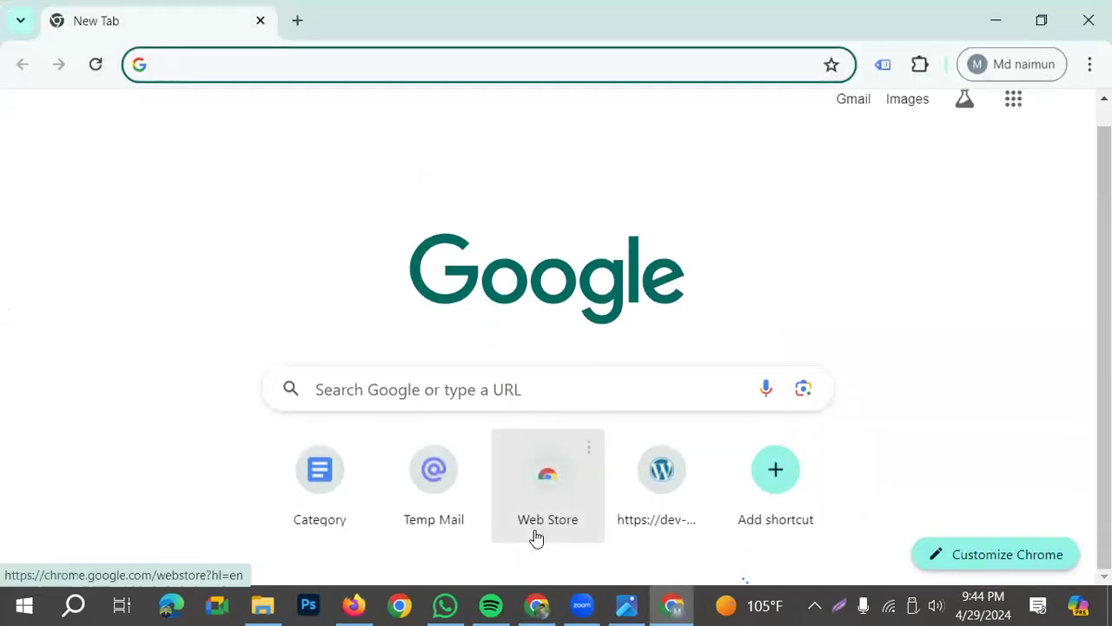
# Open the saved WordPress site shortcut, copy its domain dev-mkfshop.pantheonsite.io and load that domain in a new tab
pyautogui.click(658, 484)
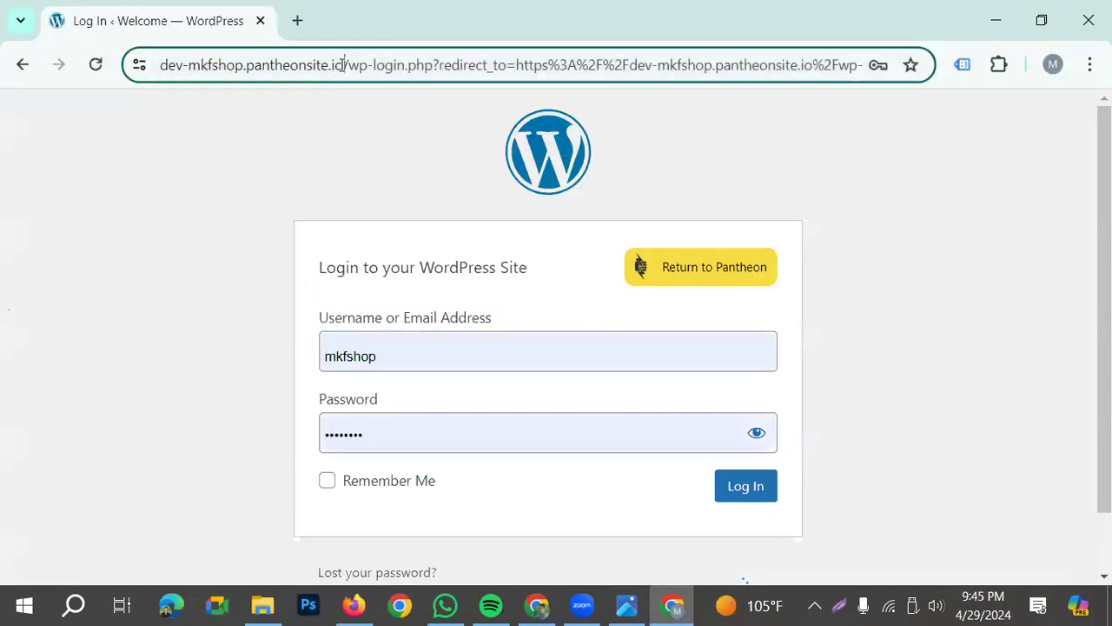
pyautogui.moveTo(345, 64); pyautogui.dragTo(144, 76)
pyautogui.hotkey('ctrl', 'c')
pyautogui.click(297, 20)
pyautogui.hotkey('ctrl', 'v')
pyautogui.press('Return')
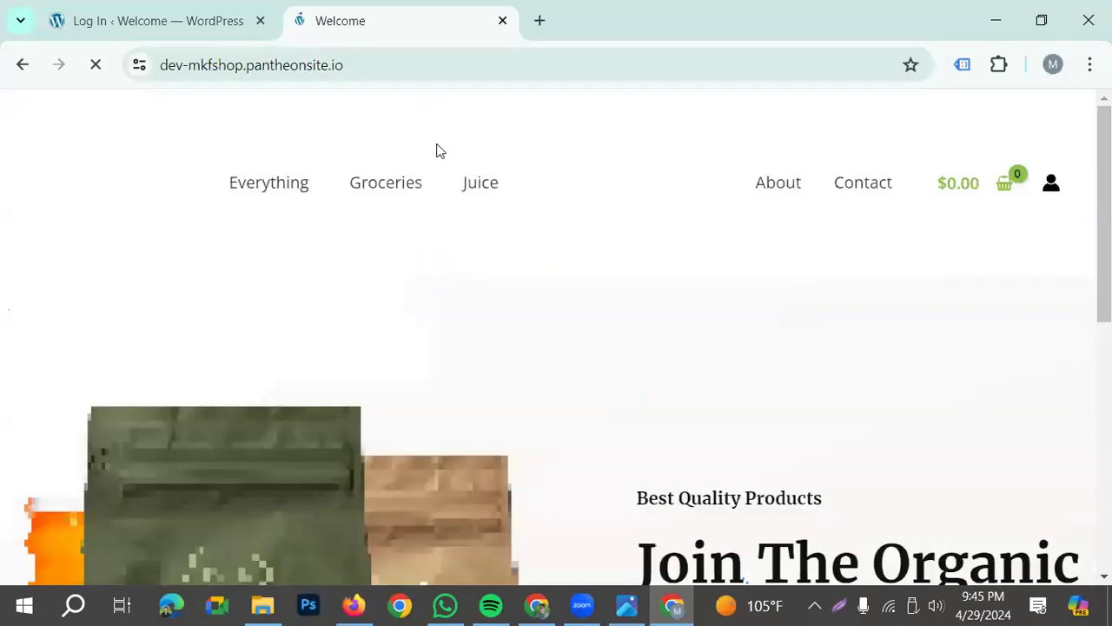
pyautogui.scroll(-10, 431, 137)
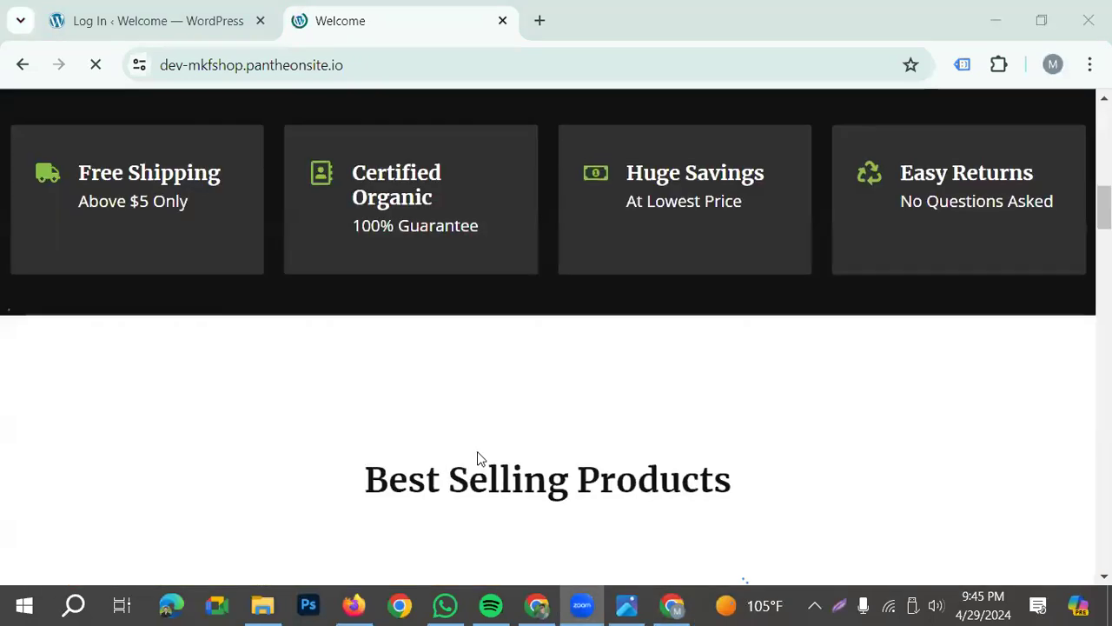
pyautogui.scroll(10, 199, 498)
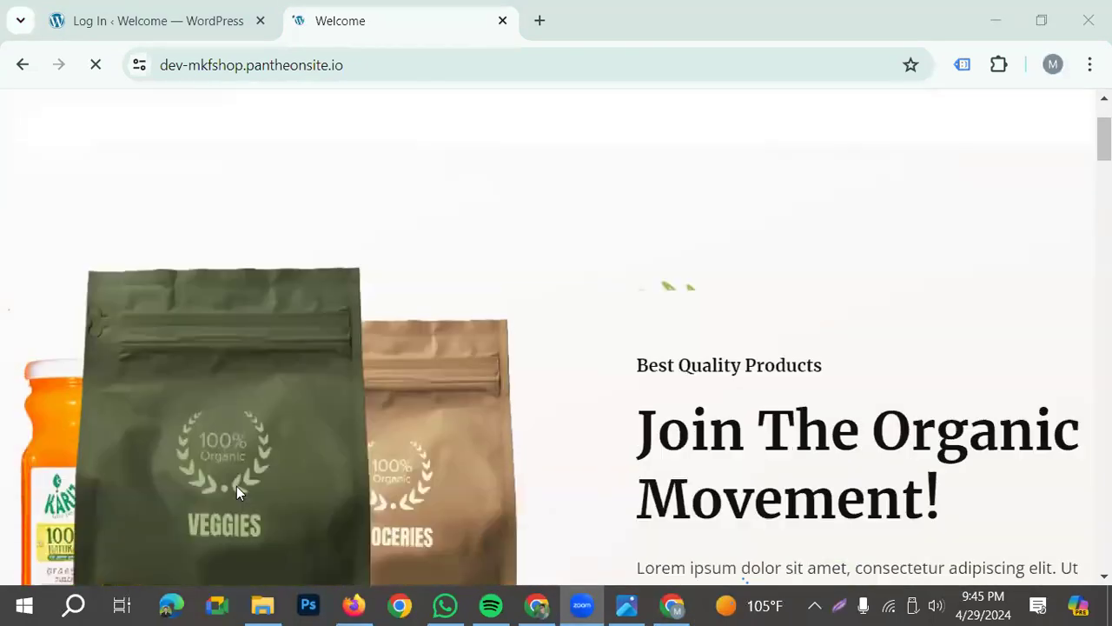
pyautogui.click(298, 65)
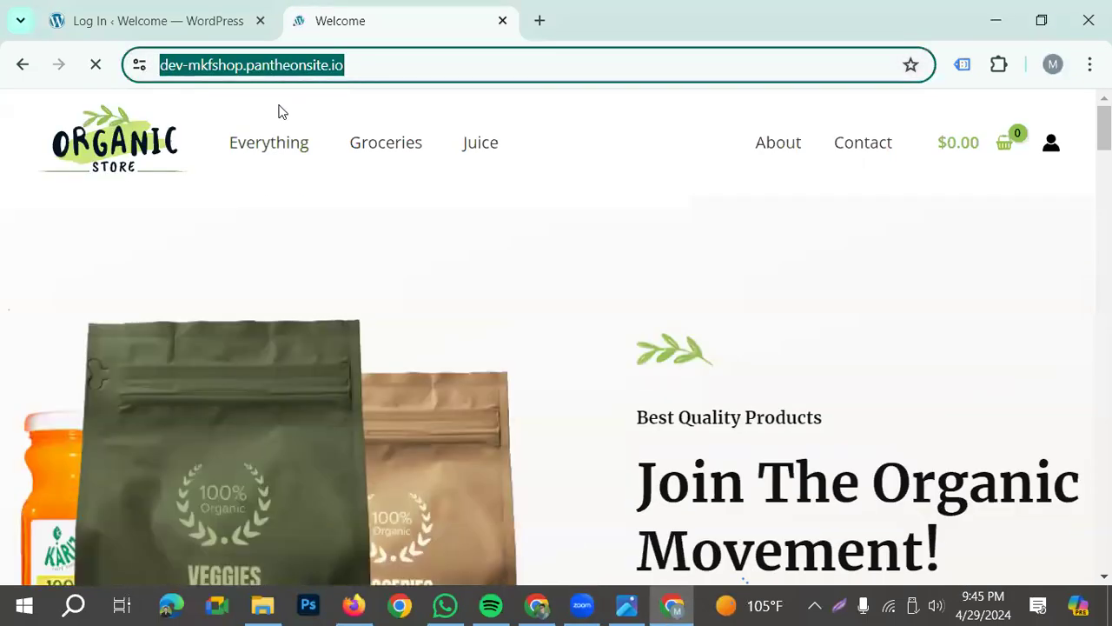
pyautogui.click(414, 71)
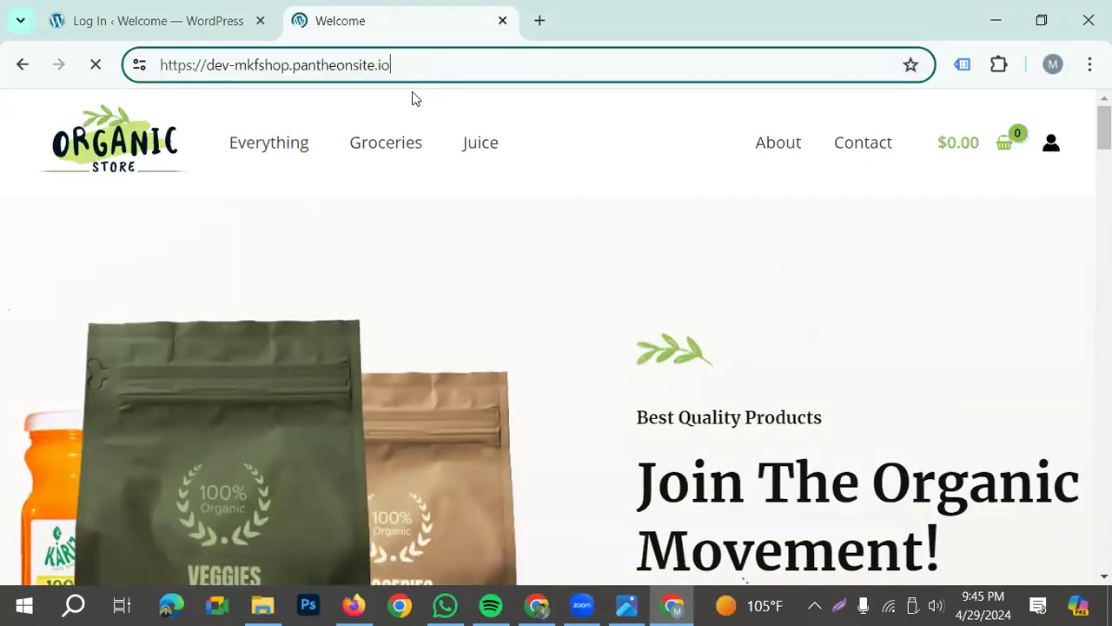
pyautogui.scroll(-4, 451, 270)
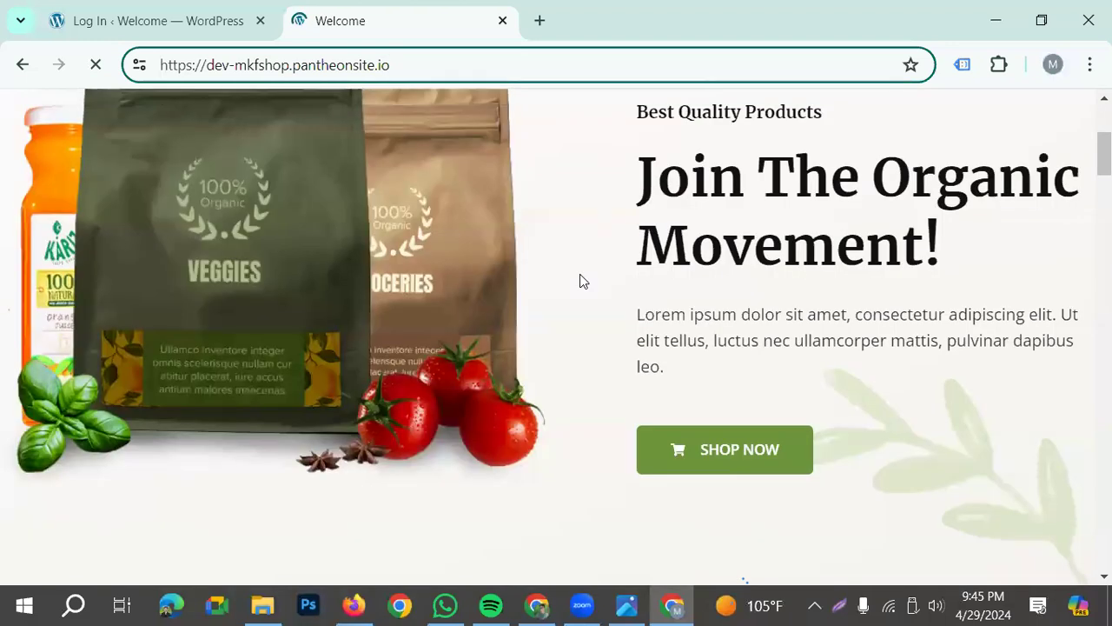
pyautogui.click(537, 606)
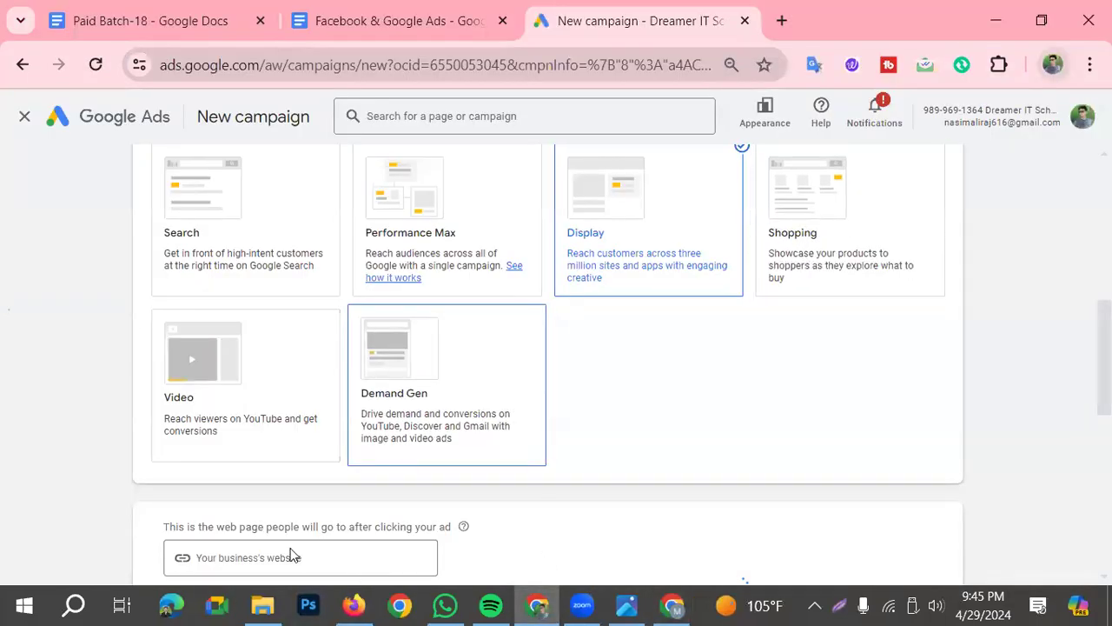
pyautogui.scroll(-1, 901, 492)
pyautogui.click(242, 457)
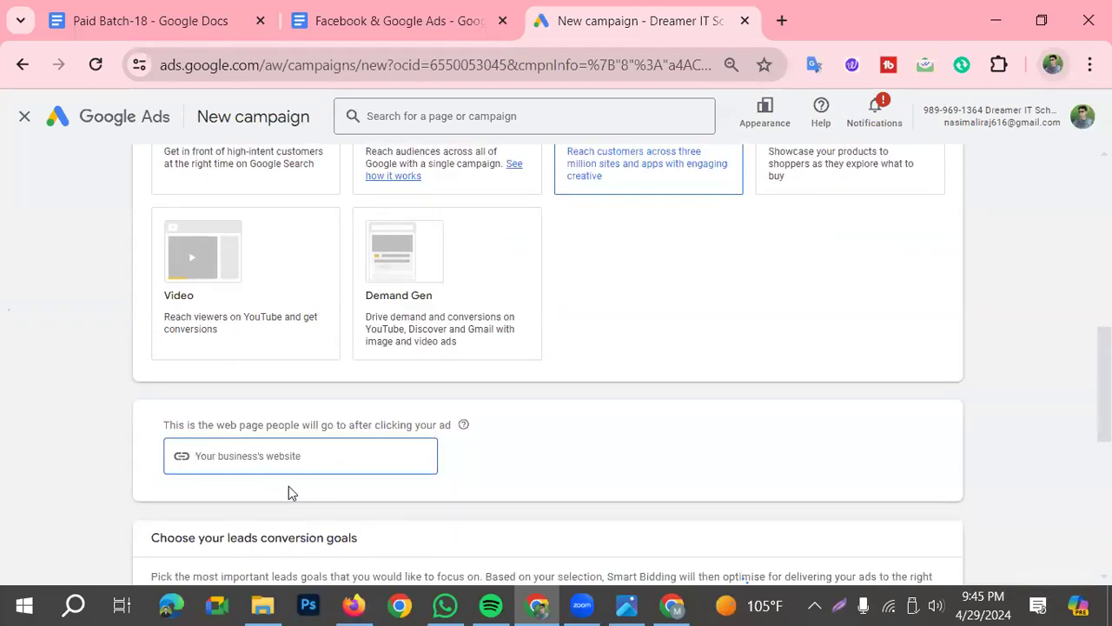
pyautogui.hotkey('ctrl', 'v')
pyautogui.scroll(-2, 499, 452)
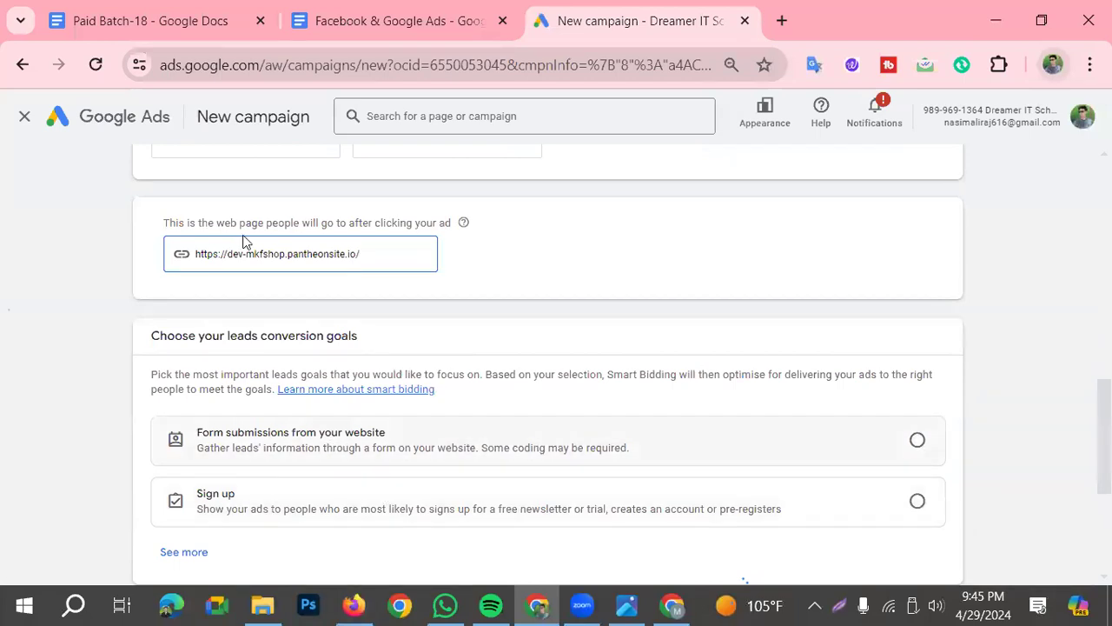
# Choose Sign up as the leads conversion goal and review the campaign name and enhanced conversions settings
pyautogui.scroll(2, 259, 187)
pyautogui.scroll(-2, 865, 504)
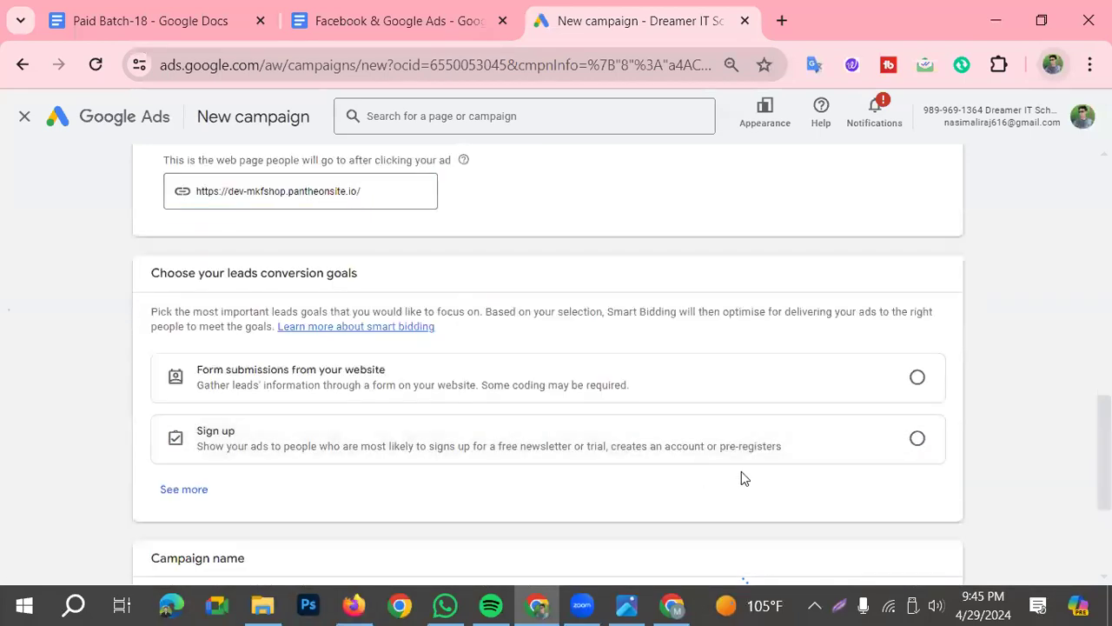
pyautogui.click(893, 452)
pyautogui.scroll(-1, 391, 495)
pyautogui.scroll(-2, 383, 485)
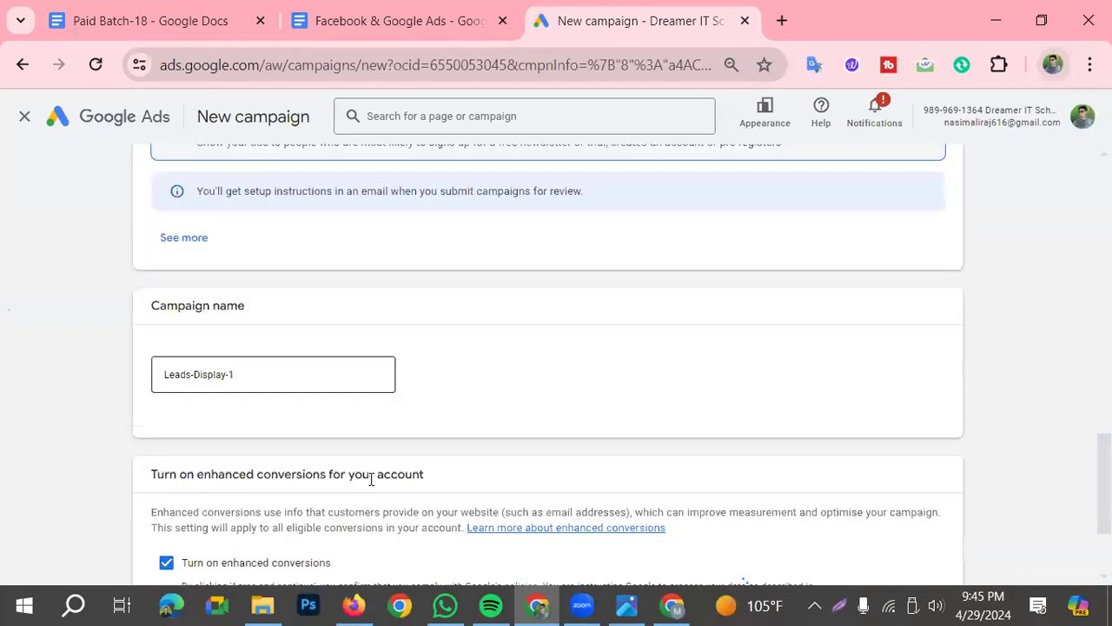
# Return to the campaign objective choices and change the objective to Sales
pyautogui.scroll(8, 376, 482)
pyautogui.scroll(1, 376, 488)
pyautogui.click(231, 390)
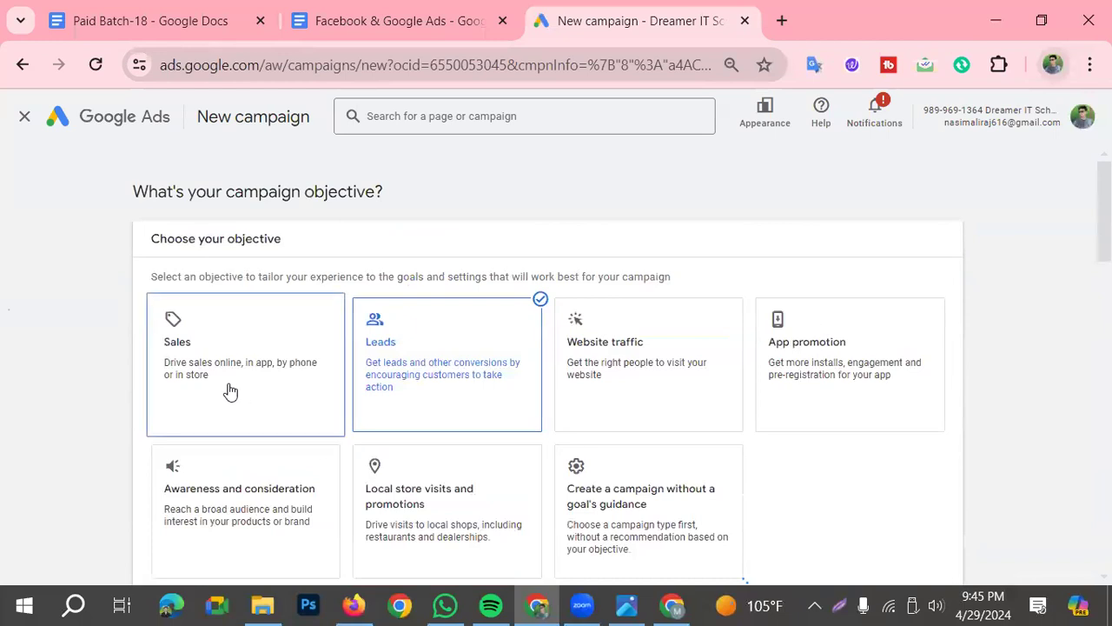
pyautogui.scroll(-3, 231, 391)
pyautogui.scroll(1, 303, 420)
pyautogui.scroll(1, 304, 420)
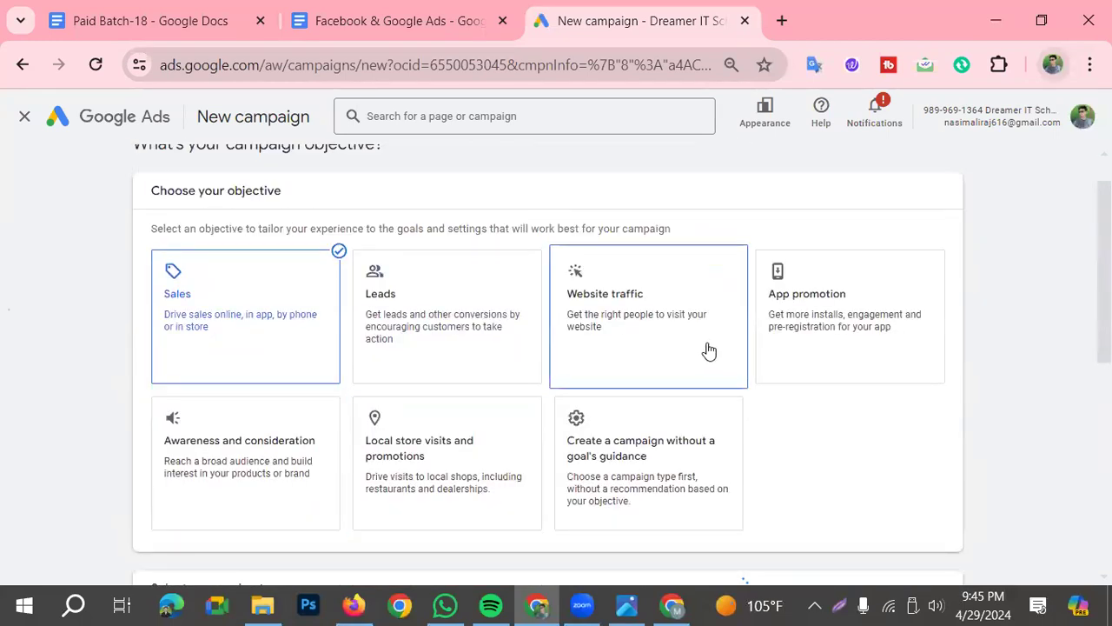
# Change the campaign objective to Website traffic, try the Search campaign type and settle on Display
pyautogui.scroll(-5, 439, 423)
pyautogui.scroll(2, 404, 418)
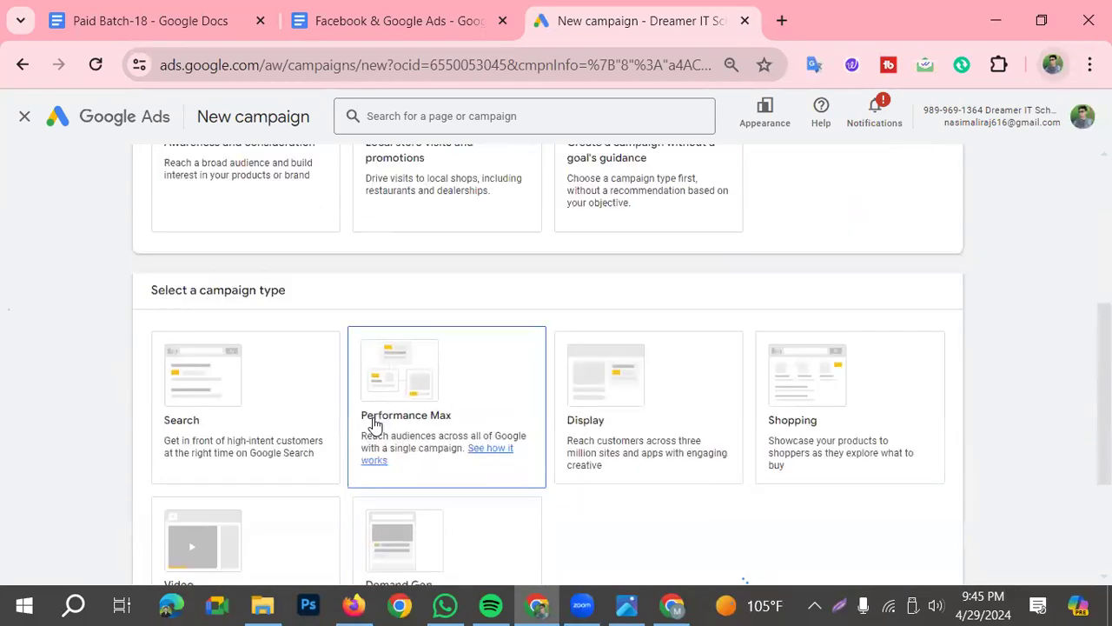
pyautogui.click(217, 434)
pyautogui.scroll(-1, 216, 434)
pyautogui.scroll(1, 449, 392)
pyautogui.scroll(1, 609, 413)
pyautogui.scroll(-6, 585, 423)
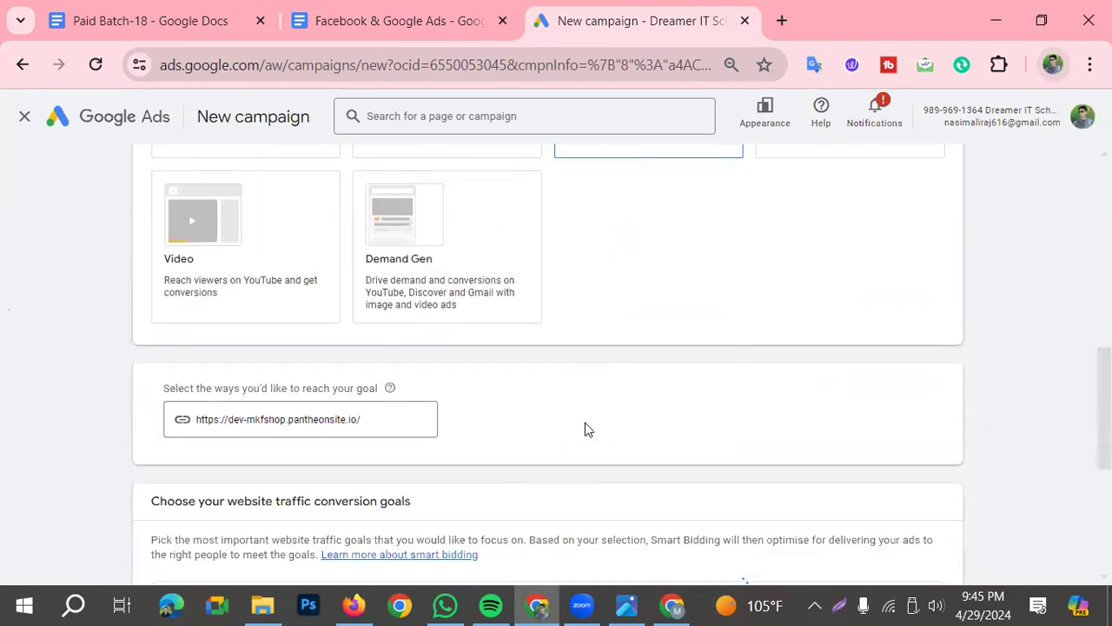
# Review the website traffic conversion goal and campaign name, and mark the Continue option with a screenshot-tool rectangle
pyautogui.scroll(-1, 503, 423)
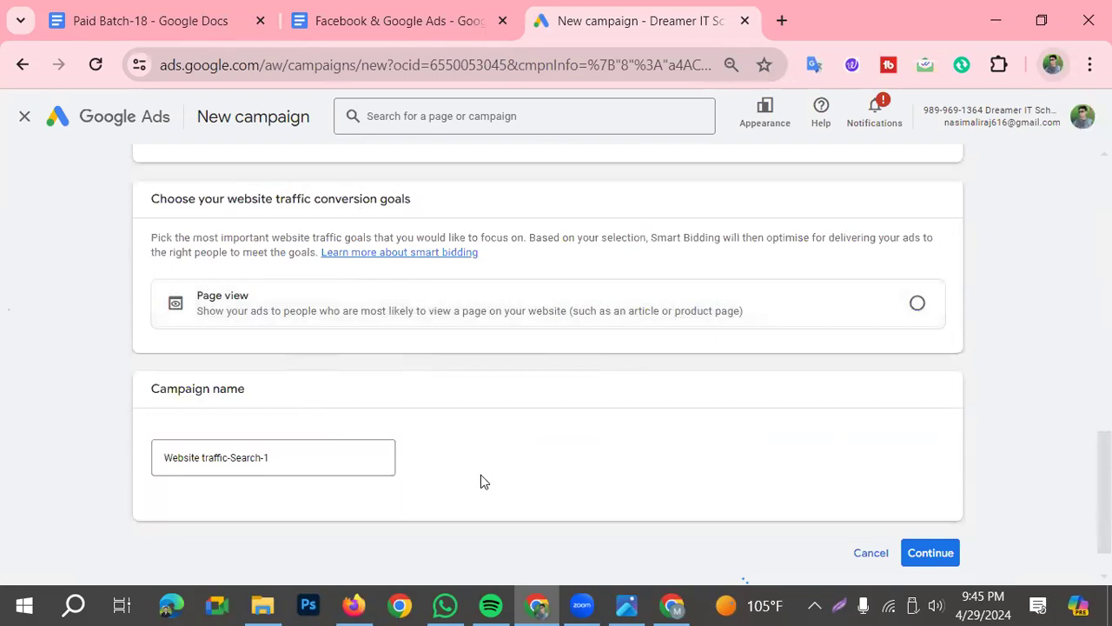
pyautogui.scroll(-1, 484, 482)
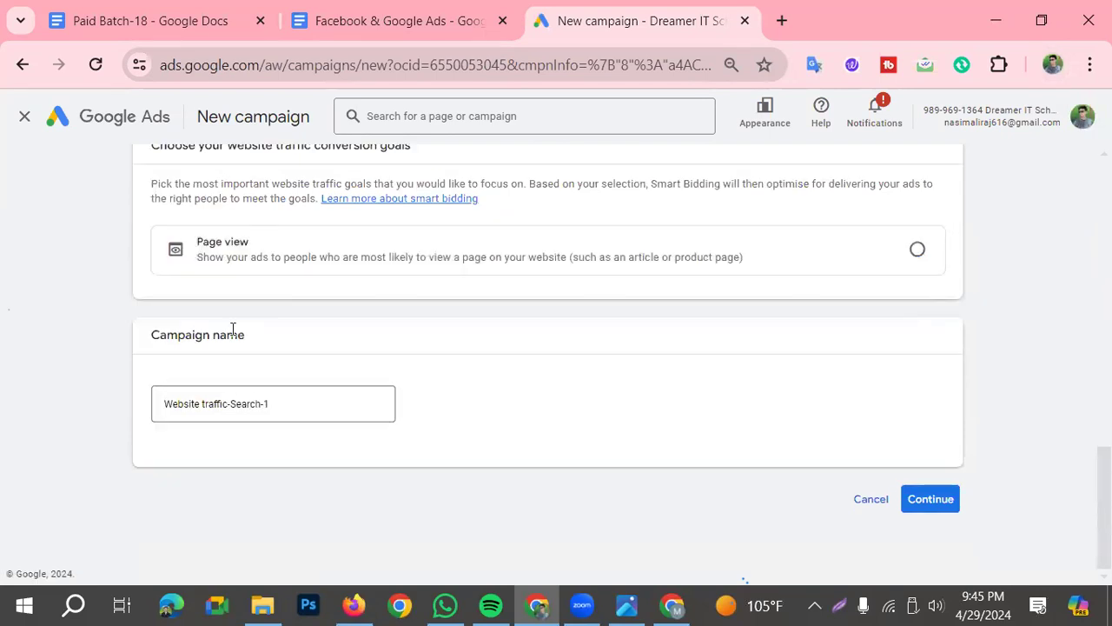
pyautogui.moveTo(143, 341); pyautogui.dragTo(280, 341)
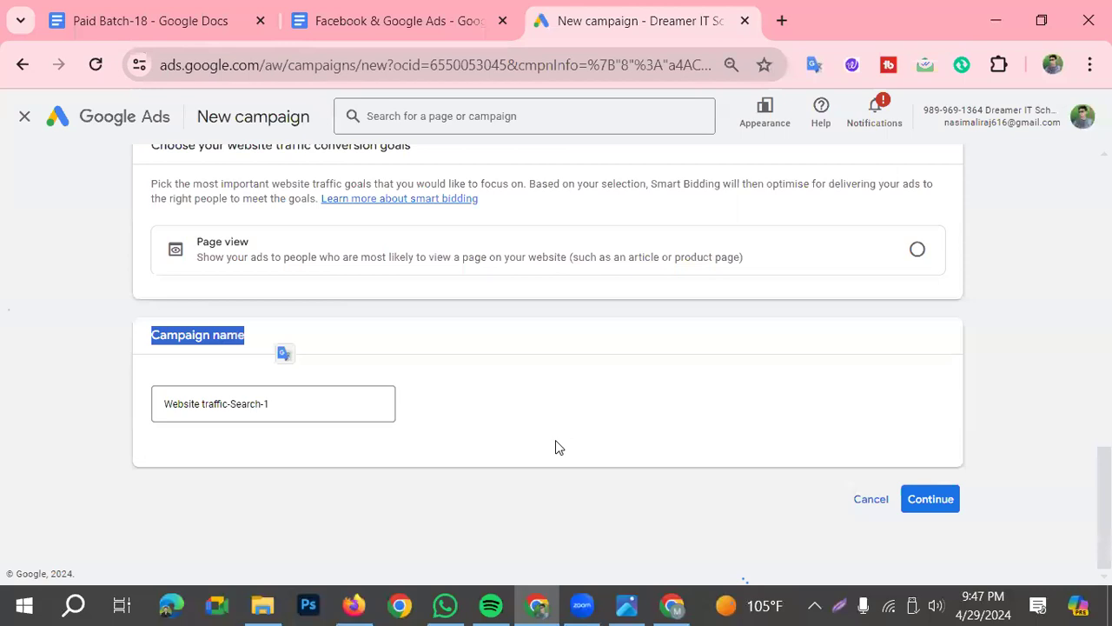
pyautogui.click(206, 366)
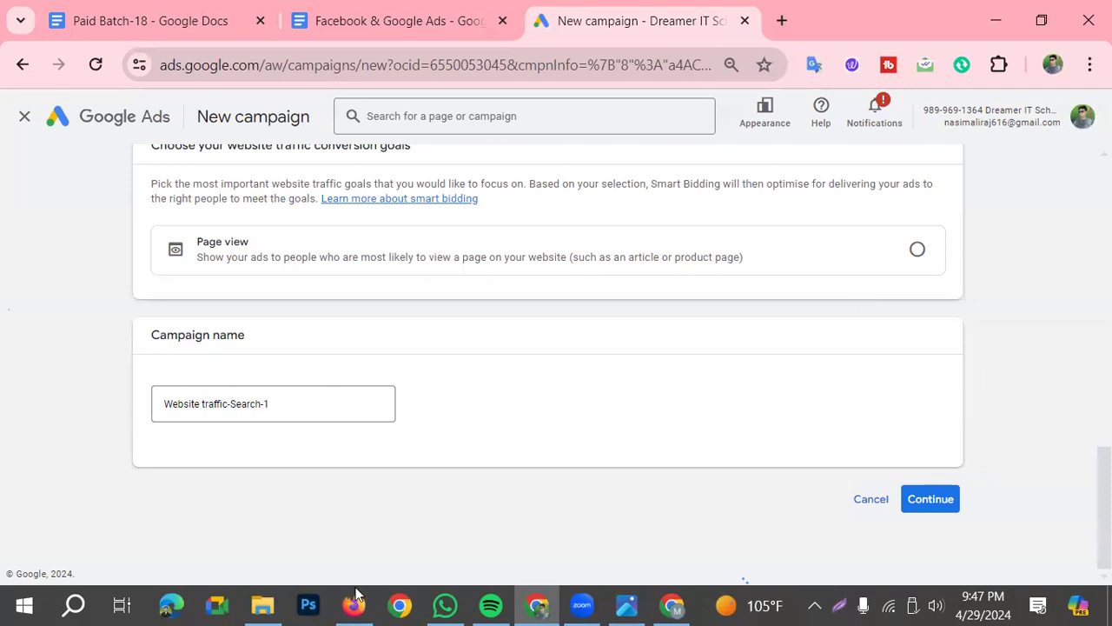
pyautogui.click(837, 606)
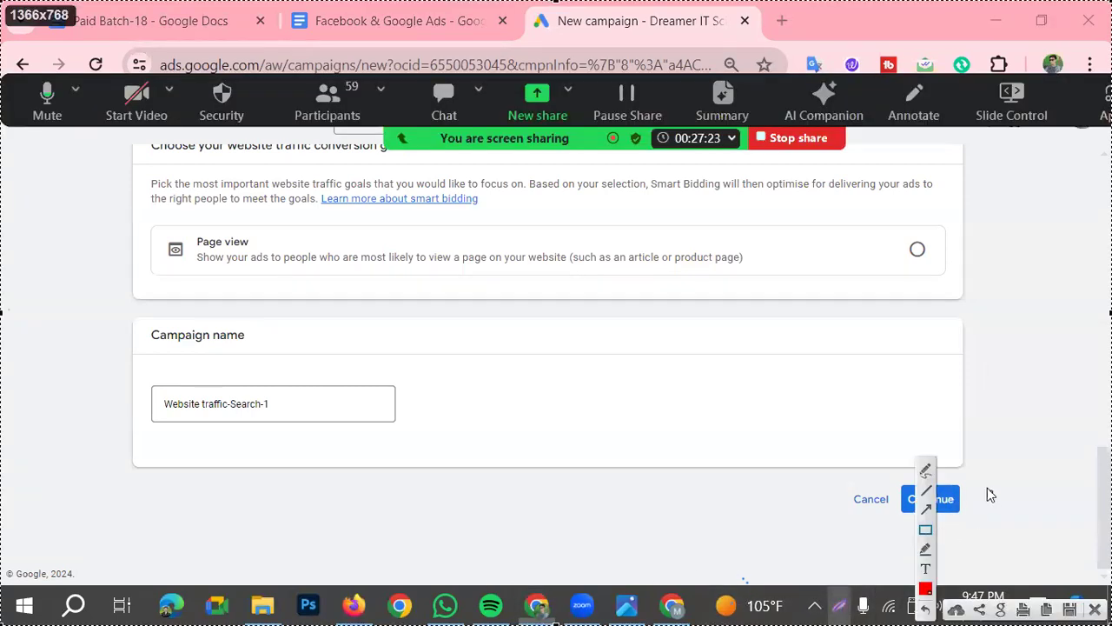
pyautogui.moveTo(901, 478)
pyautogui.mouseDown()
pyautogui.moveTo(930, 507)
pyautogui.moveTo(974, 522)
pyautogui.mouseUp()
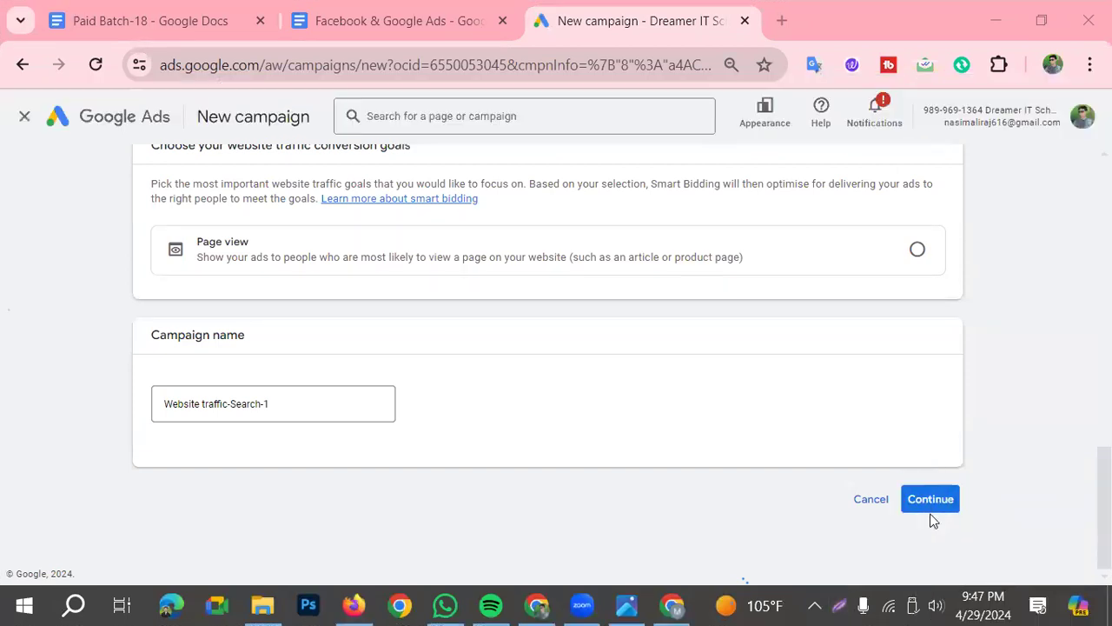
# Select Page view as the conversion goal and proceed to the campaign settings, agreeing to enhanced conversions
pyautogui.click(930, 504)
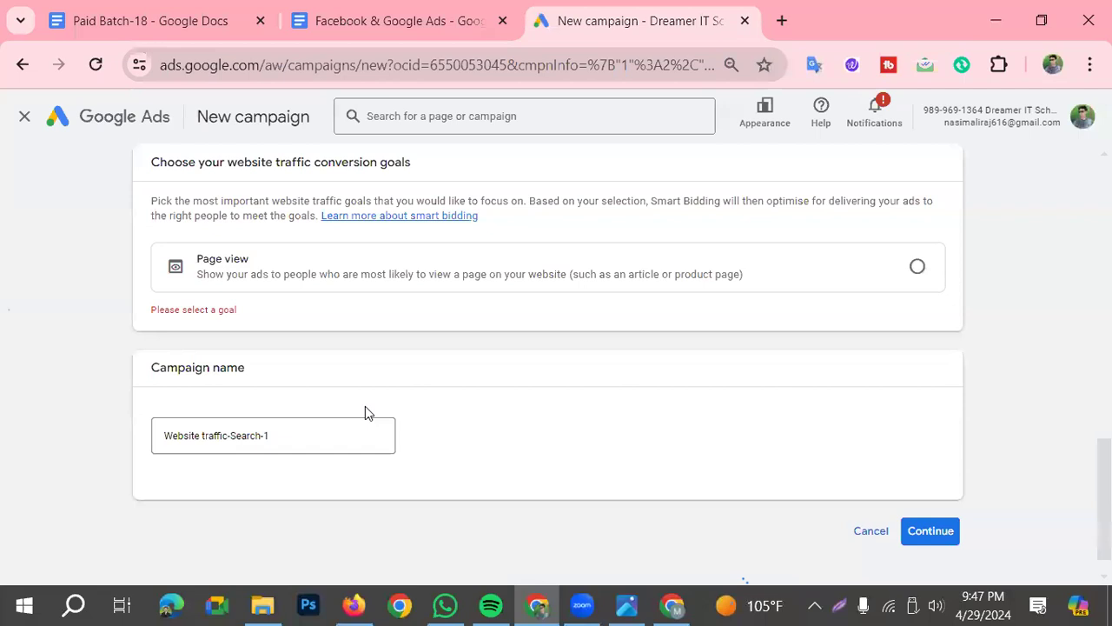
pyautogui.scroll(1, 365, 405)
pyautogui.click(918, 369)
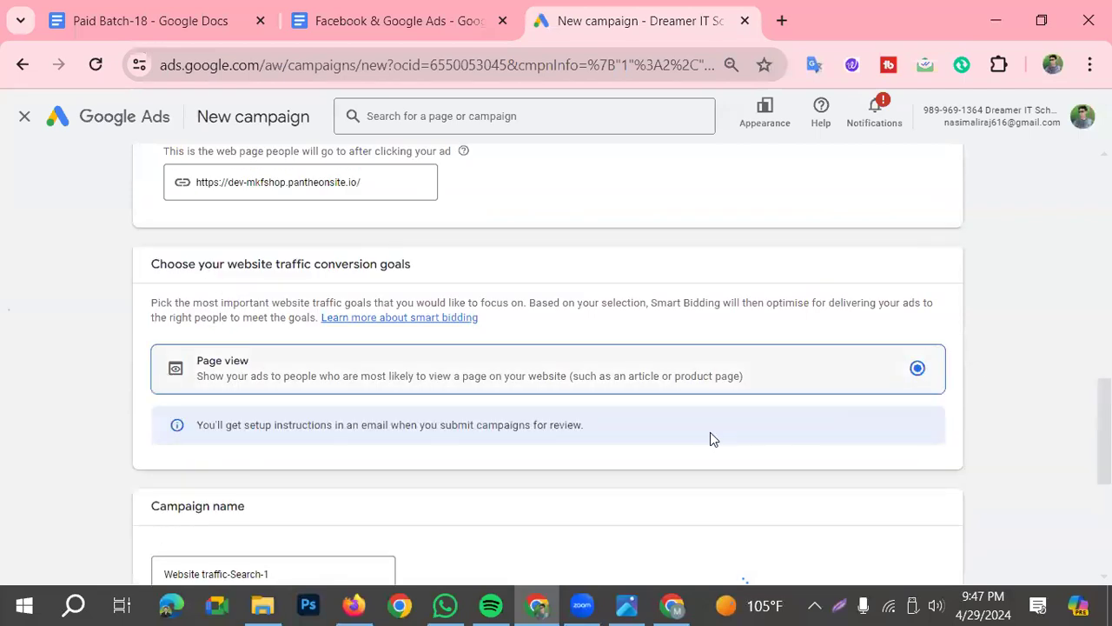
pyautogui.scroll(-3, 745, 471)
pyautogui.scroll(1, 759, 492)
pyautogui.scroll(-1, 774, 498)
pyautogui.click(895, 508)
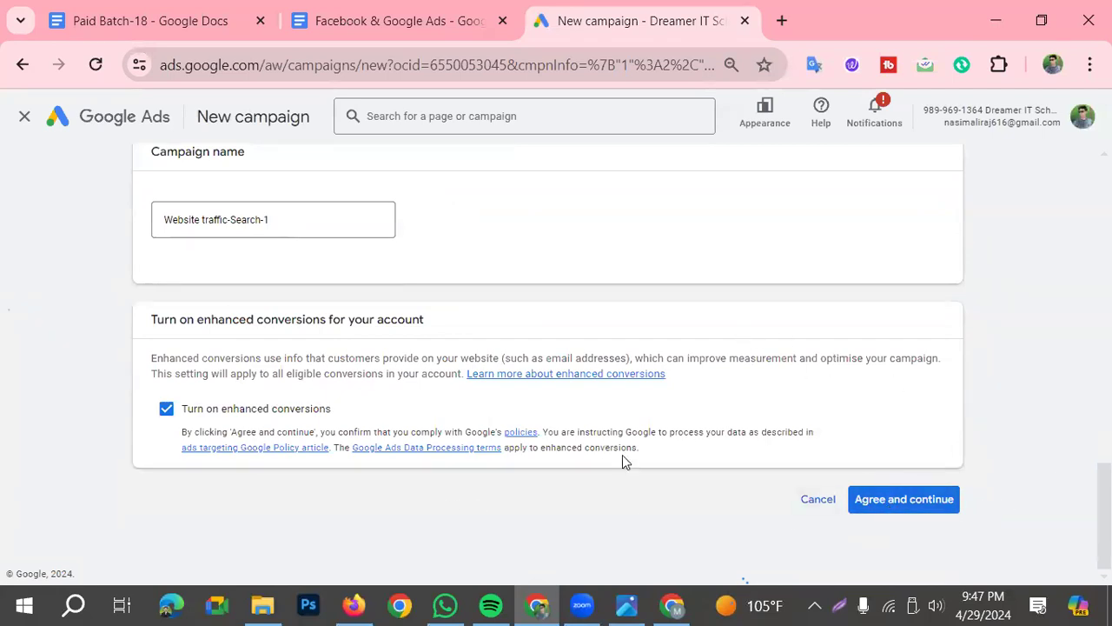
pyautogui.click(854, 495)
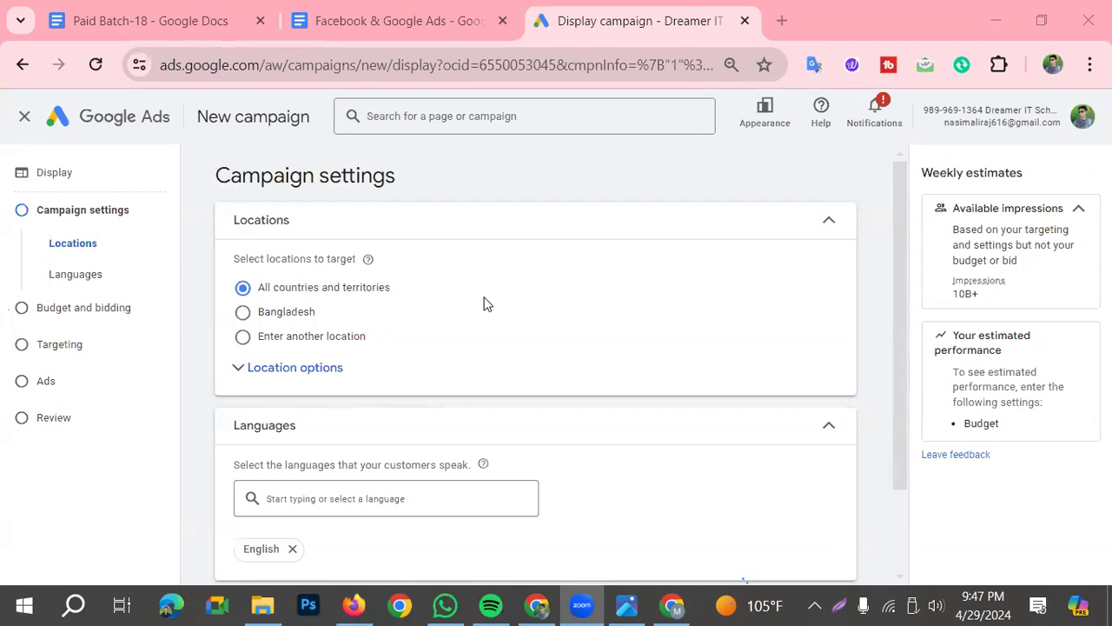
# Outline the Locations section with a red rectangle in the screenshot tool and set the targeted location to Bangladesh
pyautogui.click(844, 606)
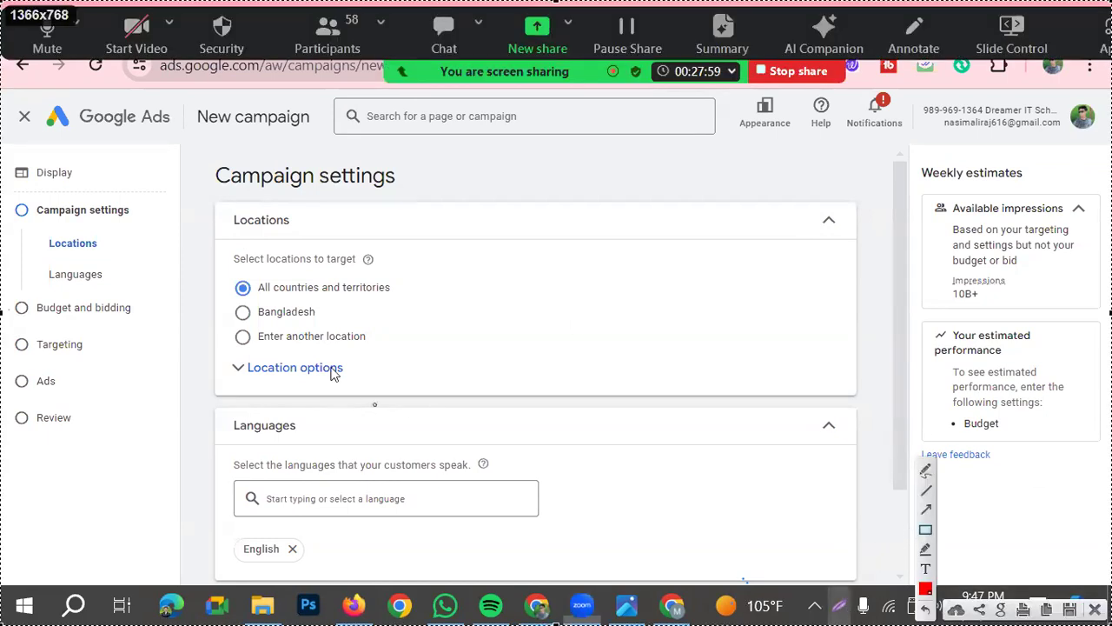
pyautogui.moveTo(215, 203)
pyautogui.mouseDown()
pyautogui.moveTo(295, 251)
pyautogui.moveTo(790, 351)
pyautogui.moveTo(844, 380)
pyautogui.moveTo(852, 400)
pyautogui.mouseUp()
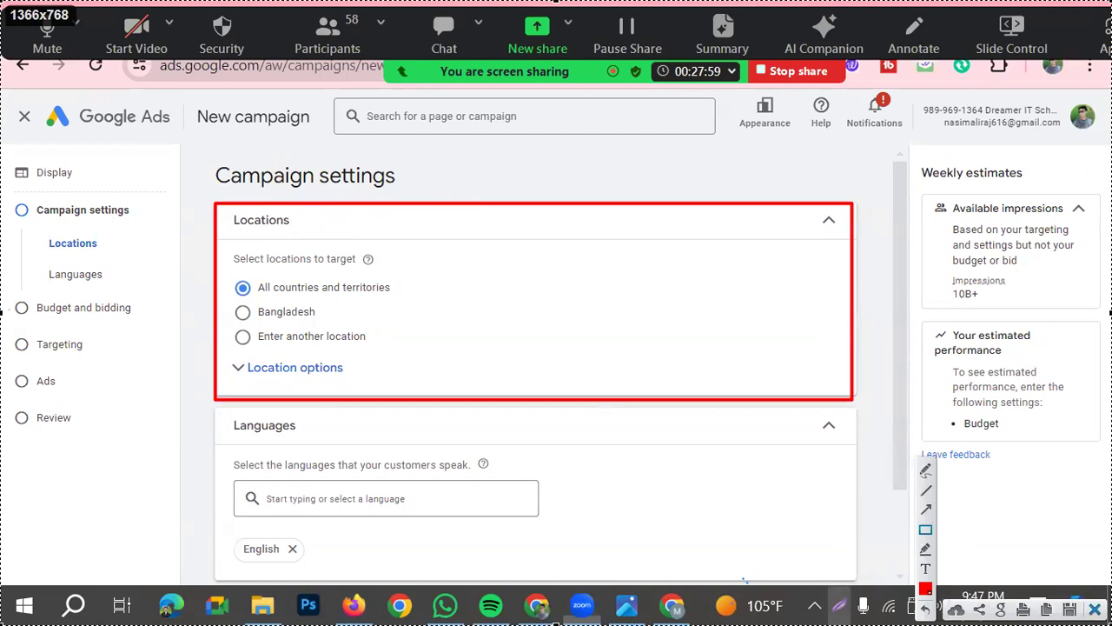
pyautogui.click(242, 312)
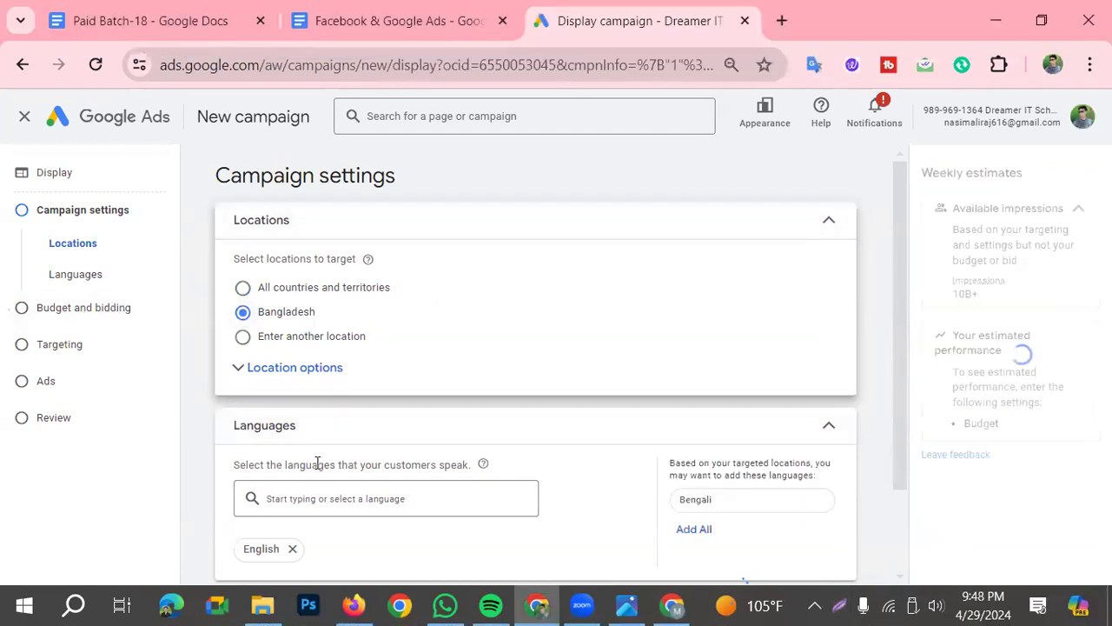
# Add Bengali alongside English as a customer language for the campaign
pyautogui.click(291, 434)
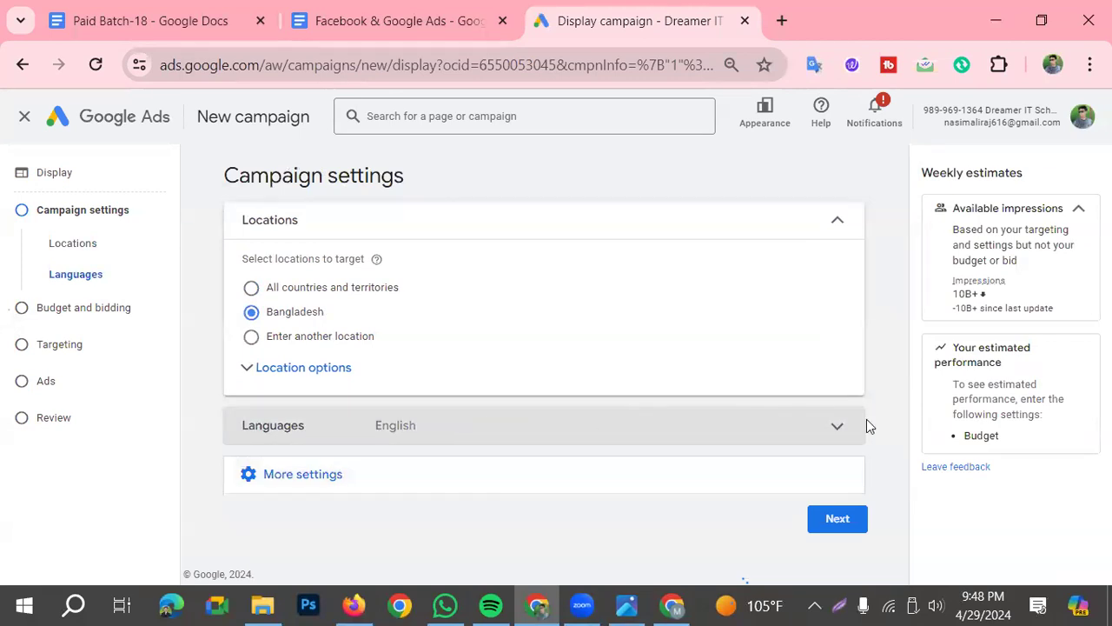
pyautogui.click(836, 425)
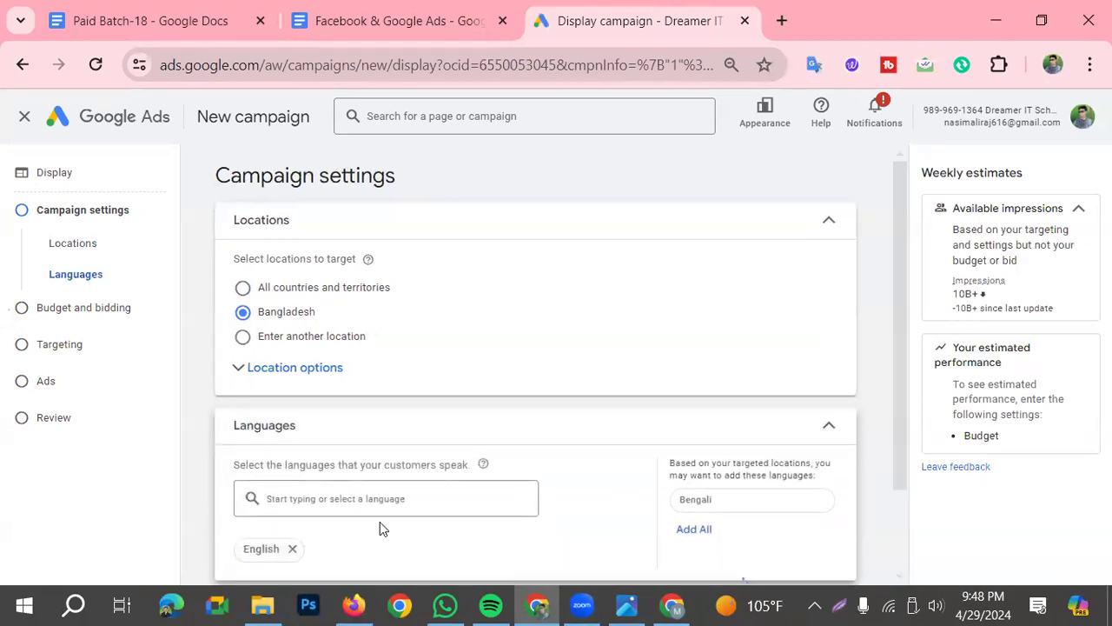
pyautogui.click(353, 497)
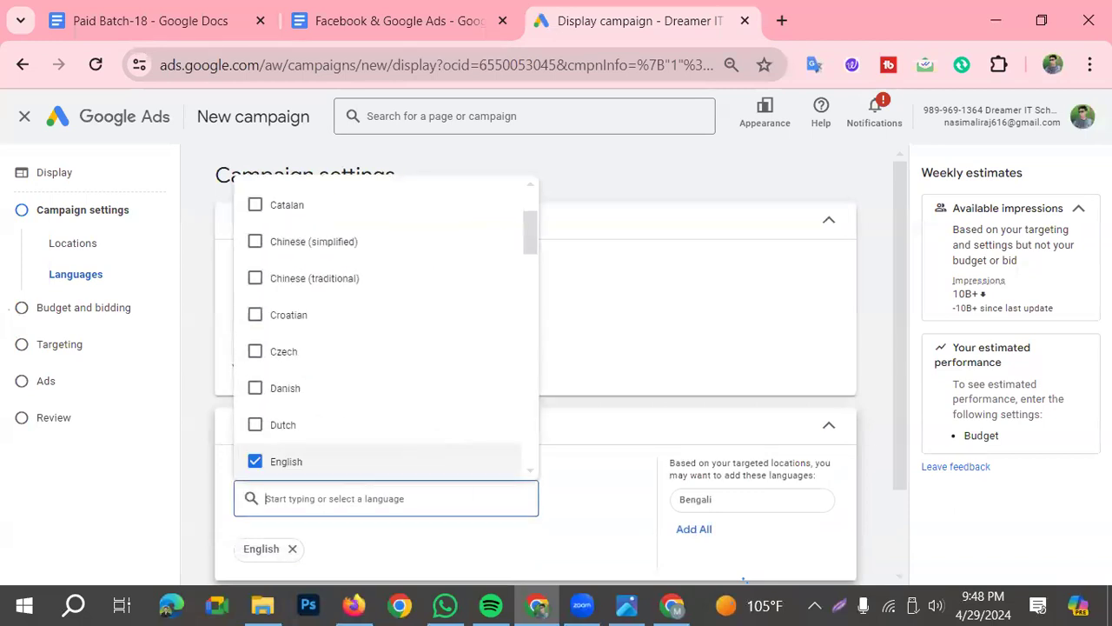
pyautogui.write('be')
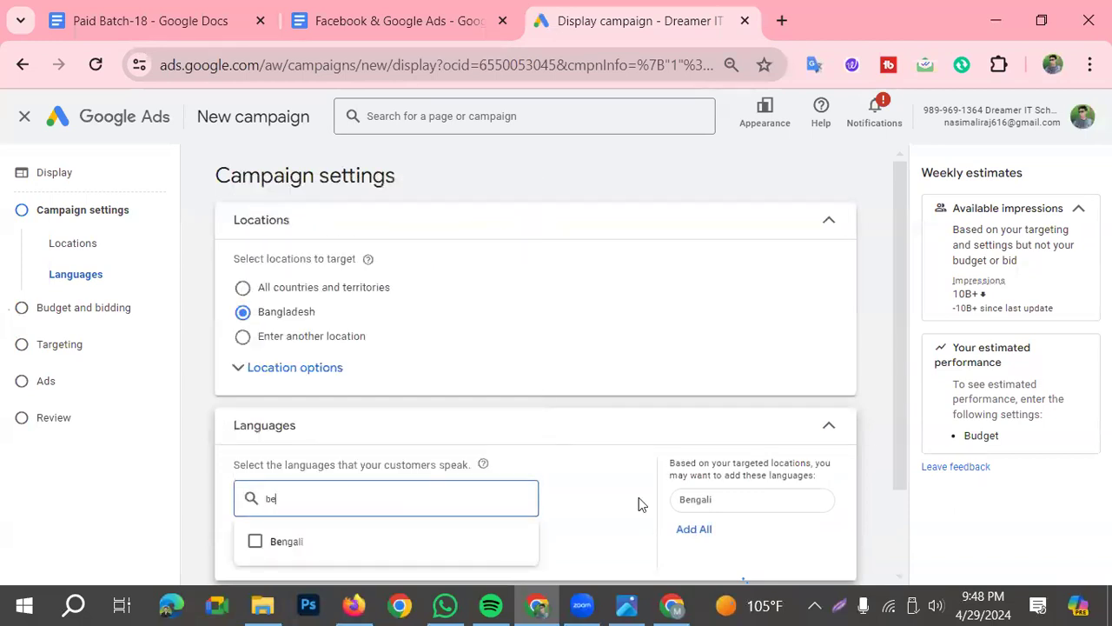
pyautogui.click(355, 556)
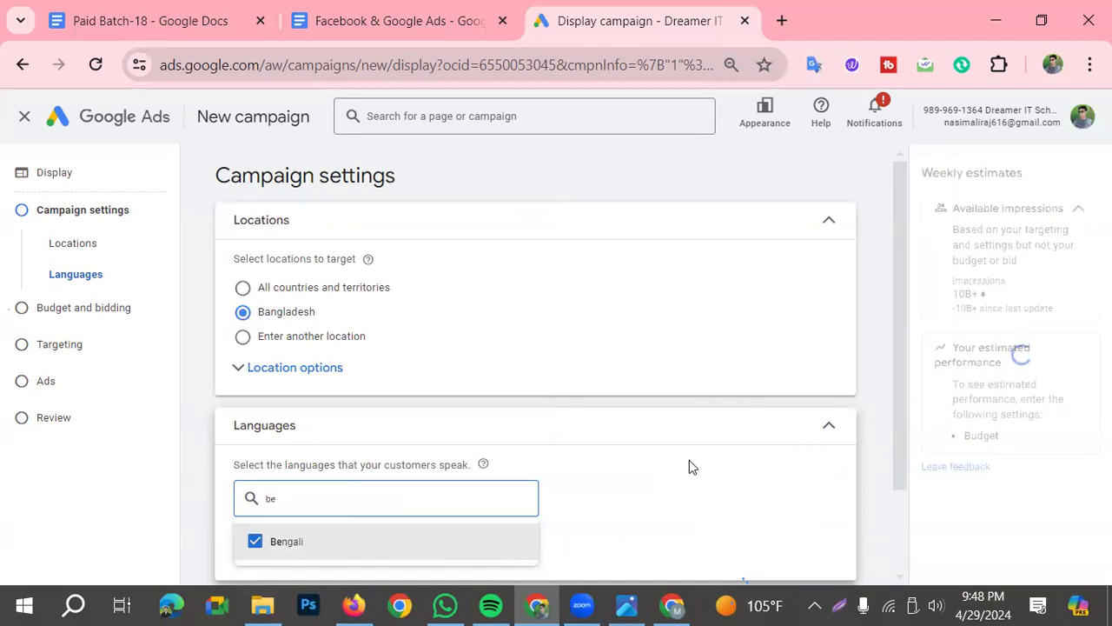
pyautogui.click(637, 474)
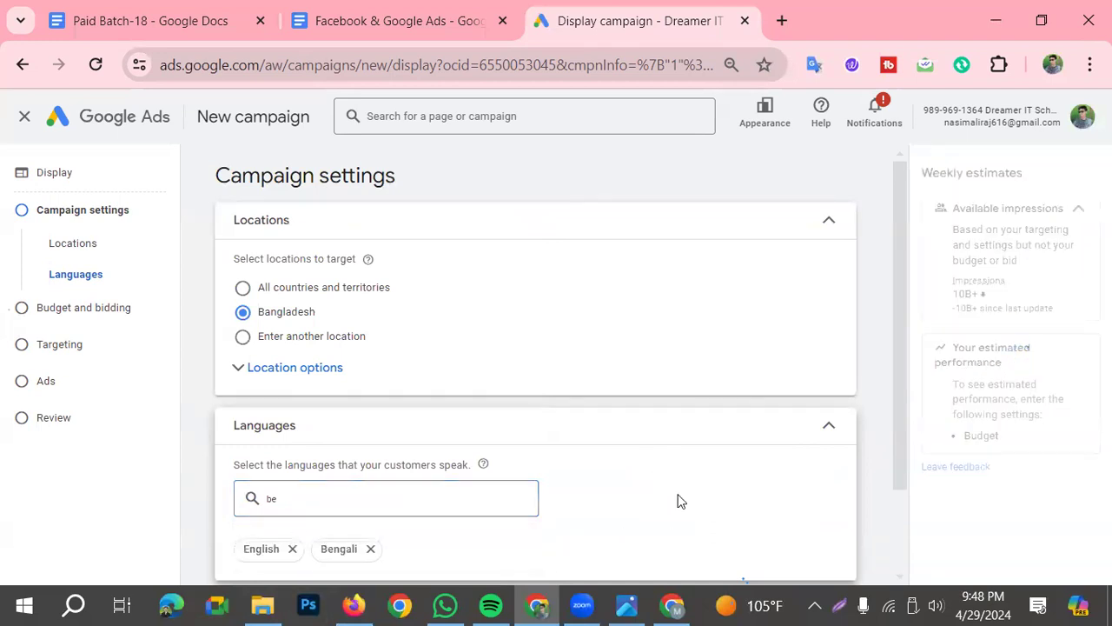
# Expand the additional campaign settings, review ad rotation, schedule, devices and dates, and continue to Budget and bidding
pyautogui.scroll(-2, 647, 478)
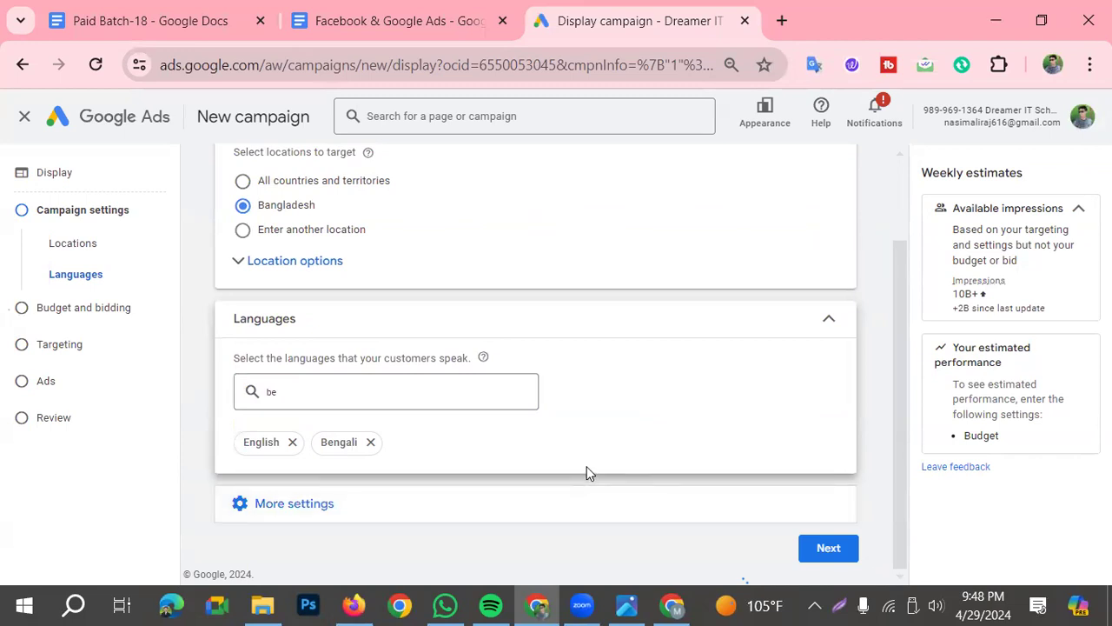
pyautogui.click(306, 517)
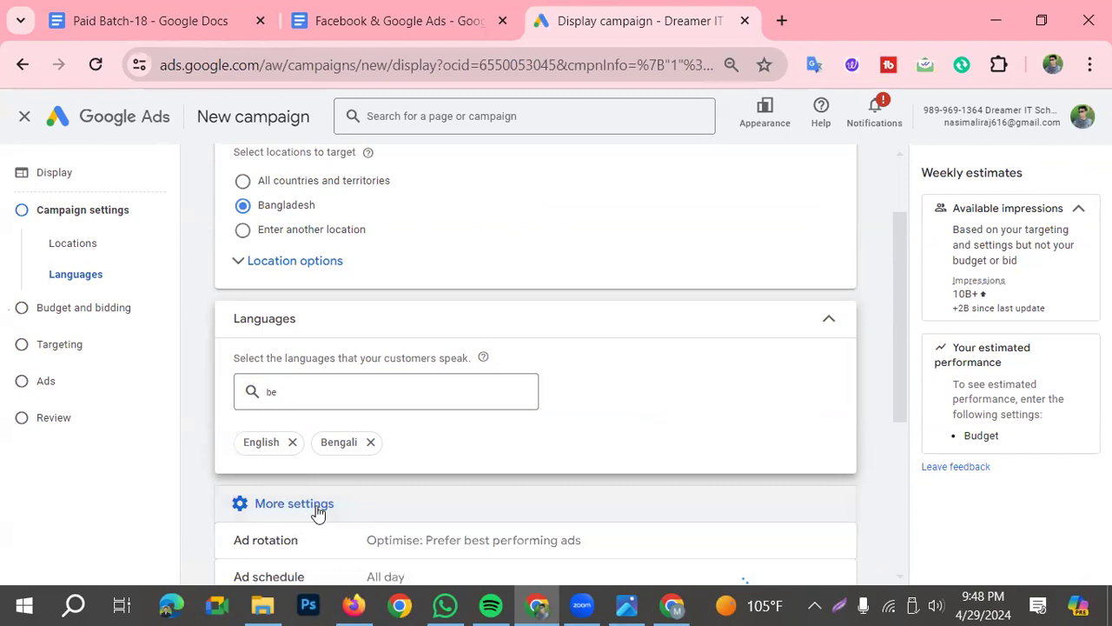
pyautogui.scroll(-1, 330, 511)
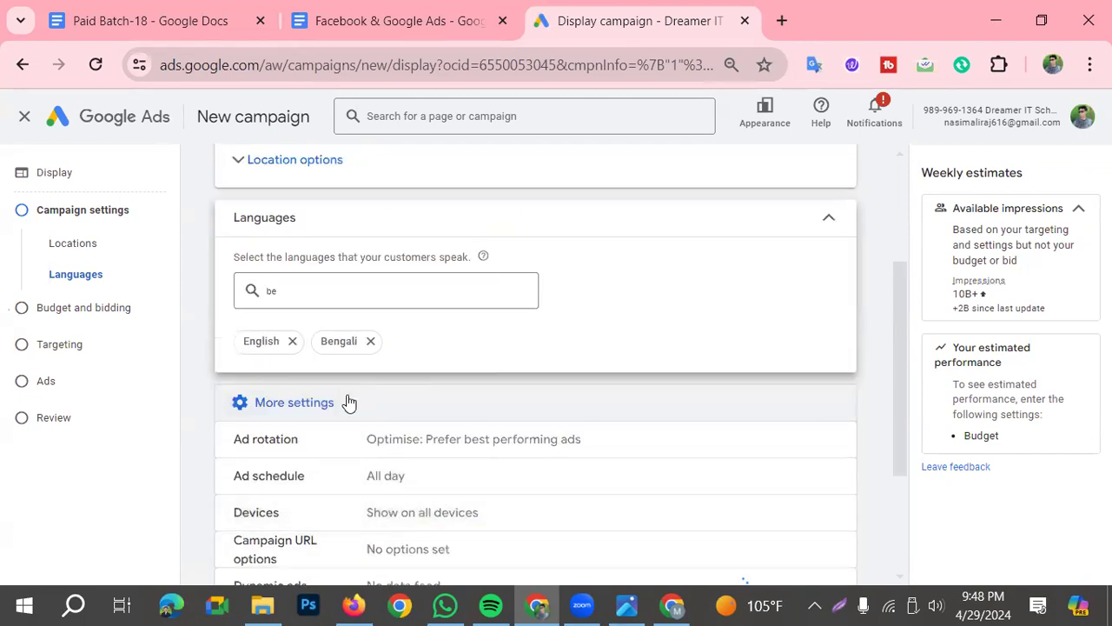
pyautogui.scroll(-1, 330, 478)
pyautogui.scroll(-1, 356, 460)
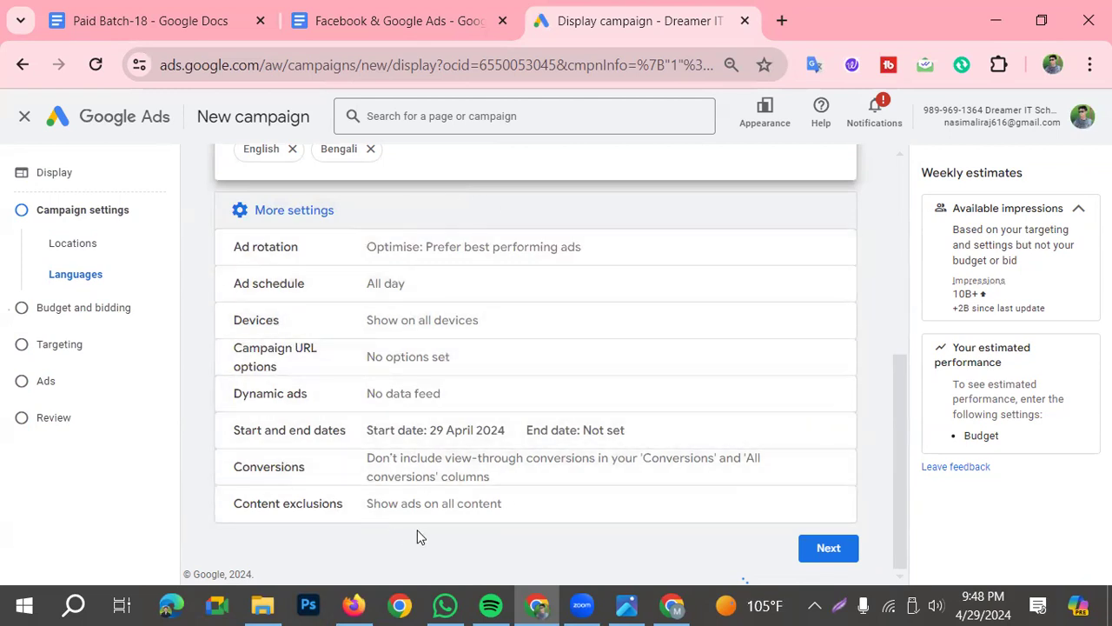
pyautogui.scroll(1, 426, 539)
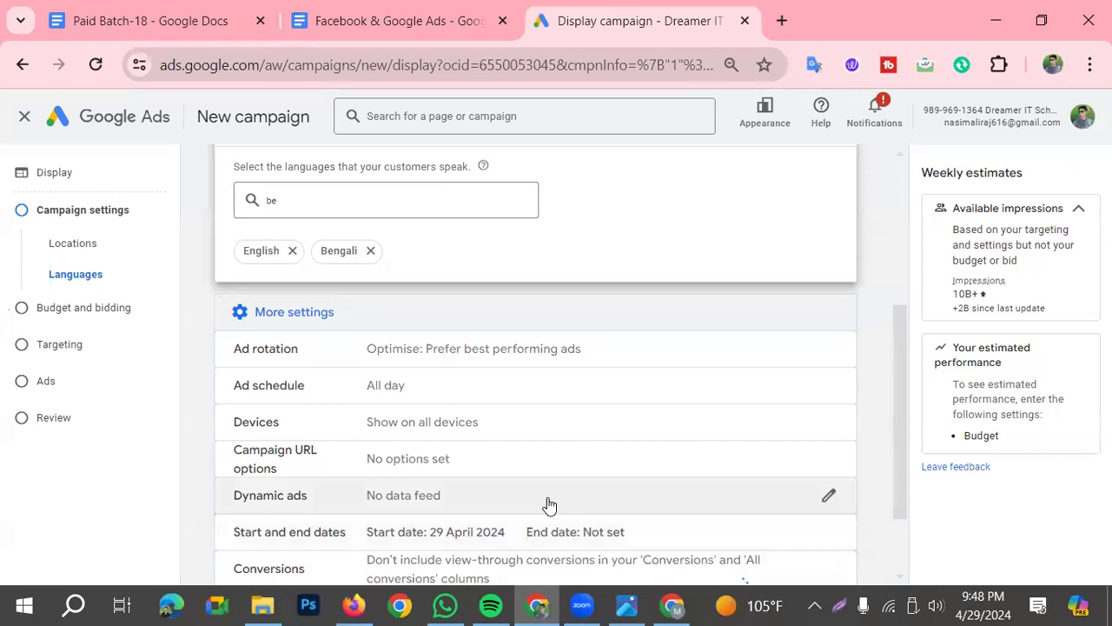
pyautogui.scroll(-1, 474, 375)
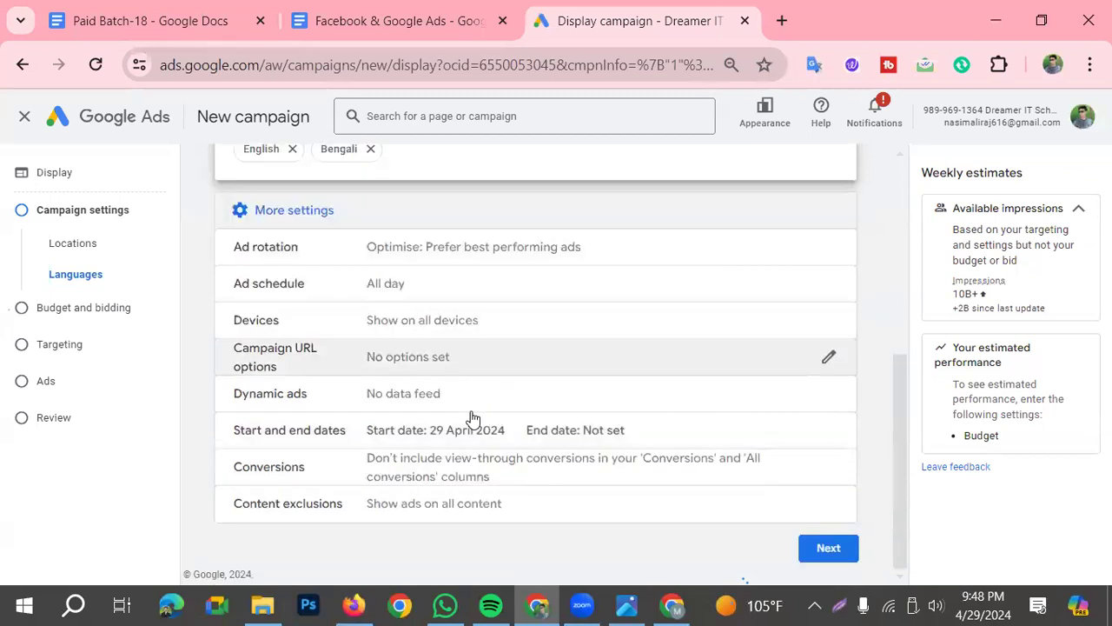
pyautogui.scroll(1, 567, 383)
pyautogui.scroll(-1, 568, 383)
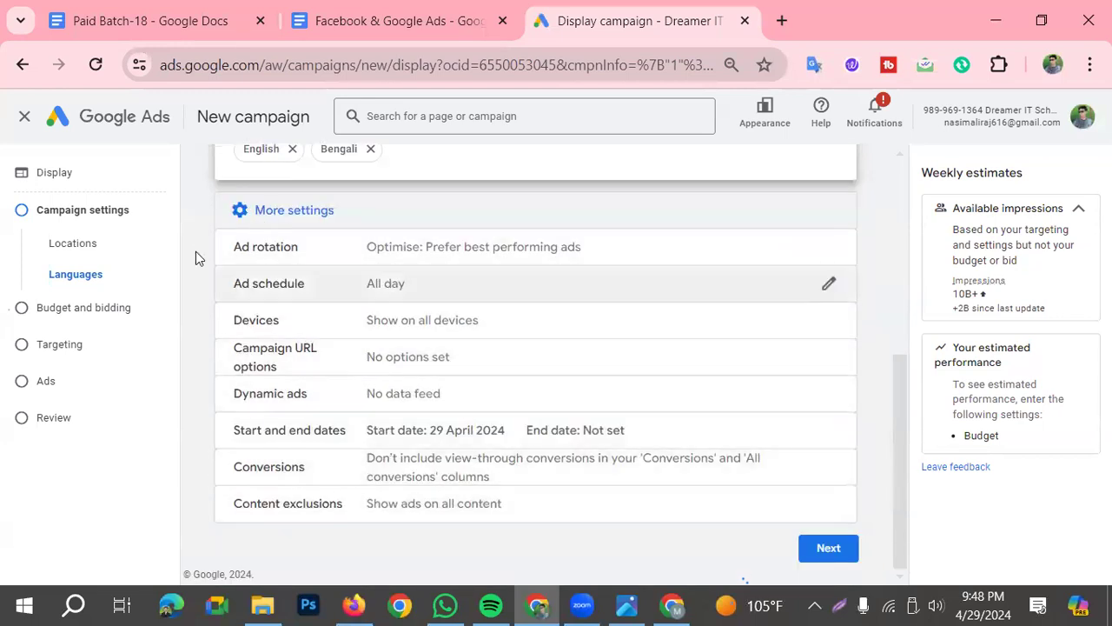
pyautogui.click(826, 548)
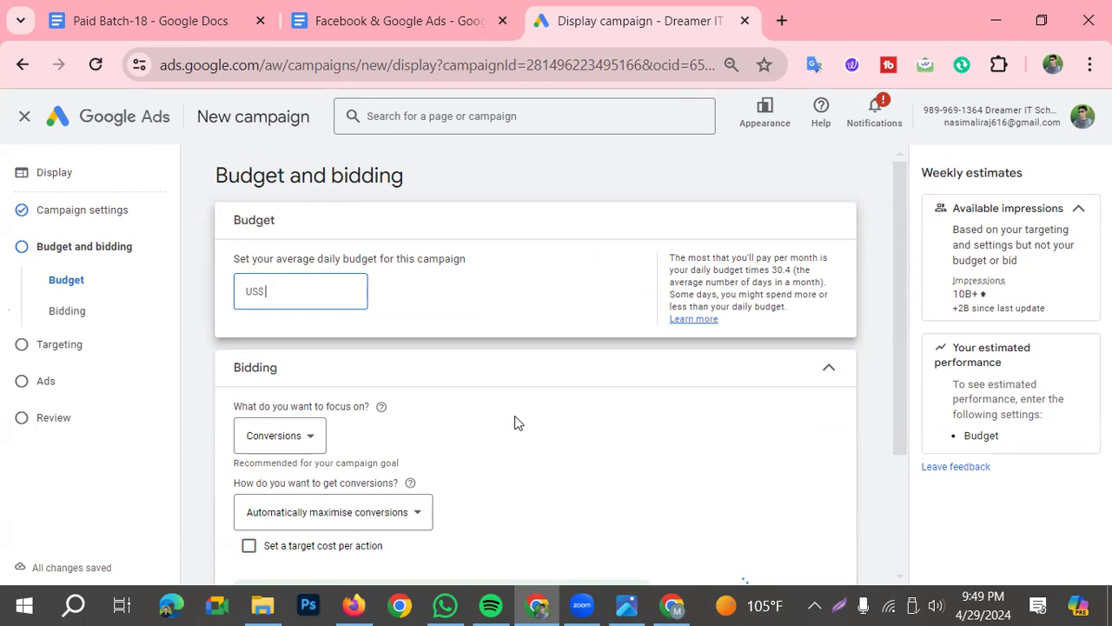
# Set the campaign's average daily budget to US$100, keep the Conversions bidding focus, and continue to Targeting
pyautogui.write('50')
pyautogui.press('BackSpace')
pyautogui.press('BackSpace')
pyautogui.write('100')
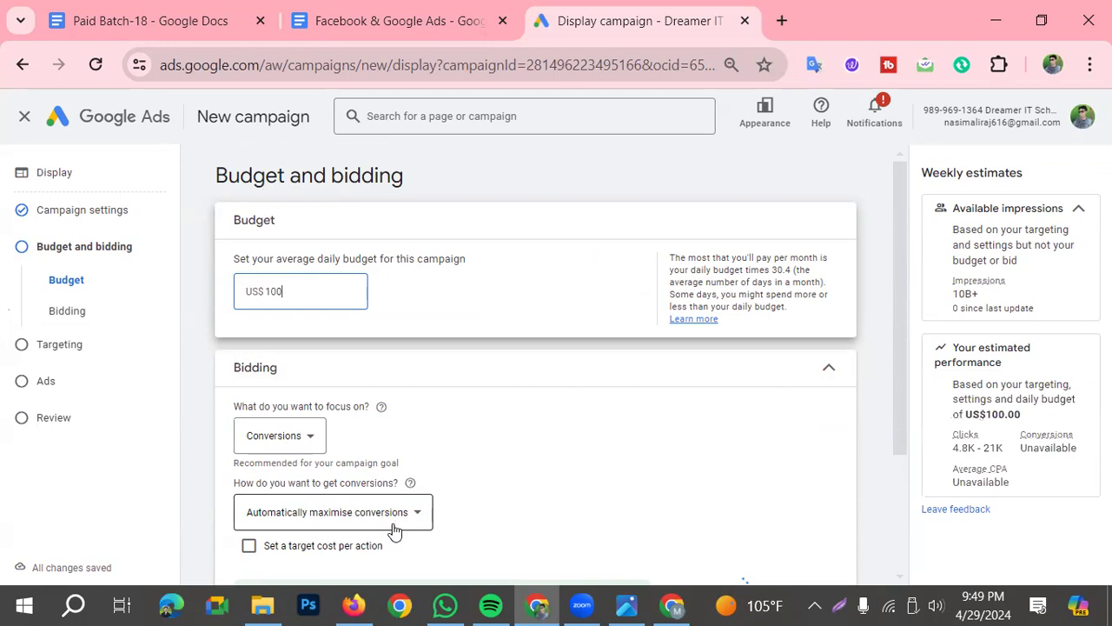
pyautogui.scroll(-2, 352, 470)
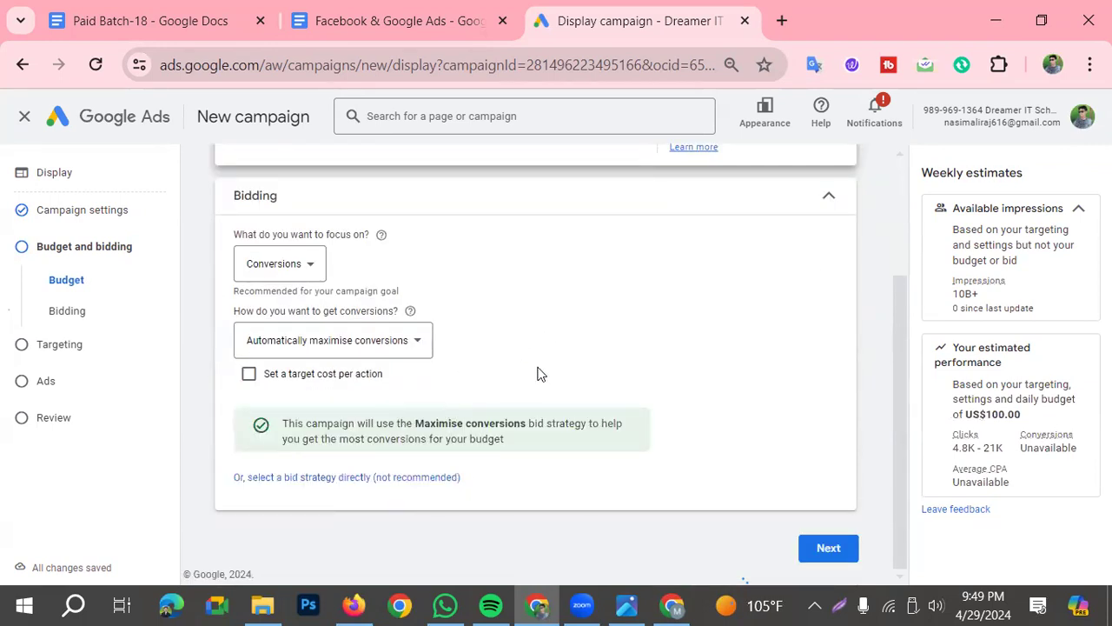
pyautogui.click(830, 556)
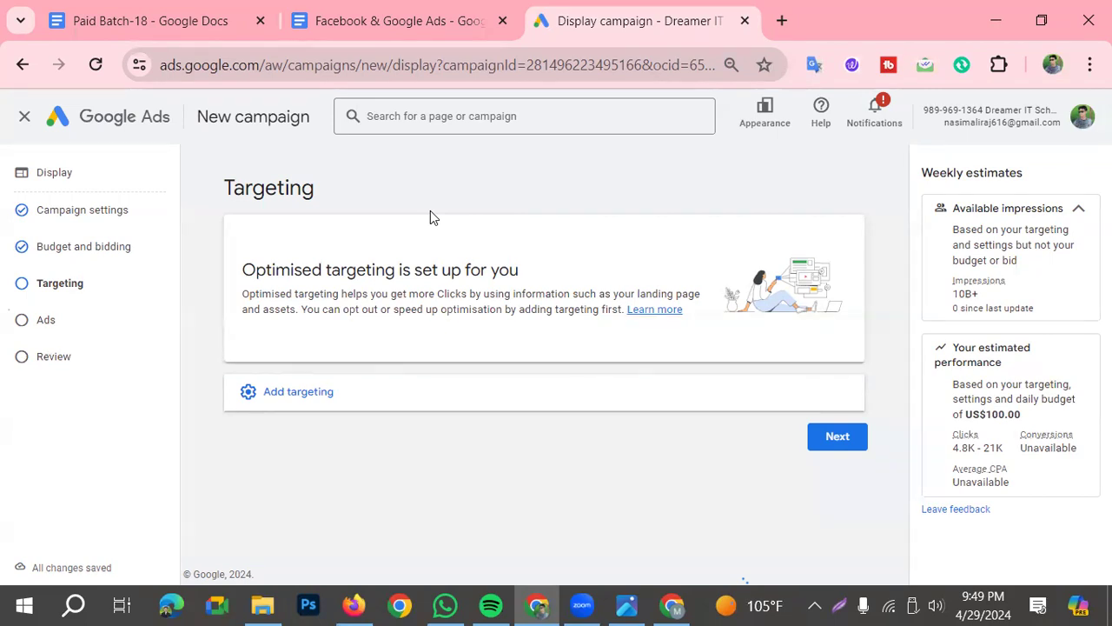
# Expand the additional targeting options for review and continue to ad creation with optimised targeting
pyautogui.click(271, 392)
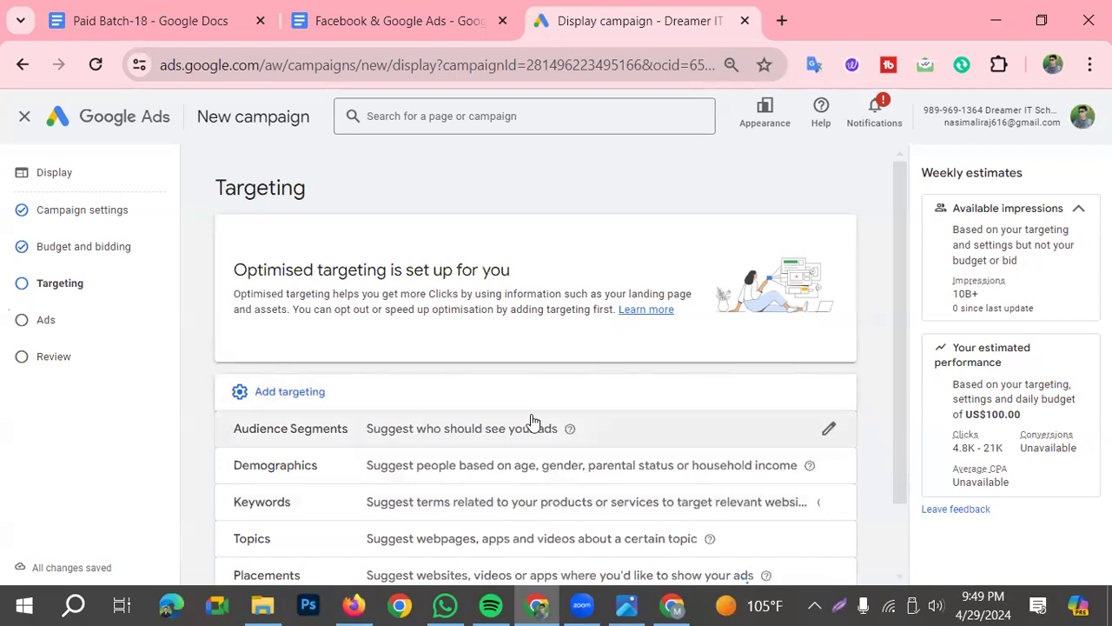
pyautogui.scroll(-2, 532, 421)
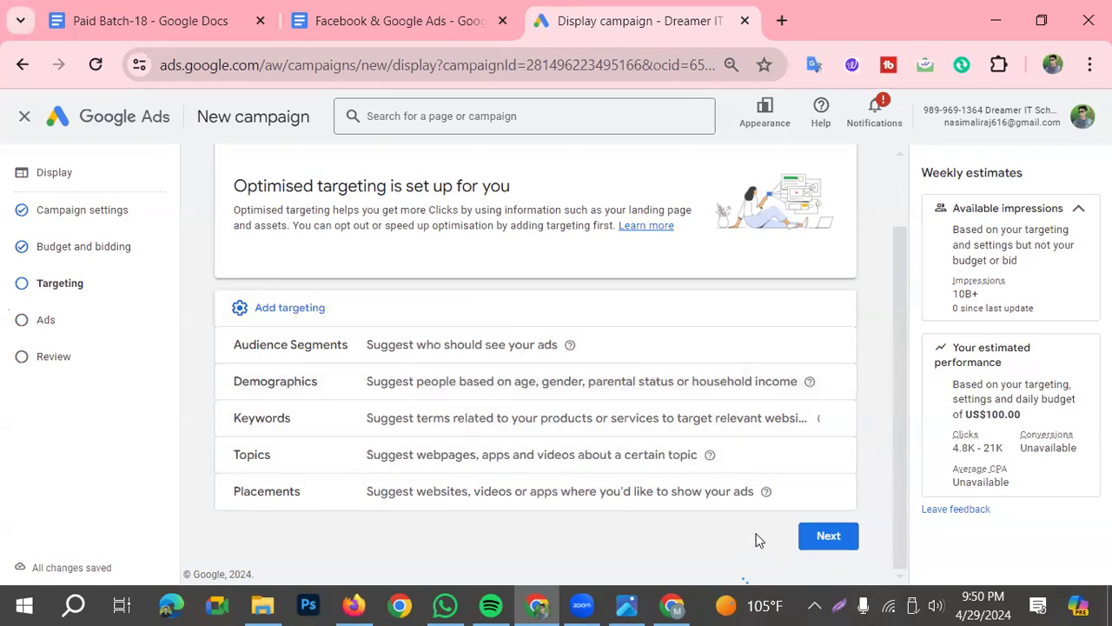
pyautogui.click(826, 536)
pyautogui.scroll(-1, 382, 191)
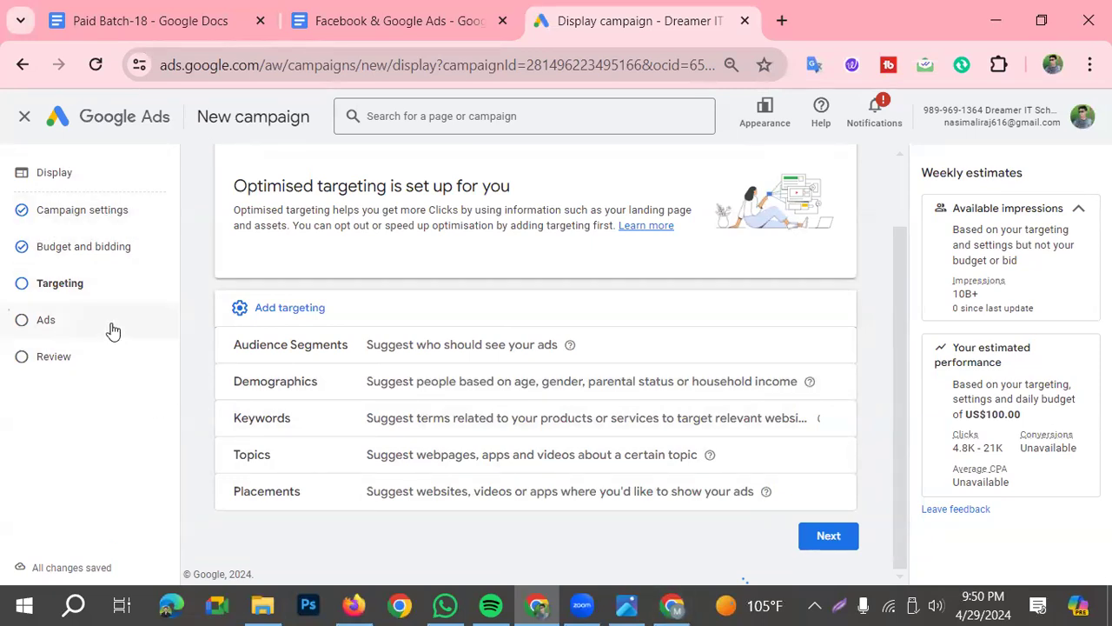
pyautogui.click(830, 535)
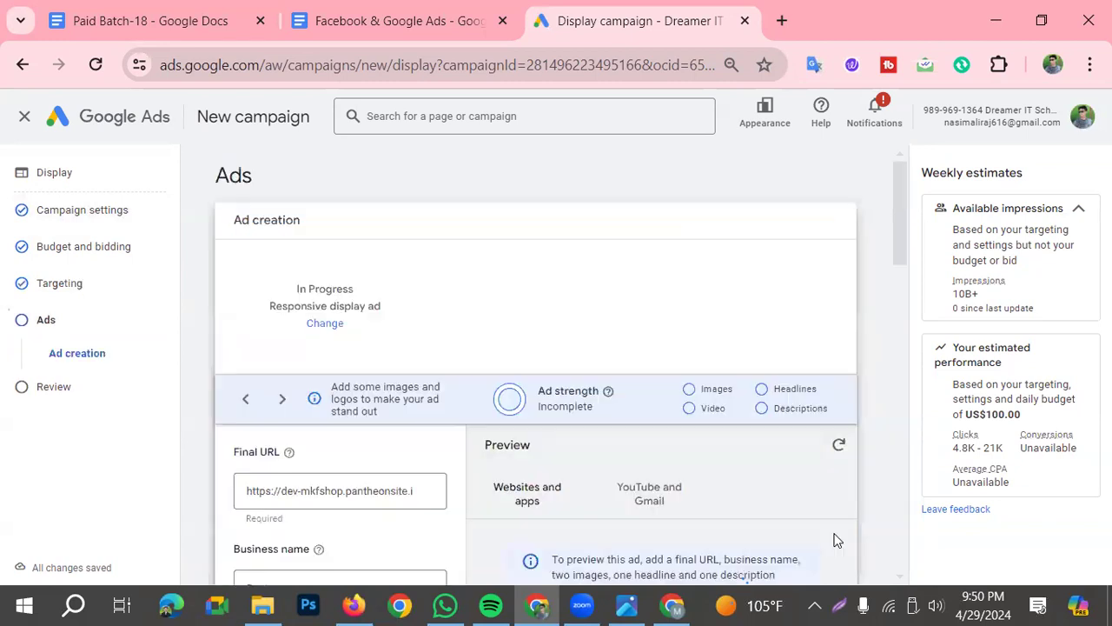
# Copy "mkfshop" from the store website's address in the other browser window and enter it as the ad's business name
pyautogui.scroll(-1, 411, 350)
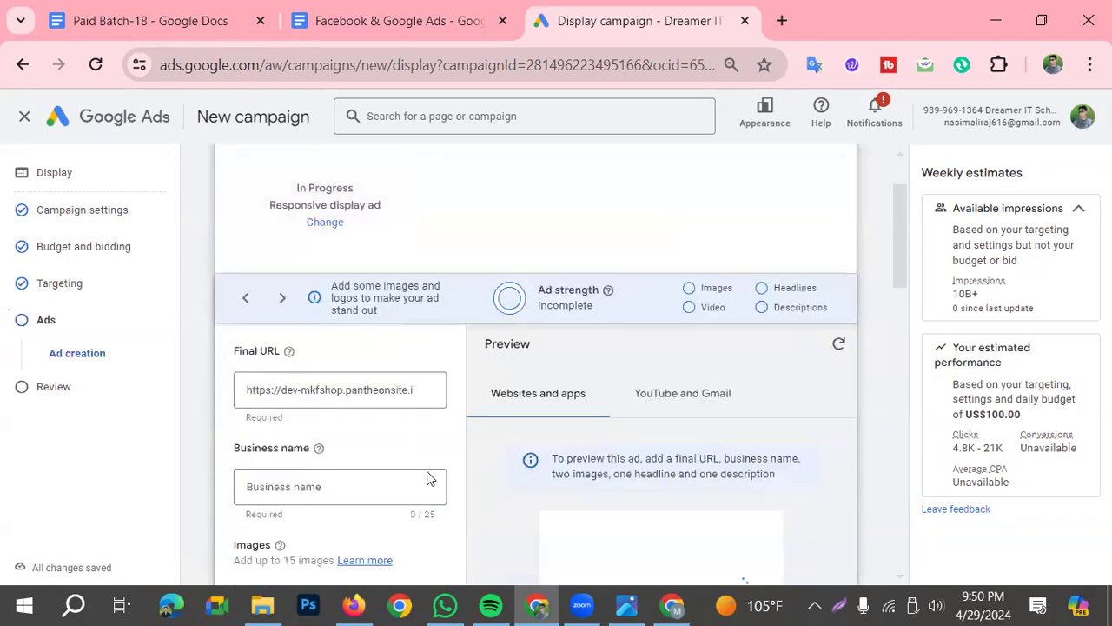
pyautogui.scroll(-1, 426, 408)
pyautogui.scroll(-1, 364, 515)
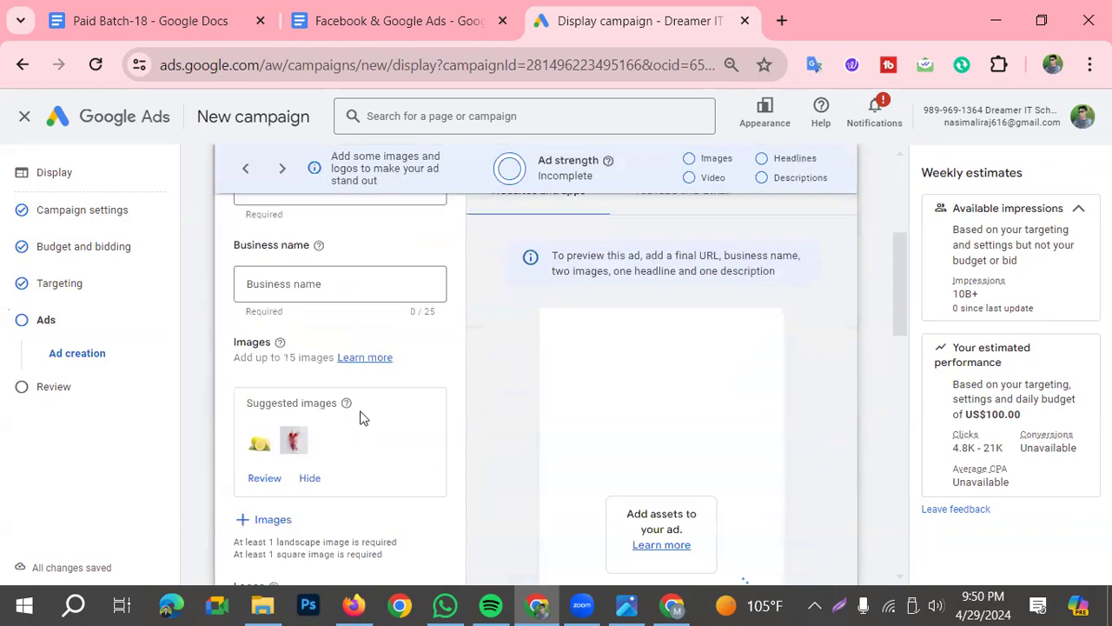
pyautogui.scroll(1, 380, 443)
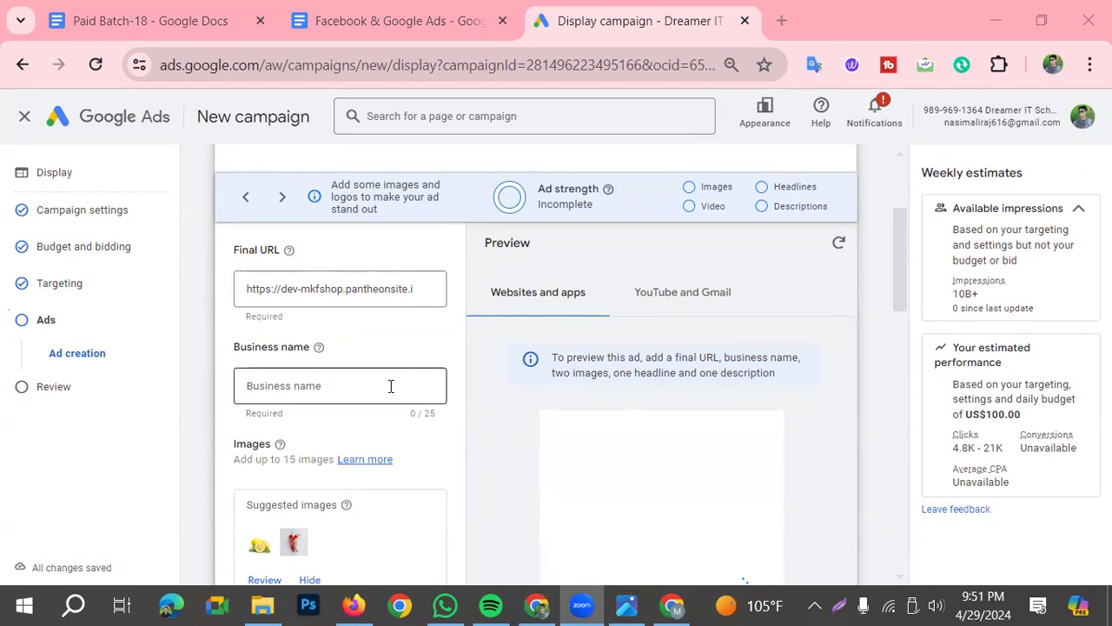
pyautogui.click(290, 398)
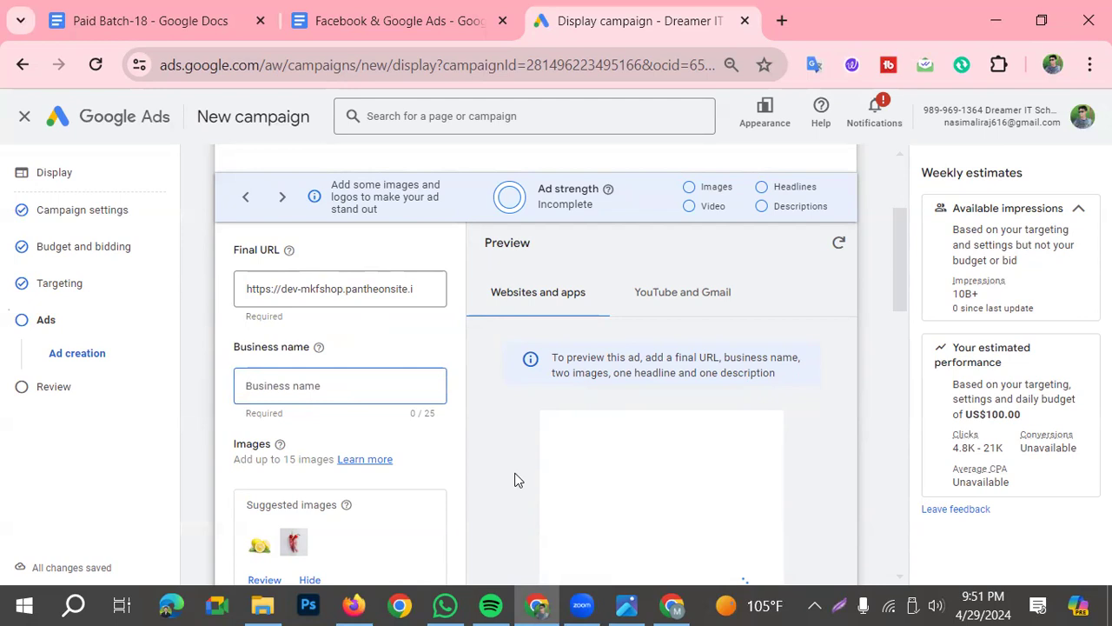
pyautogui.click(672, 606)
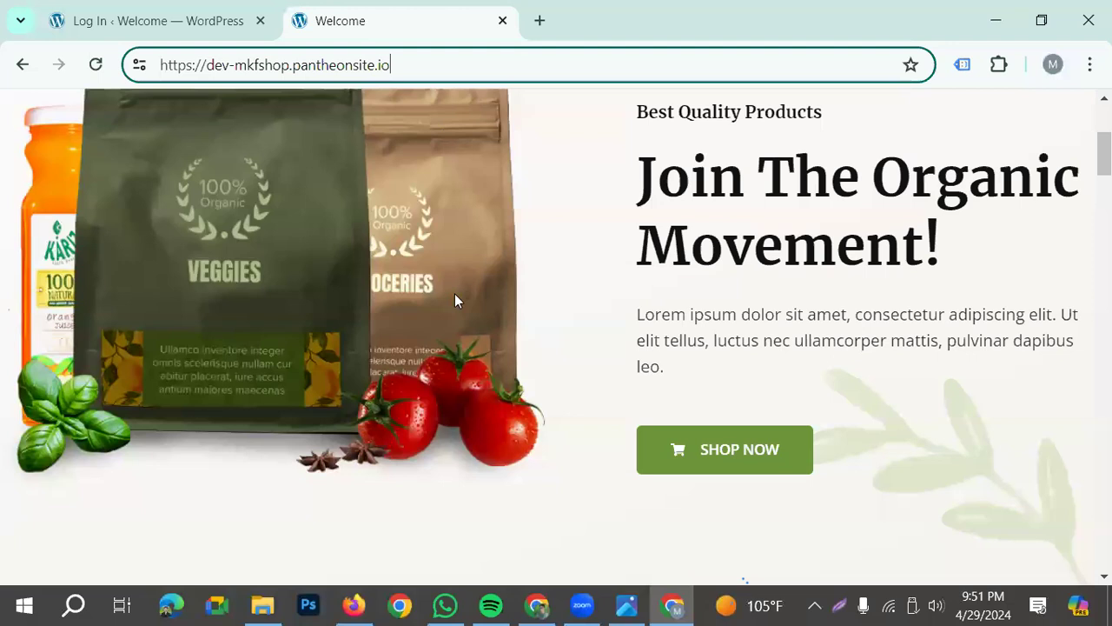
pyautogui.moveTo(290, 65); pyautogui.dragTo(237, 76)
pyautogui.hotkey('ctrl', 'c')
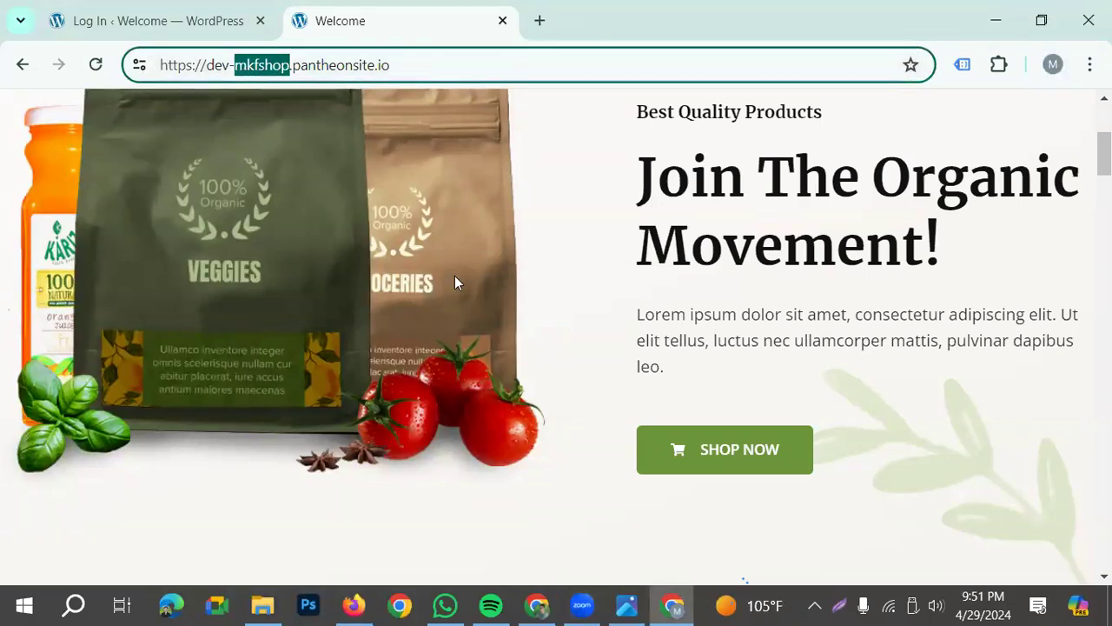
pyautogui.hotkey('alt', 'Tab')
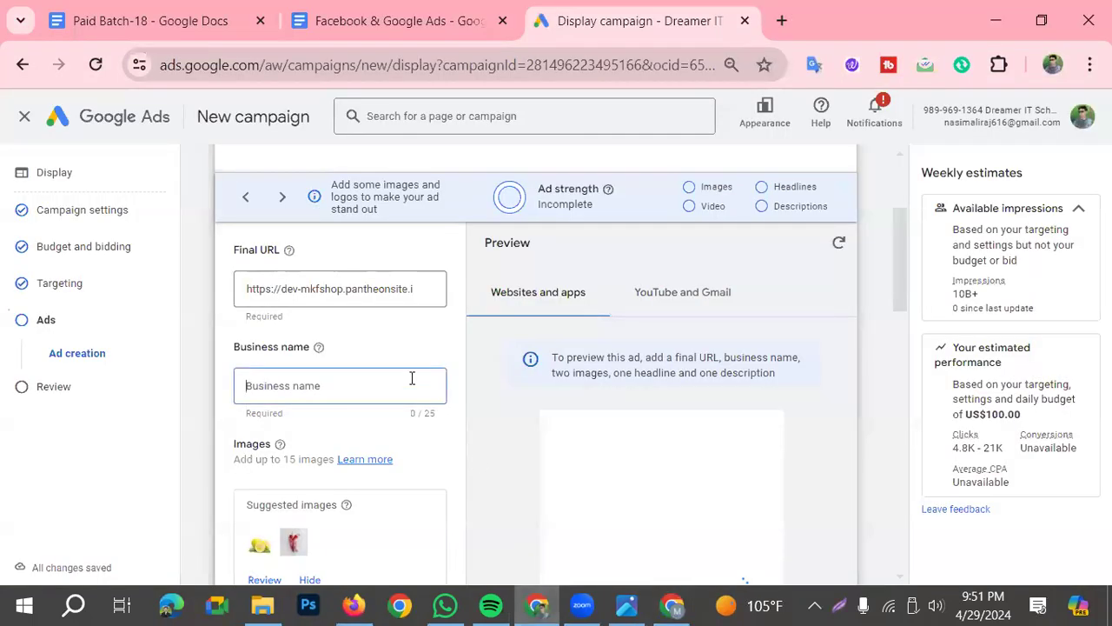
pyautogui.hotkey('ctrl', 'v')
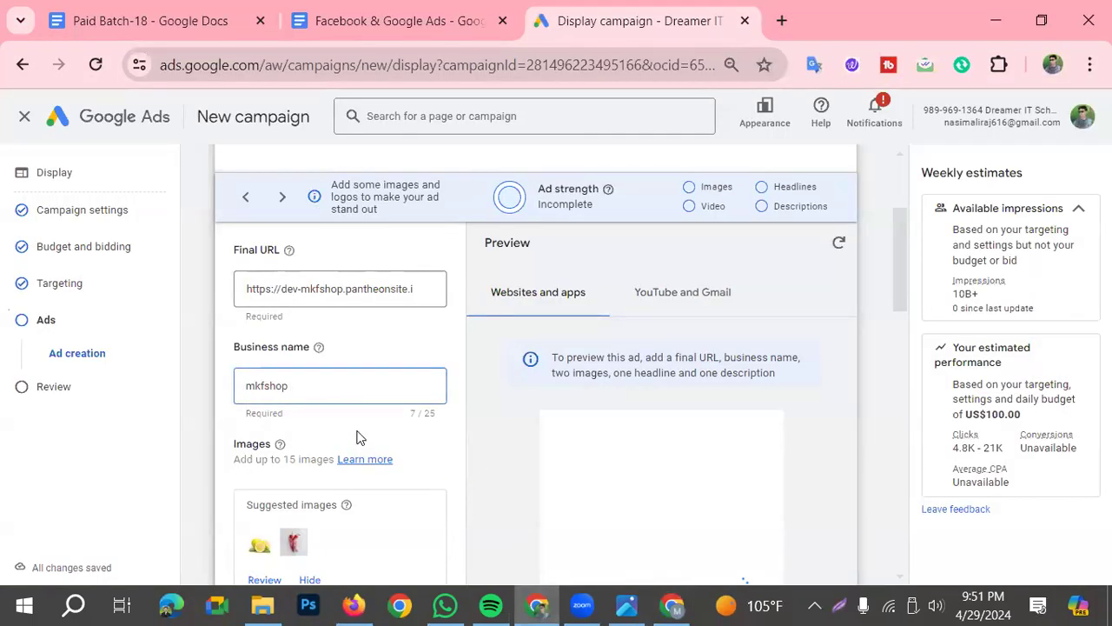
# Add the four suggested website images (lemons, chillies, white bottle and oil bottle) to the ad and save the selection
pyautogui.scroll(-1, 356, 437)
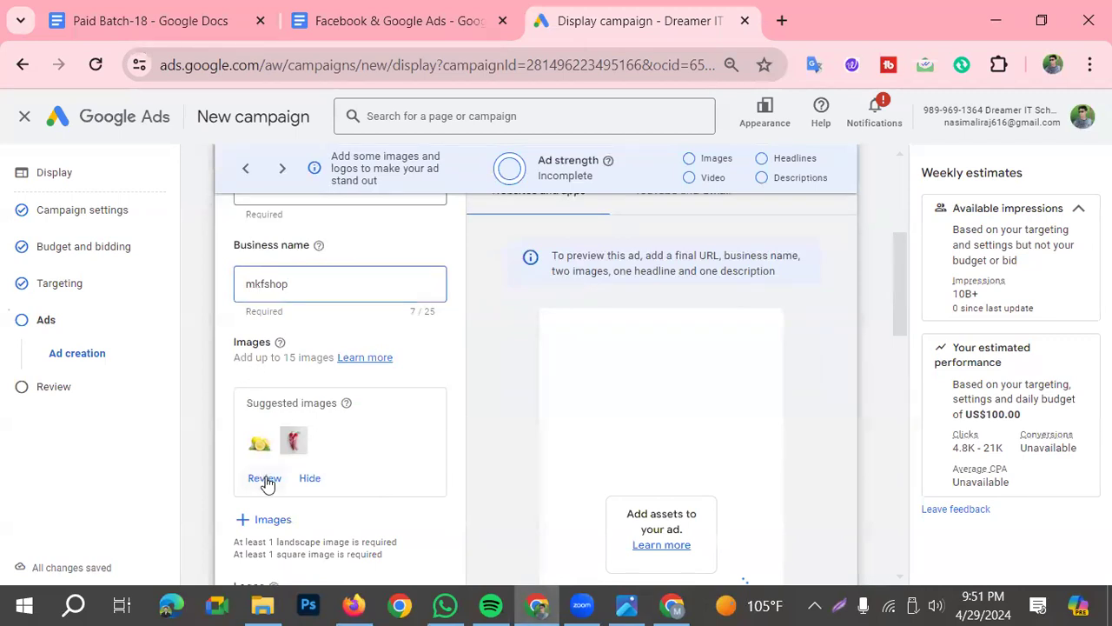
pyautogui.scroll(-1, 296, 442)
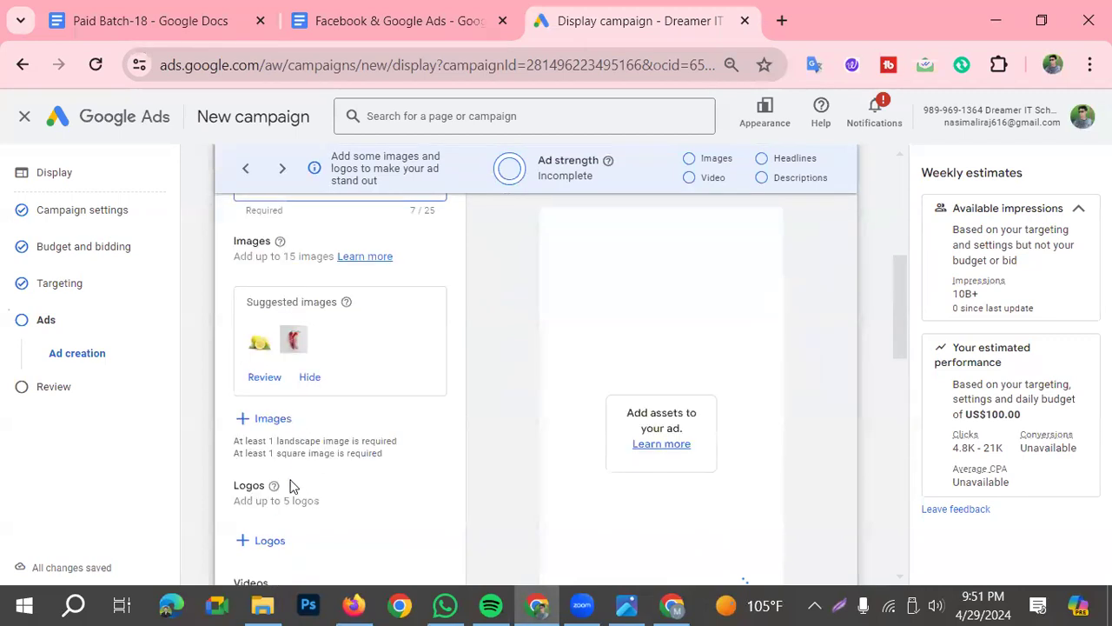
pyautogui.click(253, 423)
pyautogui.click(496, 318)
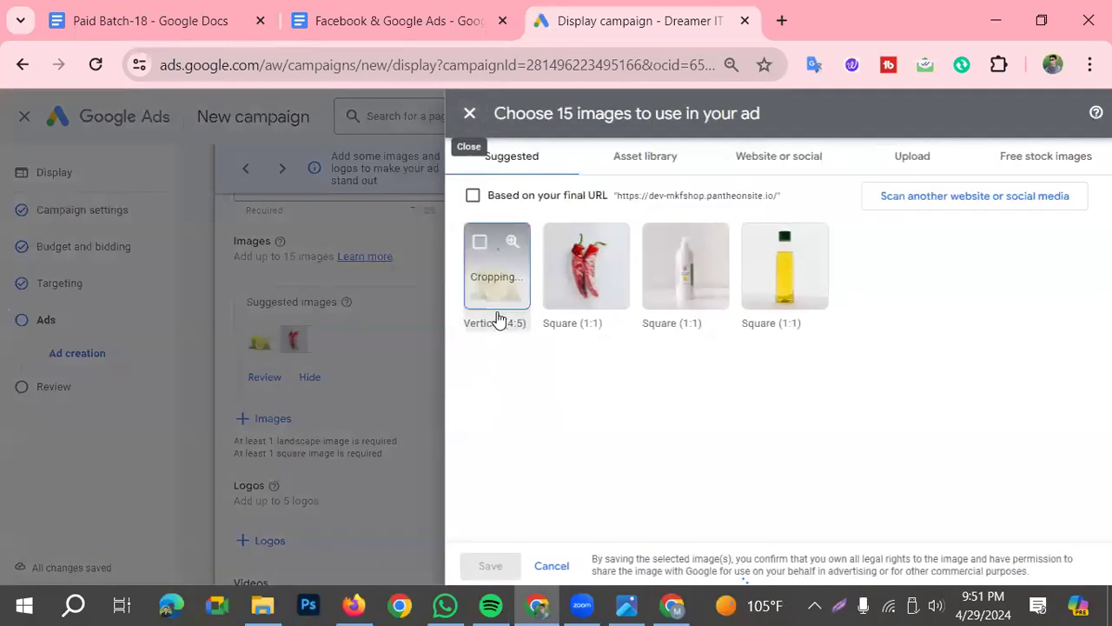
pyautogui.click(571, 319)
pyautogui.click(695, 304)
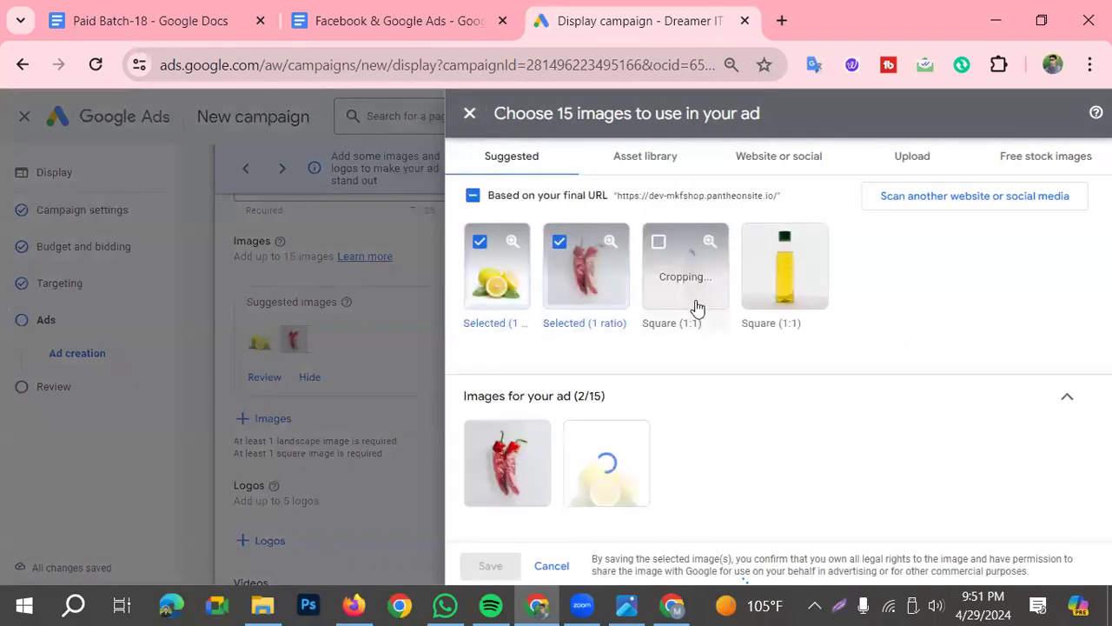
pyautogui.click(762, 305)
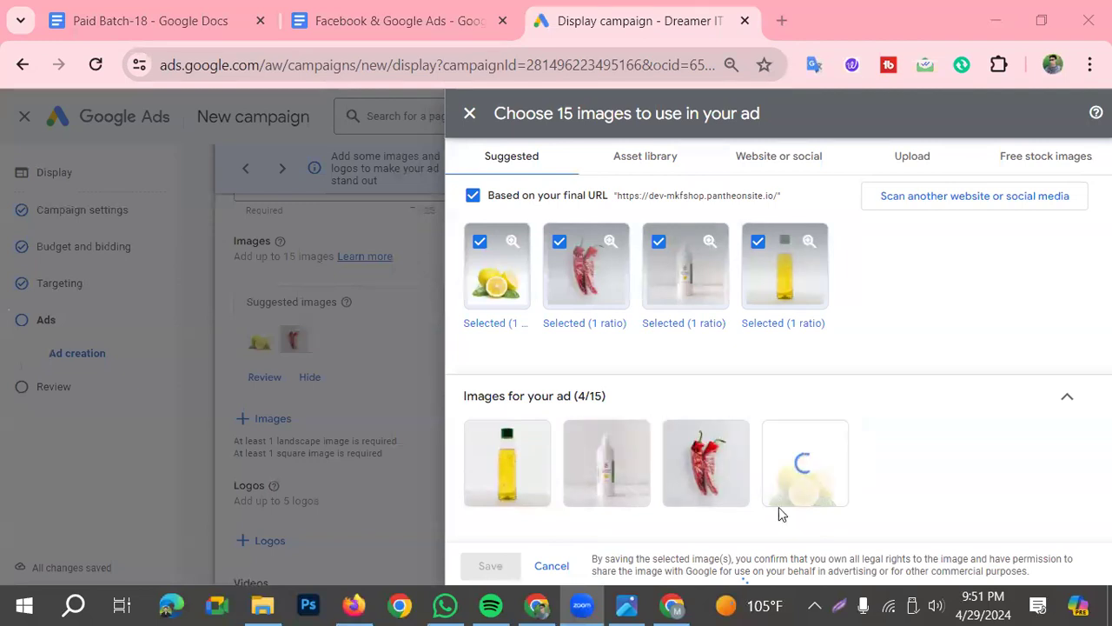
pyautogui.doubleClick(758, 121)
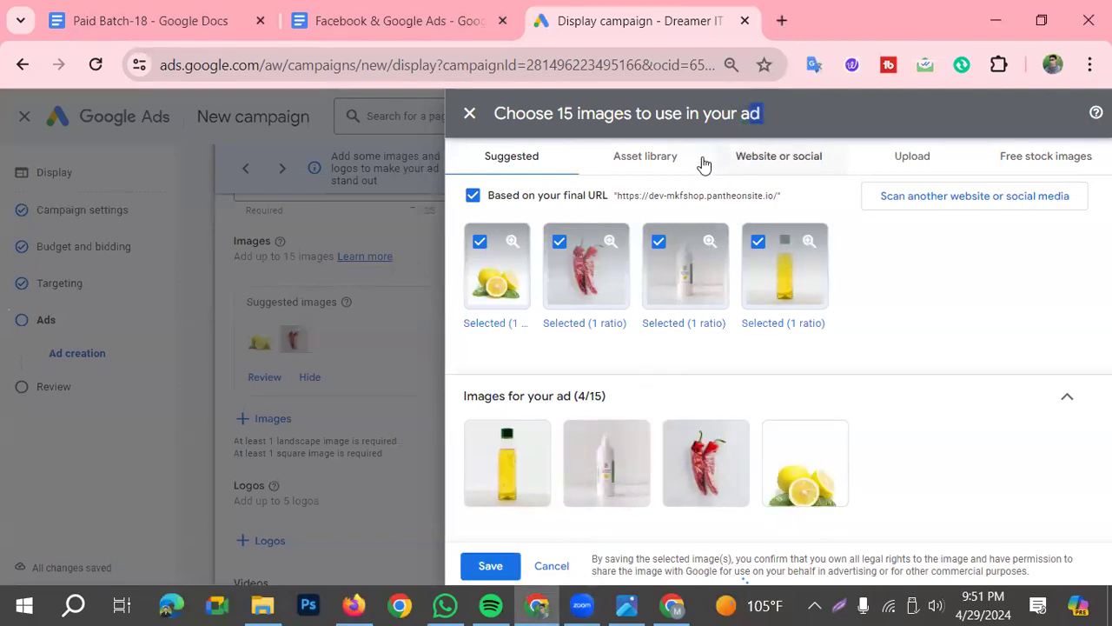
pyautogui.click(669, 158)
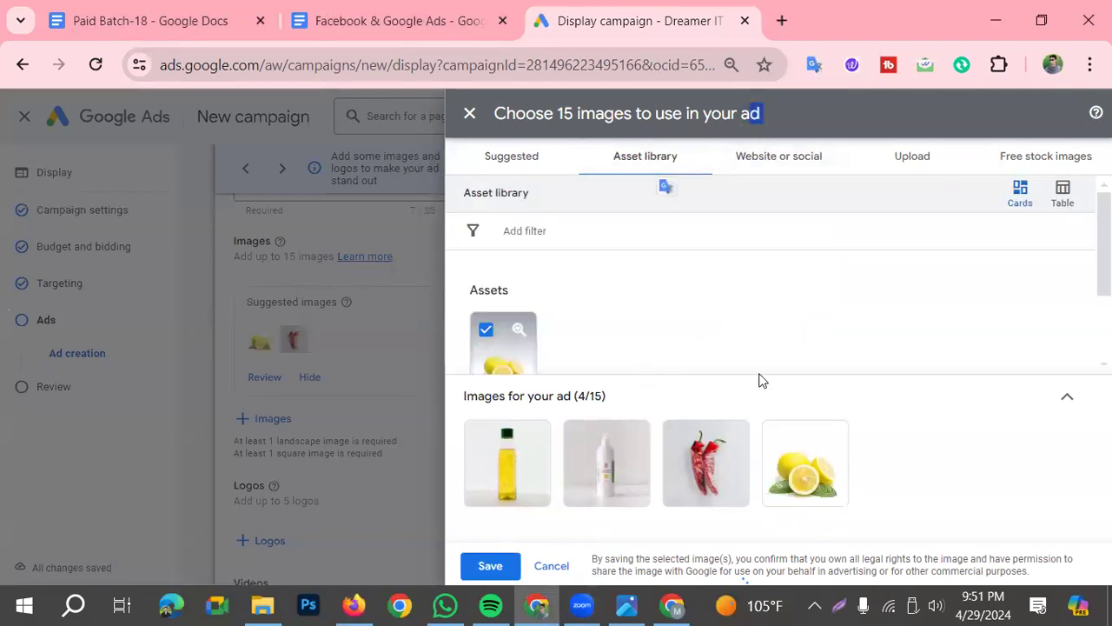
pyautogui.click(759, 174)
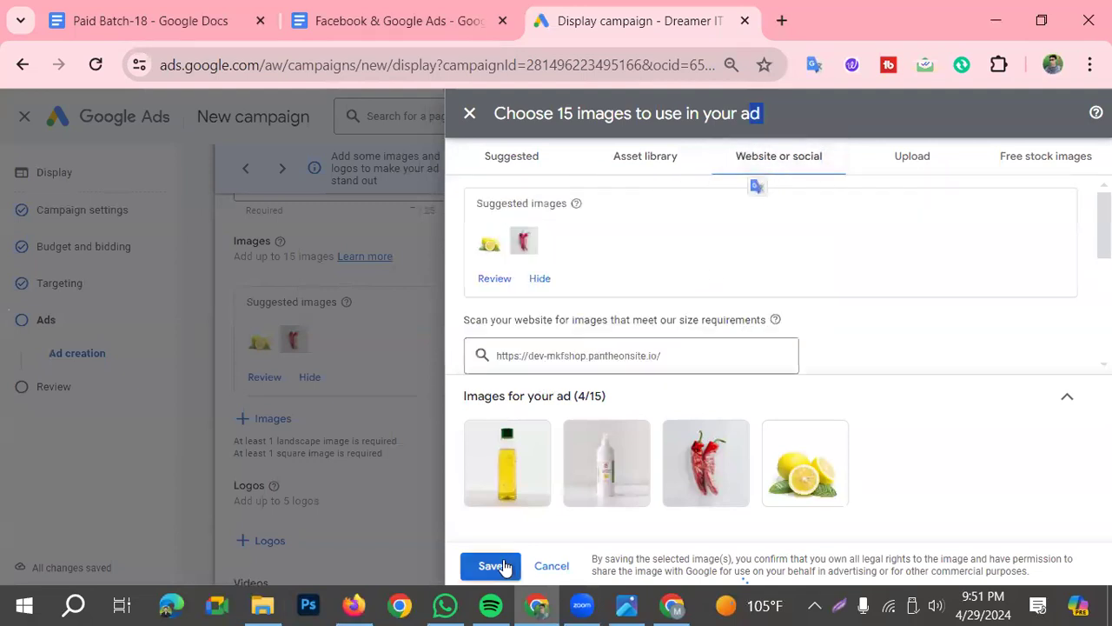
pyautogui.click(498, 566)
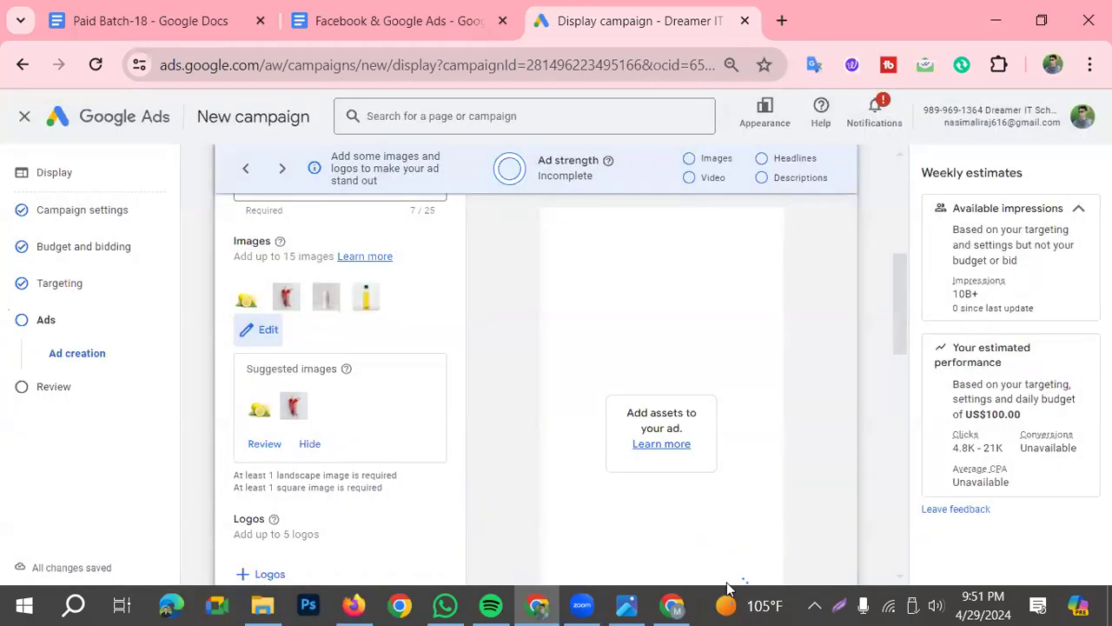
# Examine the ad's logo, video, headline, long headline and description fields and the options for call-to-action text and custom colours
pyautogui.scroll(3, 576, 474)
pyautogui.scroll(-3, 502, 400)
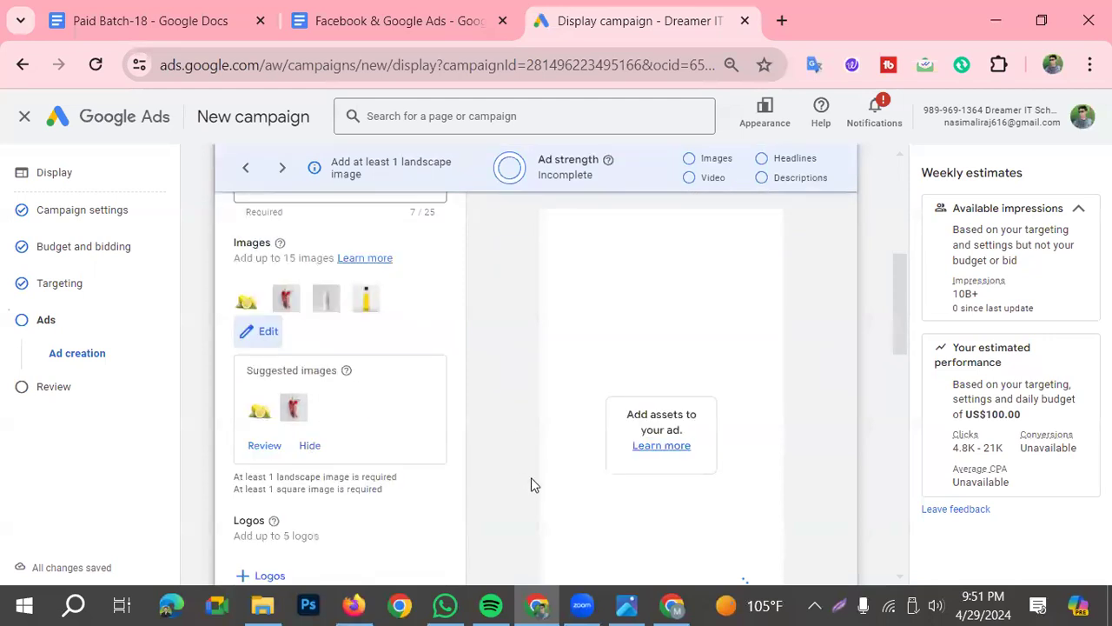
pyautogui.scroll(-1, 319, 408)
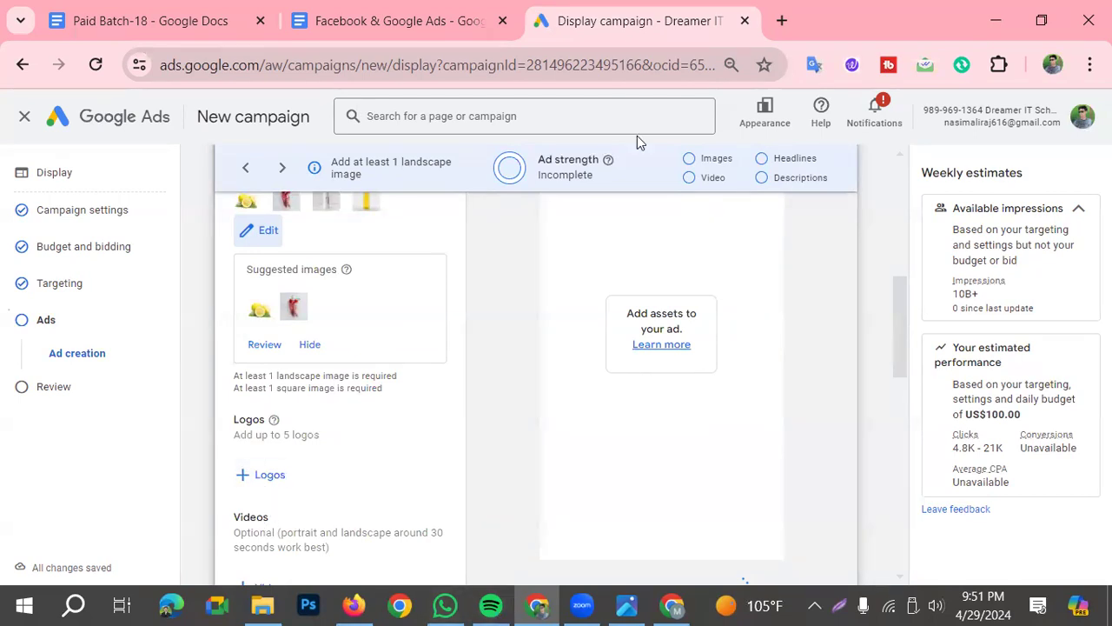
pyautogui.scroll(-4, 339, 445)
pyautogui.click(315, 440)
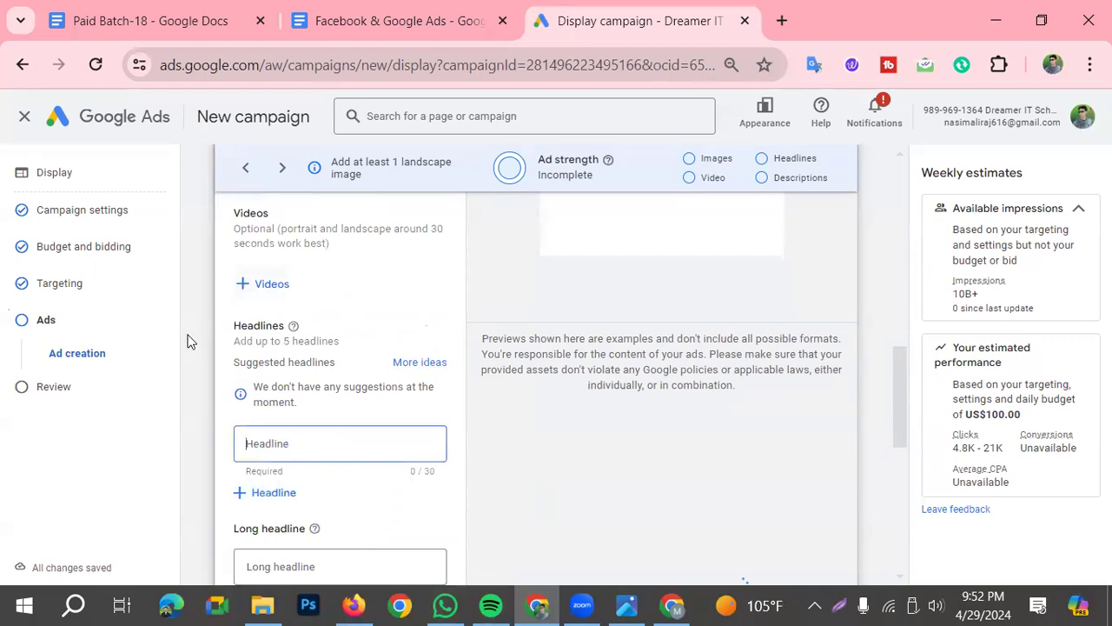
pyautogui.scroll(-1, 236, 460)
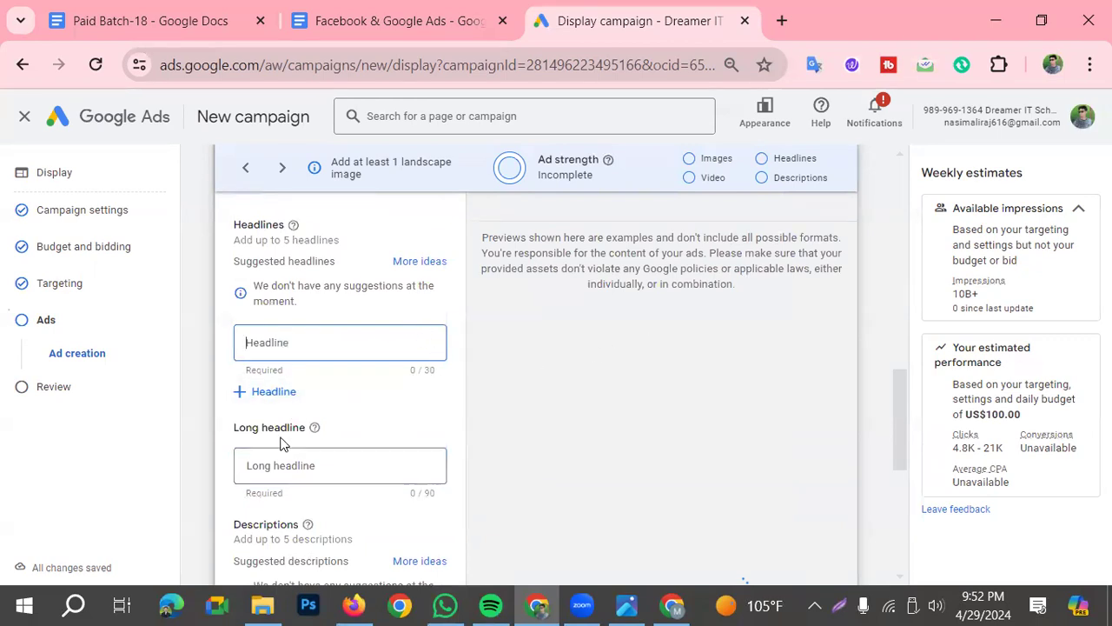
pyautogui.scroll(-1, 315, 489)
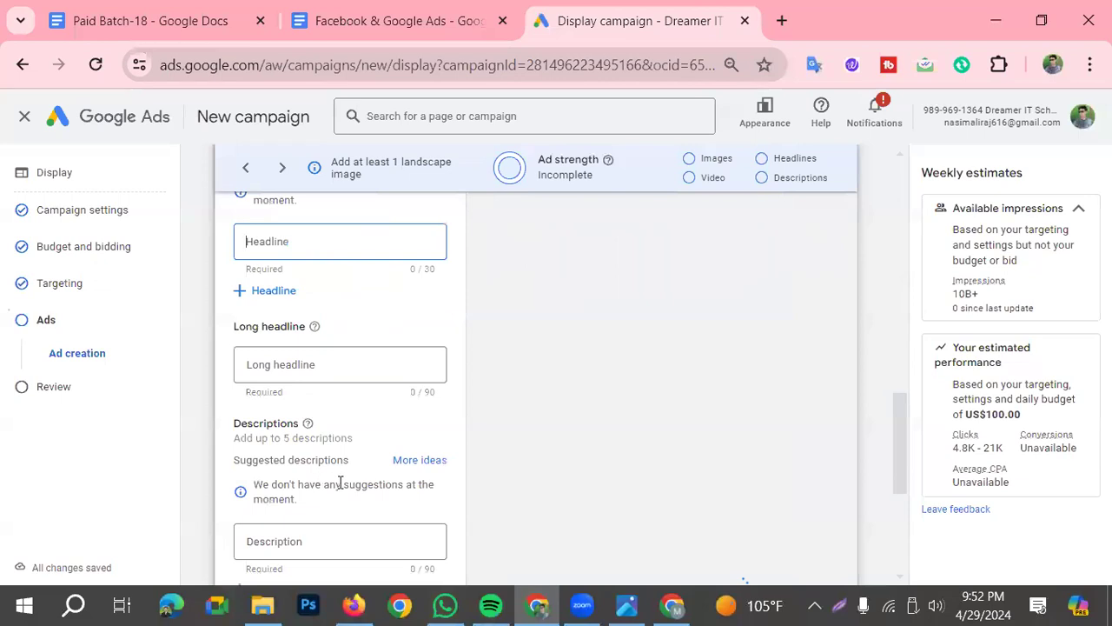
pyautogui.scroll(-1, 316, 452)
pyautogui.scroll(-1, 357, 486)
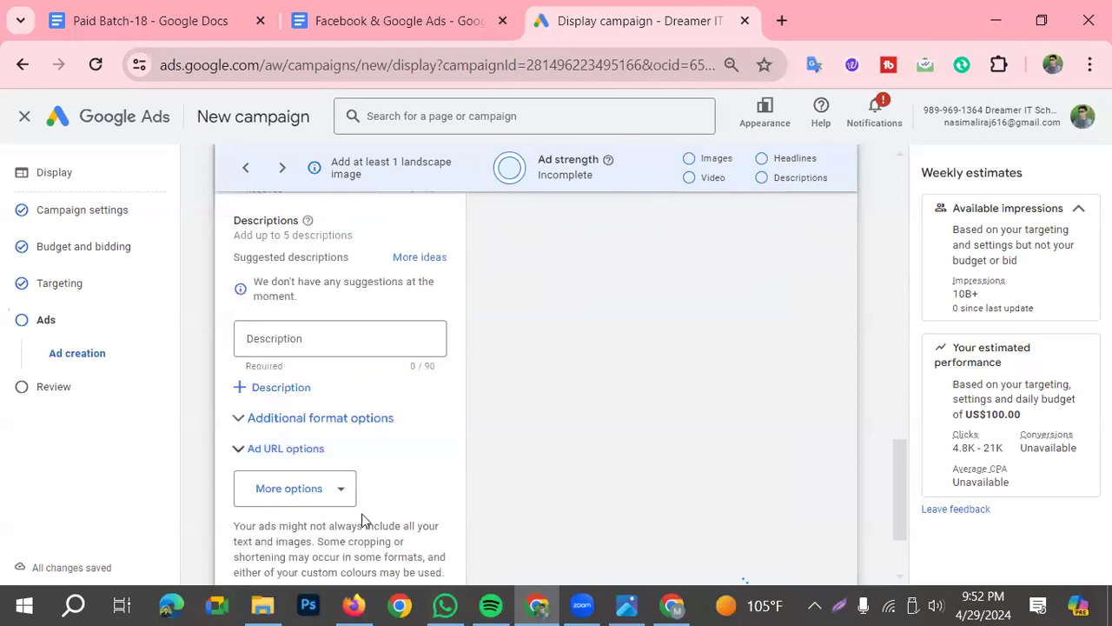
pyautogui.scroll(-1, 363, 520)
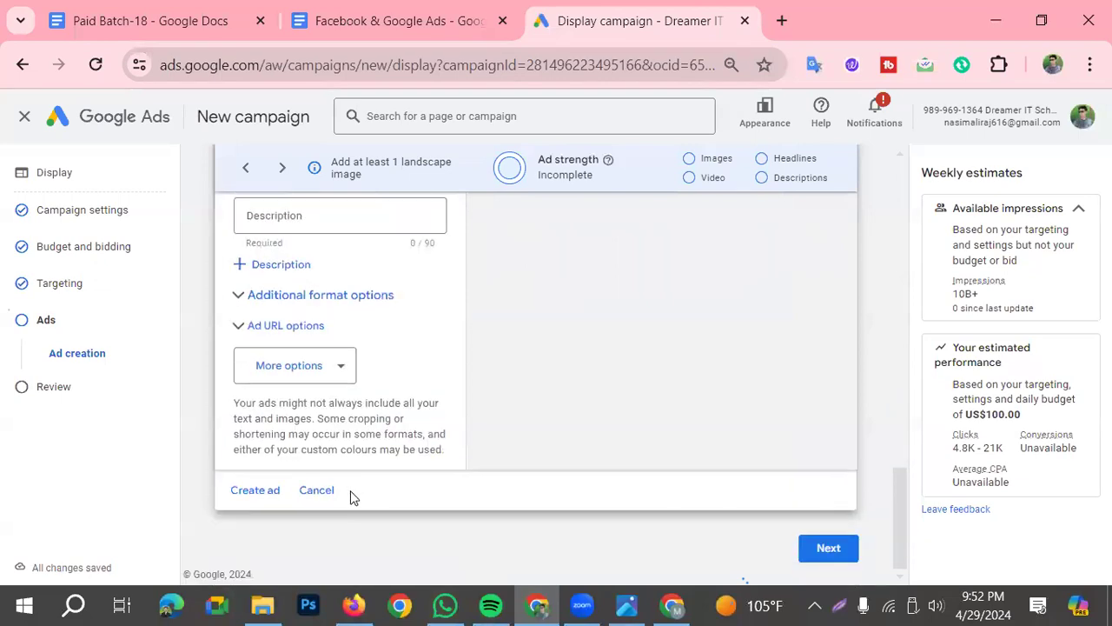
pyautogui.click(304, 370)
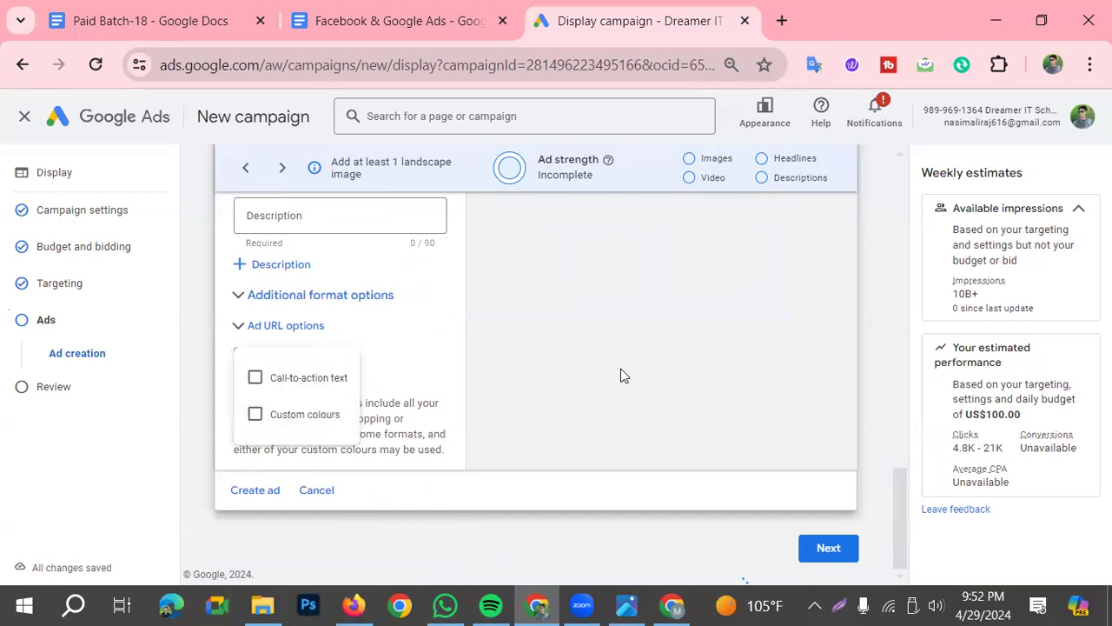
pyautogui.click(500, 395)
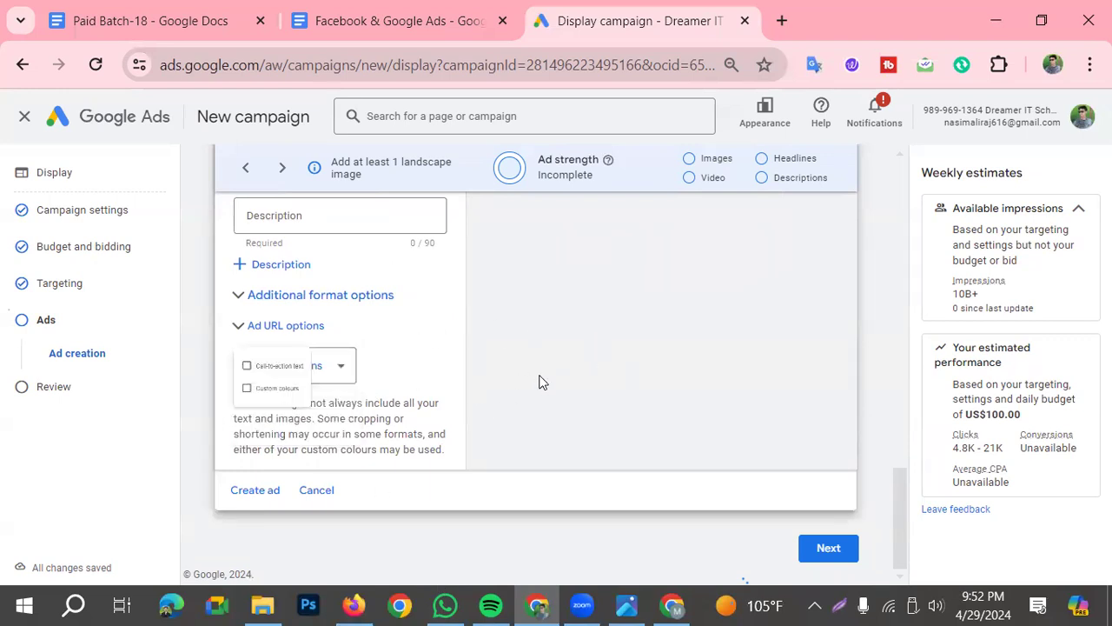
# Proceed to the campaign review, view the Google Ads Account Structure diagram in the image viewer and return to the campaign
pyautogui.click(821, 551)
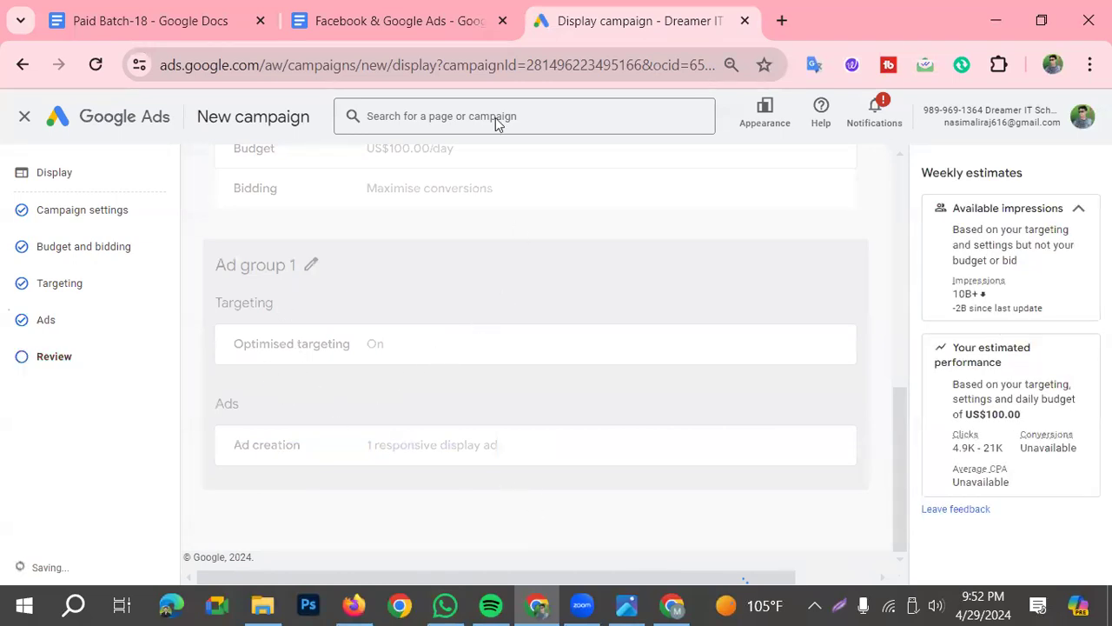
pyautogui.click(626, 605)
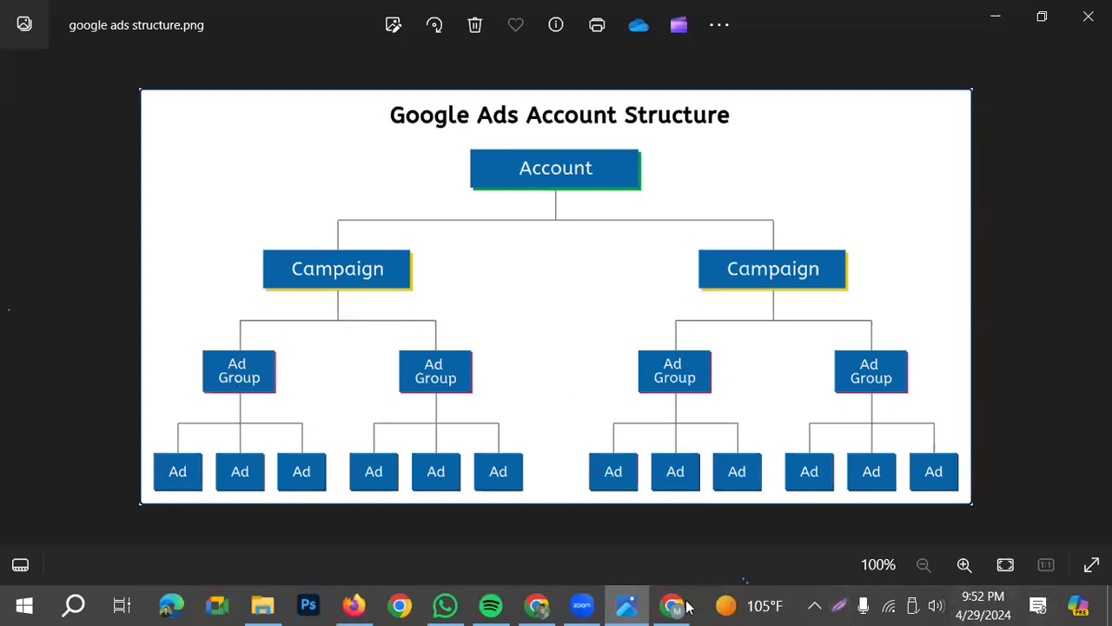
pyautogui.click(538, 604)
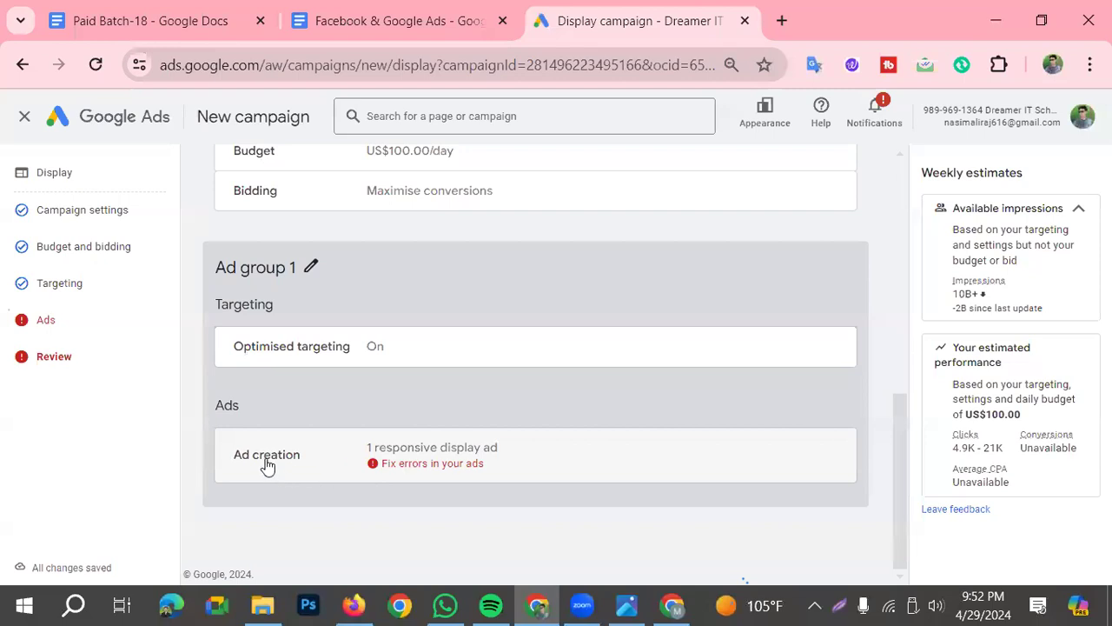
# Open the ad flagged with errors and enter the three headlines "fffewer", "fdewerr" and "fdrerr"
pyautogui.click(396, 466)
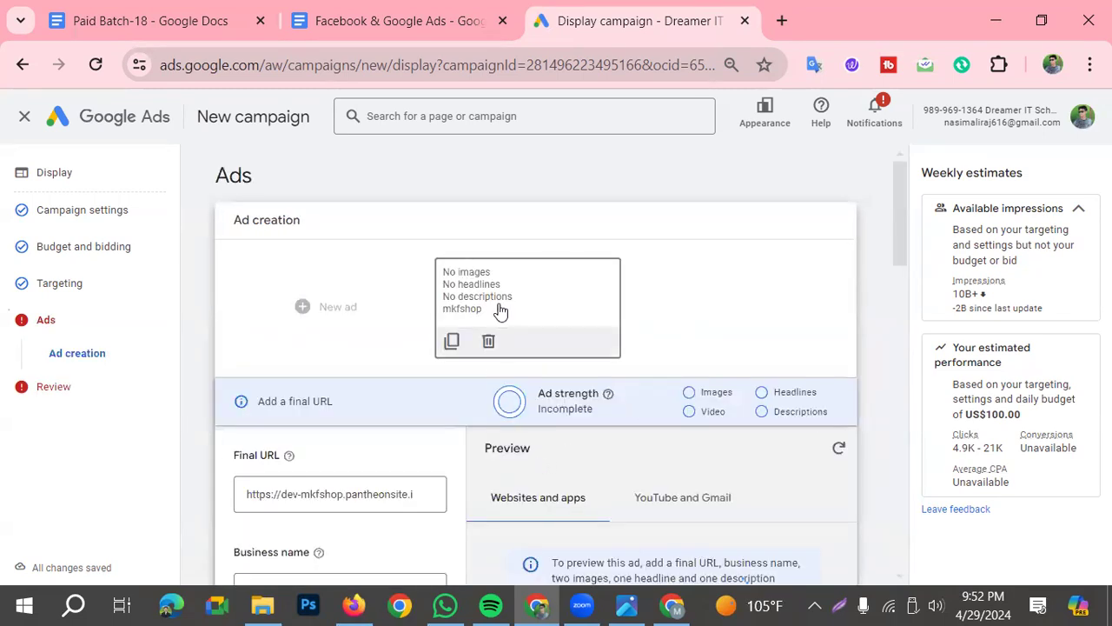
pyautogui.scroll(-1, 354, 507)
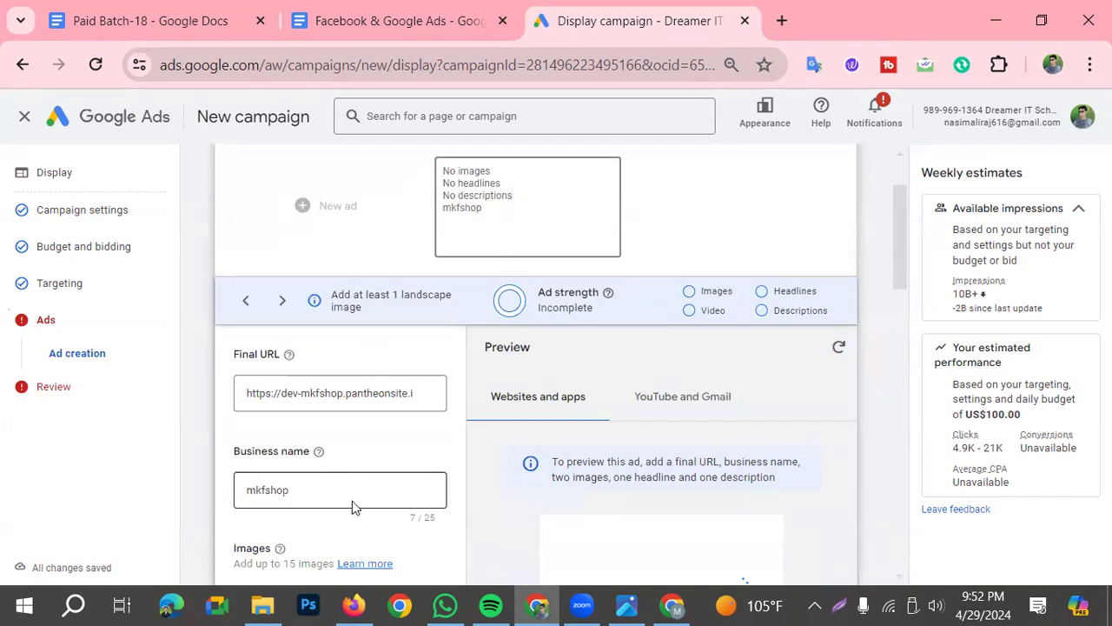
pyautogui.scroll(-6, 339, 472)
pyautogui.click(337, 426)
pyautogui.write('fffewer')
pyautogui.click(338, 469)
pyautogui.write('fdewerr')
pyautogui.click(335, 527)
pyautogui.write('fdrerr')
# Enter "rewedrt345r3rfdfsdfsdfsfdfsweewrerre" as the ad's long headline
pyautogui.scroll(-2, 330, 528)
pyautogui.click(341, 508)
pyautogui.write('rewedrt345r3rfdfsdfsdfsfdfsweewrerre')
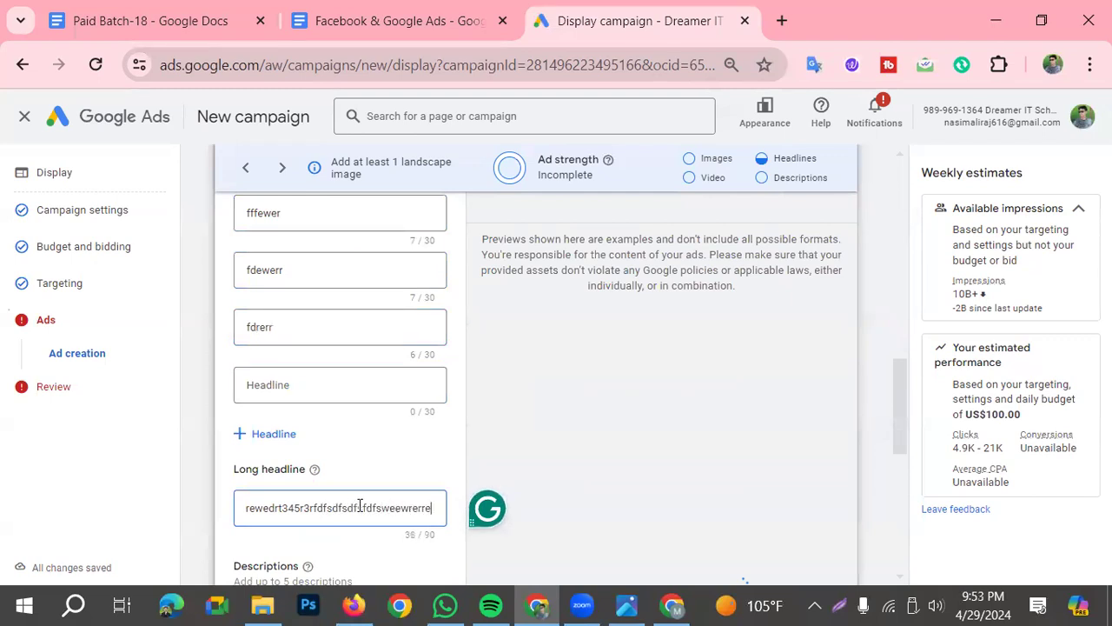
# Enter "fwerewrewerfsafsdafdfds" and "fedfsdfewfdss" as the ad's first two descriptions
pyautogui.scroll(-3, 360, 506)
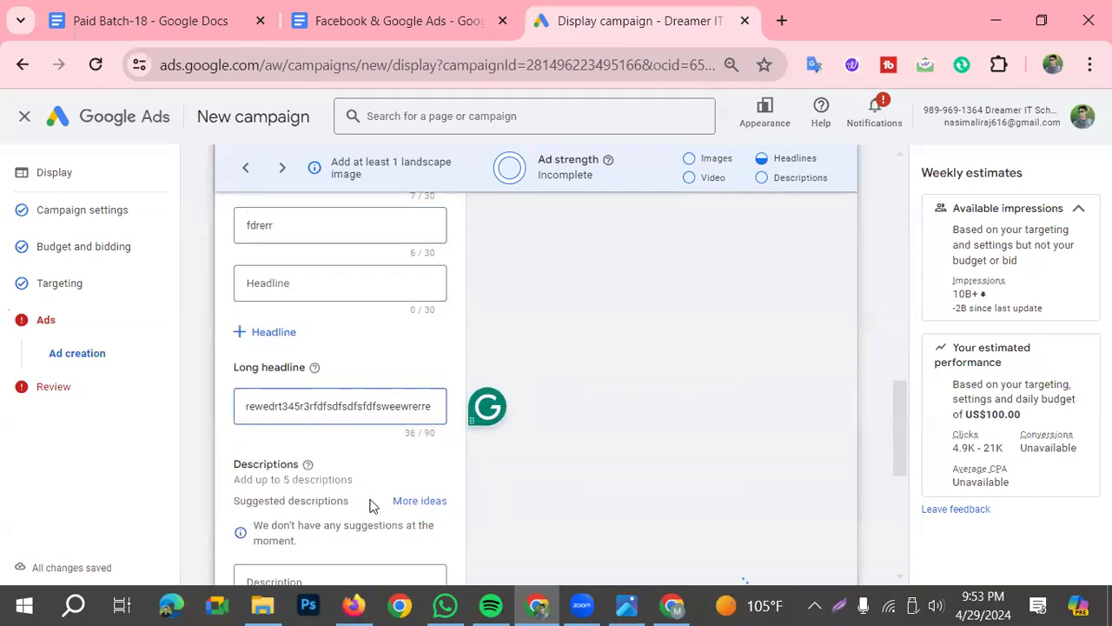
pyautogui.click(338, 484)
pyautogui.write('fwerewrewerfsafsdafdfds')
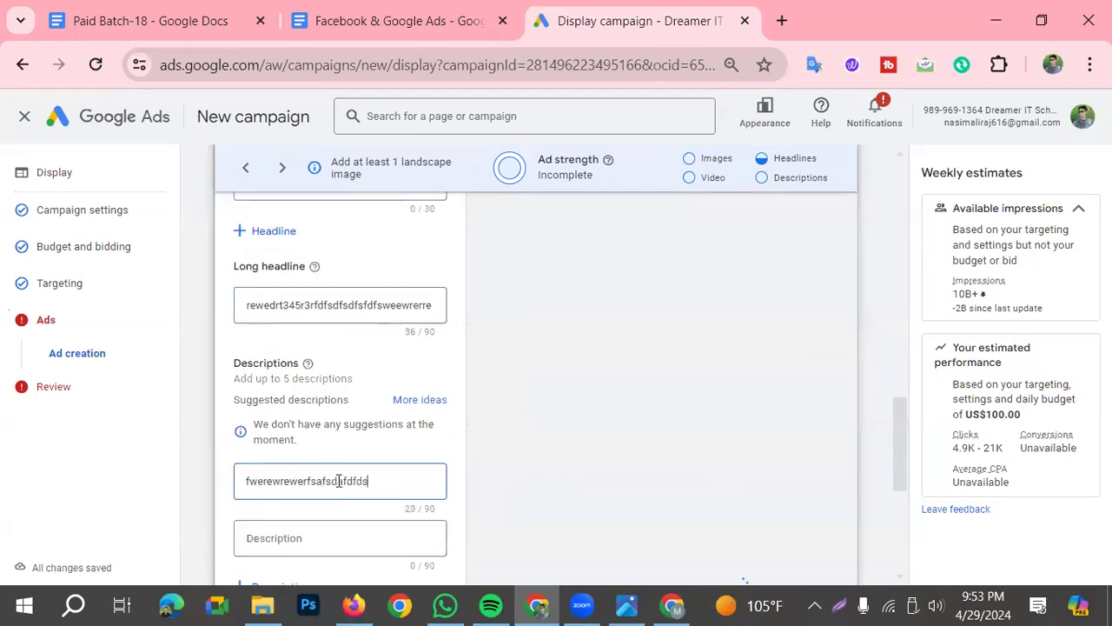
pyautogui.scroll(-2, 380, 523)
pyautogui.scroll(-2, 380, 523)
pyautogui.click(305, 340)
pyautogui.write('fedfsdfewfdss')
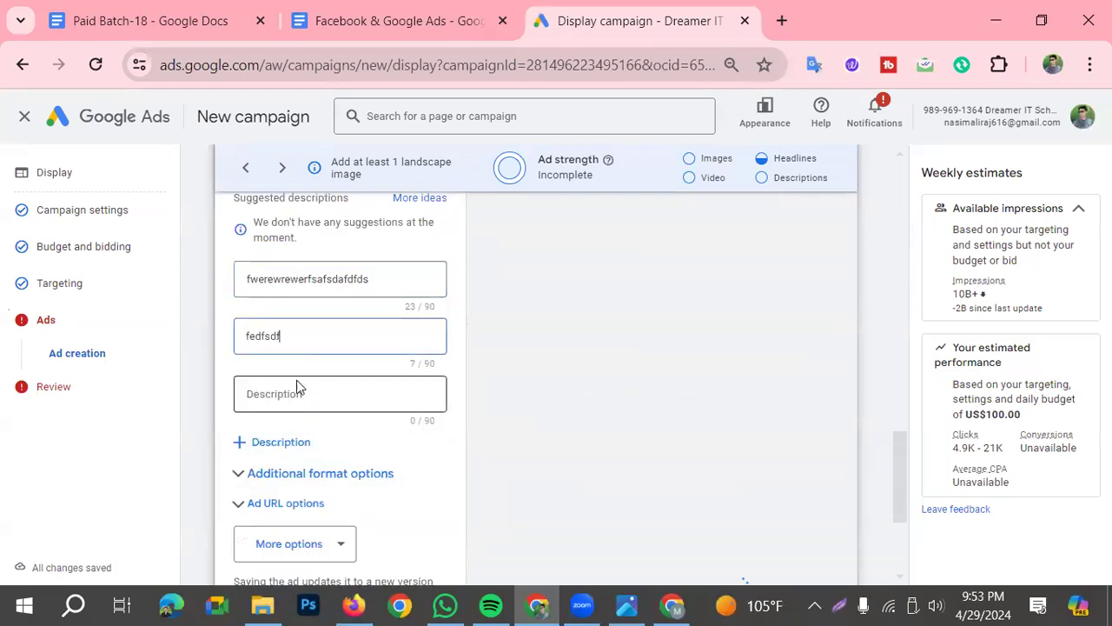
# Enter "wwsffewrerrr" and "34reedfdsfewrw32wqf" as the ad's third and fourth descriptions
pyautogui.click(321, 409)
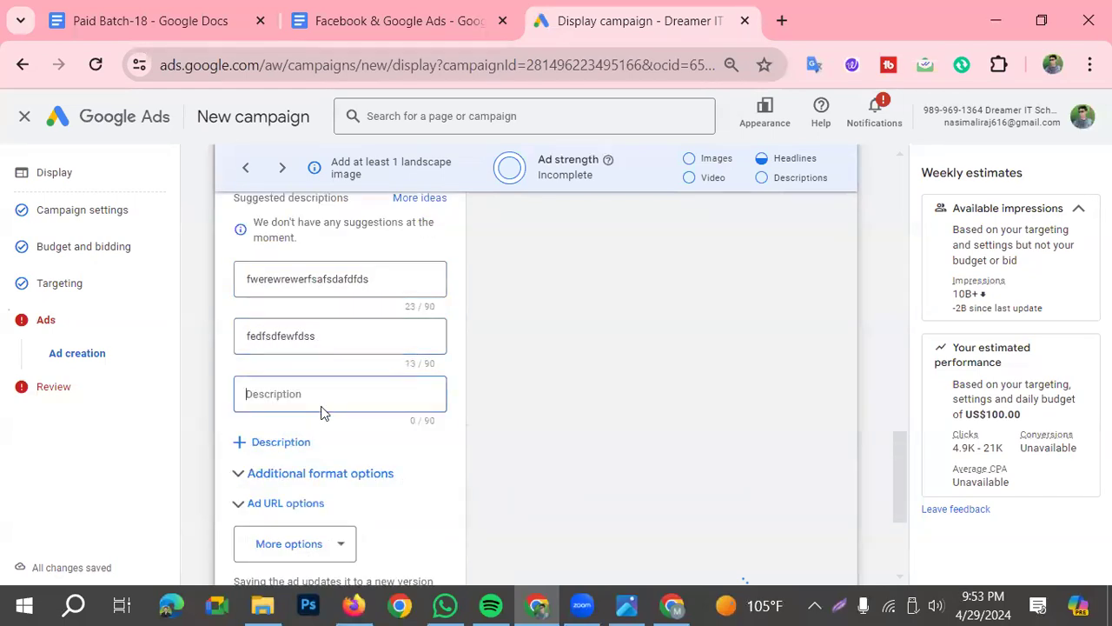
pyautogui.write('wwsf')
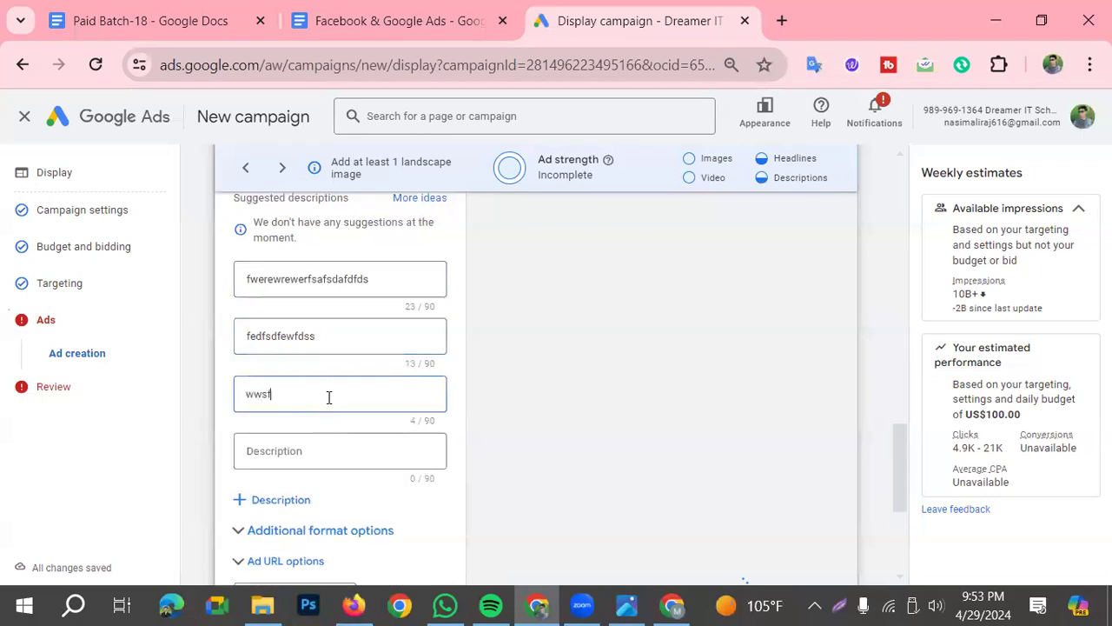
pyautogui.write('fewrerrr')
pyautogui.click(379, 446)
pyautogui.write('34reedf')
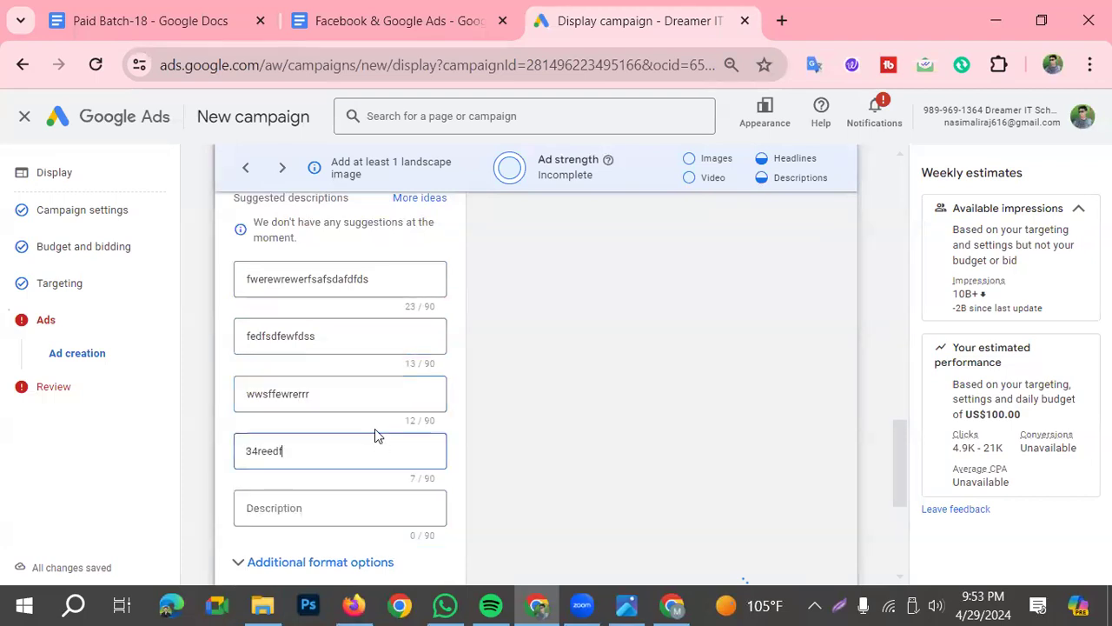
pyautogui.write('dsfewrw32wqf')
# Continue from ad creation to the campaign review with the new headlines and descriptions
pyautogui.scroll(-1, 417, 486)
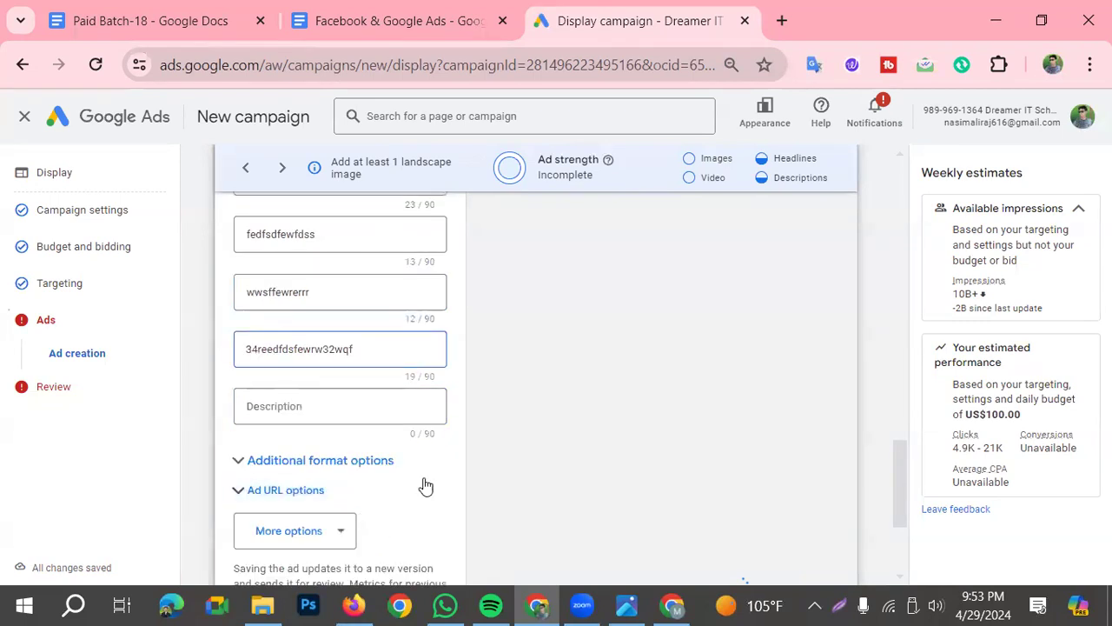
pyautogui.scroll(-1, 382, 439)
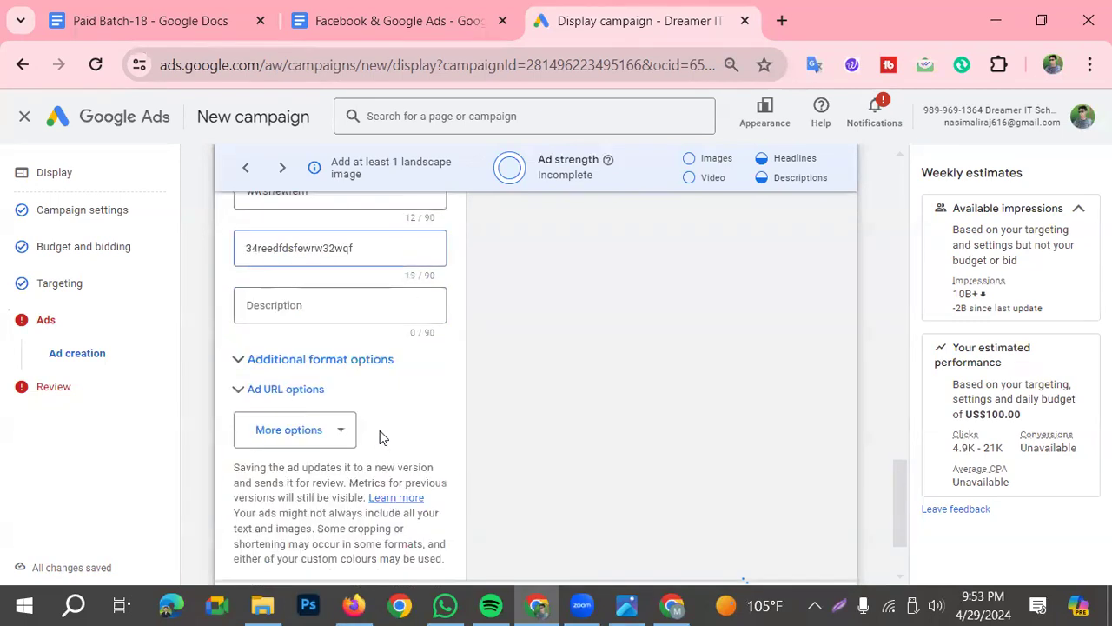
pyautogui.scroll(-1, 380, 430)
pyautogui.click(811, 559)
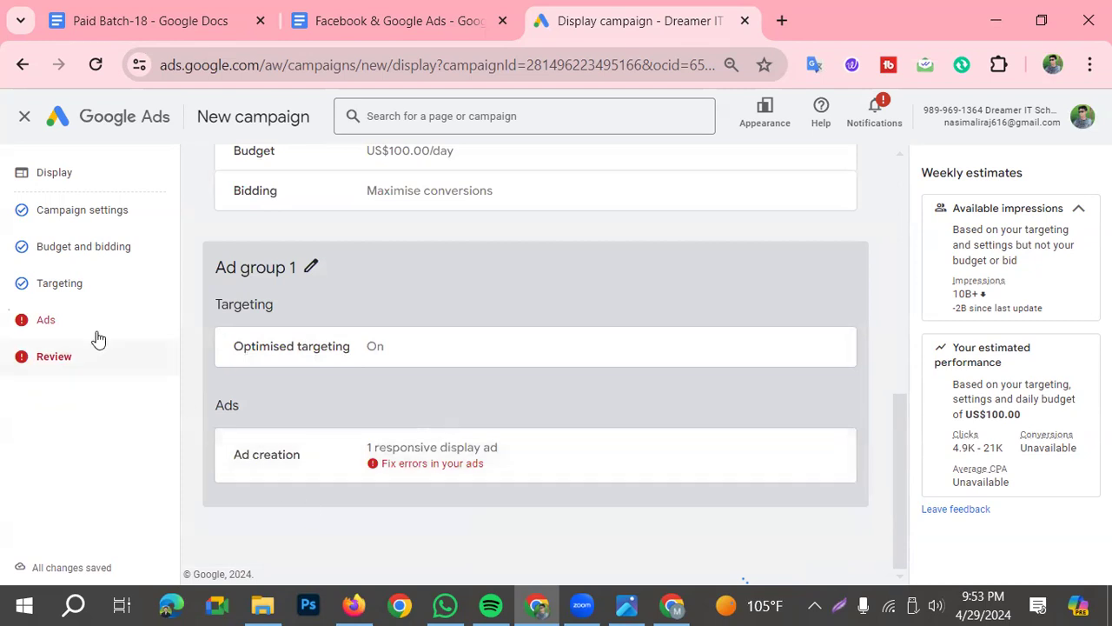
# Reopen the ad, upload the image "Digitla Marketing website course" from the computer to its images and save the selection
pyautogui.click(52, 321)
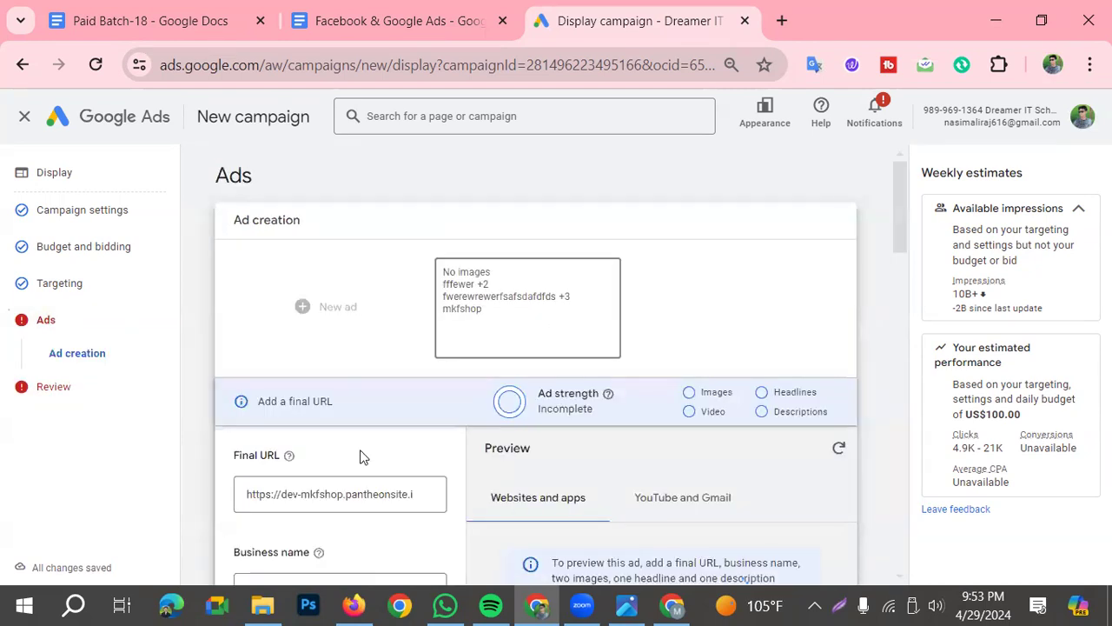
pyautogui.scroll(-5, 374, 486)
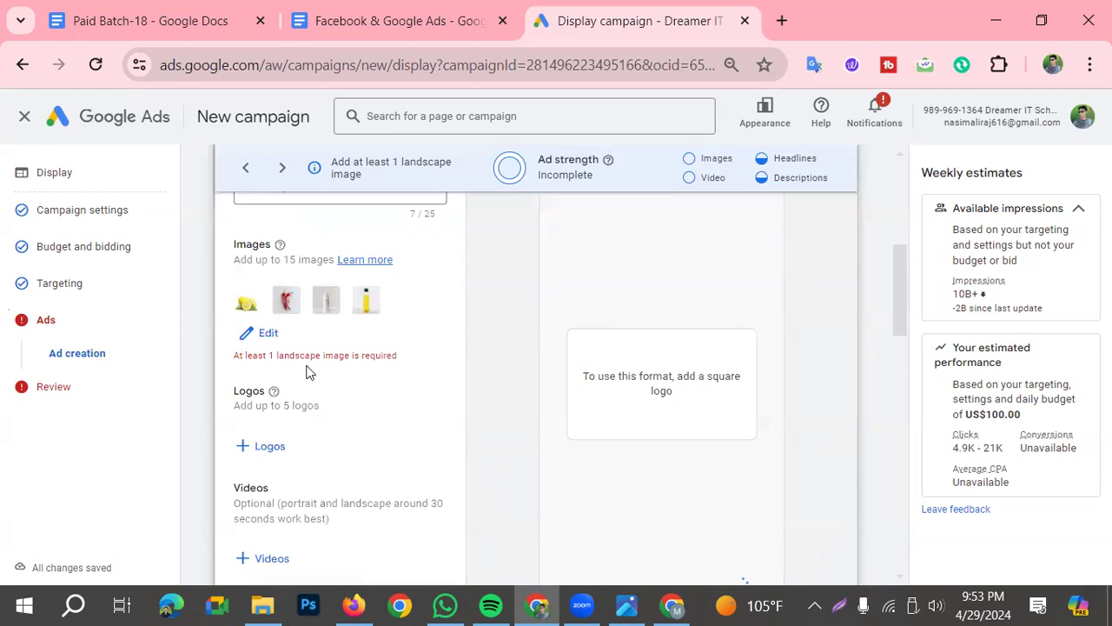
pyautogui.scroll(1, 305, 372)
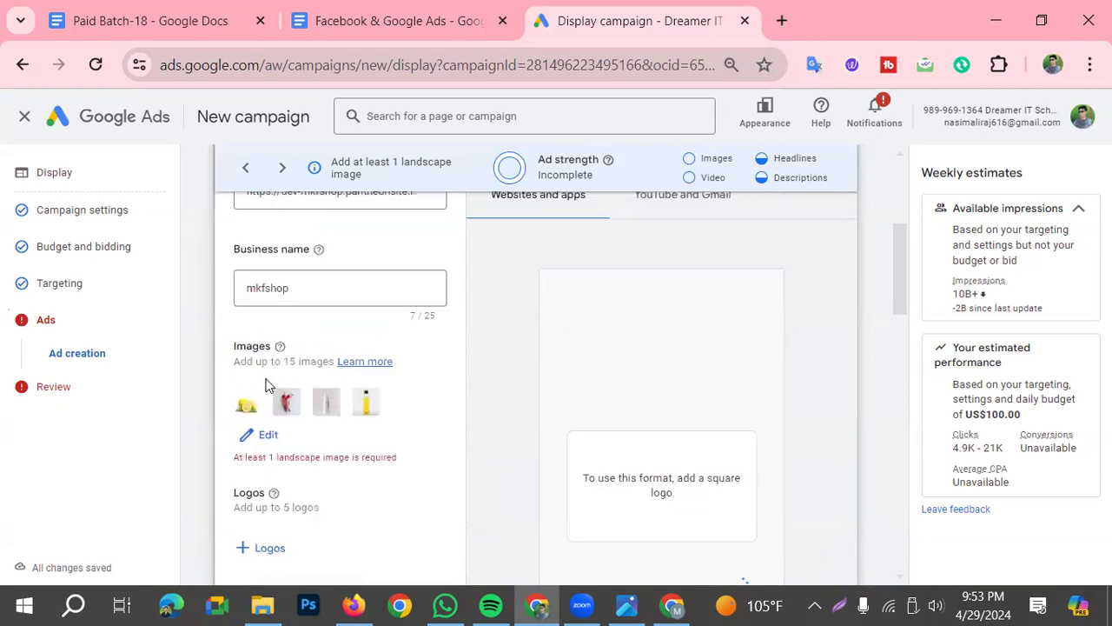
pyautogui.click(264, 433)
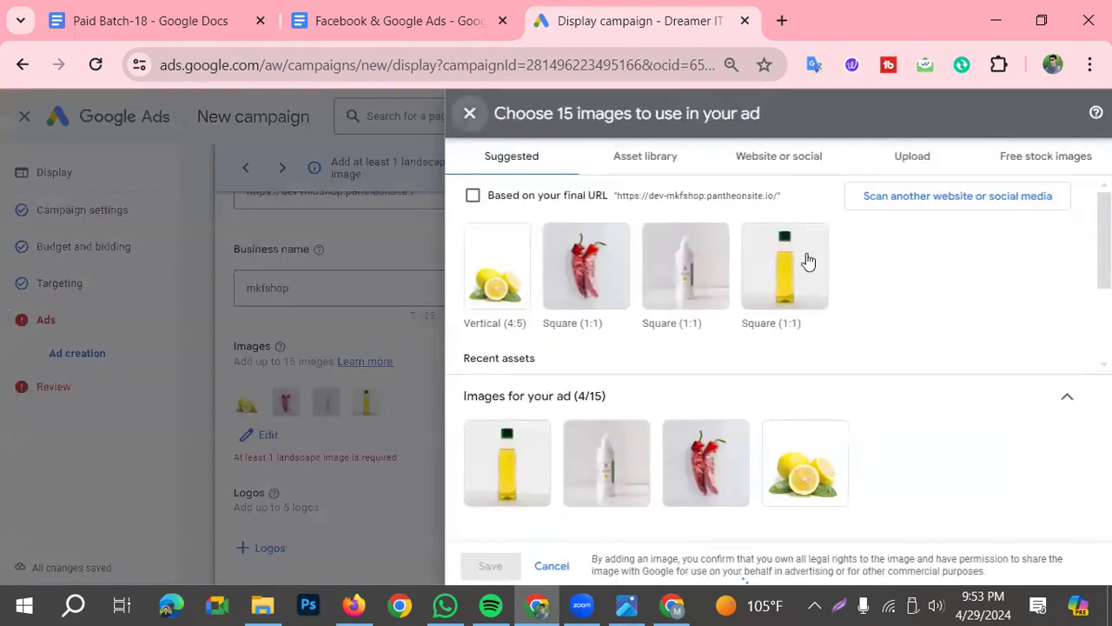
pyautogui.click(913, 163)
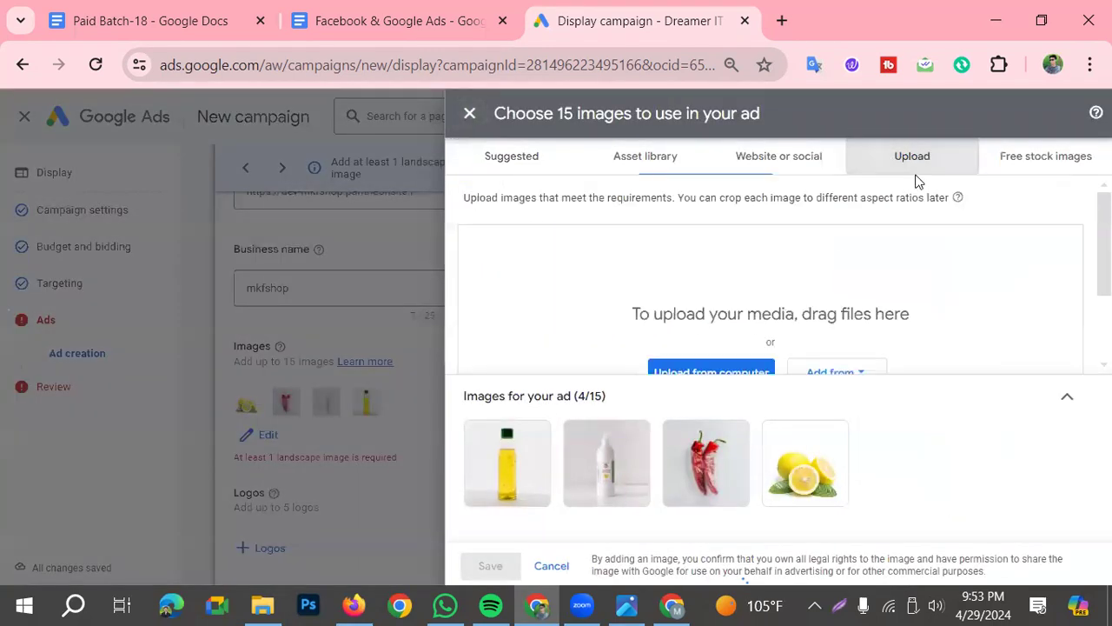
pyautogui.click(708, 366)
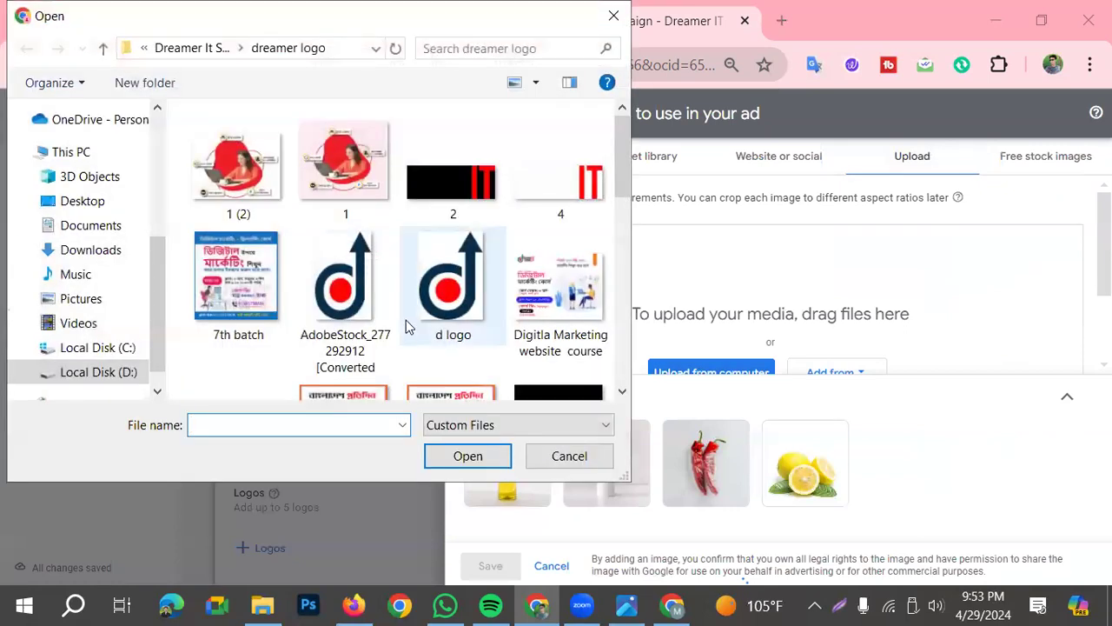
pyautogui.scroll(-1, 414, 258)
pyautogui.click(571, 204)
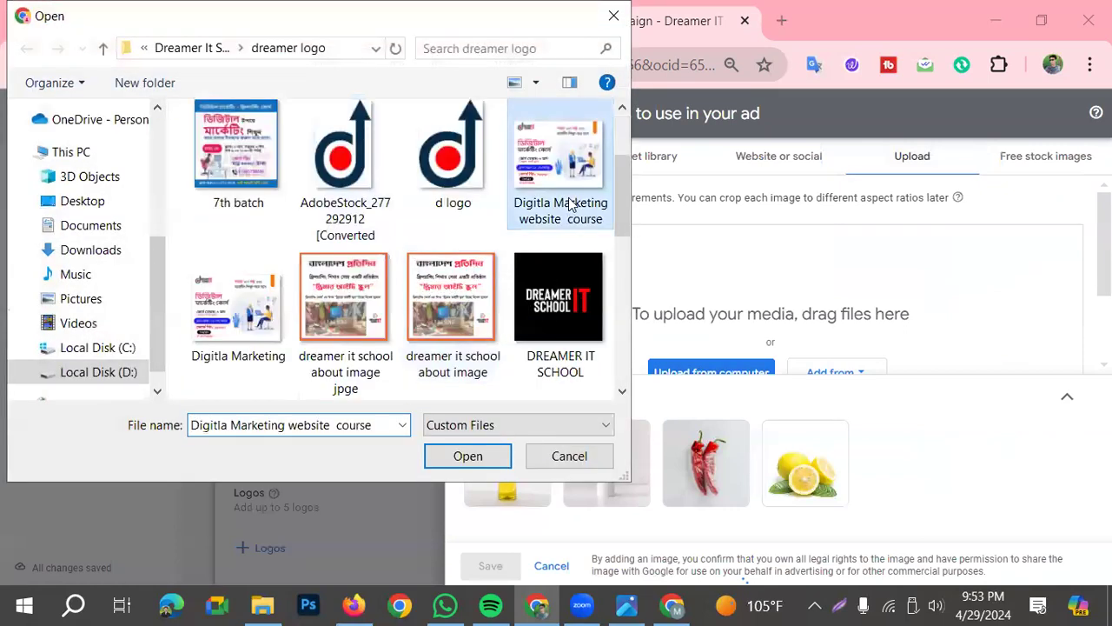
pyautogui.click(466, 454)
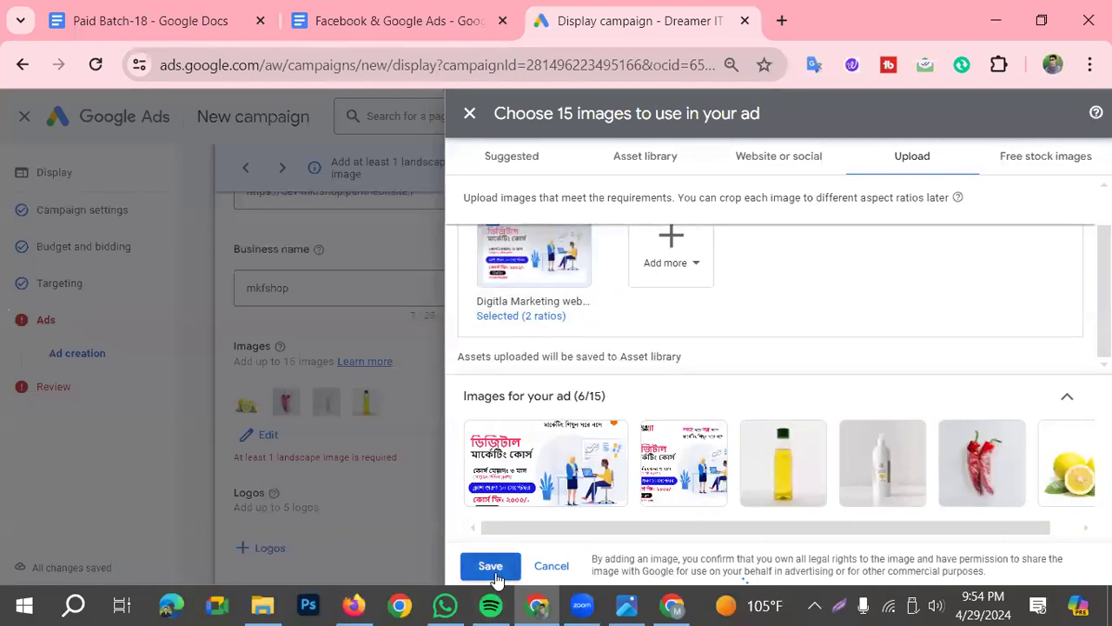
pyautogui.click(490, 565)
# Check the ad's text fields once more and advance to the review page for publishing the campaign
pyautogui.scroll(-3, 376, 380)
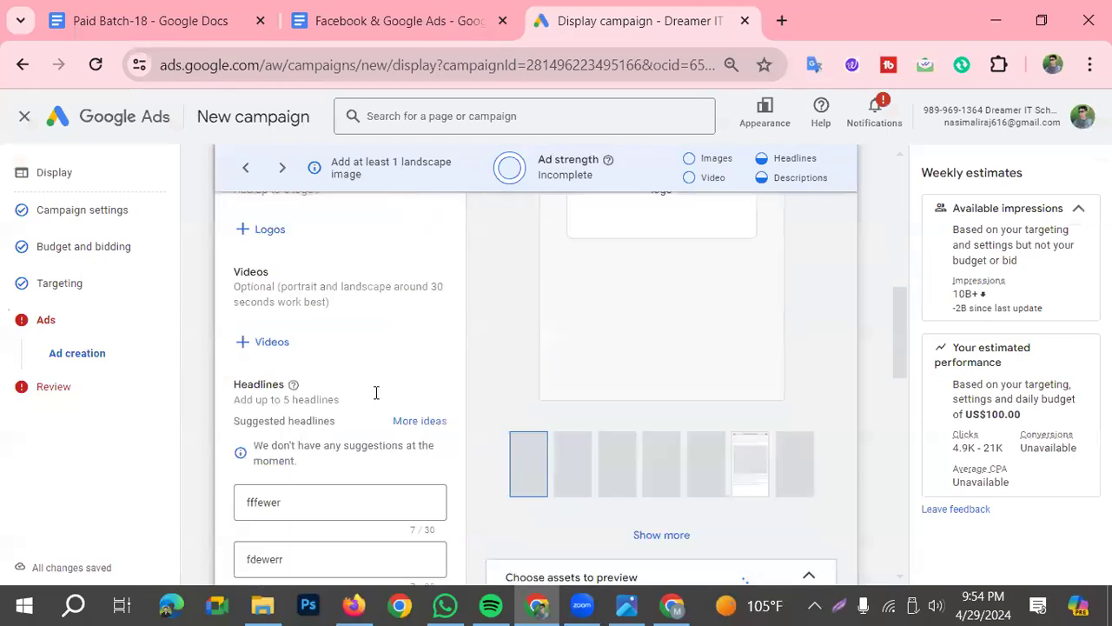
pyautogui.scroll(-10, 377, 391)
pyautogui.scroll(3, 389, 414)
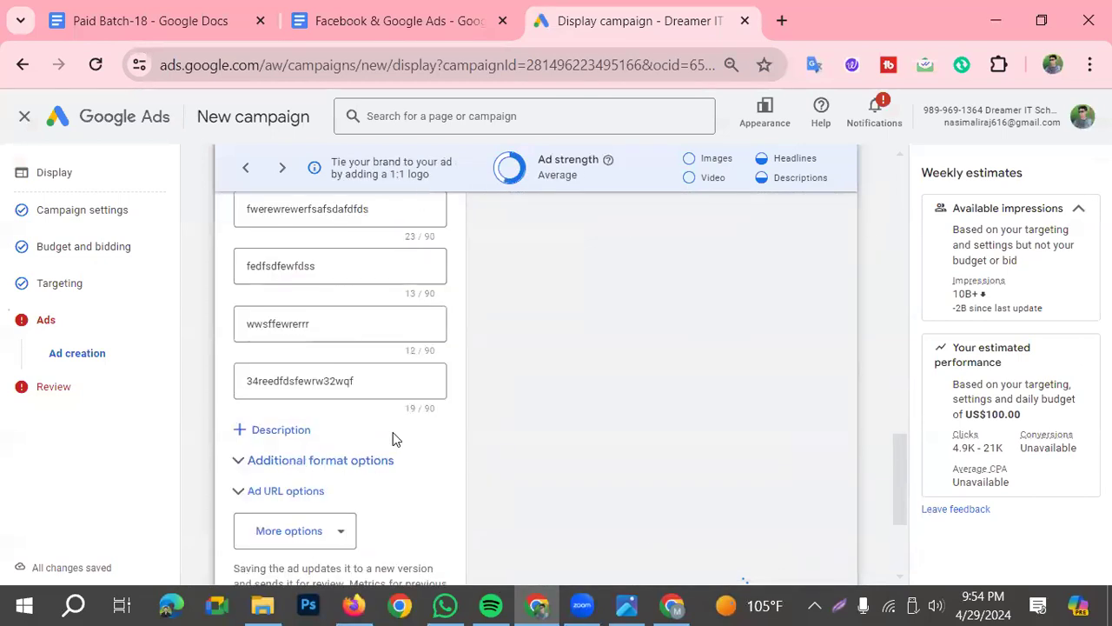
pyautogui.scroll(-3, 393, 431)
pyautogui.click(805, 546)
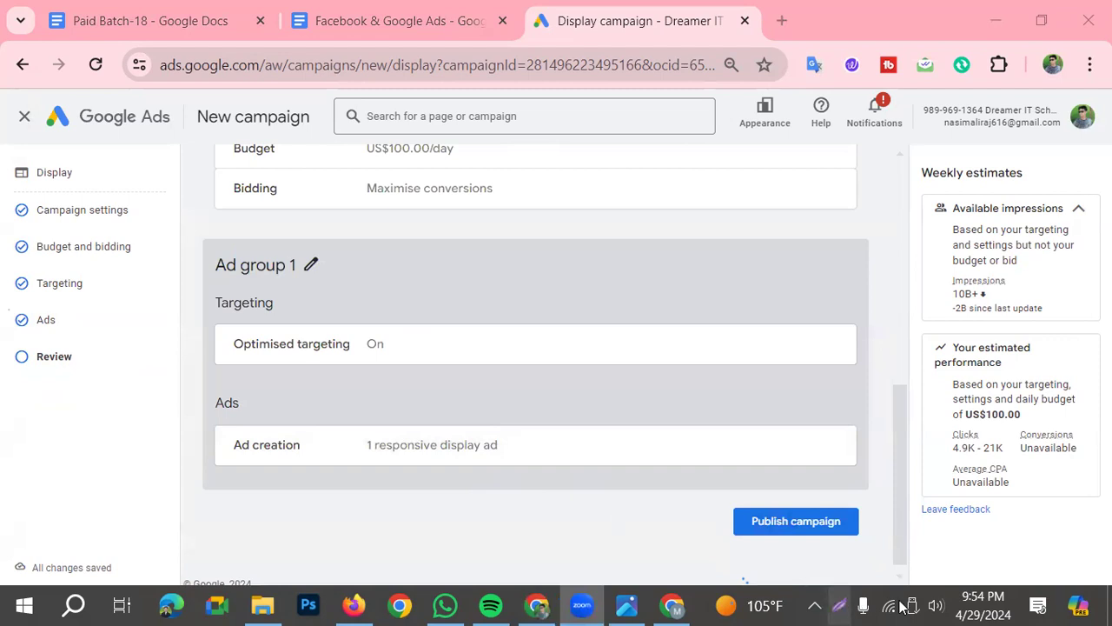
# Frame the Publish campaign button with a rectangle using the screen annotation tool
pyautogui.click(837, 605)
pyautogui.click(925, 528)
pyautogui.moveTo(687, 488)
pyautogui.mouseDown()
pyautogui.moveTo(811, 518)
pyautogui.moveTo(872, 553)
pyautogui.mouseUp()
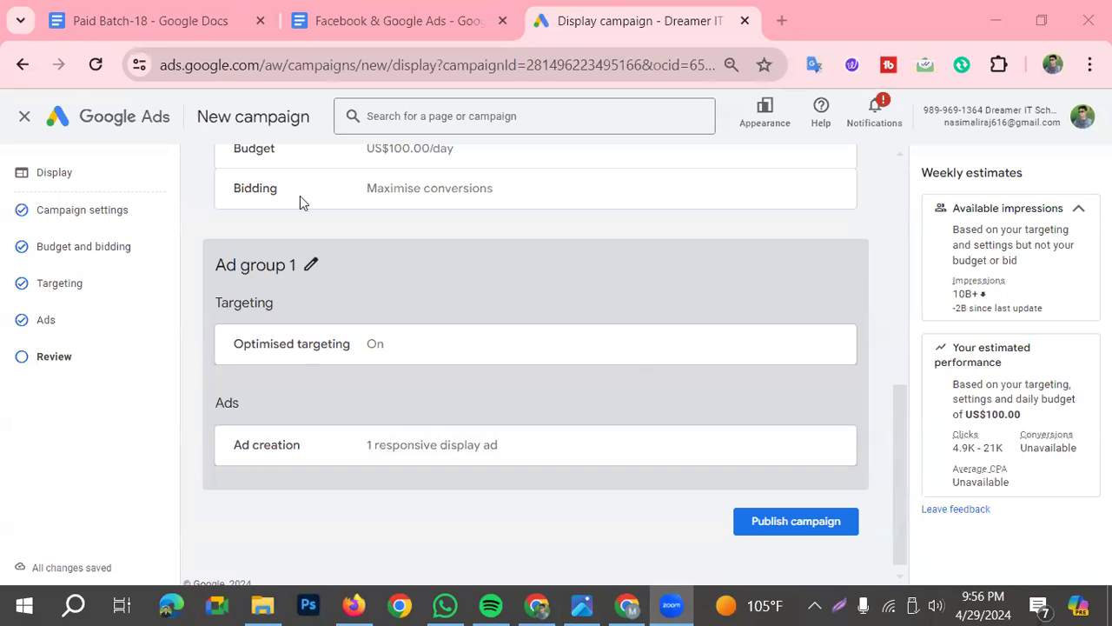
# Exit the campaign setup, saving the draft for later, and locate it in the campaigns list
pyautogui.click(20, 117)
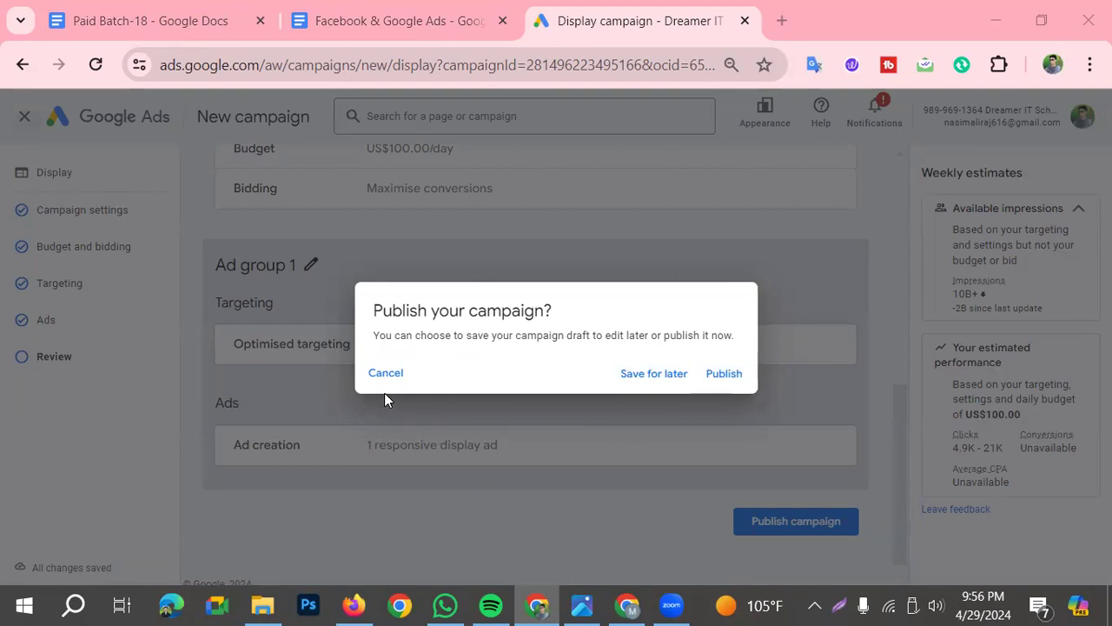
pyautogui.click(647, 379)
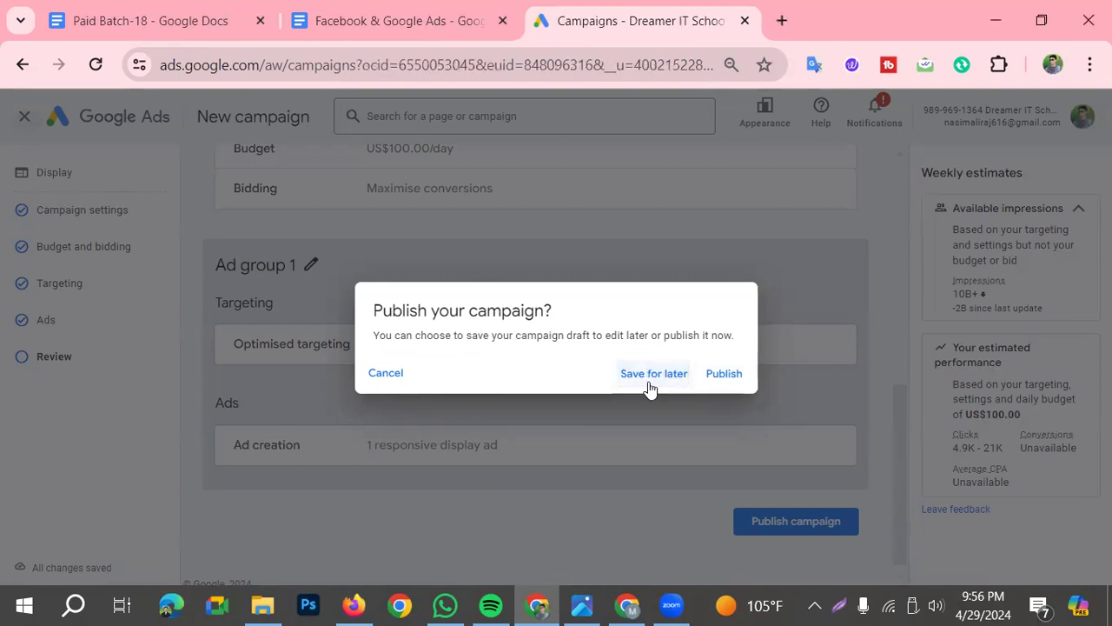
pyautogui.scroll(-2, 183, 557)
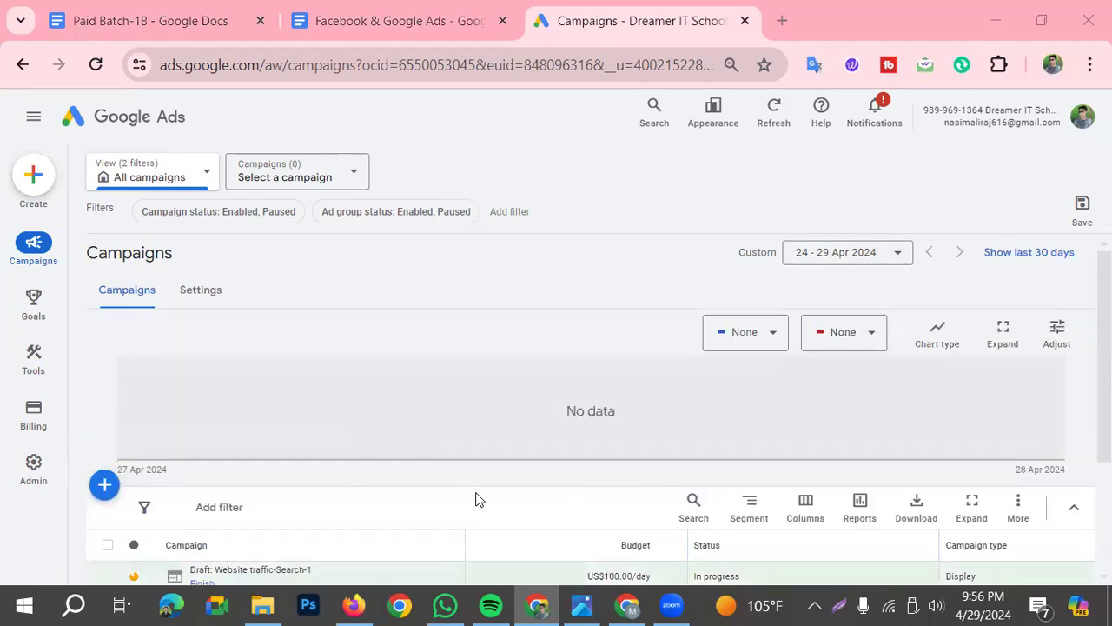
pyautogui.scroll(-2, 378, 391)
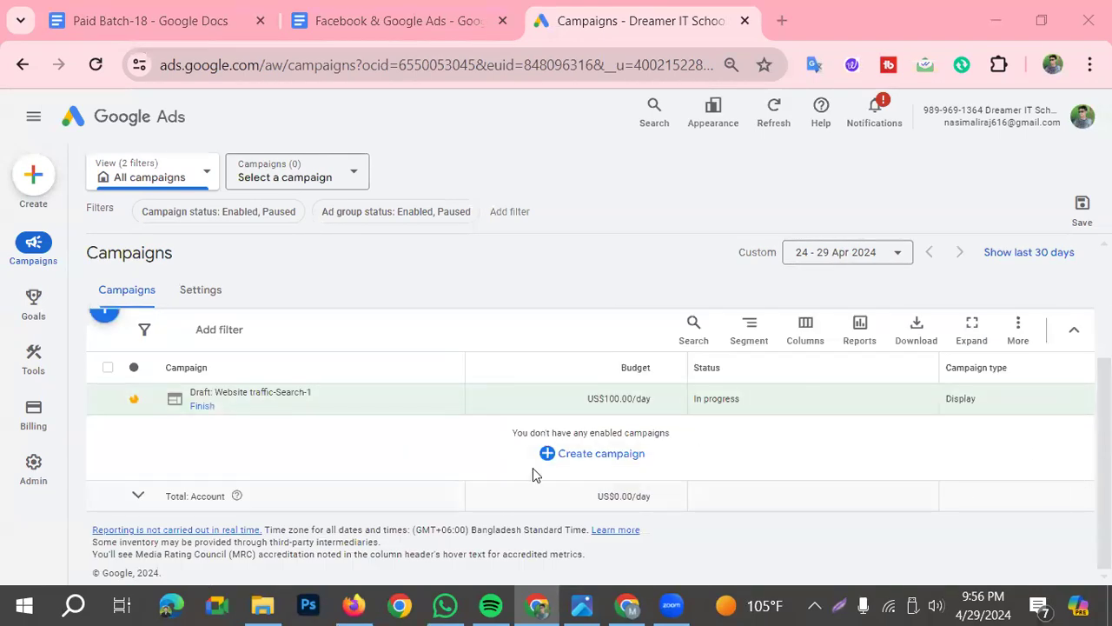
pyautogui.scroll(1, 410, 529)
pyautogui.scroll(-1, 556, 558)
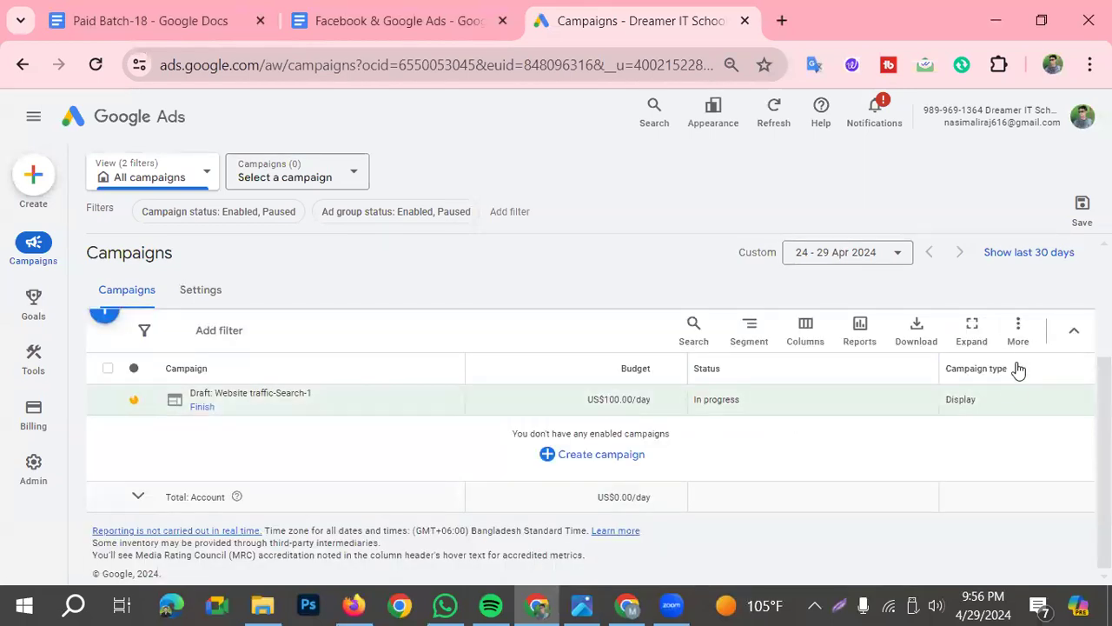
# Reopen the draft "Website traffic-Search-1" to finish it and check its location and language settings
pyautogui.click(1019, 328)
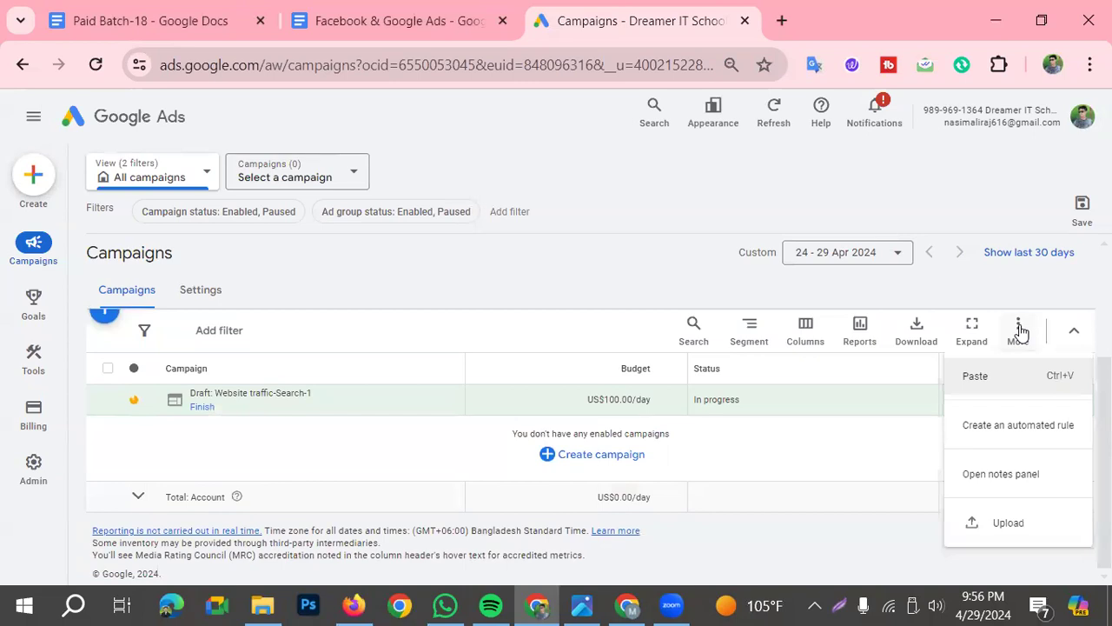
pyautogui.click(201, 408)
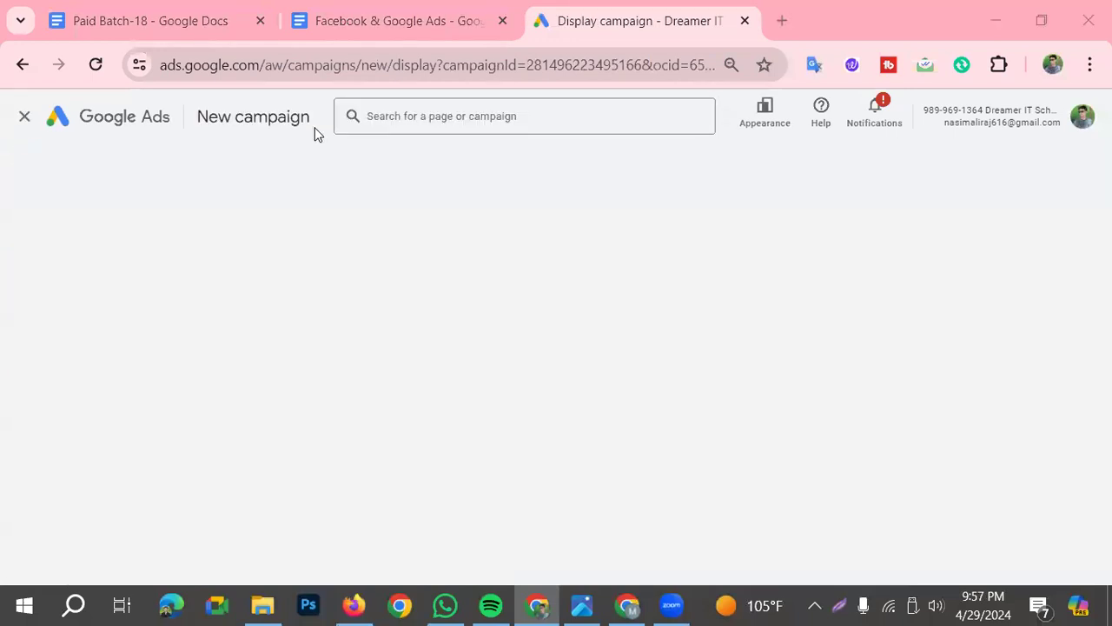
pyautogui.scroll(-2, 521, 491)
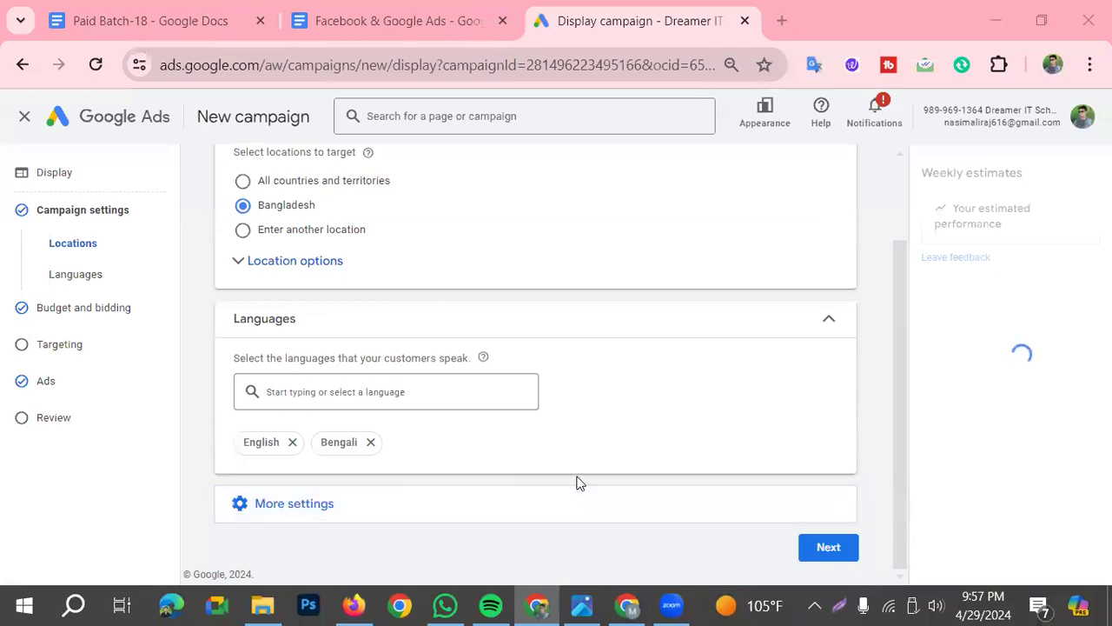
pyautogui.scroll(2, 581, 476)
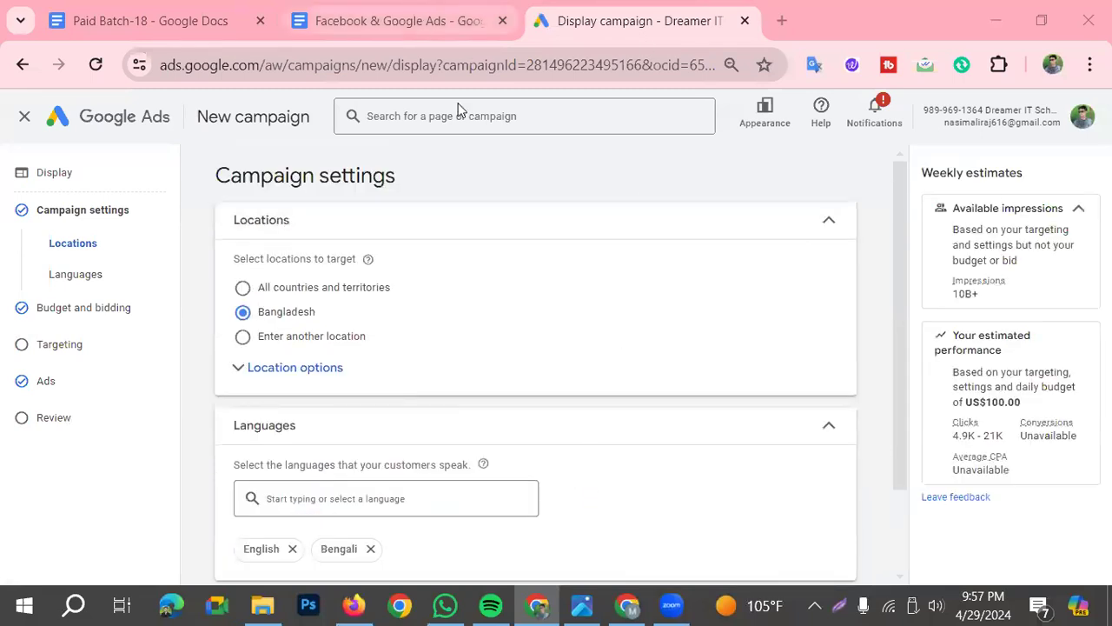
pyautogui.scroll(-2, 546, 459)
# Switch to the "Facebook & Google Ads" document and read the homework's first answer, on what Google Ads is
pyautogui.click(417, 20)
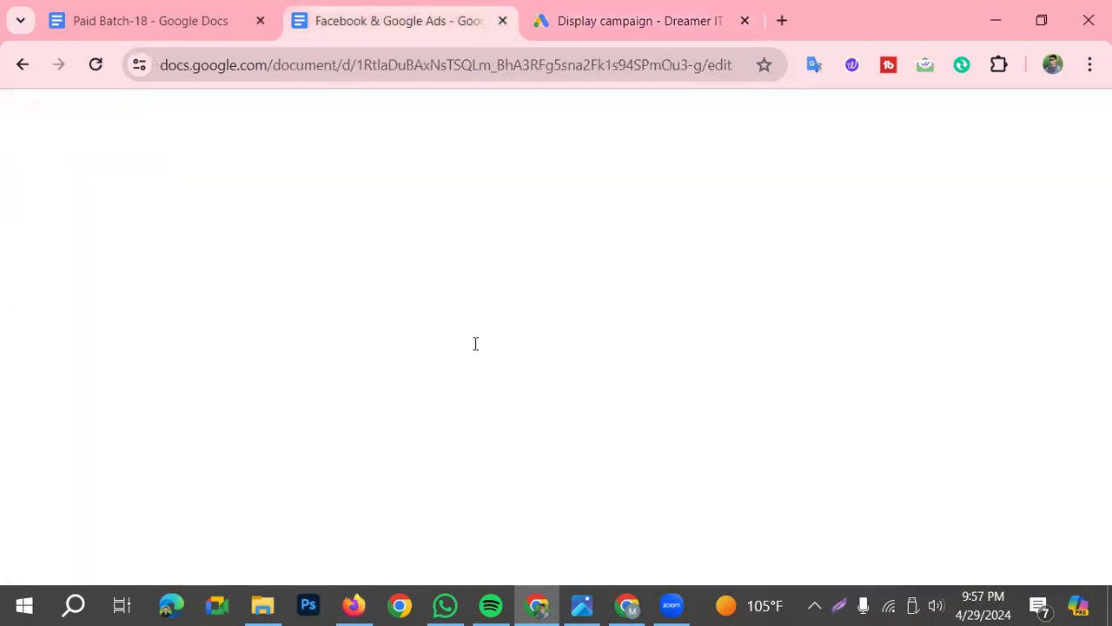
pyautogui.click(596, 12)
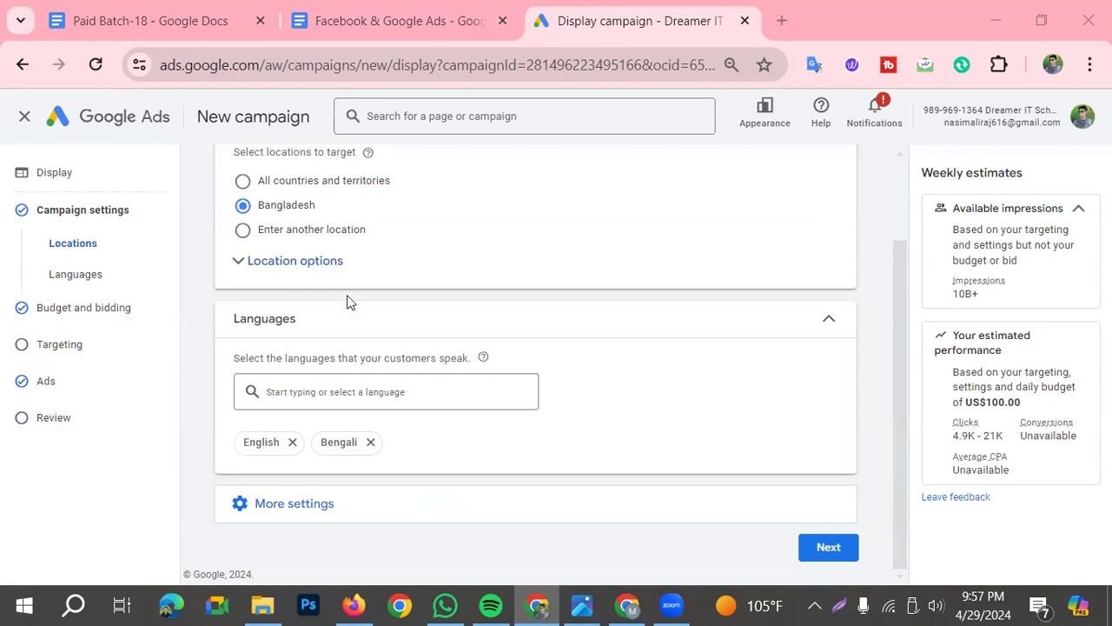
pyautogui.scroll(2, 615, 170)
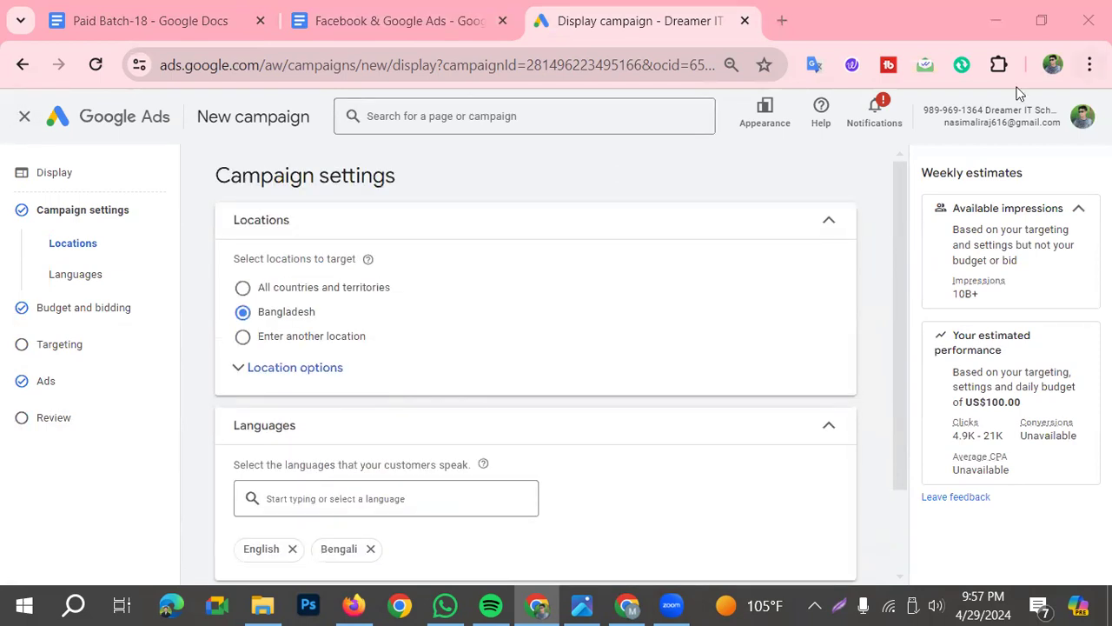
pyautogui.click(404, 19)
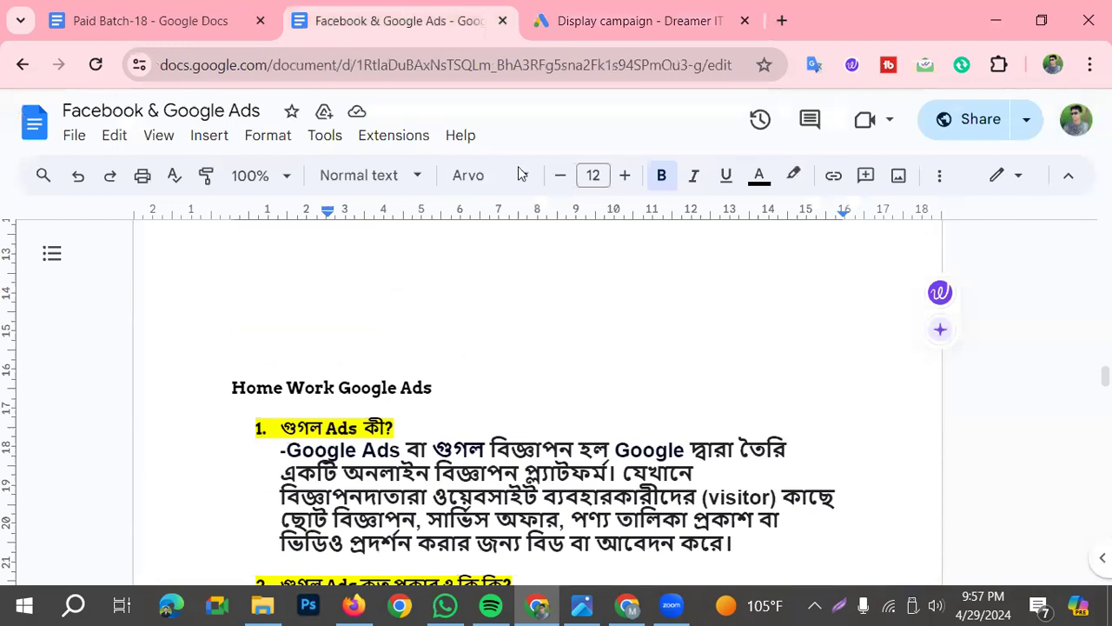
pyautogui.scroll(-2, 496, 405)
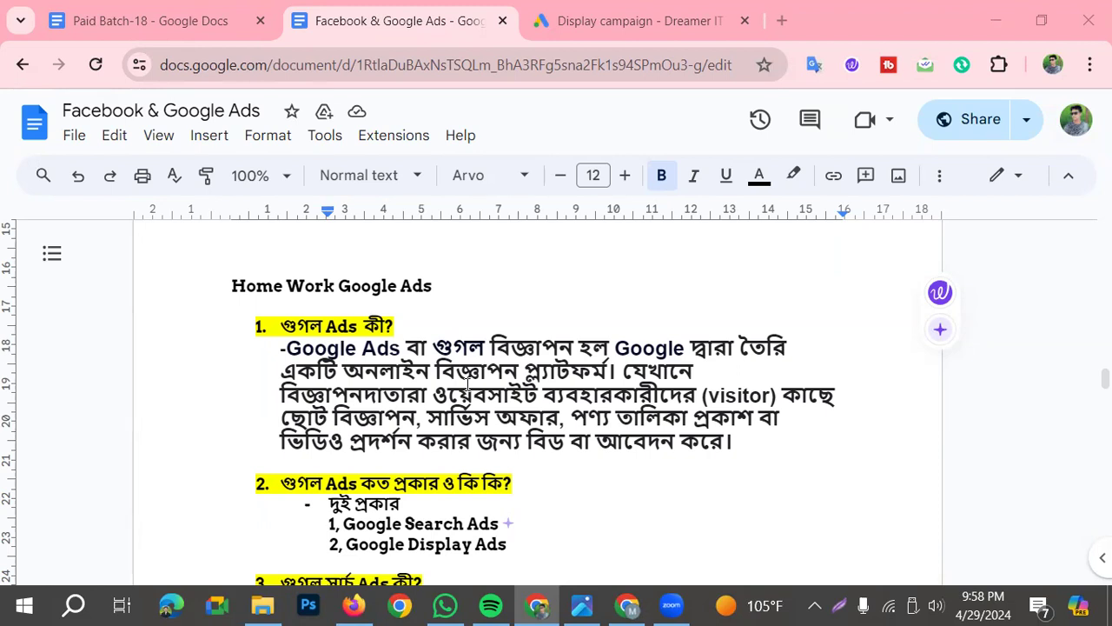
pyautogui.moveTo(268, 355); pyautogui.dragTo(735, 446)
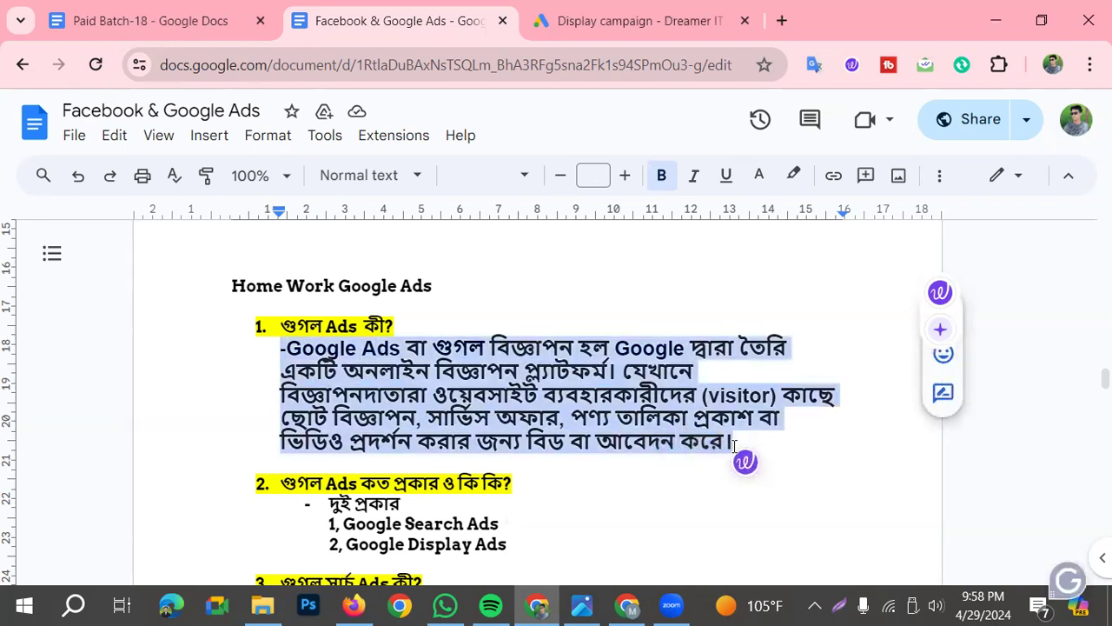
pyautogui.click(779, 446)
pyautogui.moveTo(277, 348); pyautogui.dragTo(734, 445)
pyautogui.click(404, 315)
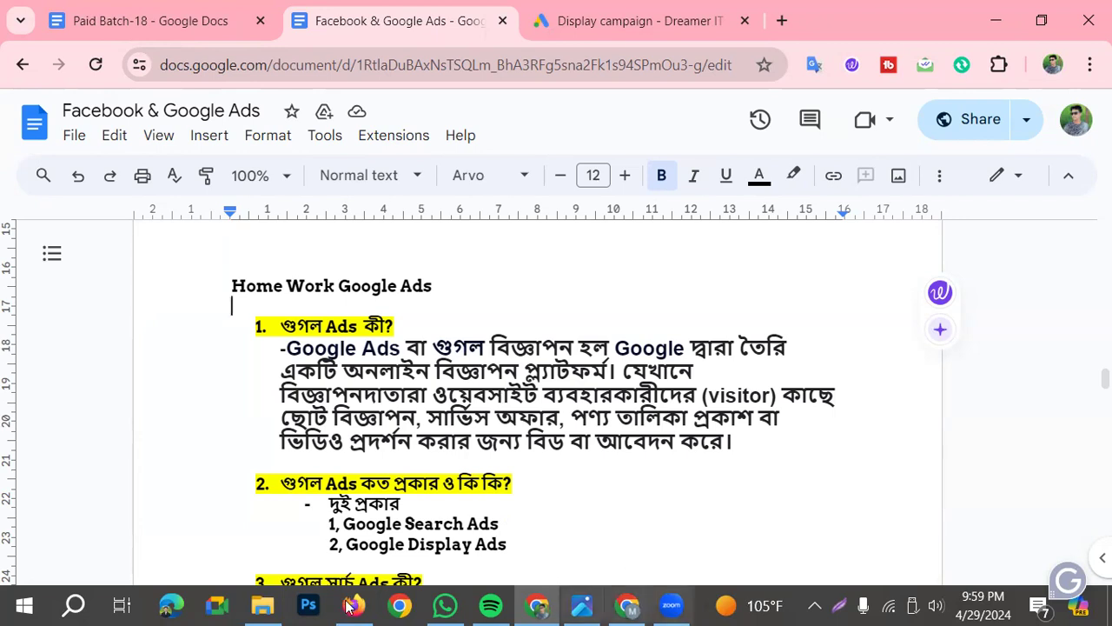
# Read the homework's second and third questions, on the types of Google Ads and on search ads
pyautogui.scroll(-3, 280, 501)
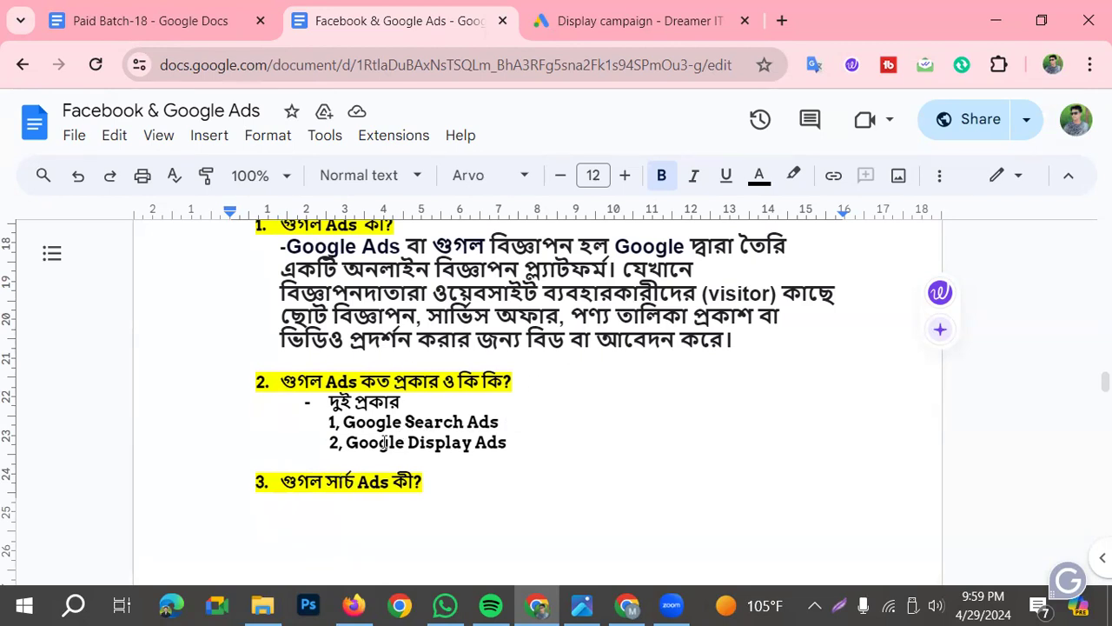
pyautogui.moveTo(276, 379); pyautogui.dragTo(518, 395)
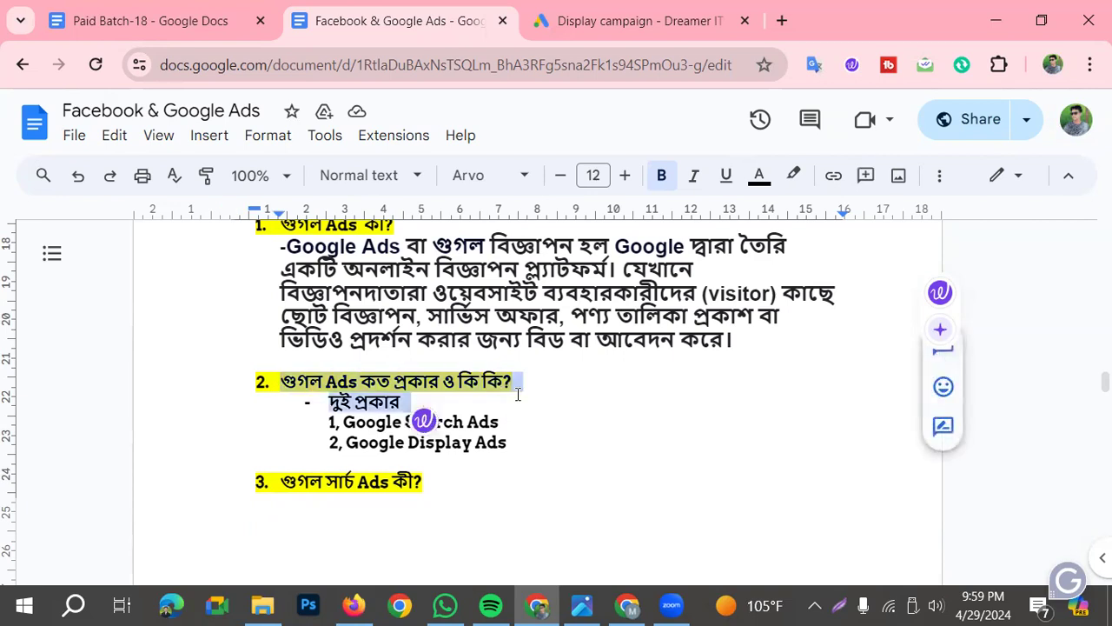
pyautogui.click(398, 238)
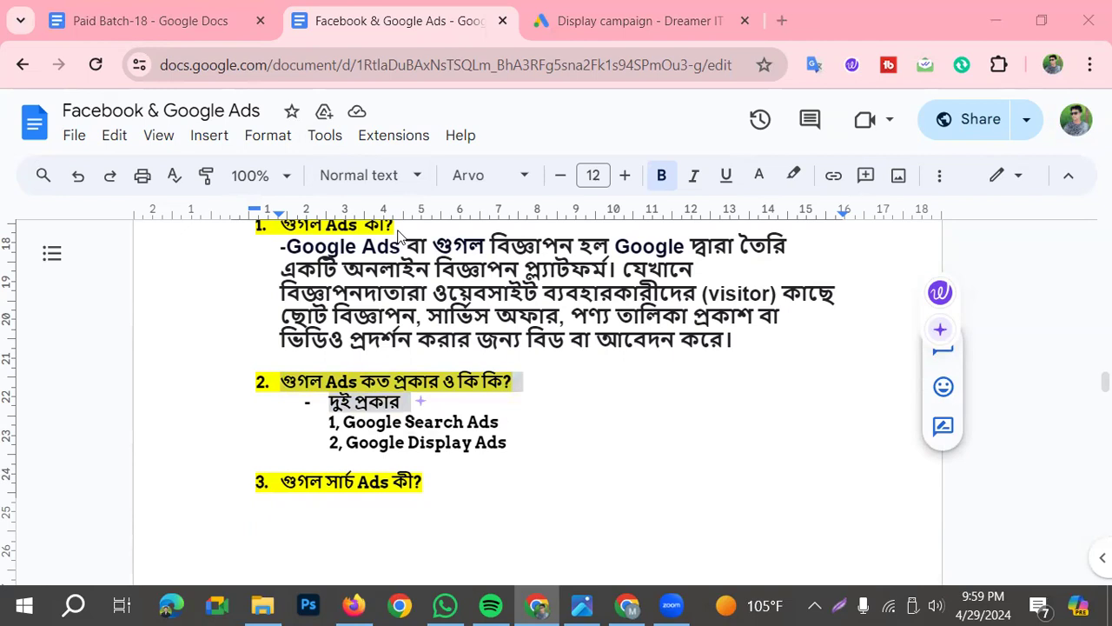
pyautogui.click(500, 423)
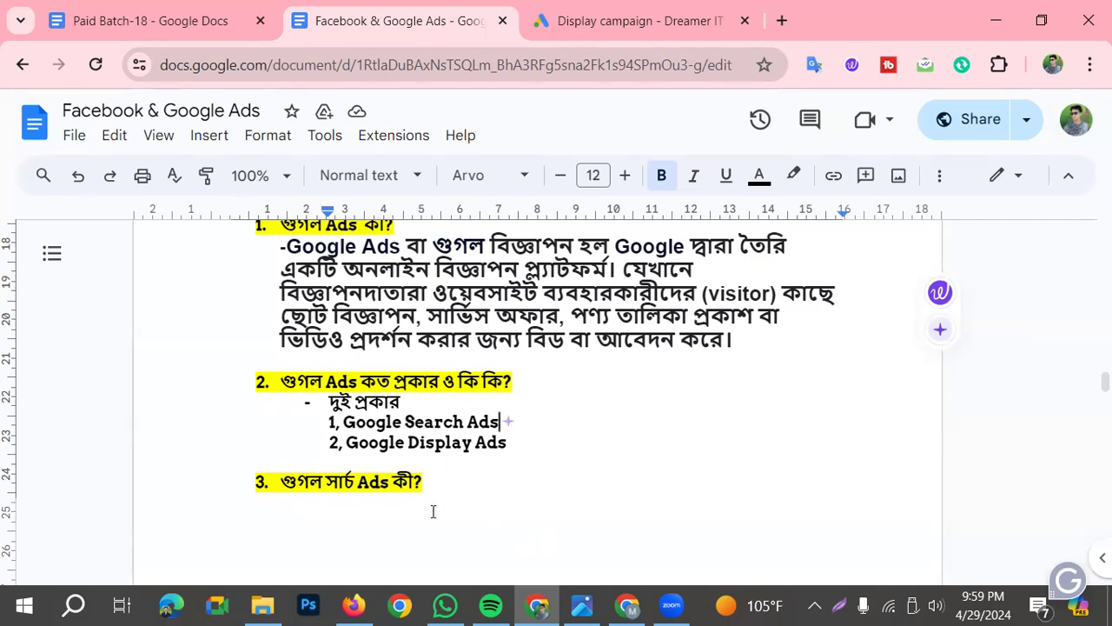
pyautogui.scroll(-2, 476, 417)
pyautogui.scroll(-2, 361, 393)
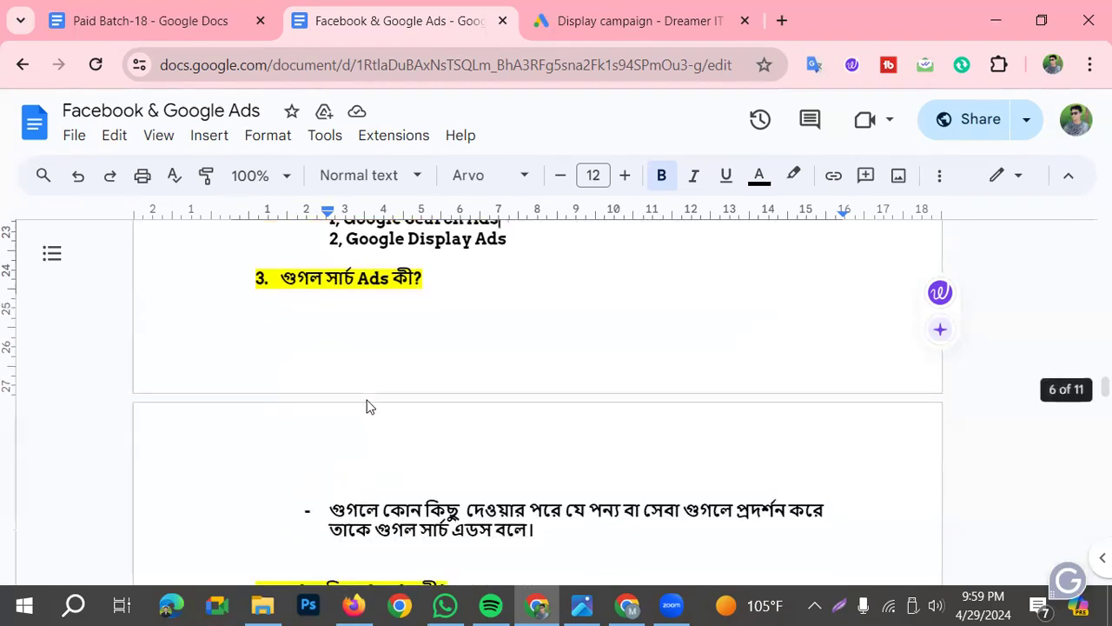
pyautogui.scroll(-2, 414, 402)
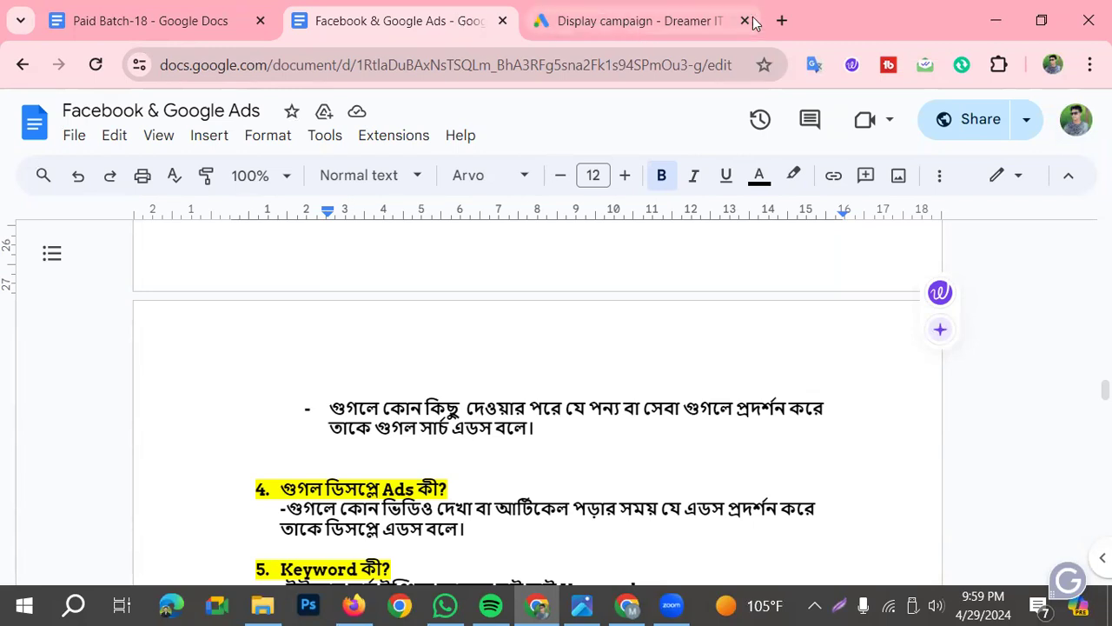
# Search Google for "web hosting" in a new browser tab
pyautogui.click(781, 20)
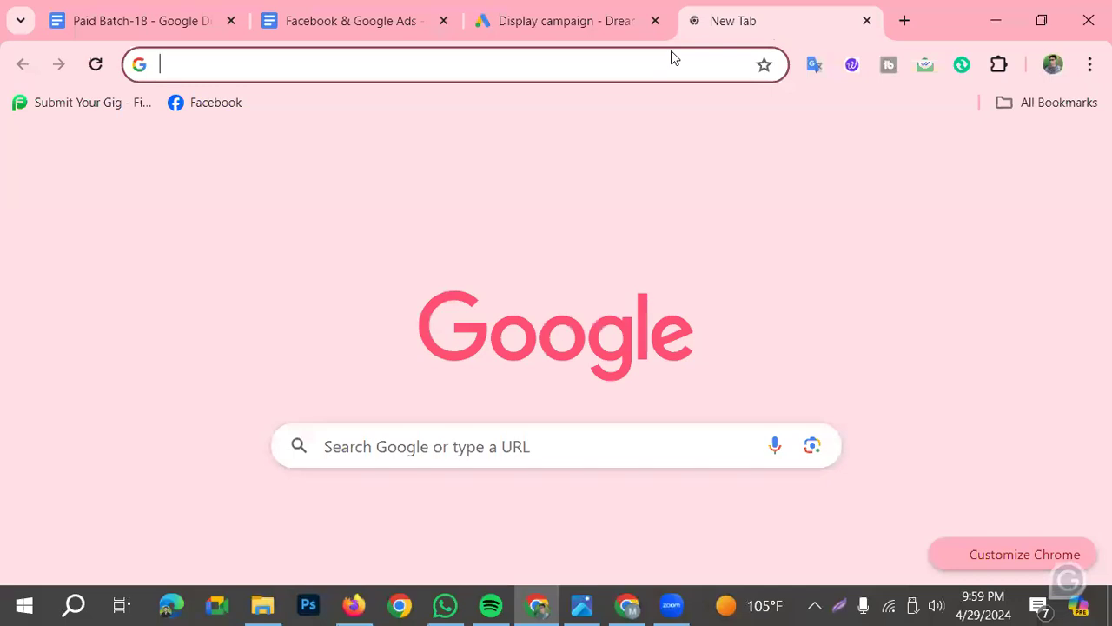
pyautogui.write('web hosting')
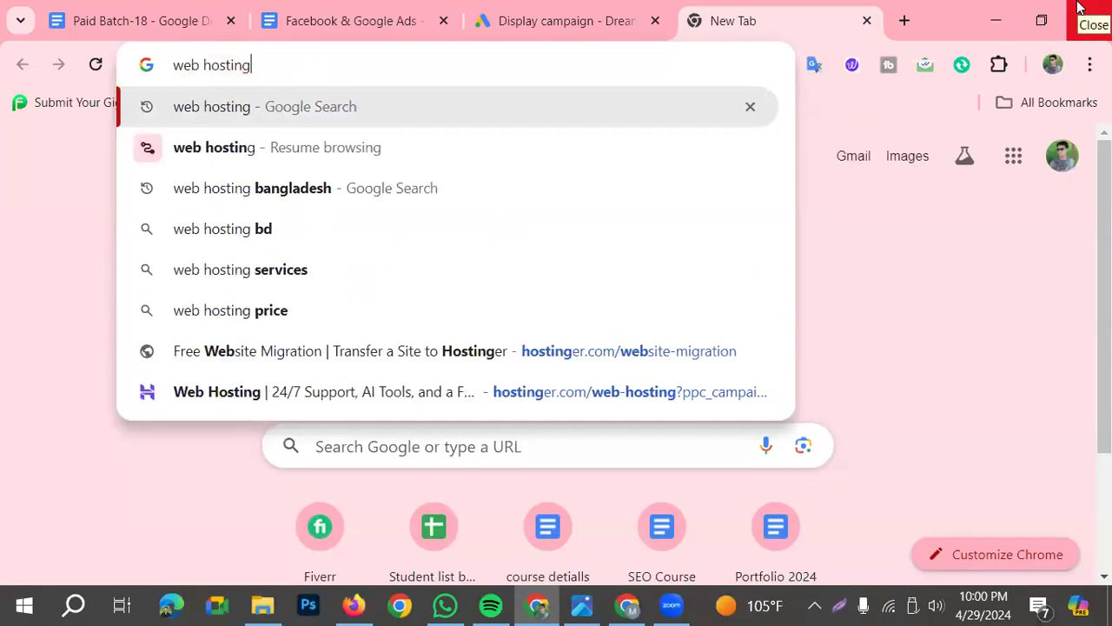
pyautogui.press('Return')
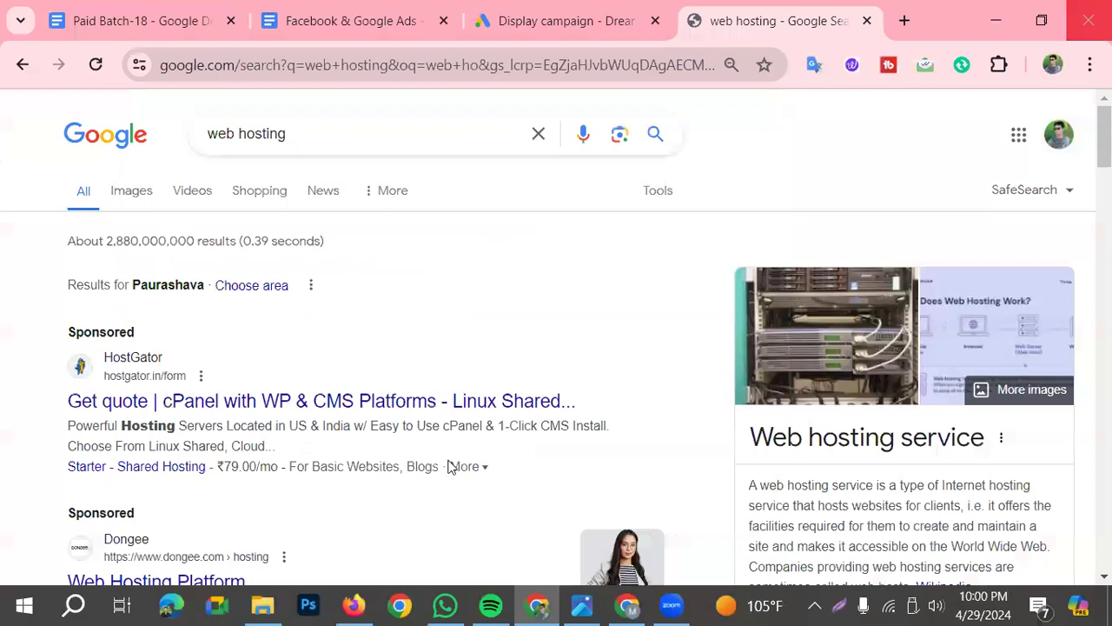
# Frame the HostGator and Dongee sponsored results with red rectangles, then discard the screen annotations
pyautogui.click(838, 606)
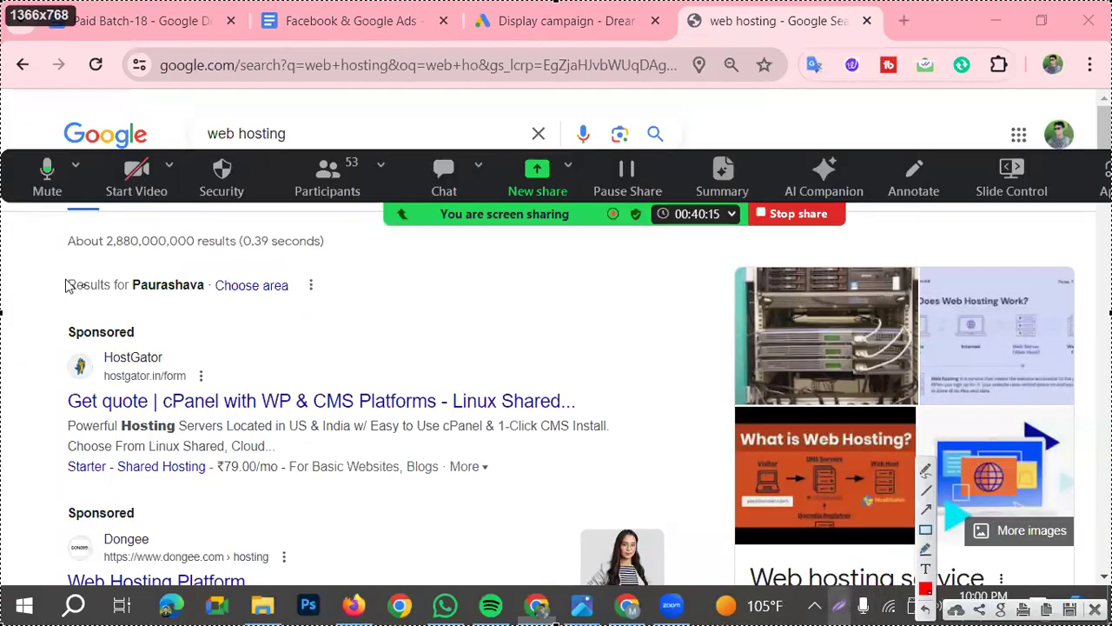
pyautogui.moveTo(20, 319)
pyautogui.mouseDown()
pyautogui.moveTo(586, 506)
pyautogui.moveTo(642, 490)
pyautogui.mouseUp()
pyautogui.moveTo(45, 497); pyautogui.dragTo(278, 589)
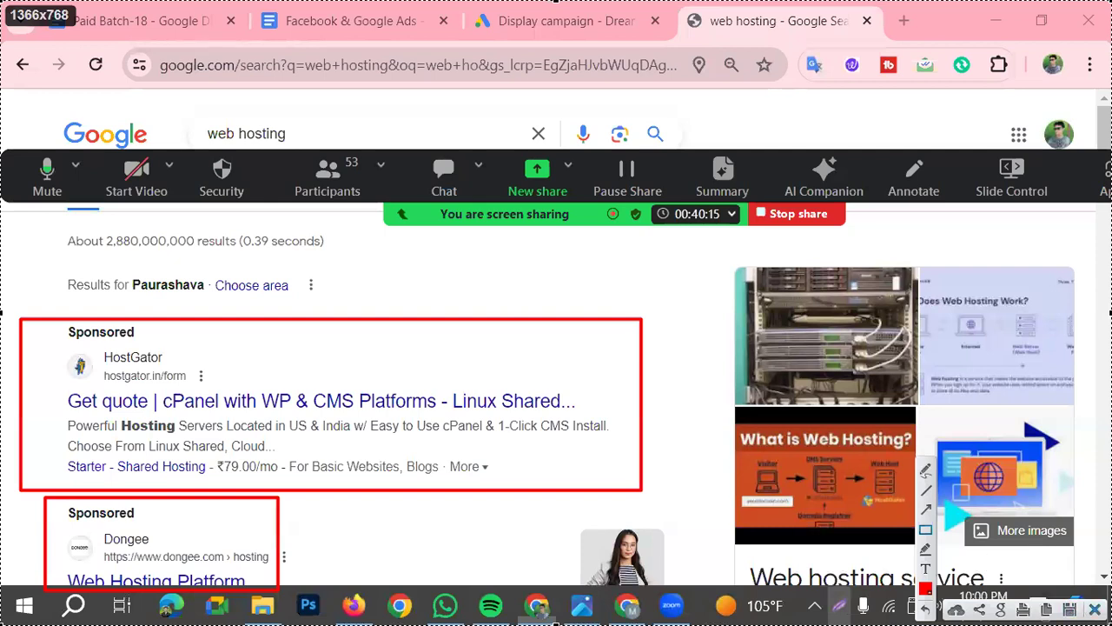
pyautogui.click(1095, 610)
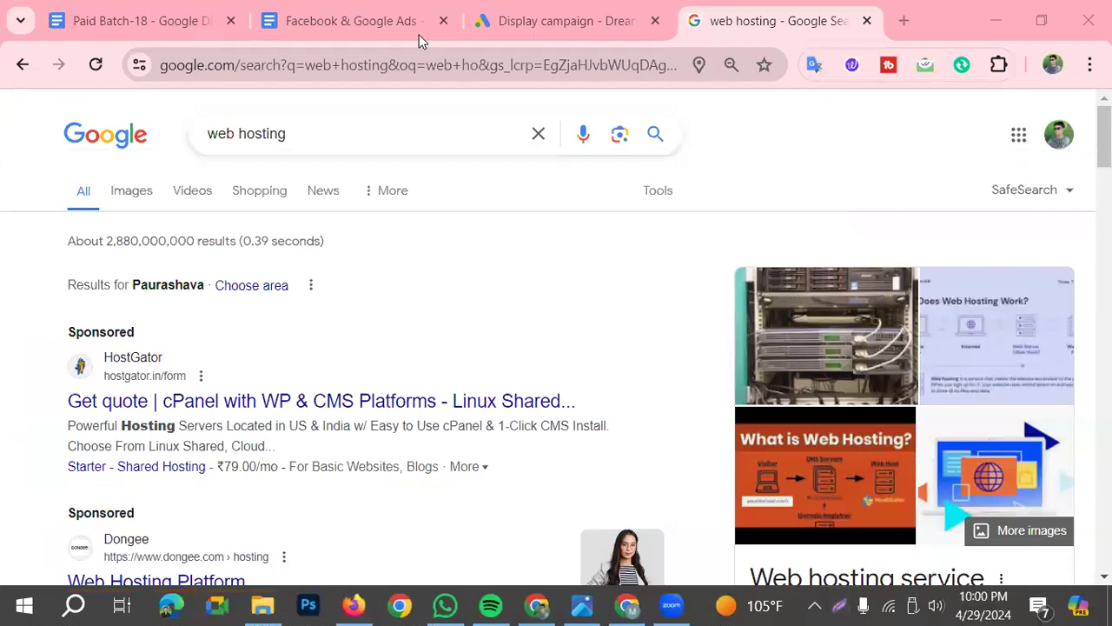
# Return to the "Facebook & Google Ads" document and read the fourth question, on Google Display Ads
pyautogui.click(400, 28)
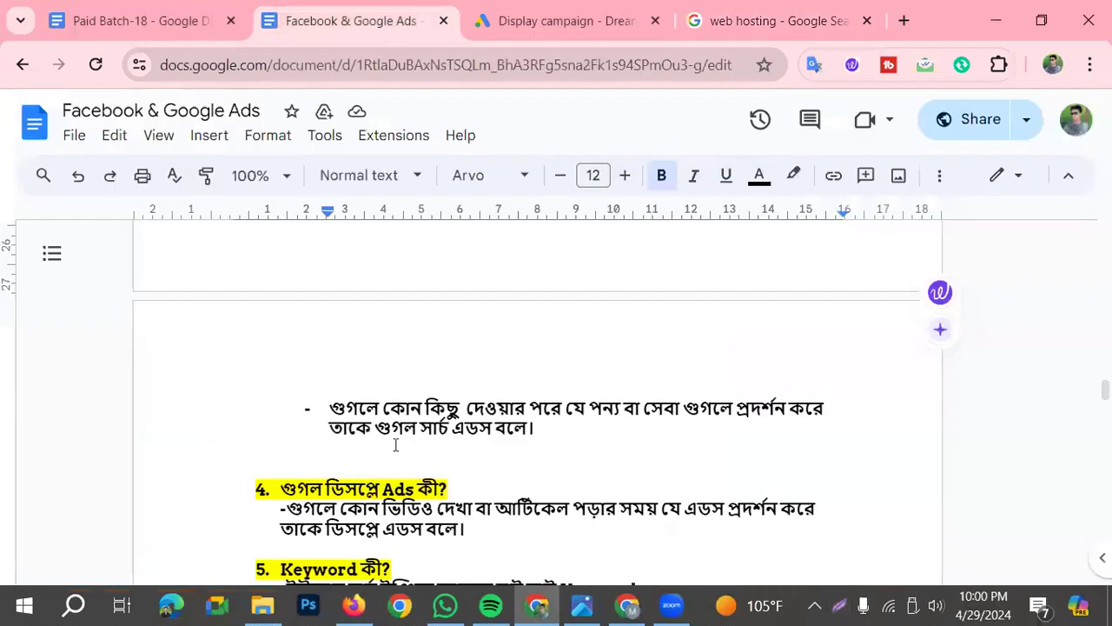
pyautogui.scroll(-2, 395, 445)
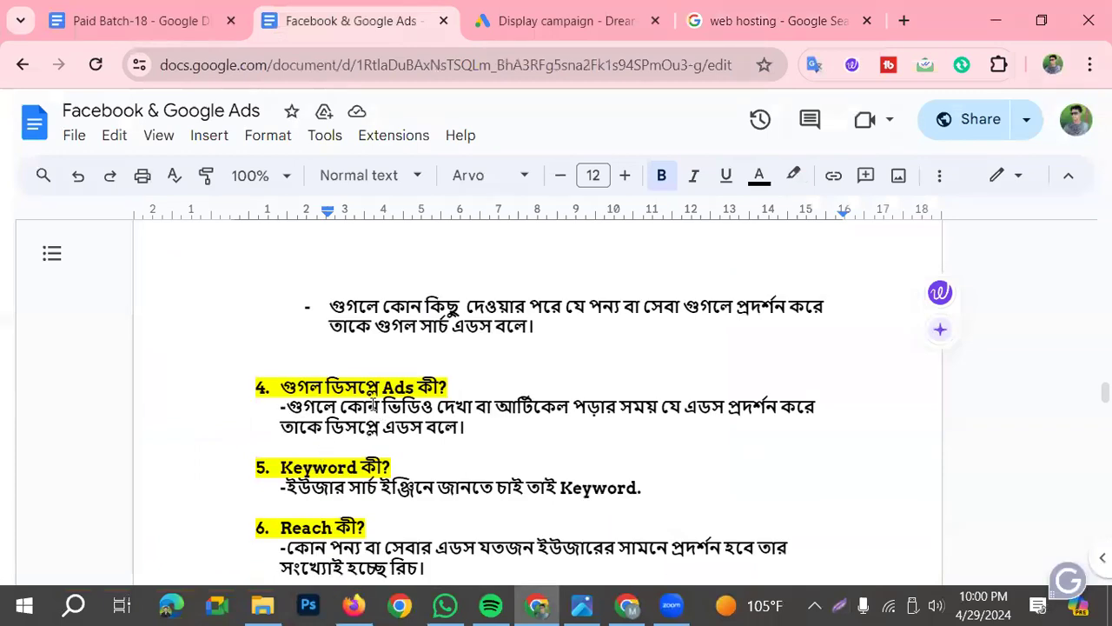
pyautogui.moveTo(279, 385); pyautogui.dragTo(448, 395)
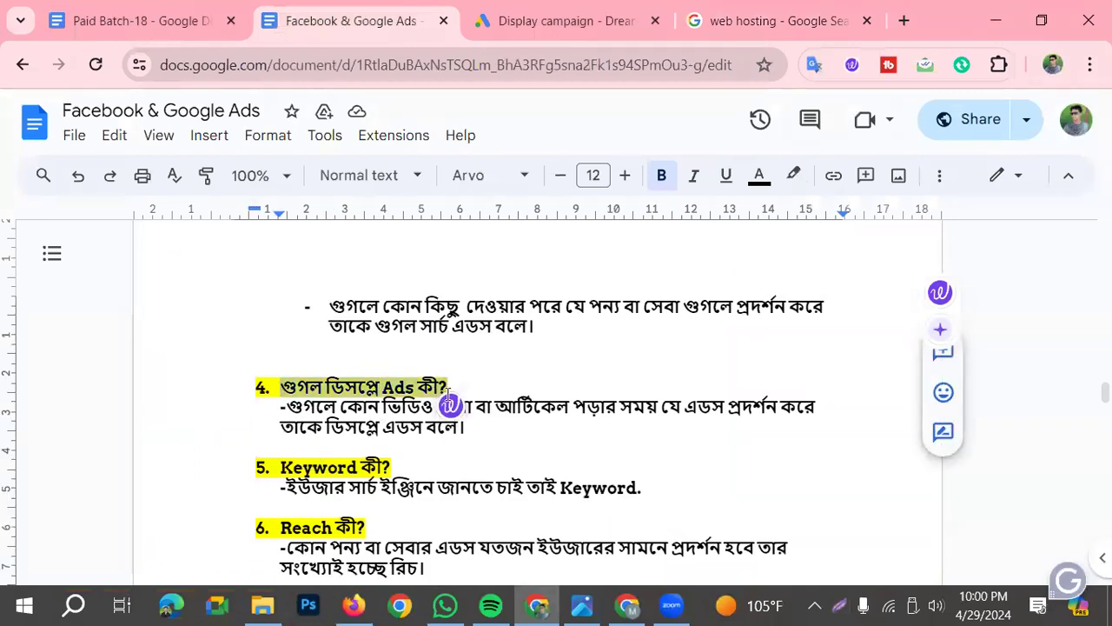
pyautogui.click(306, 404)
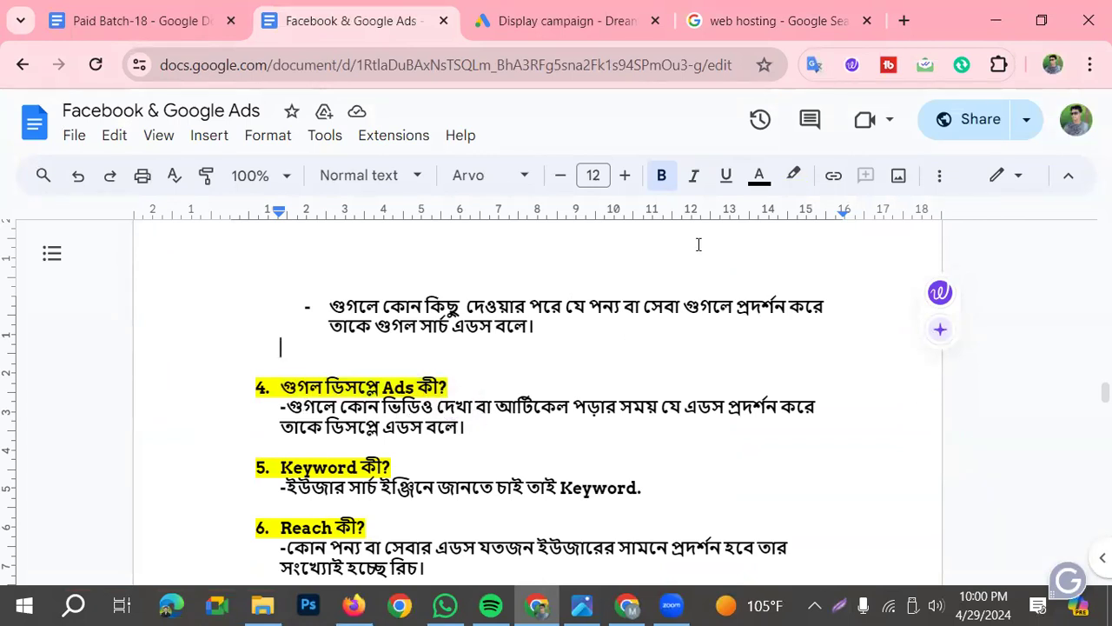
# Open prothomalo.com in a new browser tab from the "photomallo" browsing history and accept the site's privacy notice
pyautogui.click(901, 21)
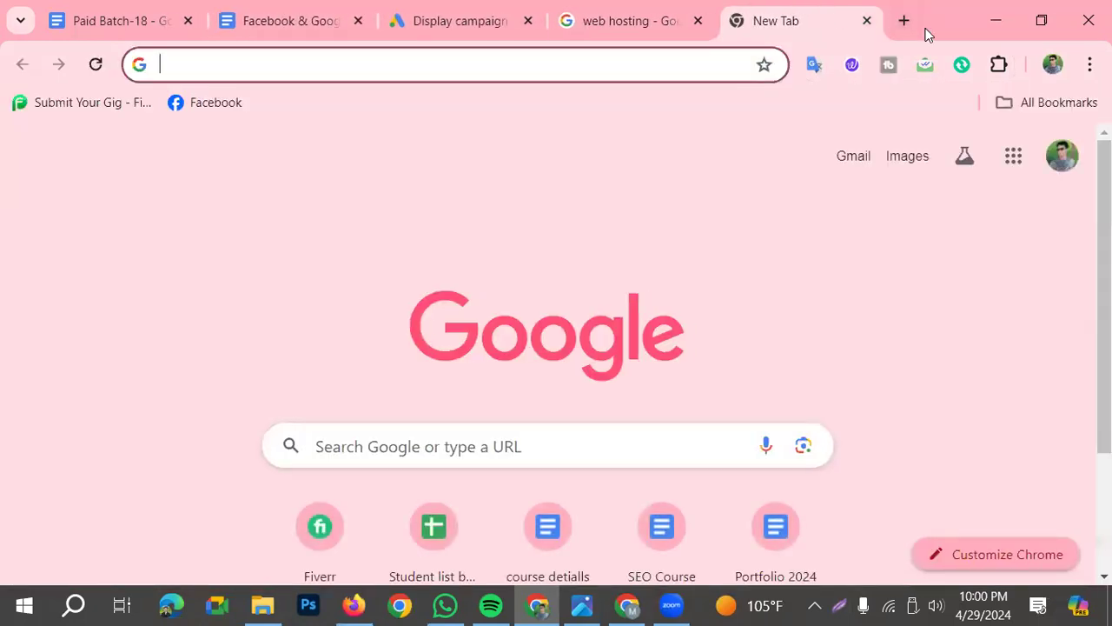
pyautogui.write('phot')
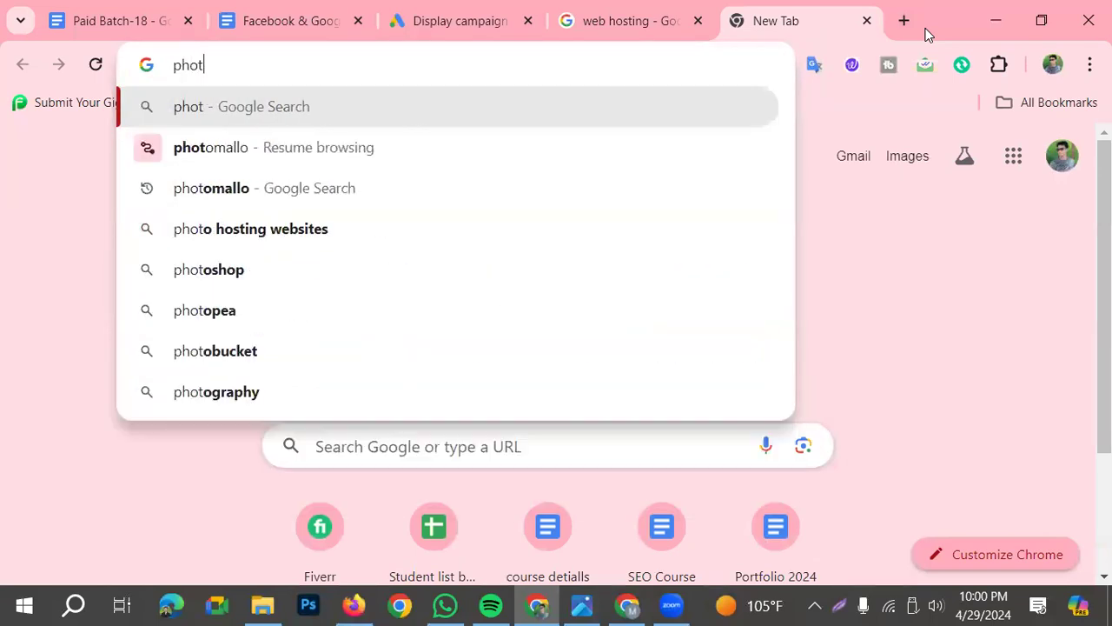
pyautogui.press('Down')
pyautogui.press('Return')
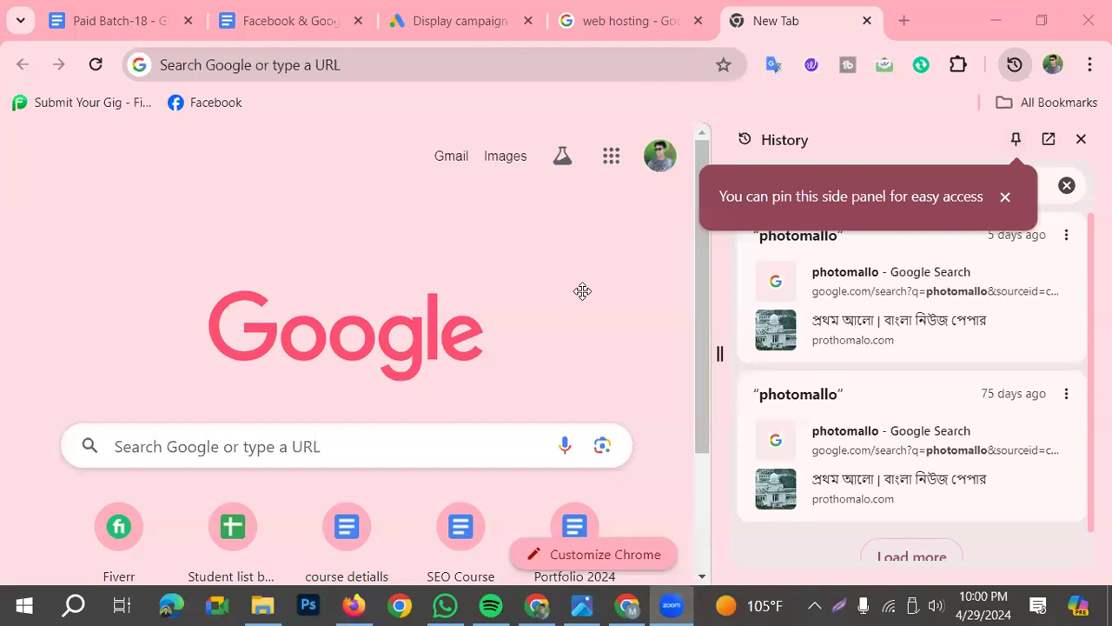
pyautogui.click(839, 323)
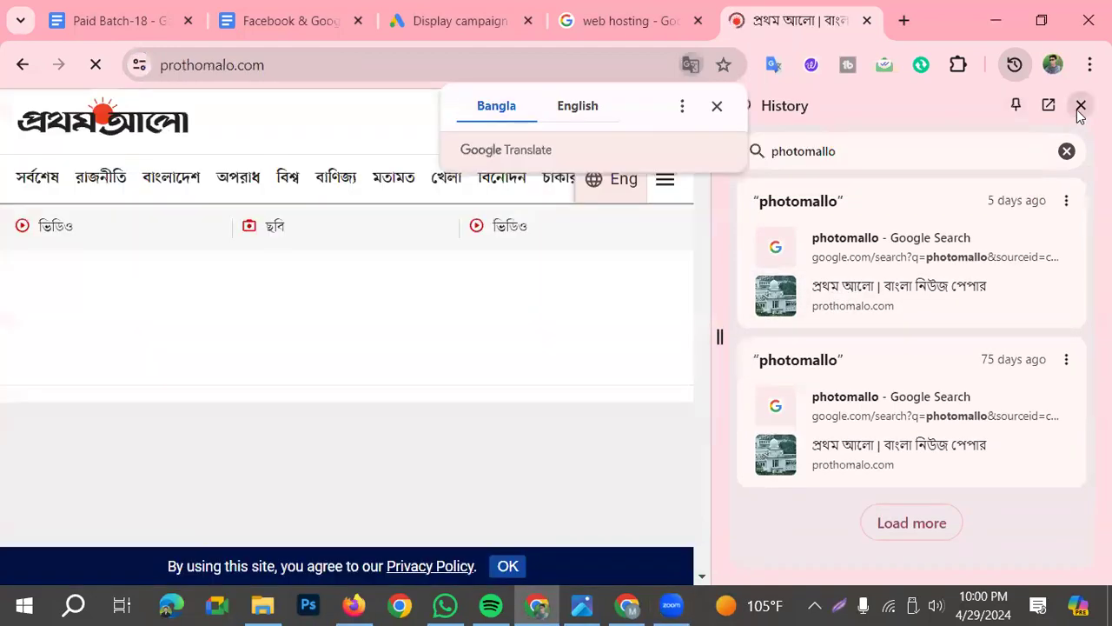
pyautogui.click(1080, 105)
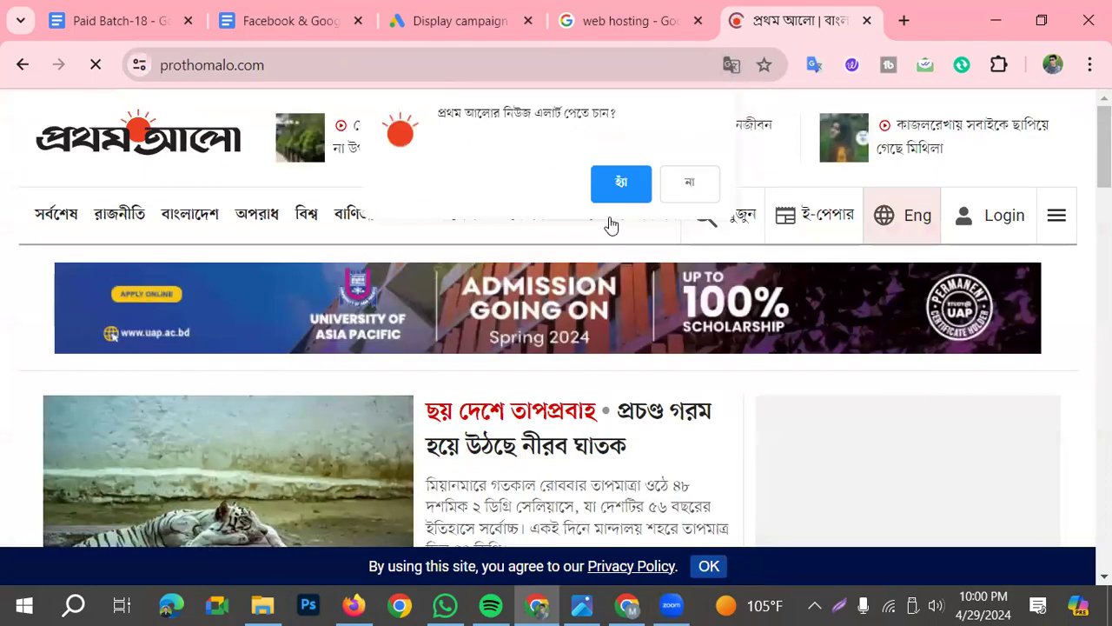
pyautogui.click(709, 565)
# Look through the Prothom Alo home page for display ads, including the Crown Cement banner fixed below the articles
pyautogui.scroll(-2, 391, 498)
pyautogui.scroll(-1, 391, 493)
pyautogui.scroll(3, 418, 486)
pyautogui.scroll(-9, 417, 486)
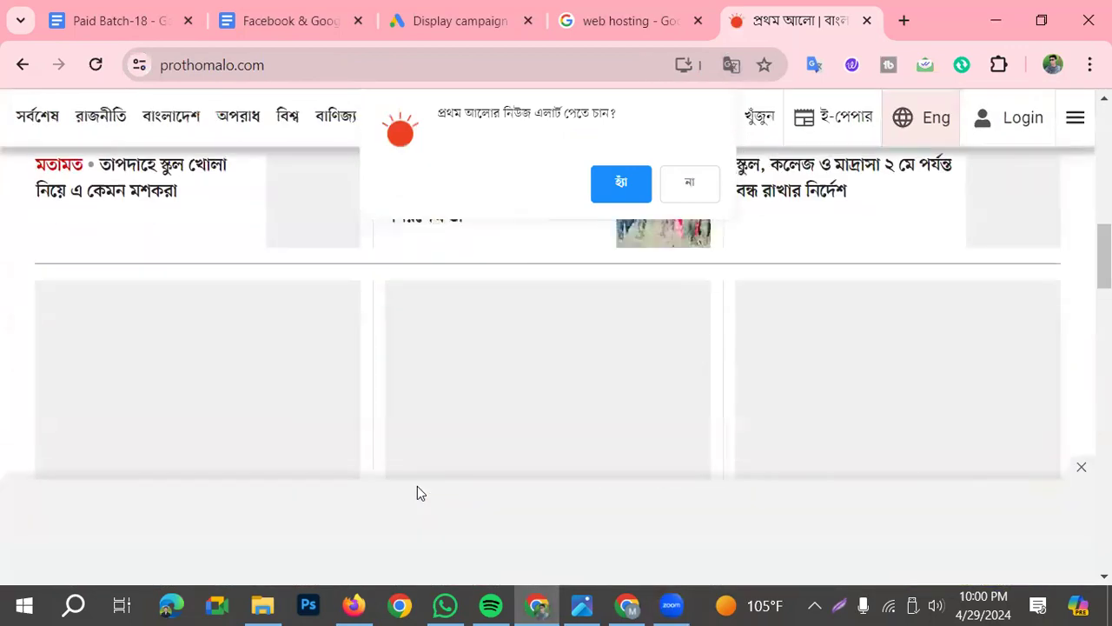
pyautogui.scroll(-5, 417, 493)
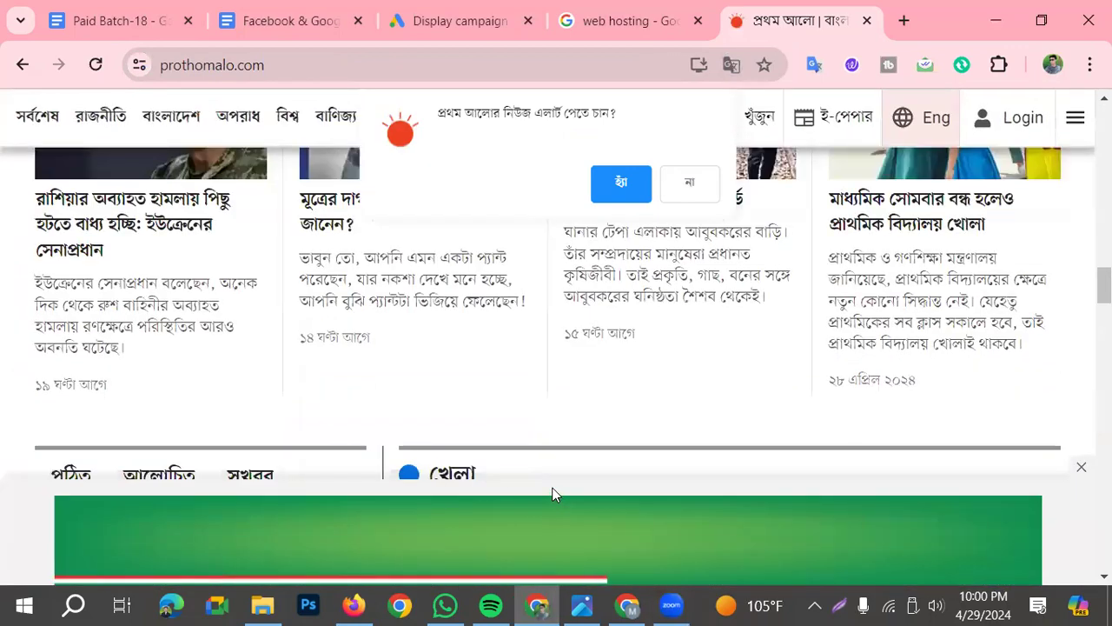
pyautogui.scroll(-1, 556, 494)
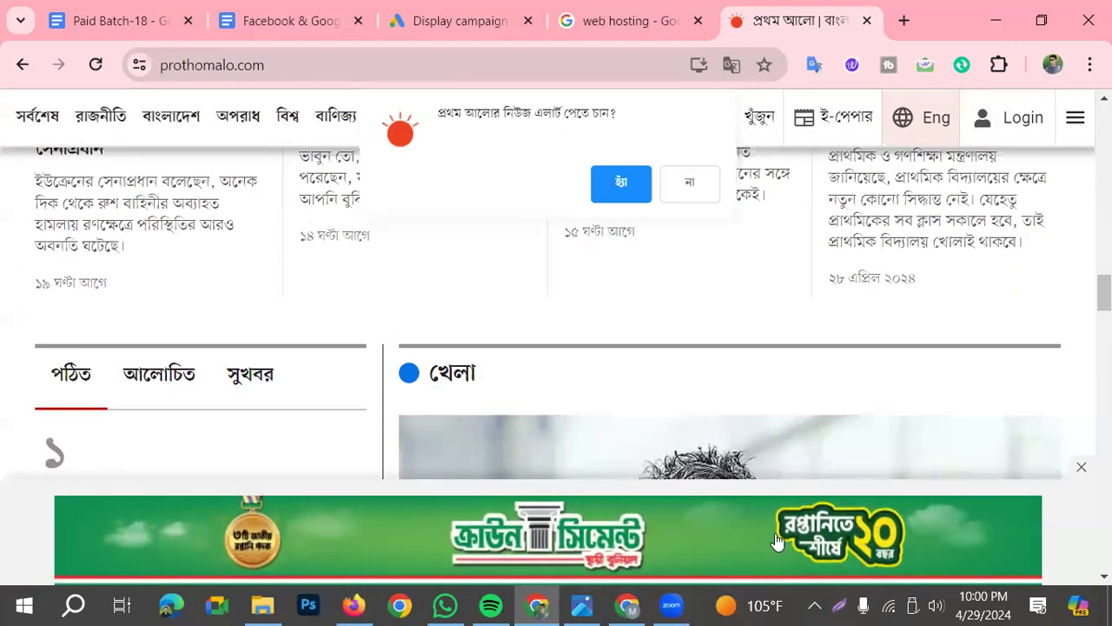
pyautogui.scroll(1, 625, 365)
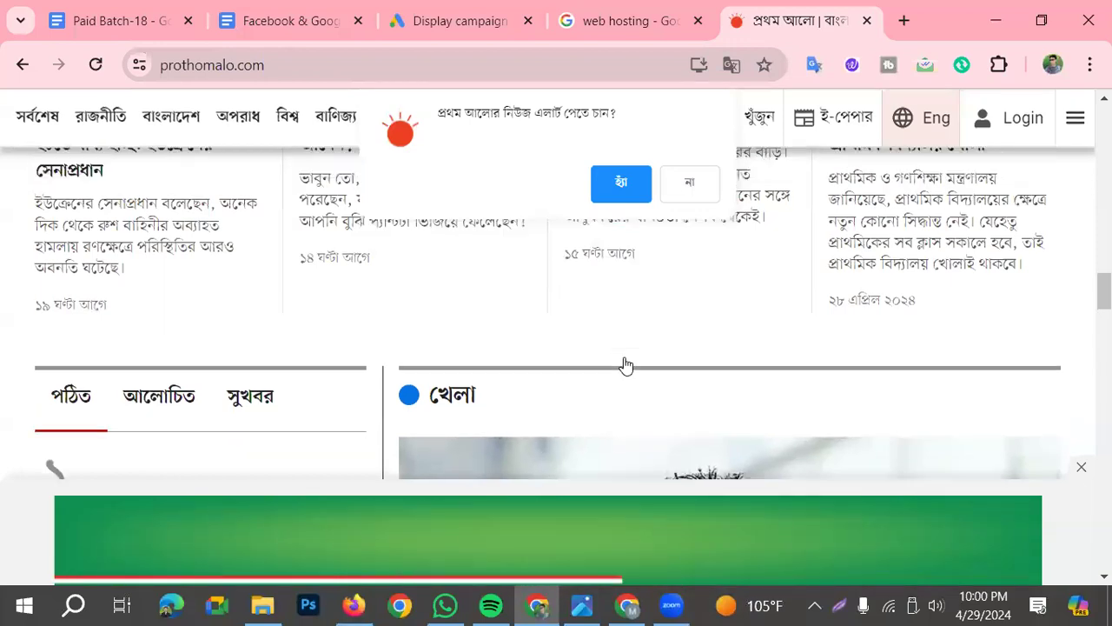
pyautogui.scroll(6, 626, 365)
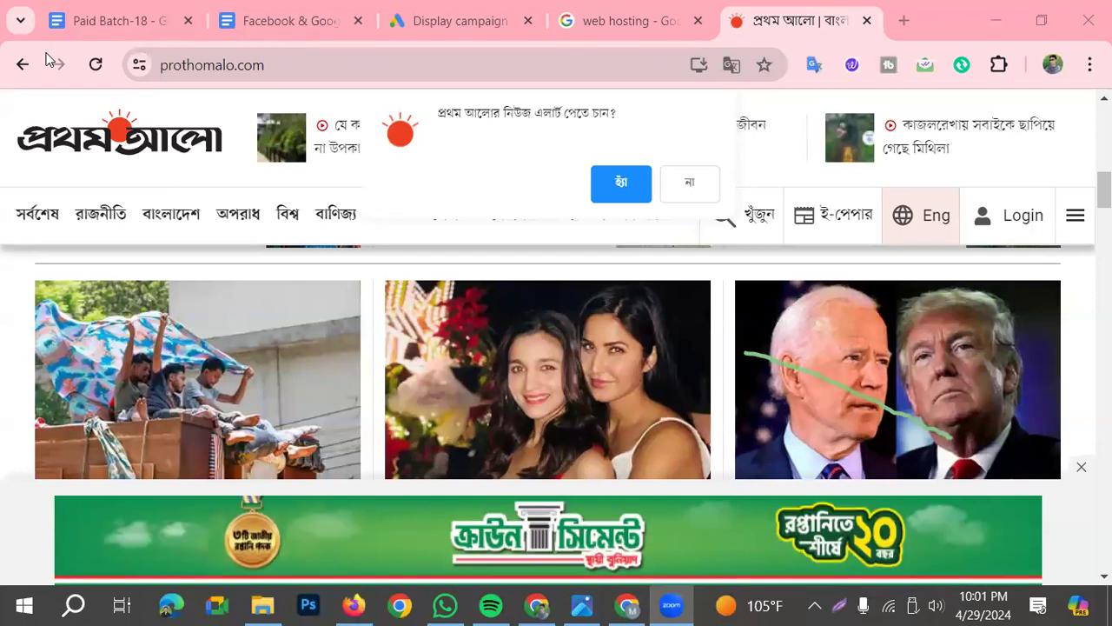
# Examine the University of Asia Pacific banner and the Grameenphone ad with its Google ad label beside the lead story
pyautogui.scroll(5, 268, 281)
pyautogui.scroll(3, 1026, 367)
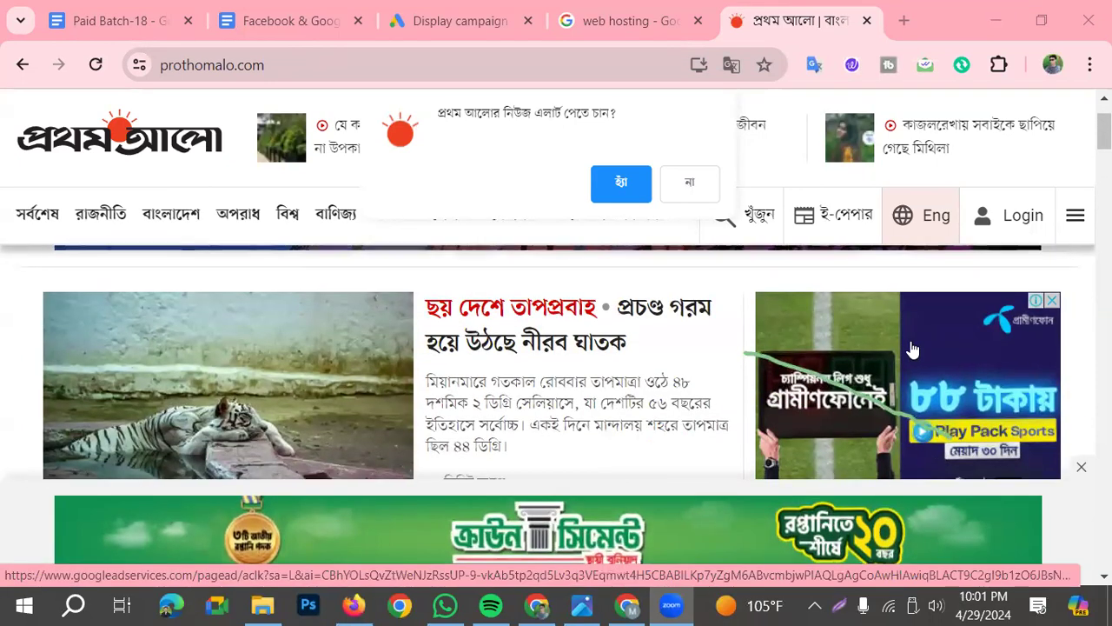
pyautogui.scroll(-1, 909, 348)
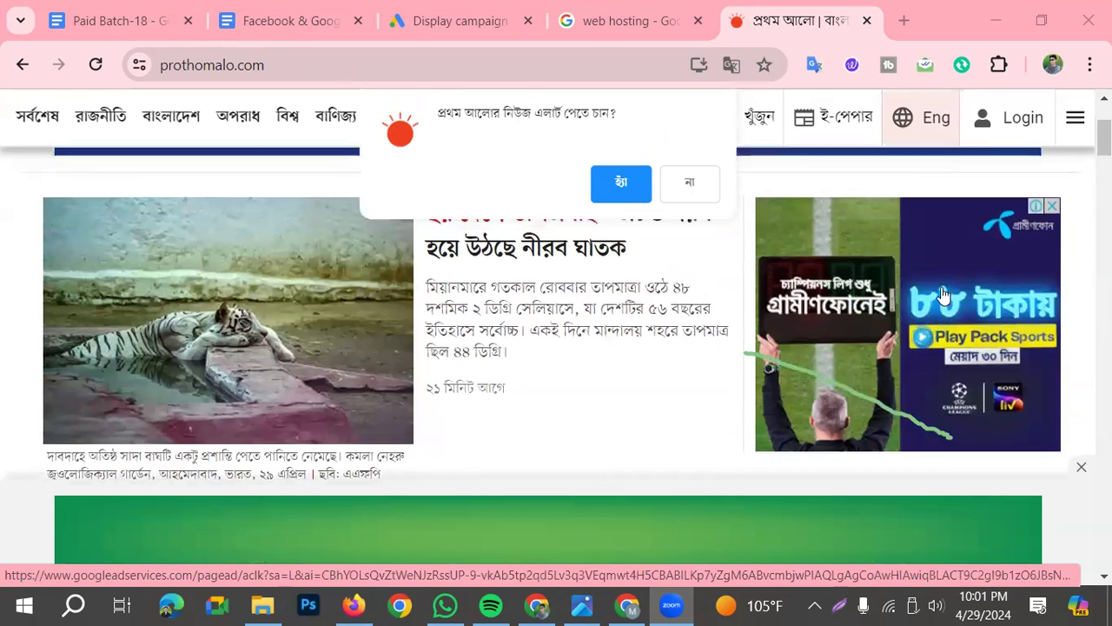
pyautogui.scroll(3, 380, 347)
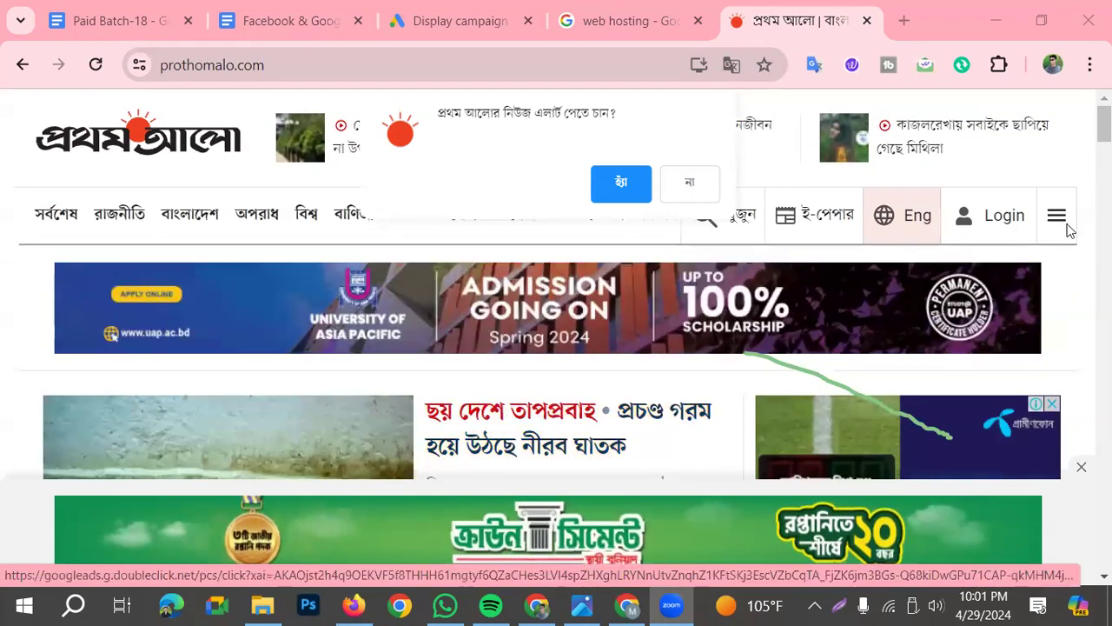
pyautogui.scroll(-1, 830, 381)
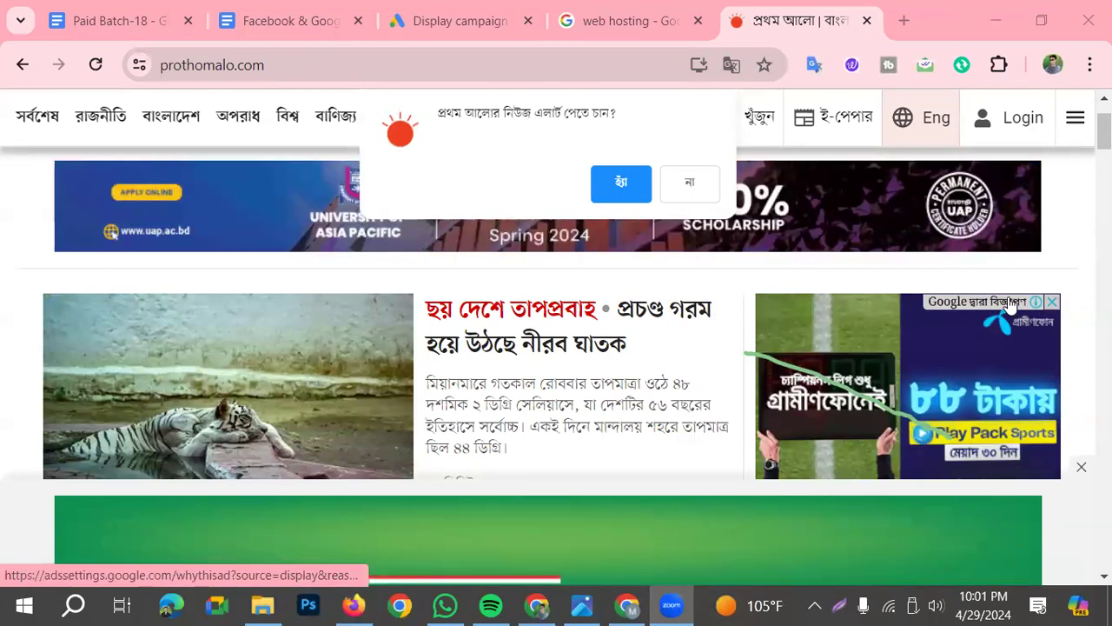
pyautogui.scroll(-1, 842, 524)
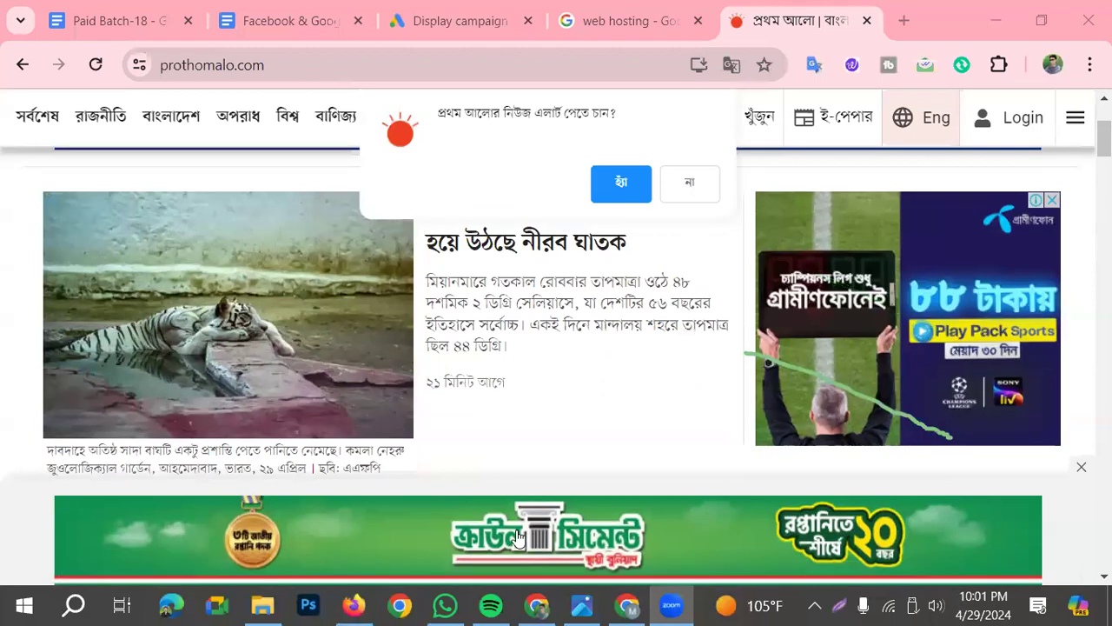
# Compare the Crown Cement banner shown along the news articles with the Grameenphone display ad near the page header
pyautogui.scroll(-1, 169, 546)
pyautogui.scroll(-1, 704, 569)
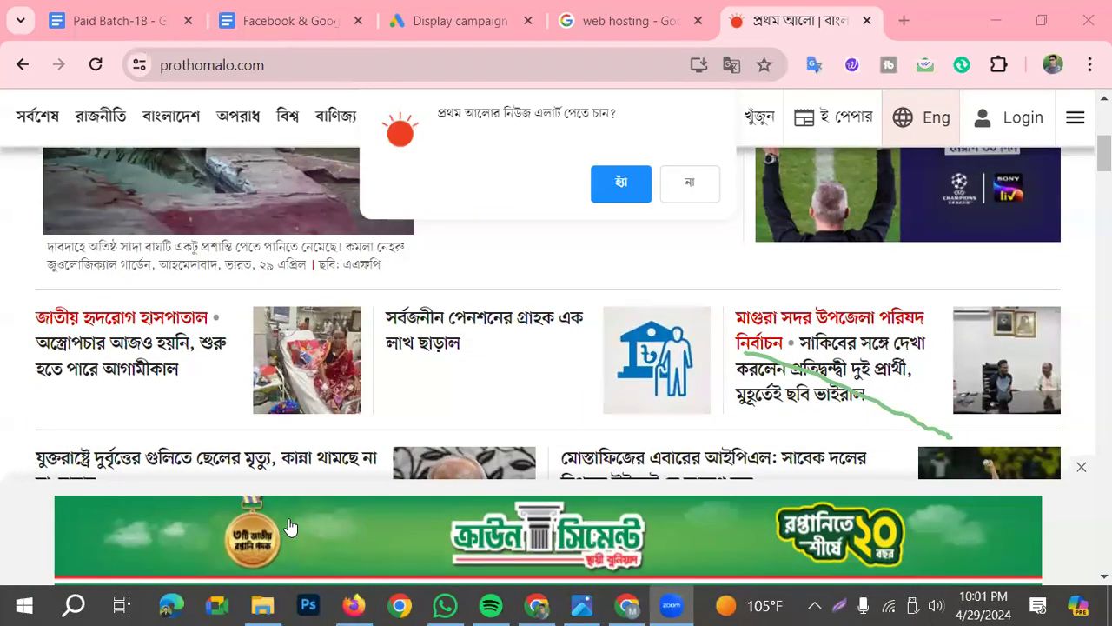
pyautogui.scroll(-1, 300, 529)
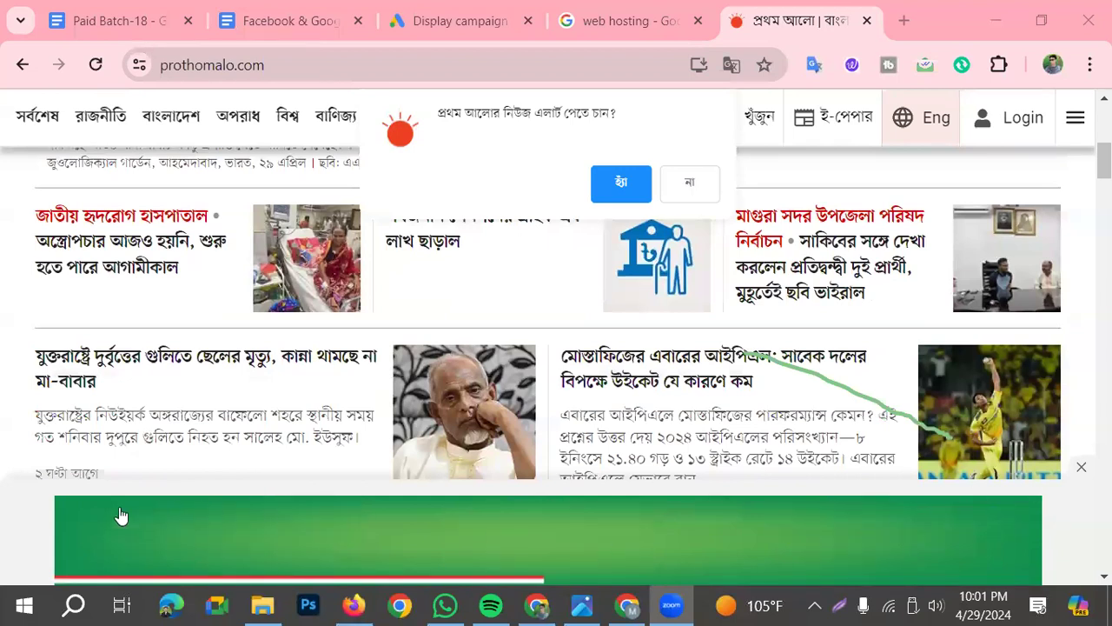
pyautogui.scroll(-2, 637, 566)
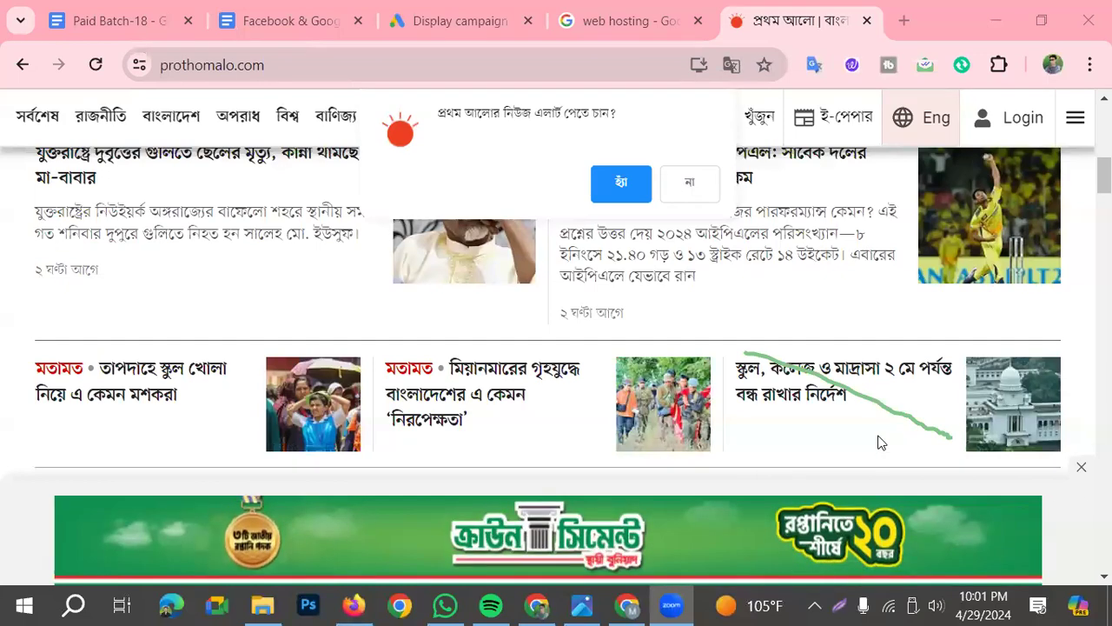
pyautogui.scroll(3, 907, 388)
pyautogui.scroll(2, 1032, 330)
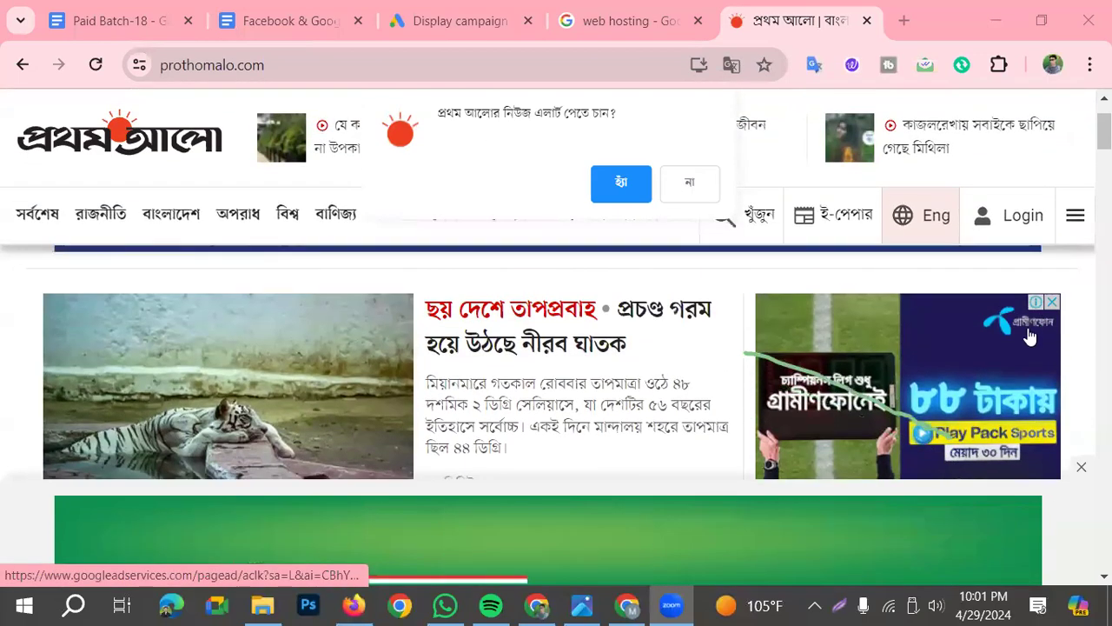
pyautogui.scroll(1, 1008, 330)
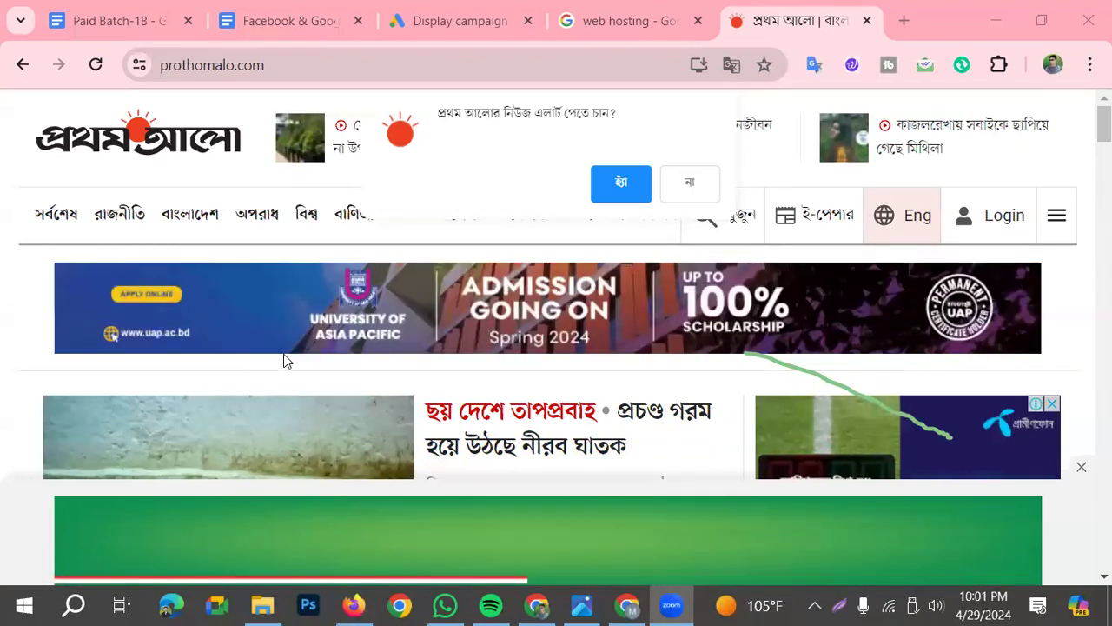
pyautogui.scroll(-3, 758, 467)
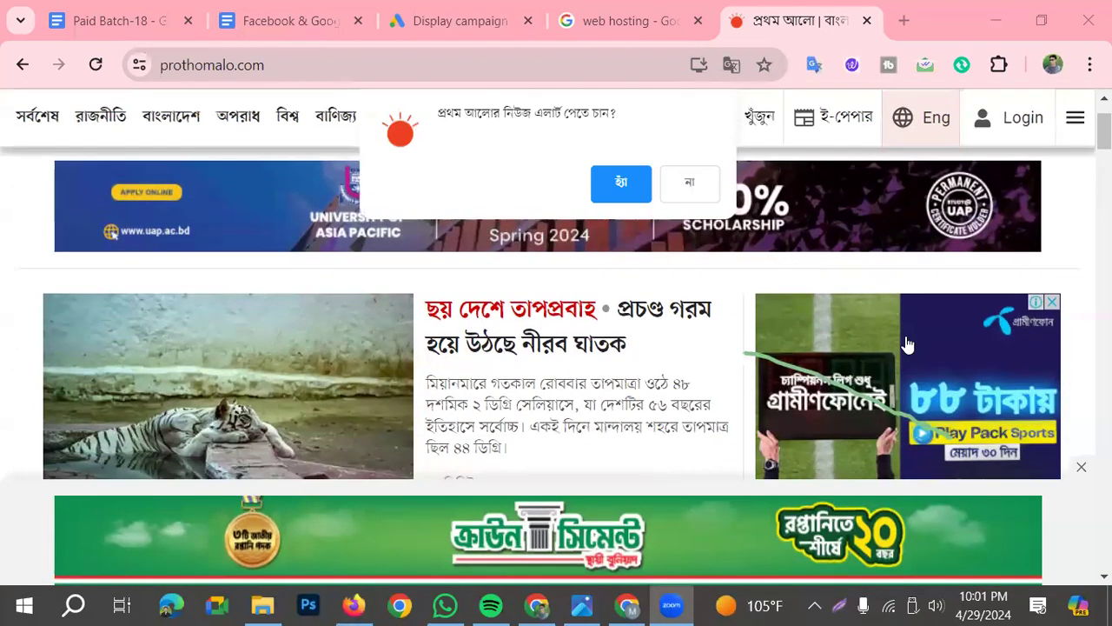
pyautogui.scroll(2, 964, 365)
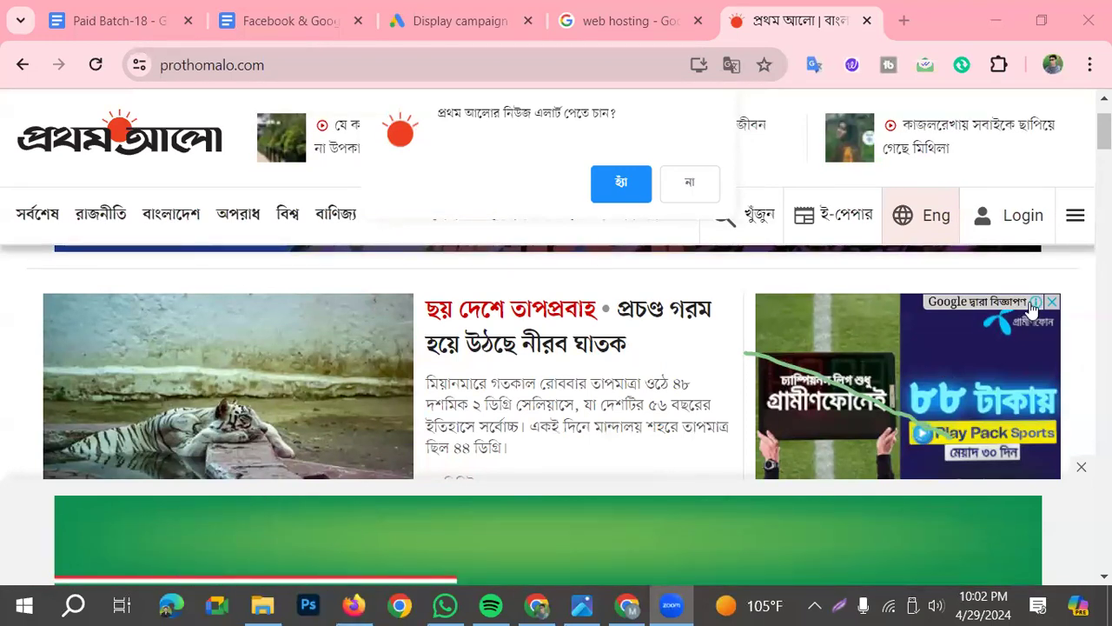
# Return to the "Facebook & Google Ads" document and read the fifth question, on keywords
pyautogui.click(330, 23)
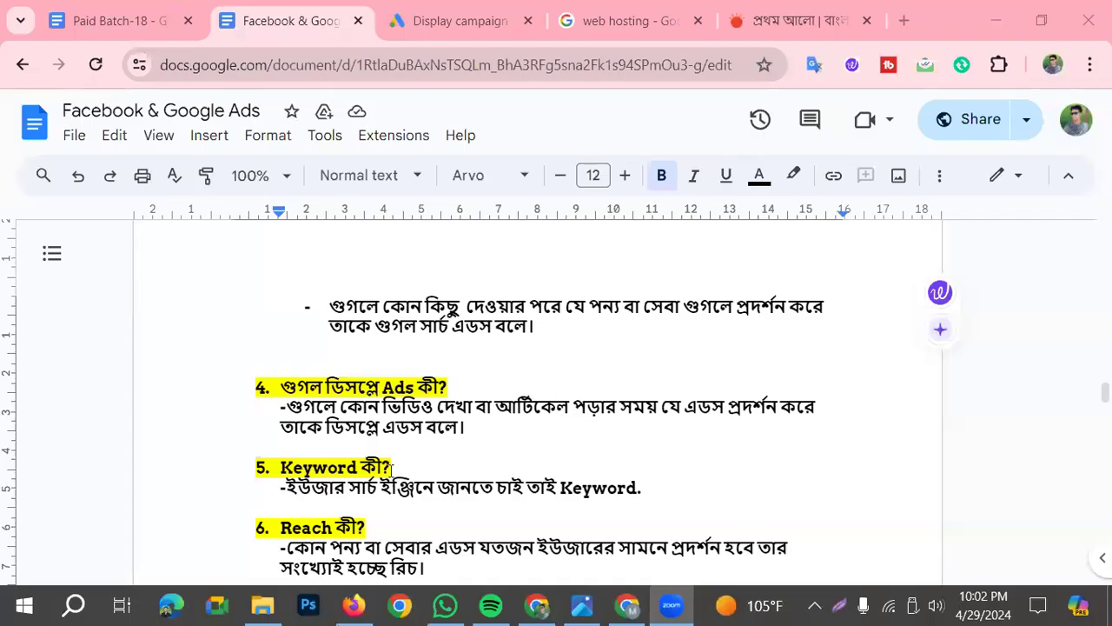
pyautogui.scroll(-2, 389, 451)
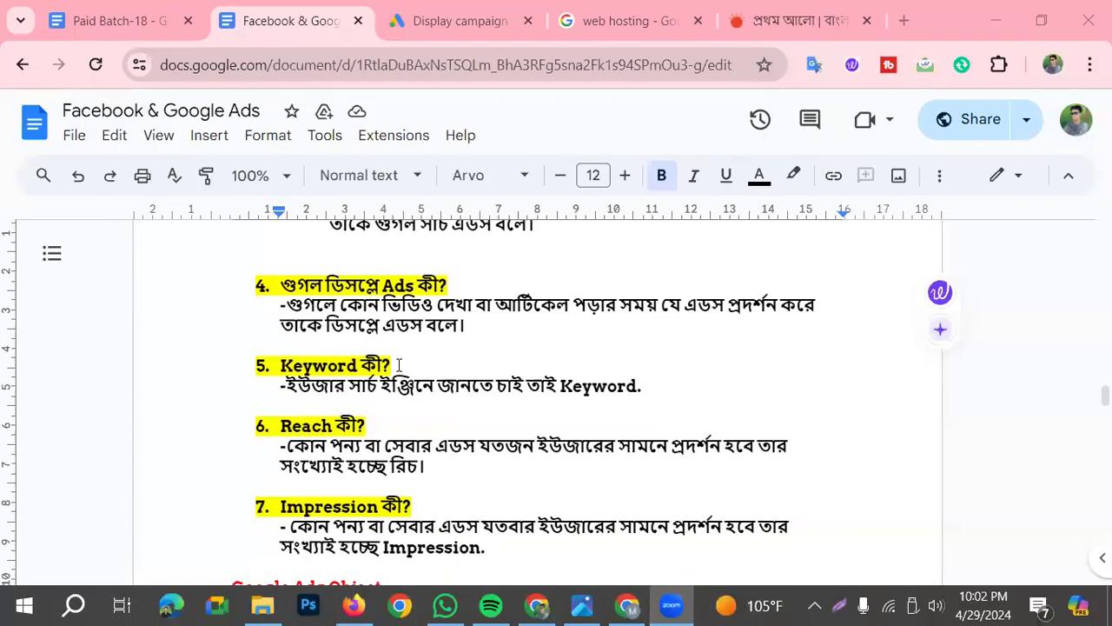
pyautogui.scroll(2, 399, 370)
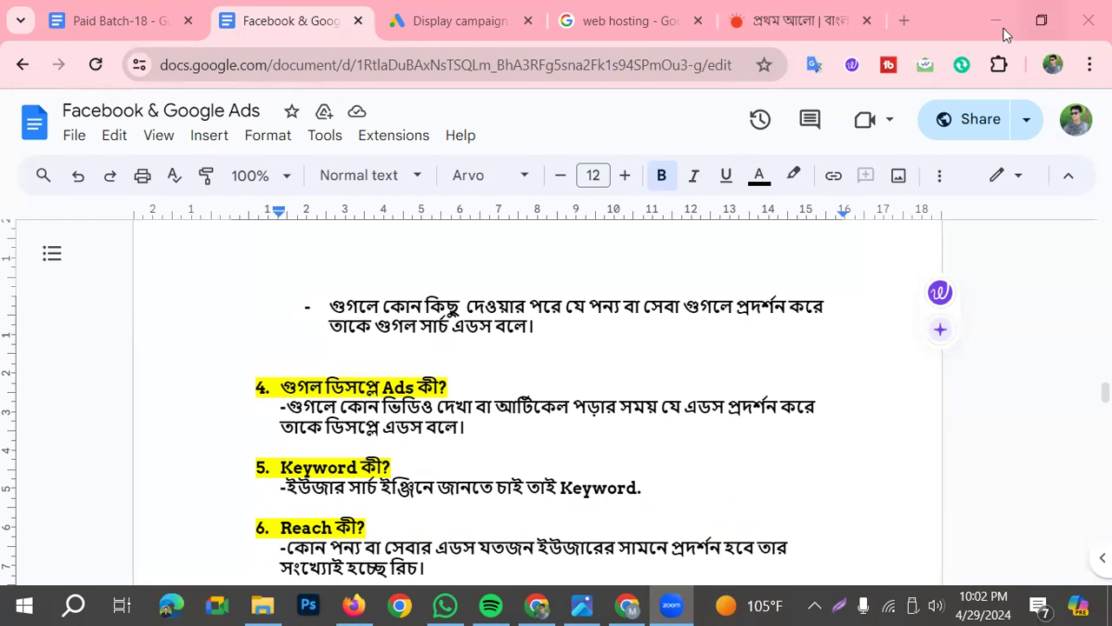
# Search Google for "digital marketing" in a new browser tab
pyautogui.click(915, 17)
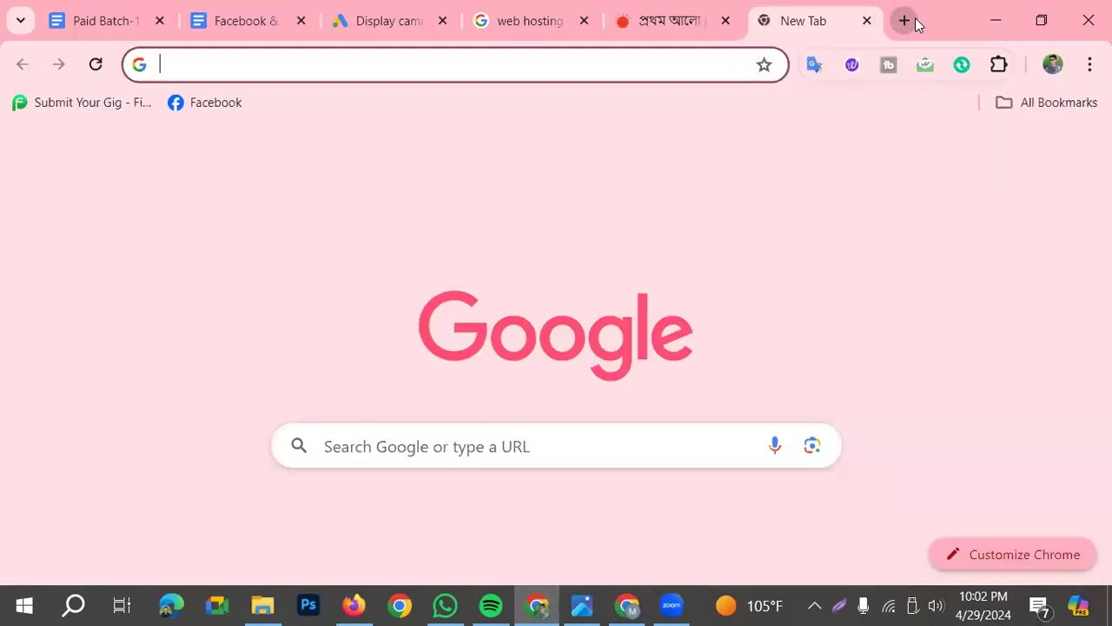
pyautogui.click(337, 73)
pyautogui.write('digt')
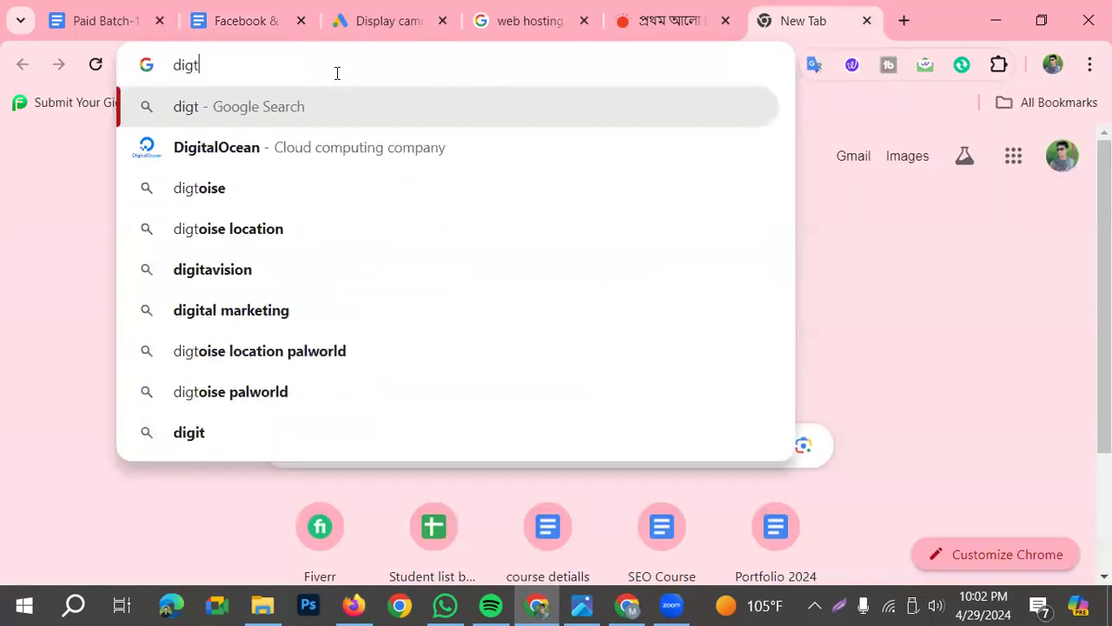
pyautogui.press('BackSpace')
pyautogui.write('ital')
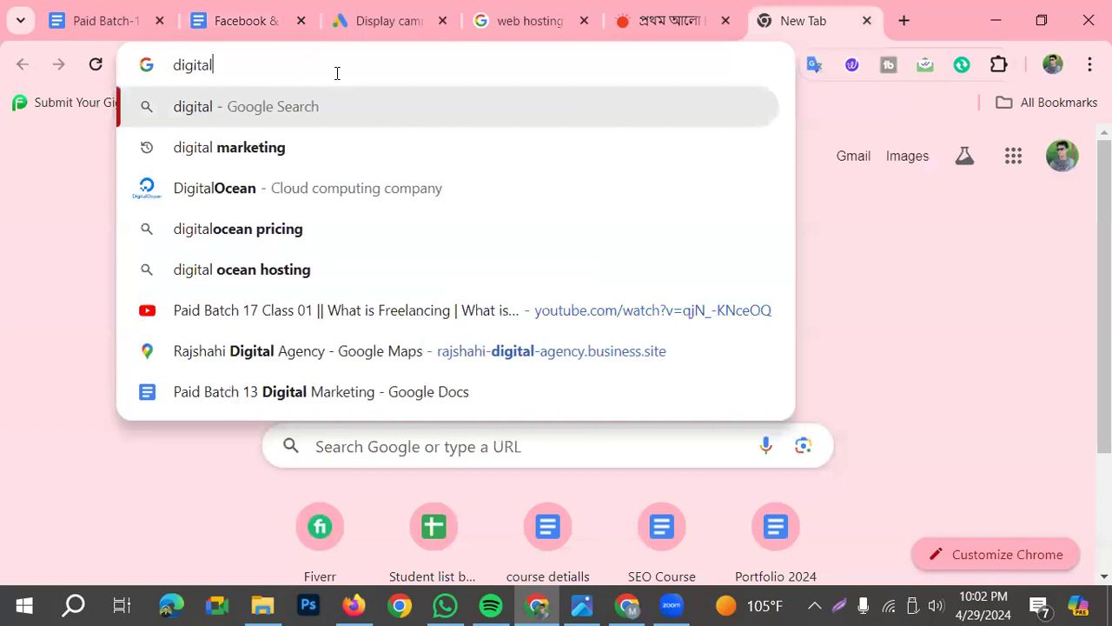
pyautogui.write(' marketing')
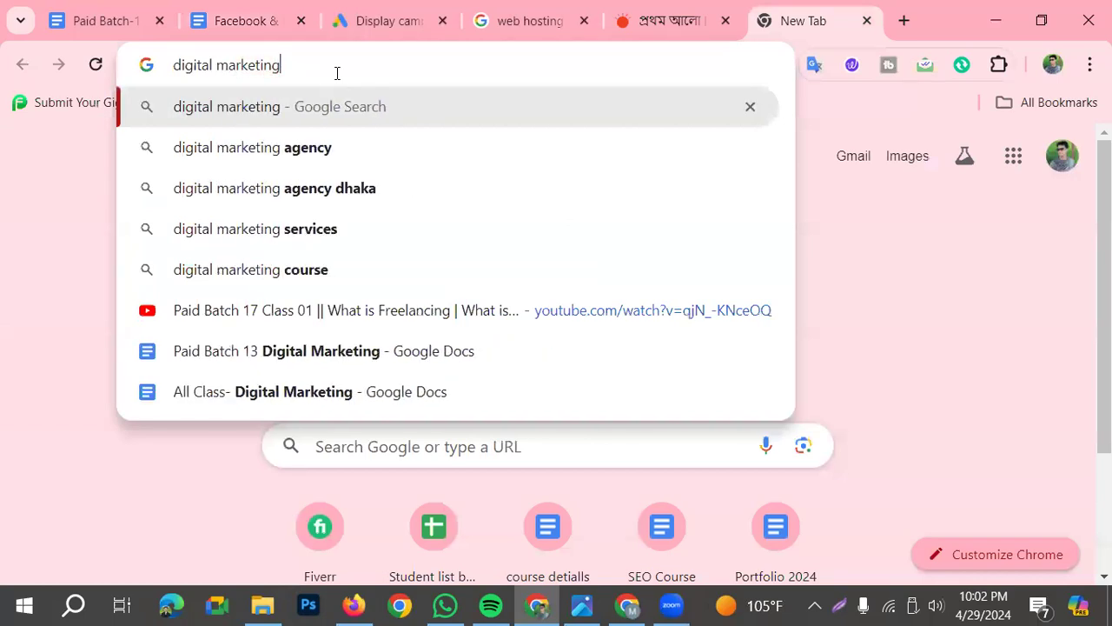
pyautogui.press('Return')
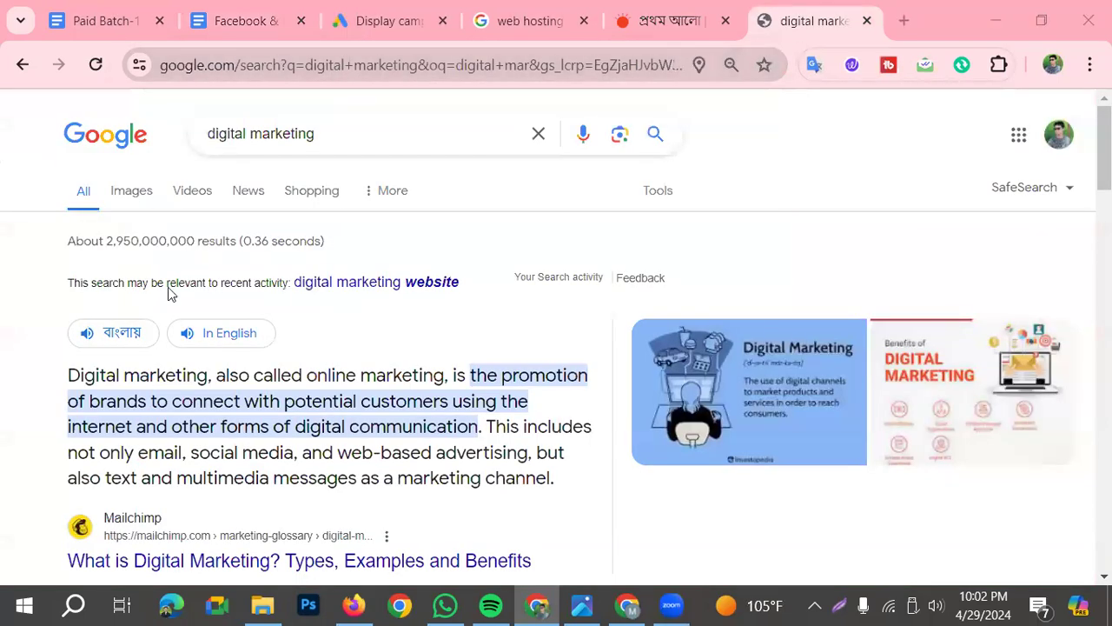
# Find every occurrence of "digital marketing" on the search results page
pyautogui.scroll(-3, 200, 347)
pyautogui.scroll(3, 238, 412)
pyautogui.hotkey('ctrl', 'f')
pyautogui.write('d')
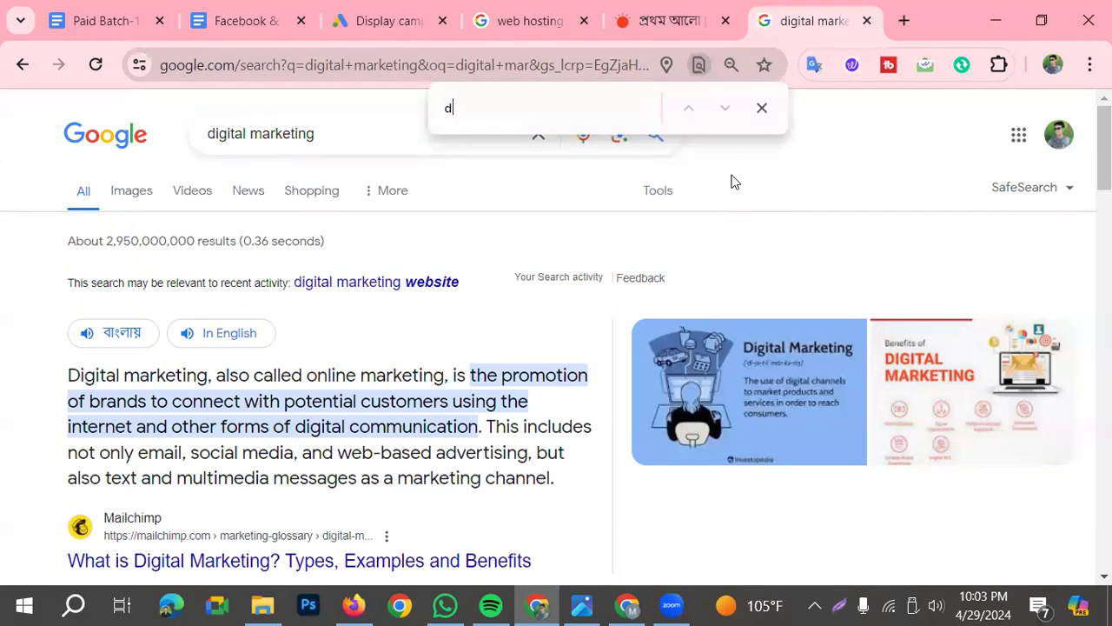
pyautogui.write('igital marketi')
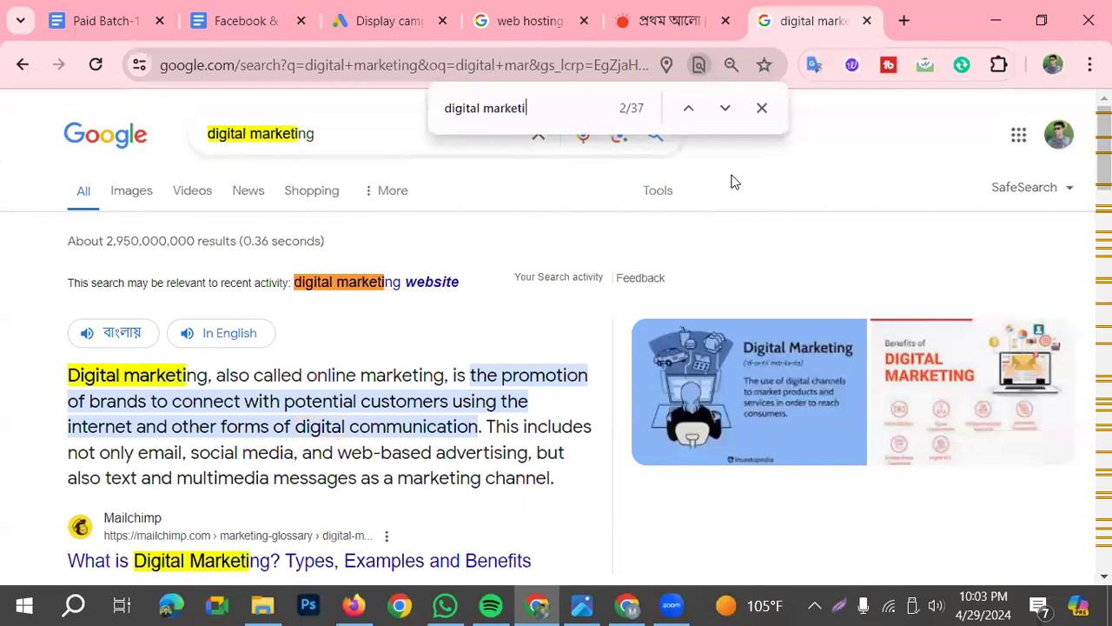
pyautogui.write('ng')
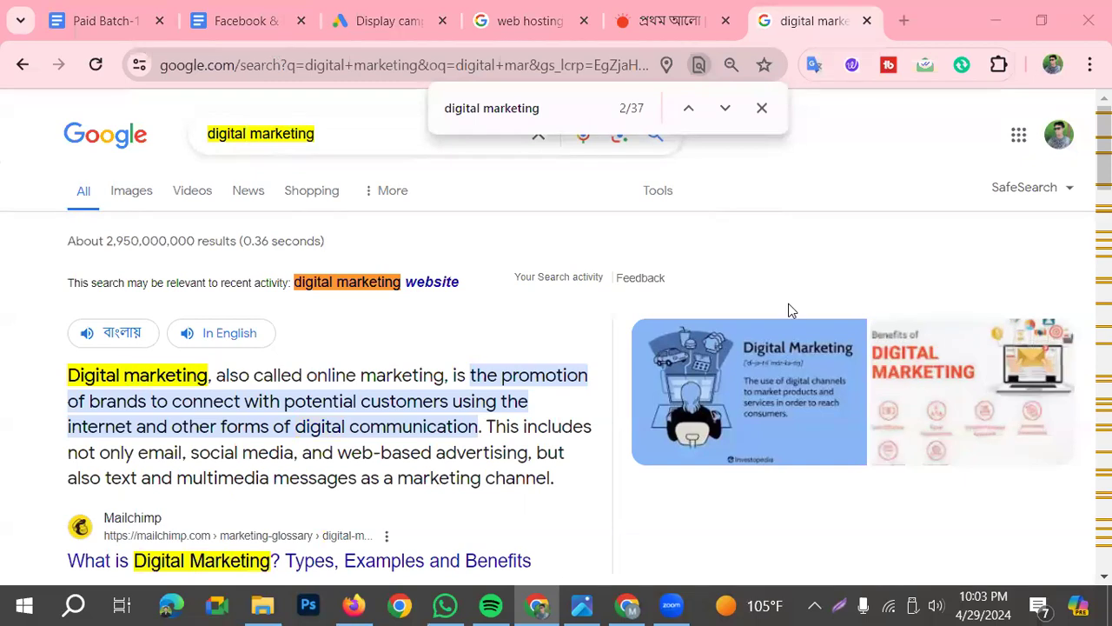
# Return to the "Facebook & Google Ads" document and read the sixth and seventh questions, on reach and impression
pyautogui.click(222, 22)
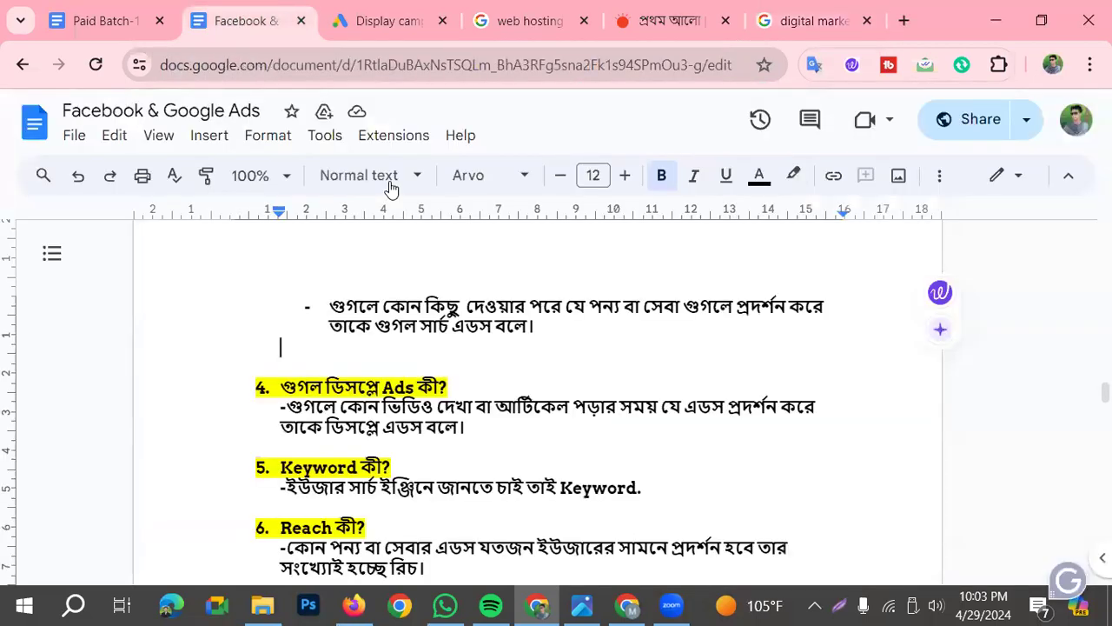
pyautogui.scroll(-2, 479, 492)
pyautogui.scroll(-2, 464, 487)
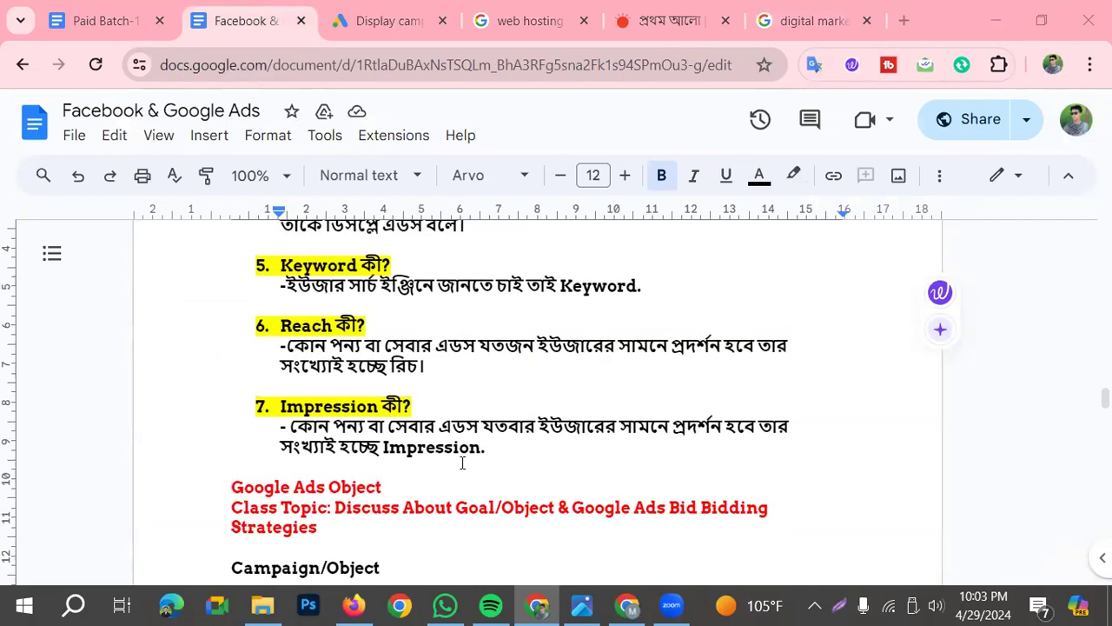
# Switch to the Prothom Alo news site and examine the Grameenphone display ad beside the lead story
pyautogui.scroll(2, 463, 463)
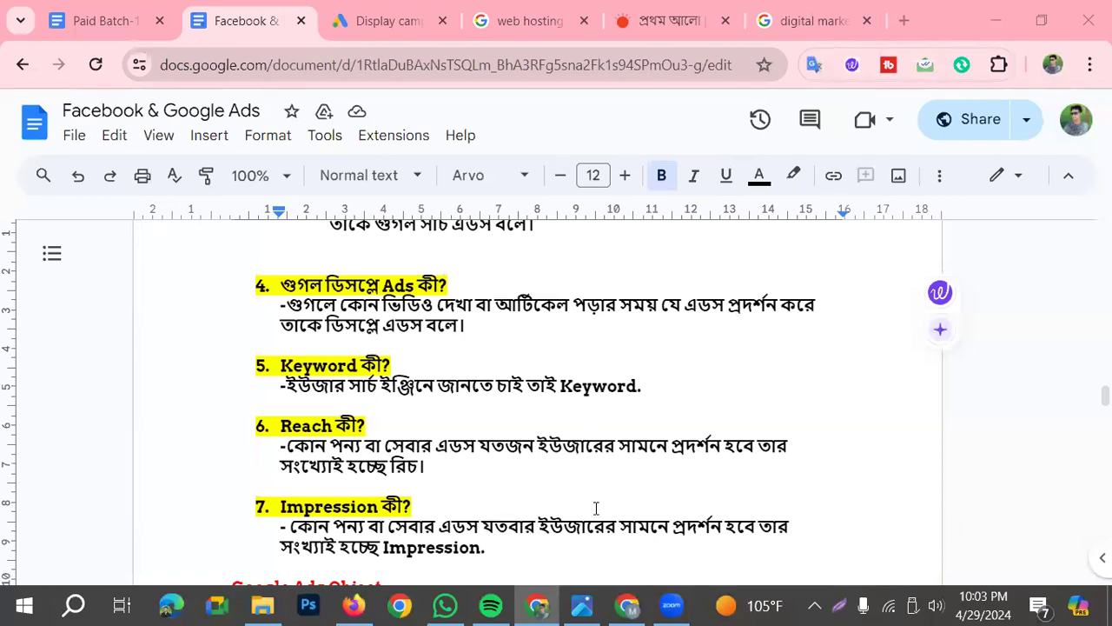
pyautogui.click(661, 24)
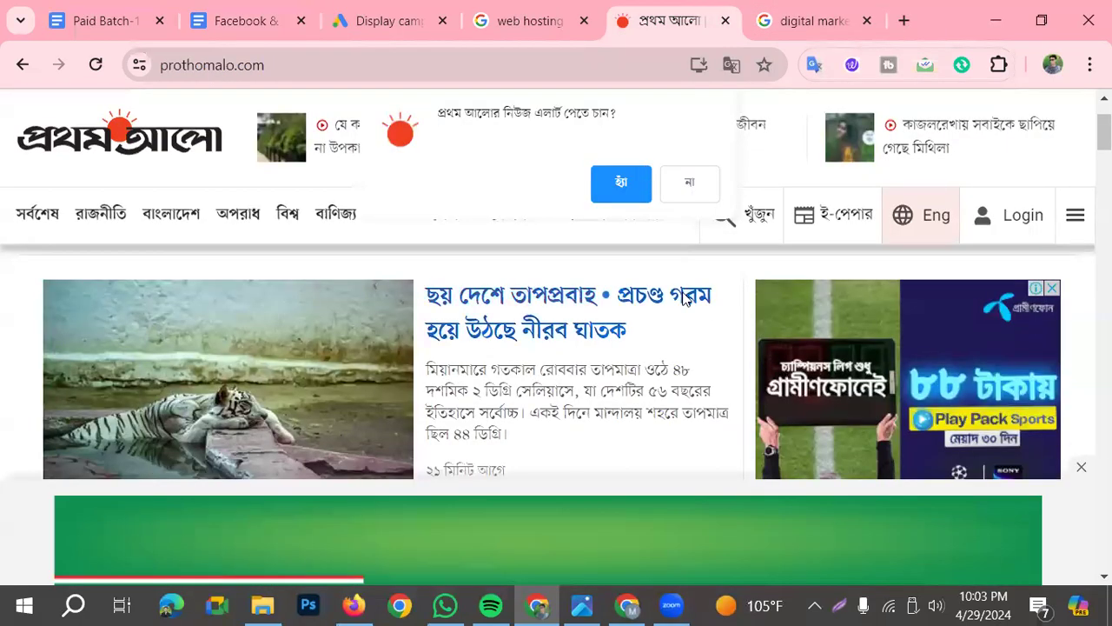
pyautogui.scroll(-5, 685, 317)
pyautogui.scroll(3, 1051, 391)
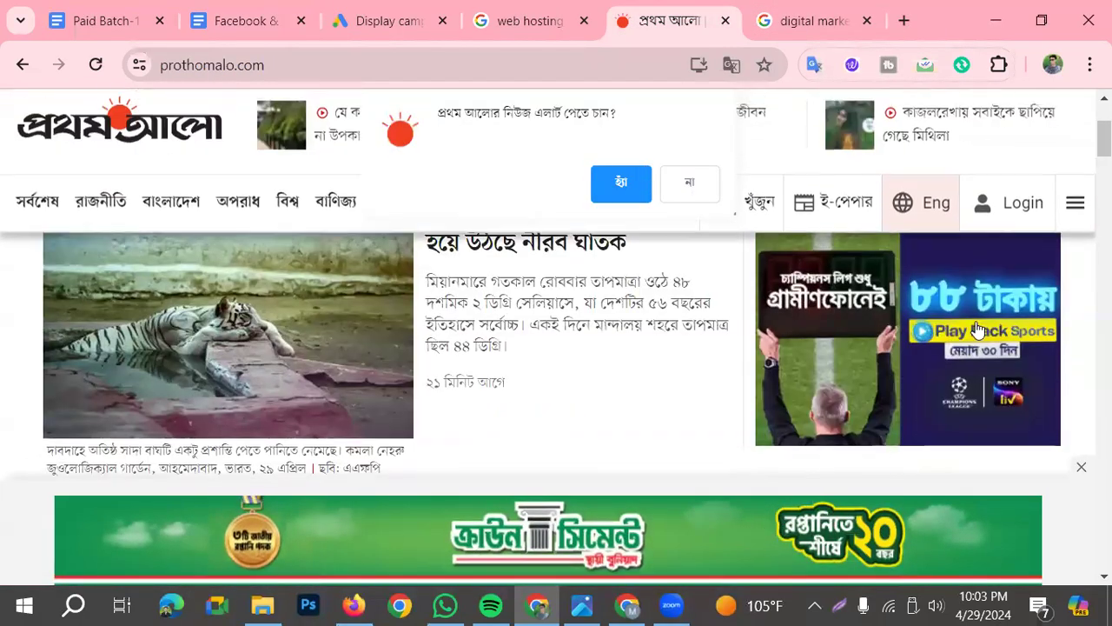
pyautogui.scroll(1, 1062, 368)
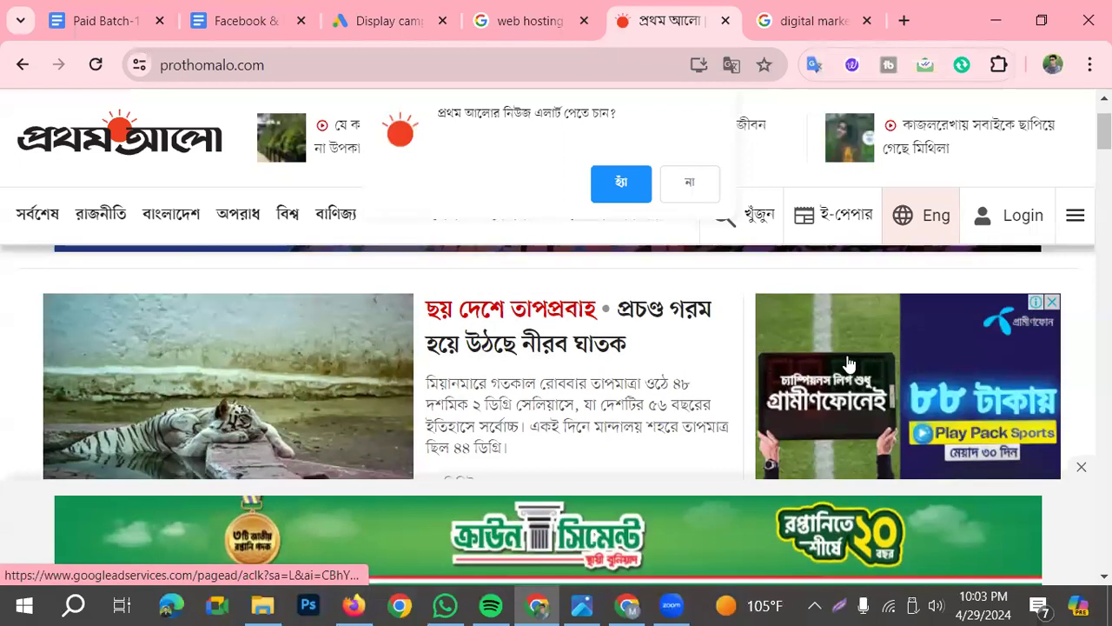
# Open the Grameenphone ad's landing page, then reread the reach and impression answers in the "Facebook & Google Ads" document
pyautogui.click(925, 379)
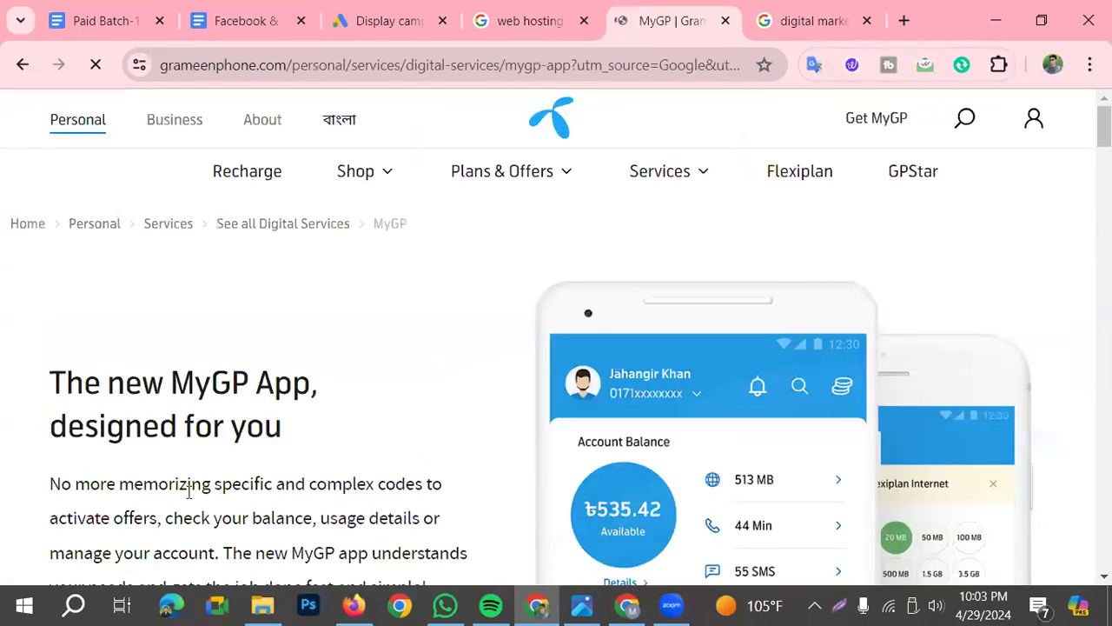
pyautogui.scroll(-3, 216, 459)
pyautogui.scroll(3, 491, 472)
pyautogui.click(231, 11)
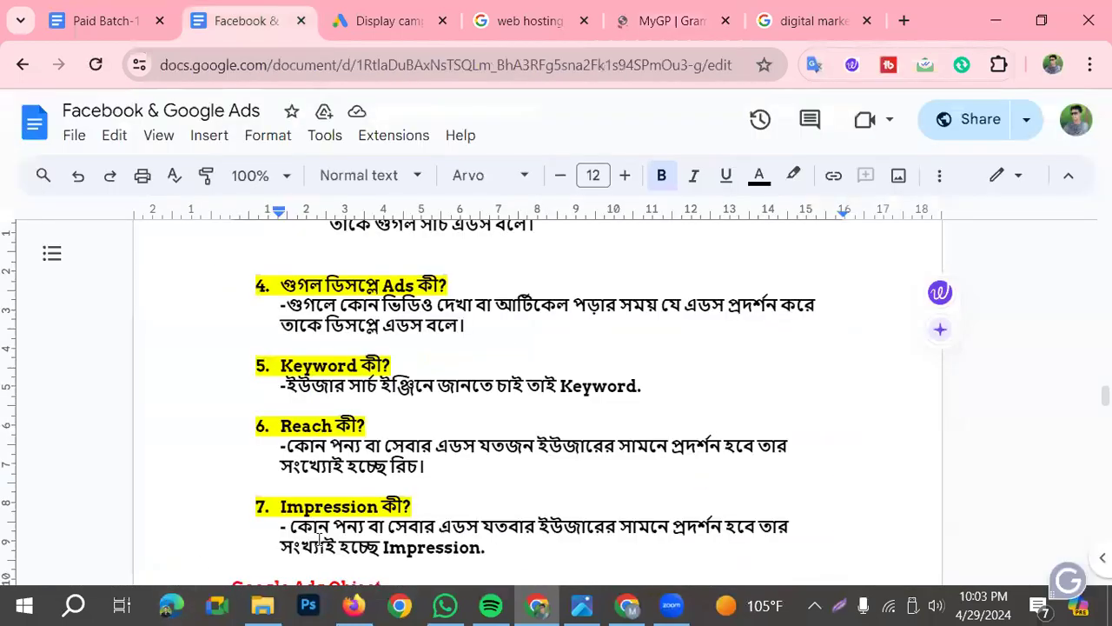
pyautogui.scroll(-1, 388, 504)
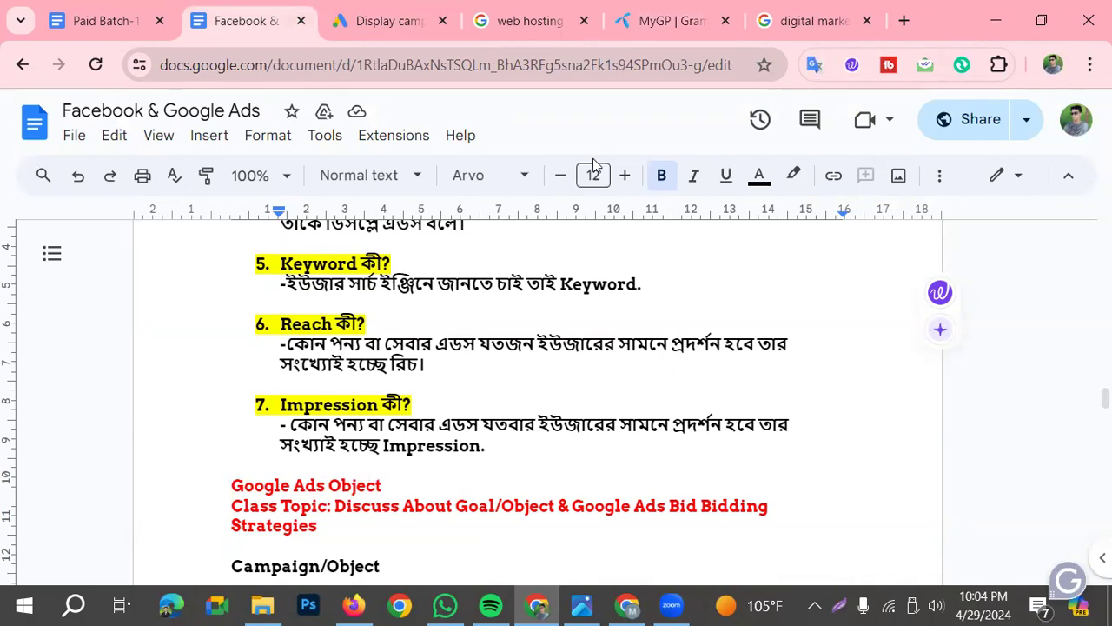
# Revisit the MyGP landing page, look it over and dismiss its notification request
pyautogui.click(672, 21)
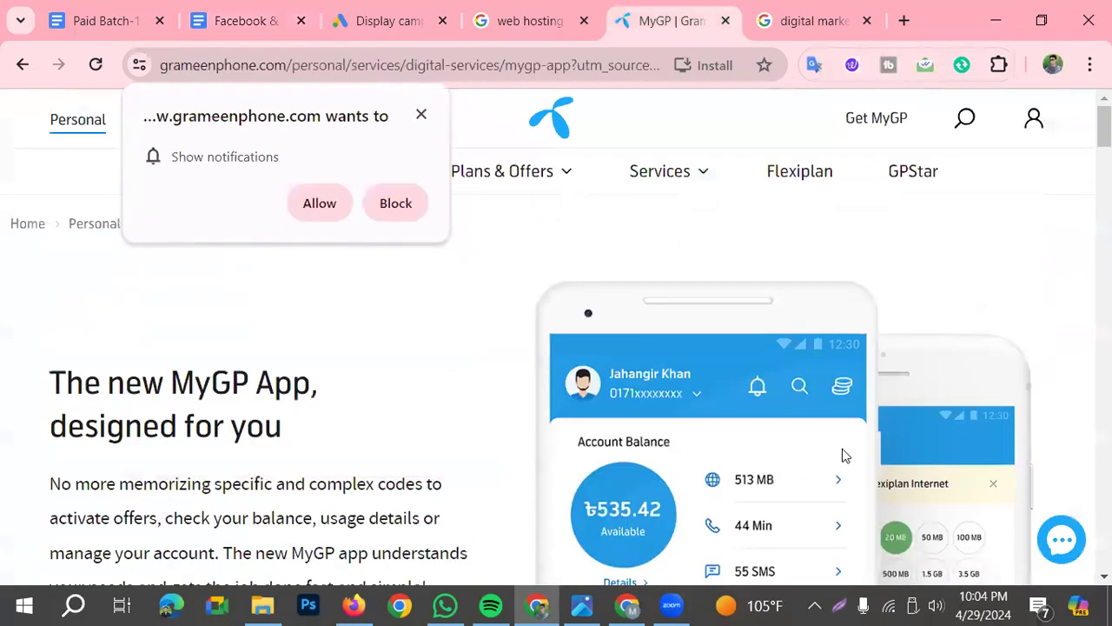
pyautogui.scroll(-6, 576, 437)
pyautogui.scroll(6, 576, 437)
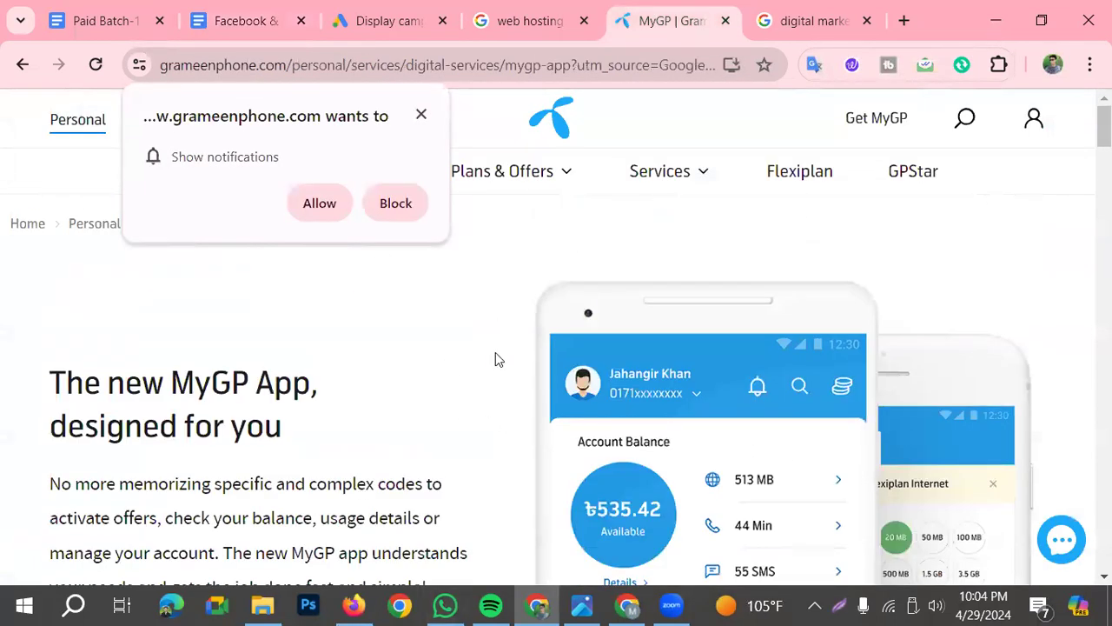
pyautogui.click(463, 263)
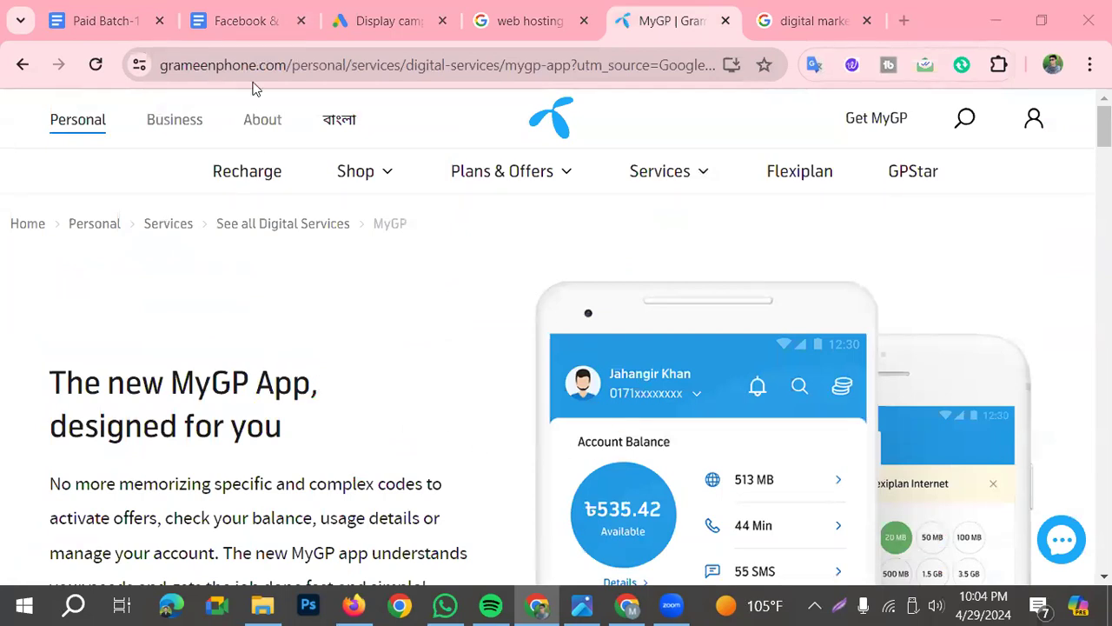
# Return to the "Facebook & Google Ads" document and point out the word "Impression" in the seventh answer
pyautogui.click(250, 28)
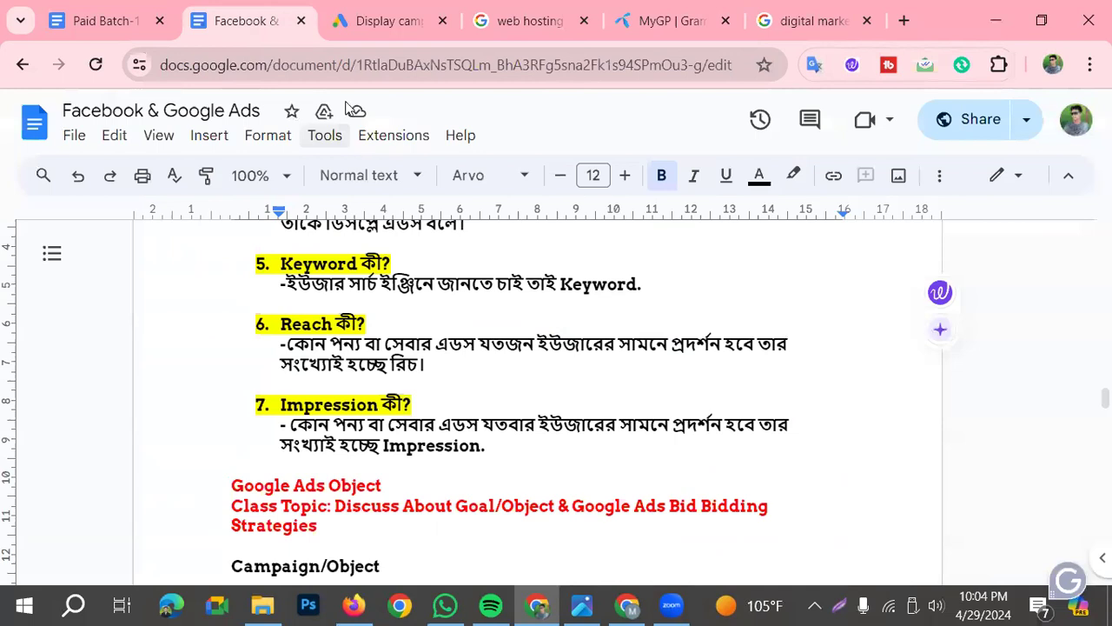
pyautogui.click(501, 463)
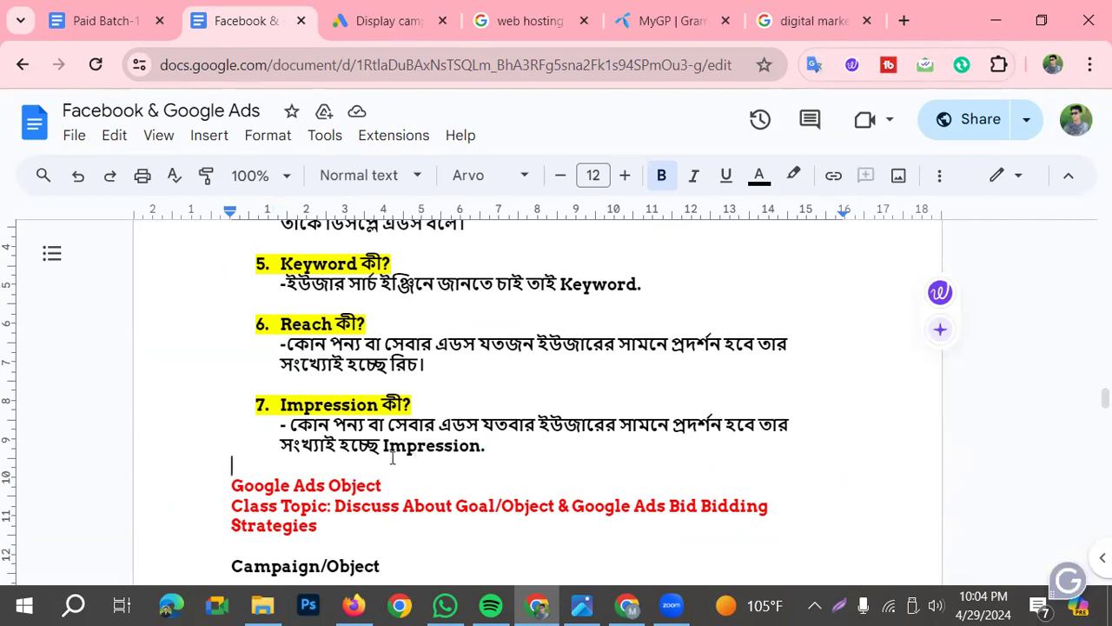
pyautogui.moveTo(382, 445); pyautogui.dragTo(458, 452)
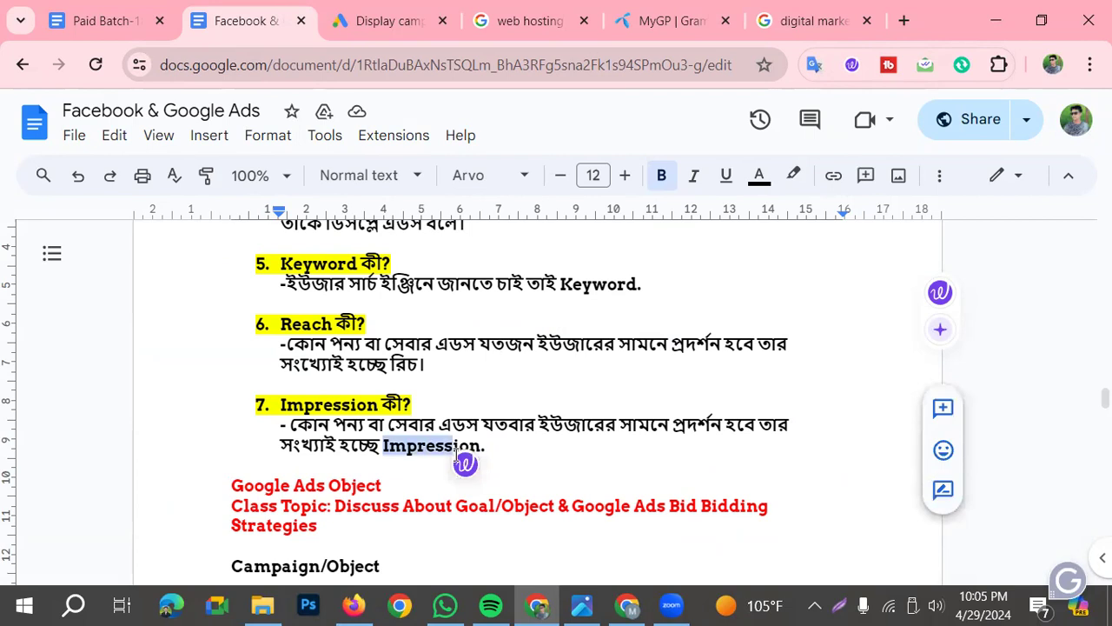
pyautogui.click(550, 467)
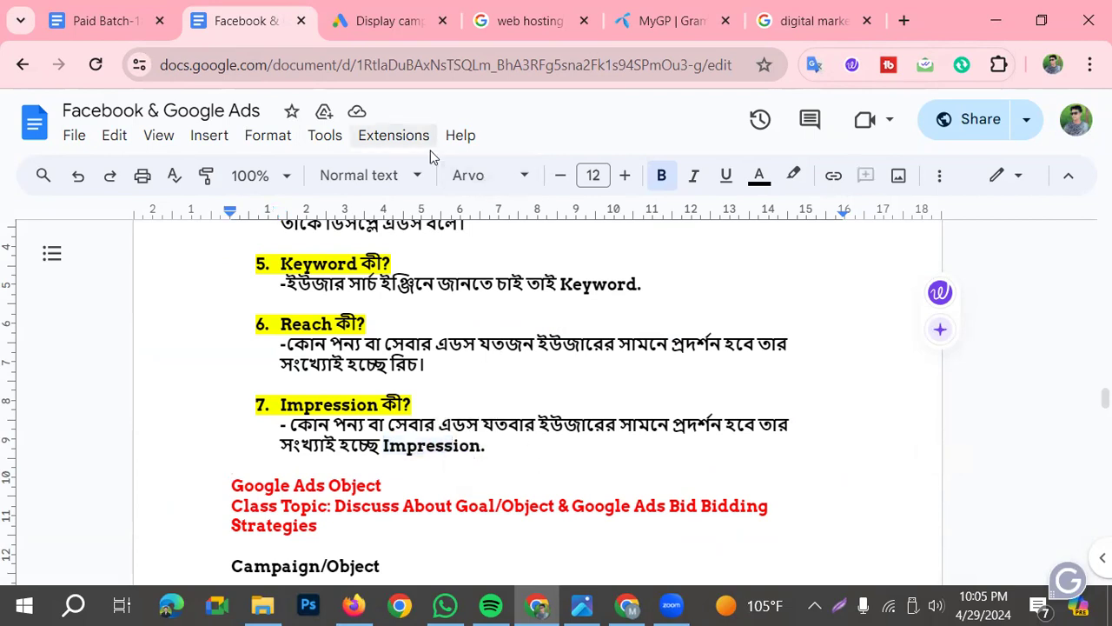
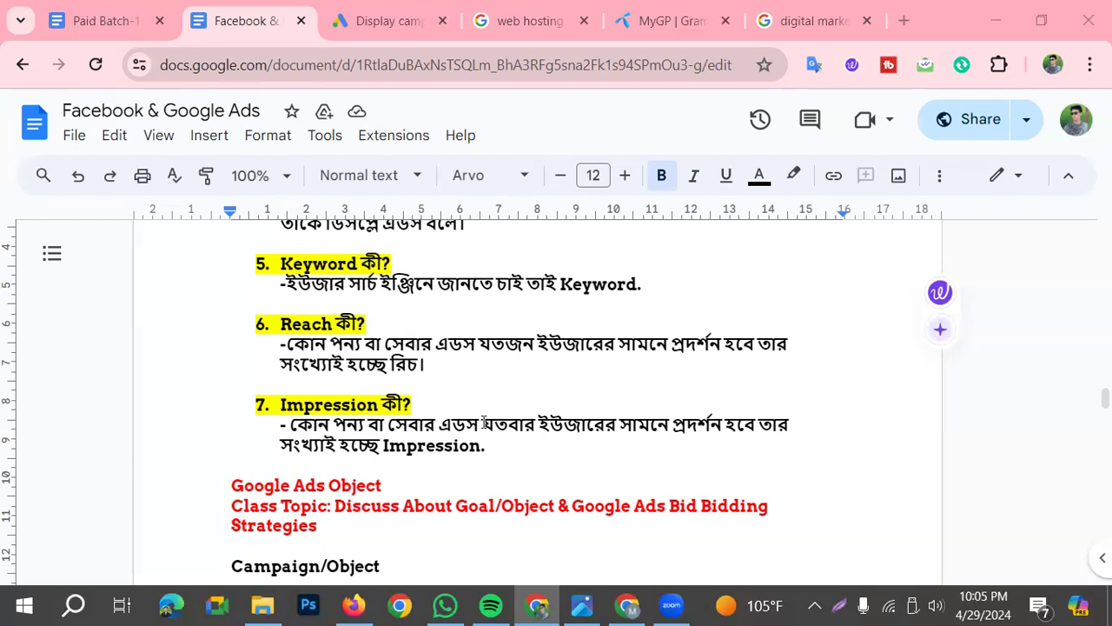
# Return to the "Facebook & Google Ads" document and read the Sale Campaign explanation under the Campaign/Object heading
pyautogui.click(649, 13)
pyautogui.click(479, 12)
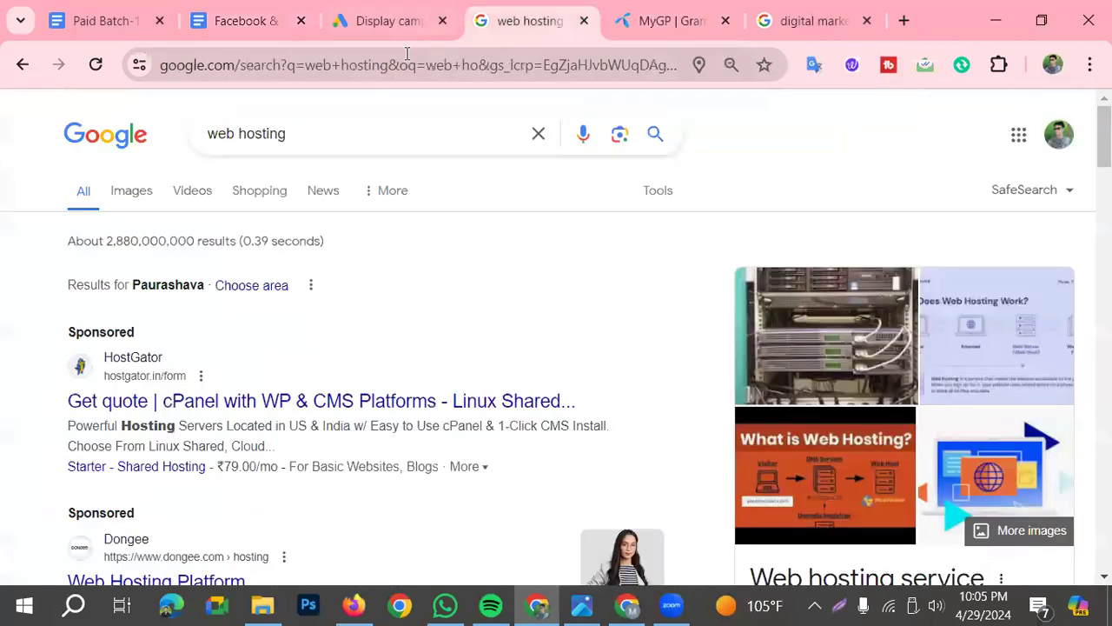
pyautogui.click(251, 20)
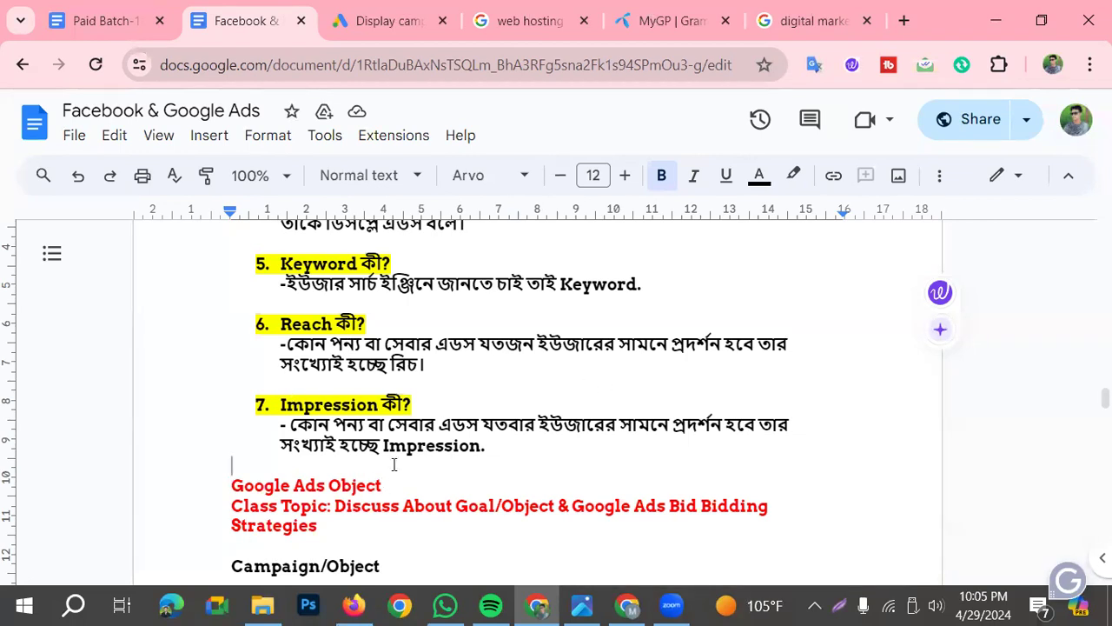
pyautogui.scroll(-1, 395, 462)
pyautogui.click(236, 445)
pyautogui.scroll(-1, 330, 470)
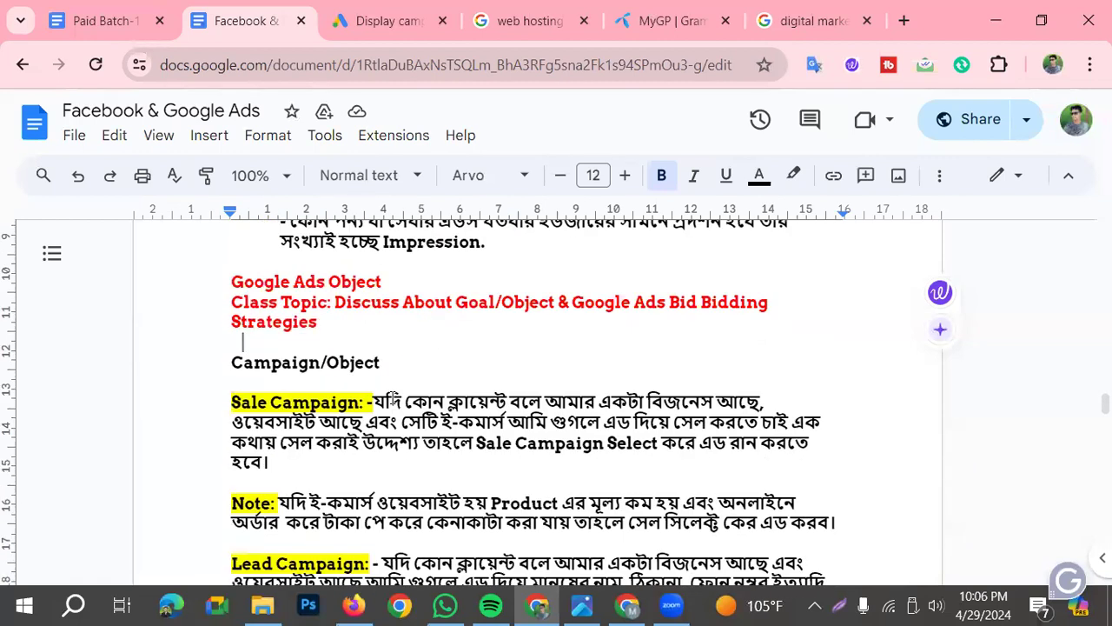
pyautogui.scroll(-1, 346, 569)
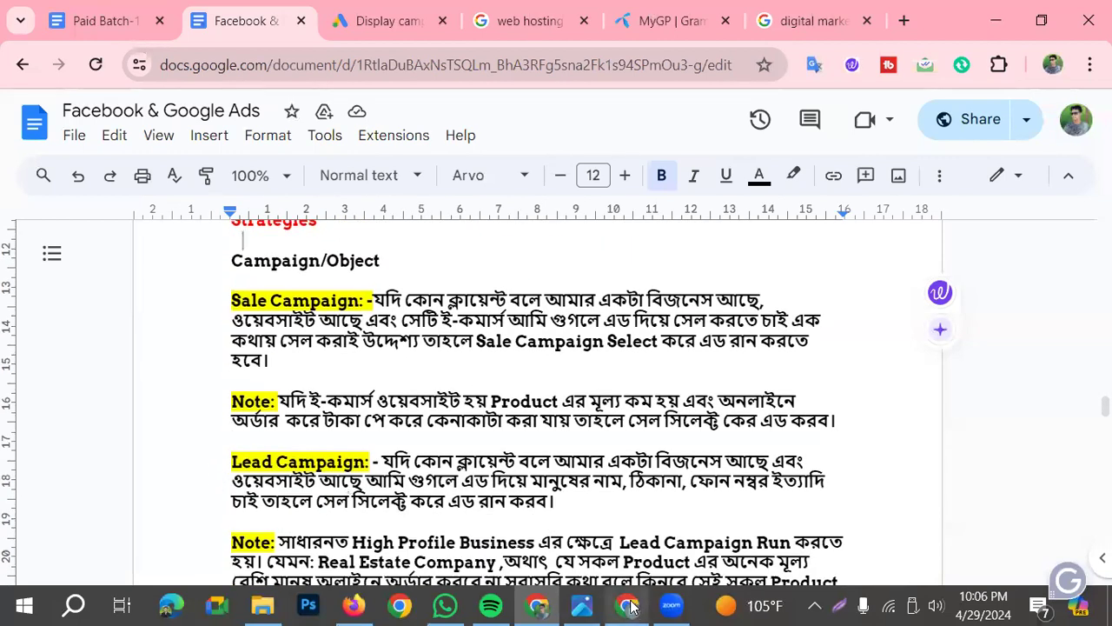
# Switch to Google Ads, leave the Display campaign setup and open the new campaign objective selection from the account overview
pyautogui.click(419, 22)
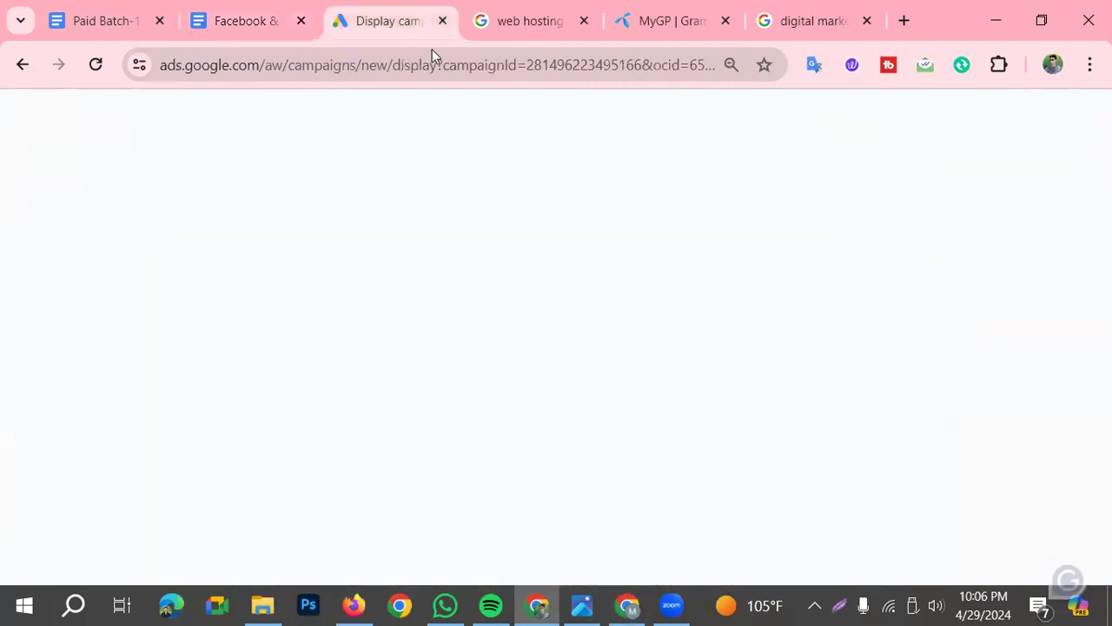
pyautogui.click(25, 117)
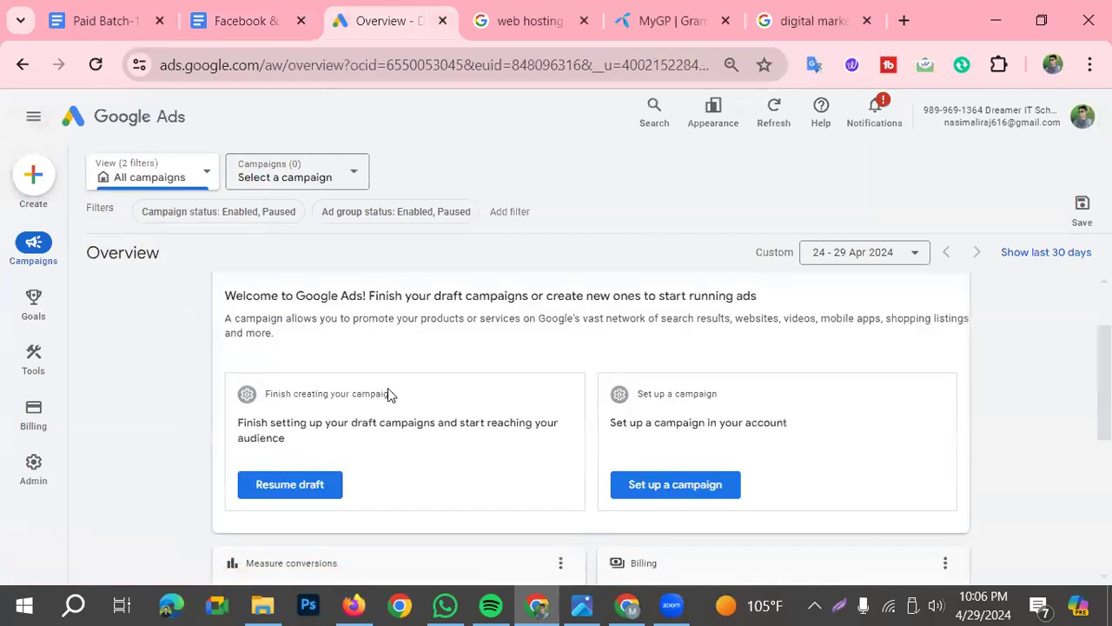
pyautogui.scroll(-3, 336, 477)
pyautogui.scroll(2, 397, 479)
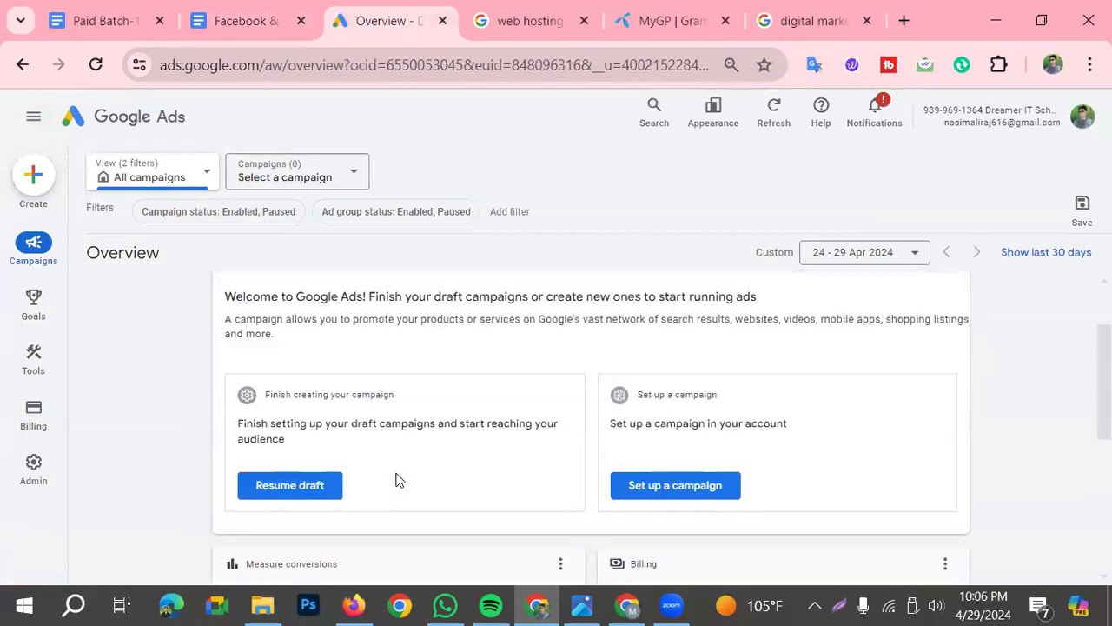
pyautogui.scroll(-2, 333, 504)
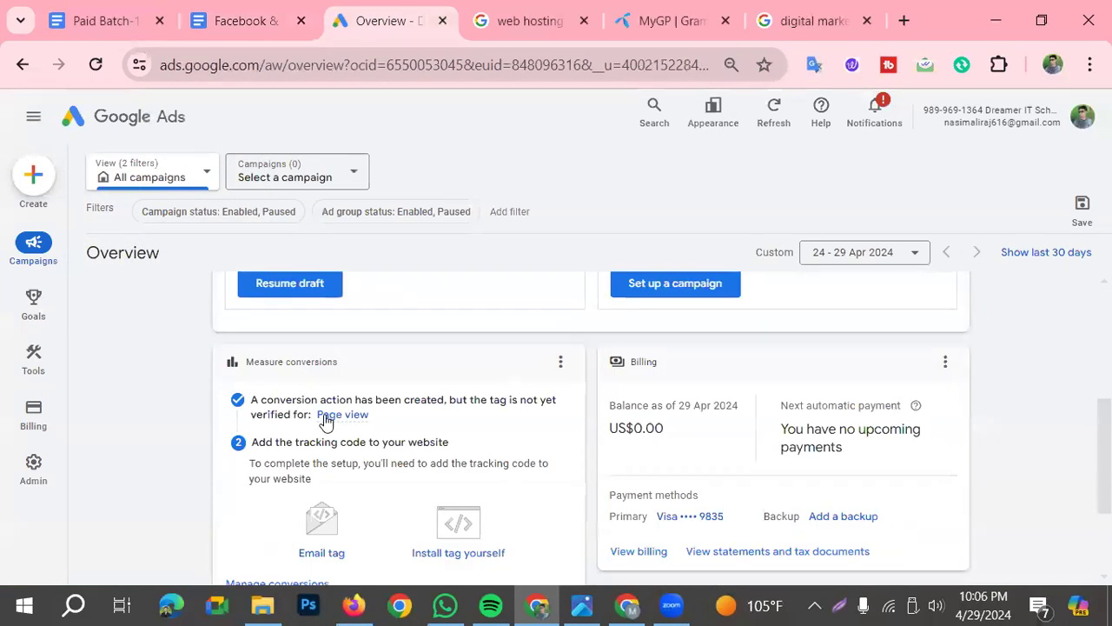
pyautogui.scroll(3, 313, 374)
pyautogui.click(292, 306)
pyautogui.click(290, 313)
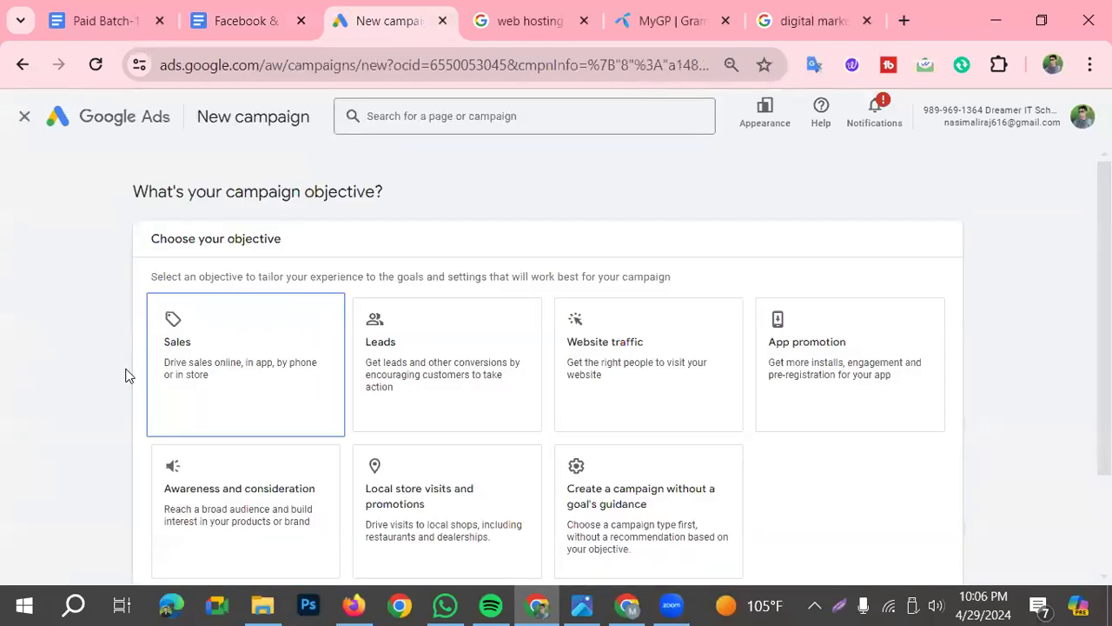
# Look over the available campaign objectives, from Sales to creating a campaign without a goal's guidance
pyautogui.scroll(-2, 451, 388)
pyautogui.scroll(2, 442, 397)
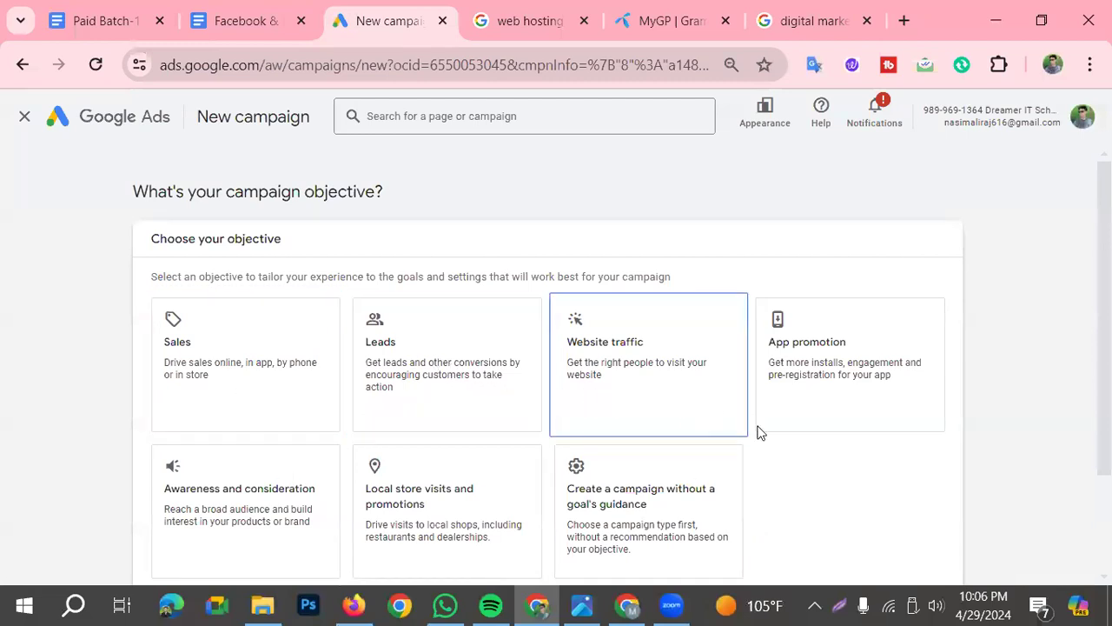
pyautogui.scroll(-2, 732, 360)
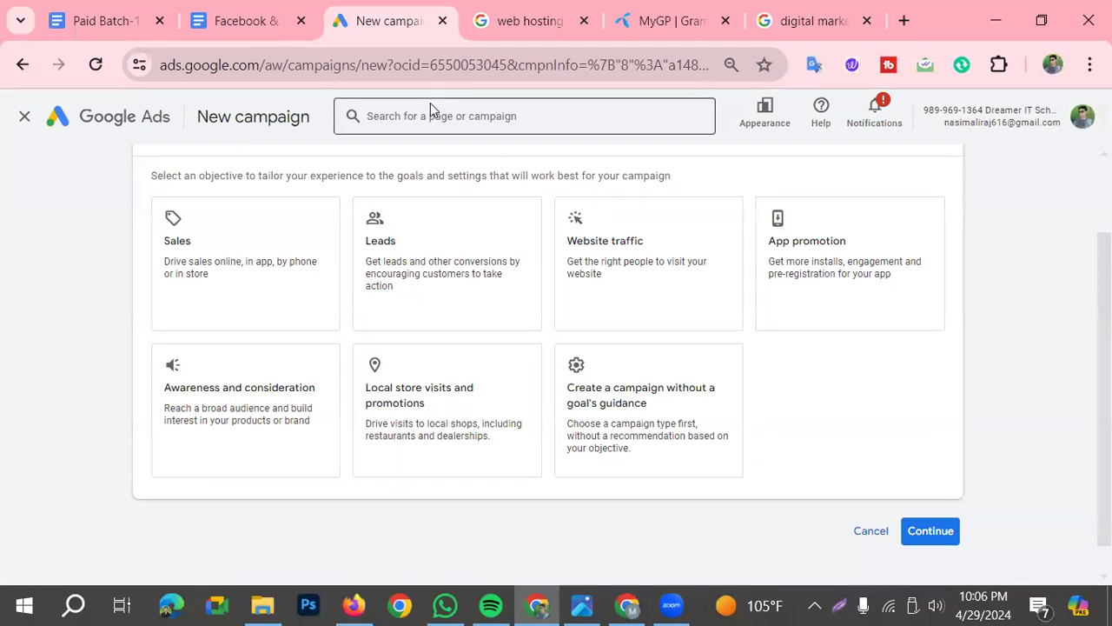
# Return to the "Facebook & Google Ads" document and point out the note below the Sale Campaign explanation
pyautogui.click(243, 21)
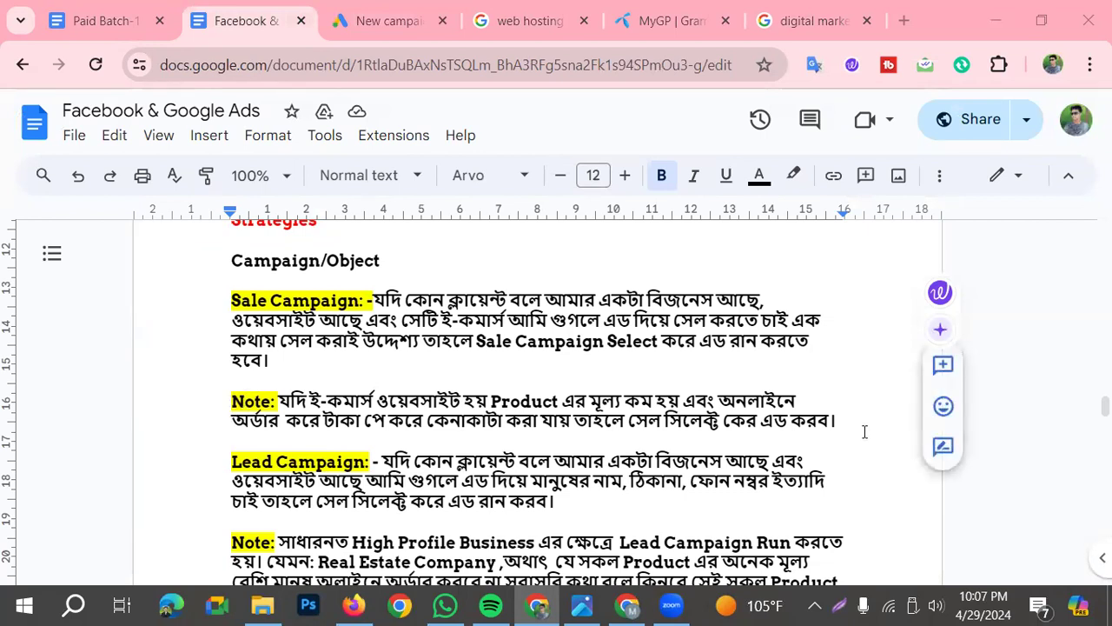
pyautogui.moveTo(841, 420); pyautogui.dragTo(231, 378)
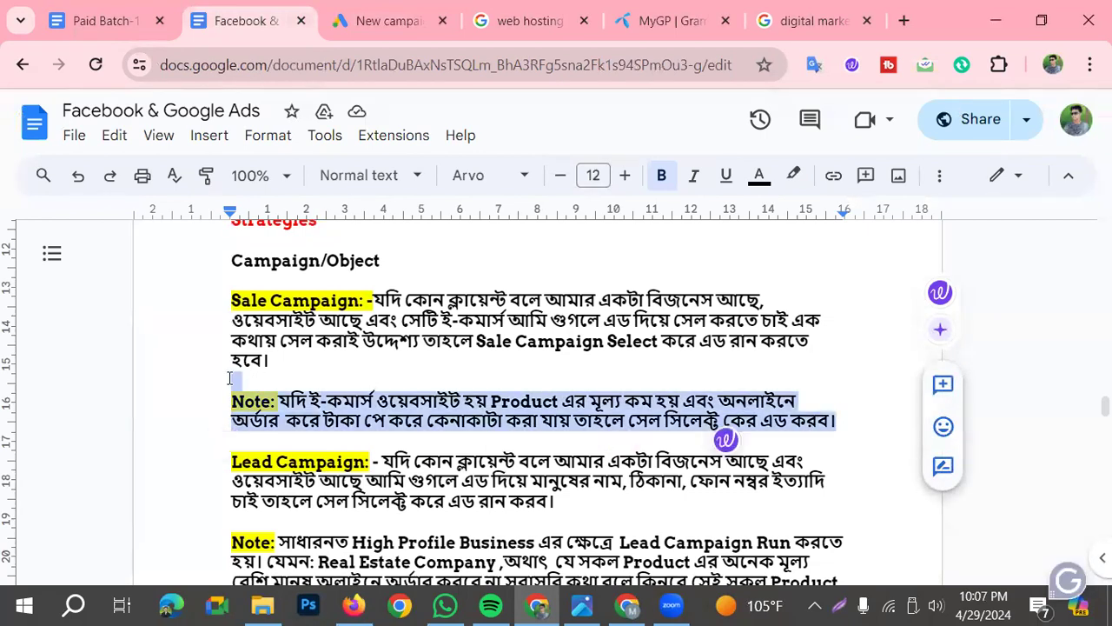
pyautogui.click(276, 412)
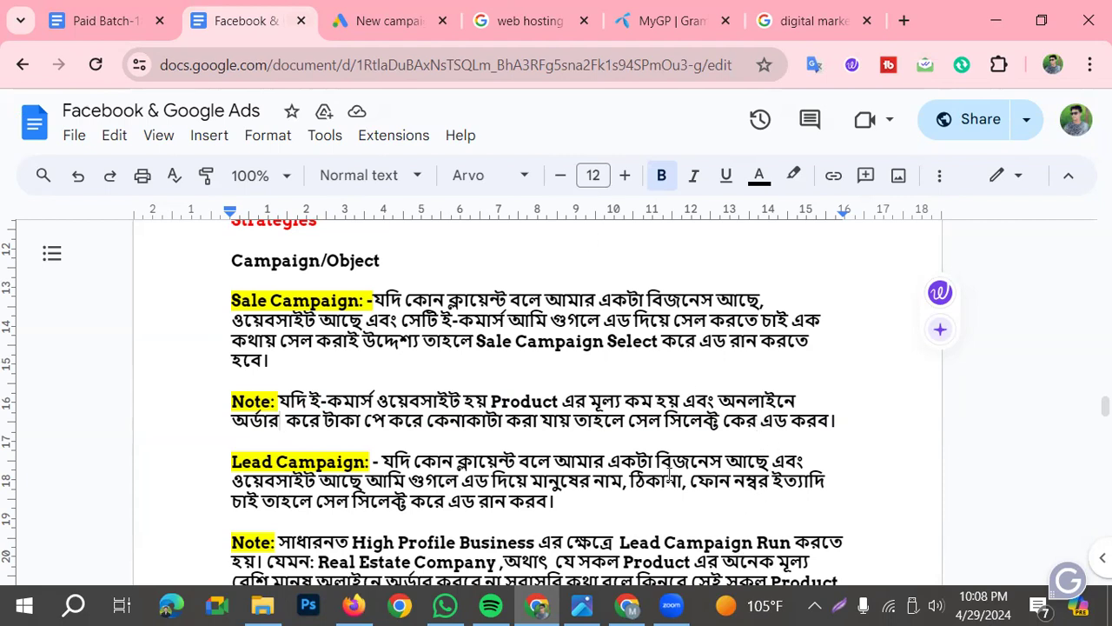
# Compare the document's Lead Campaign explanation with the Leads objective in Google Ads, ending back in the document
pyautogui.scroll(-1, 345, 425)
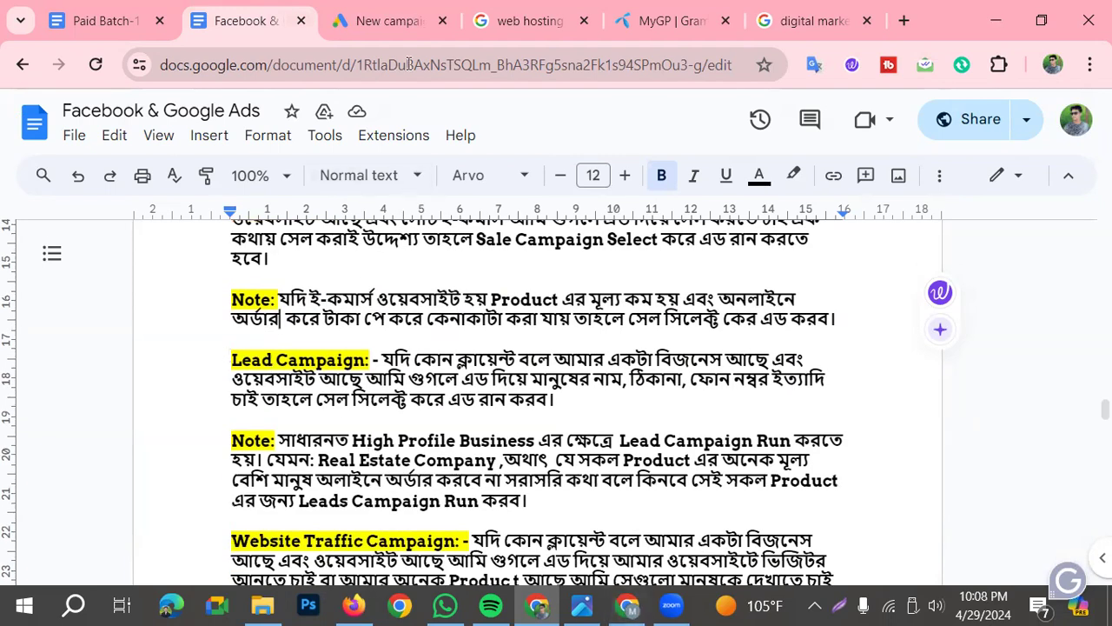
pyautogui.click(389, 21)
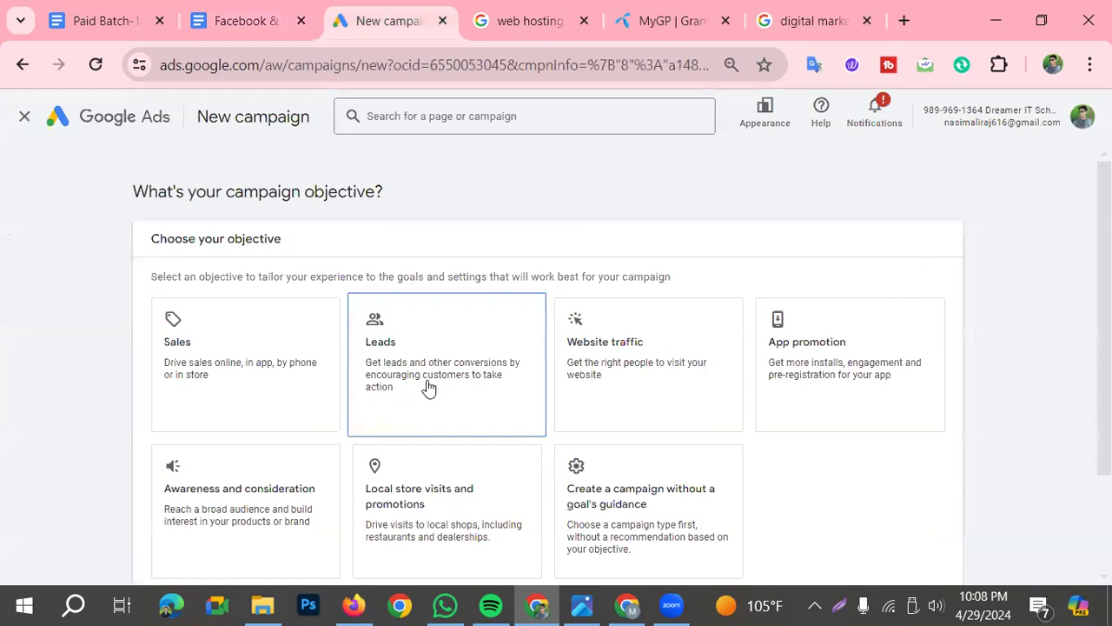
pyautogui.click(230, 24)
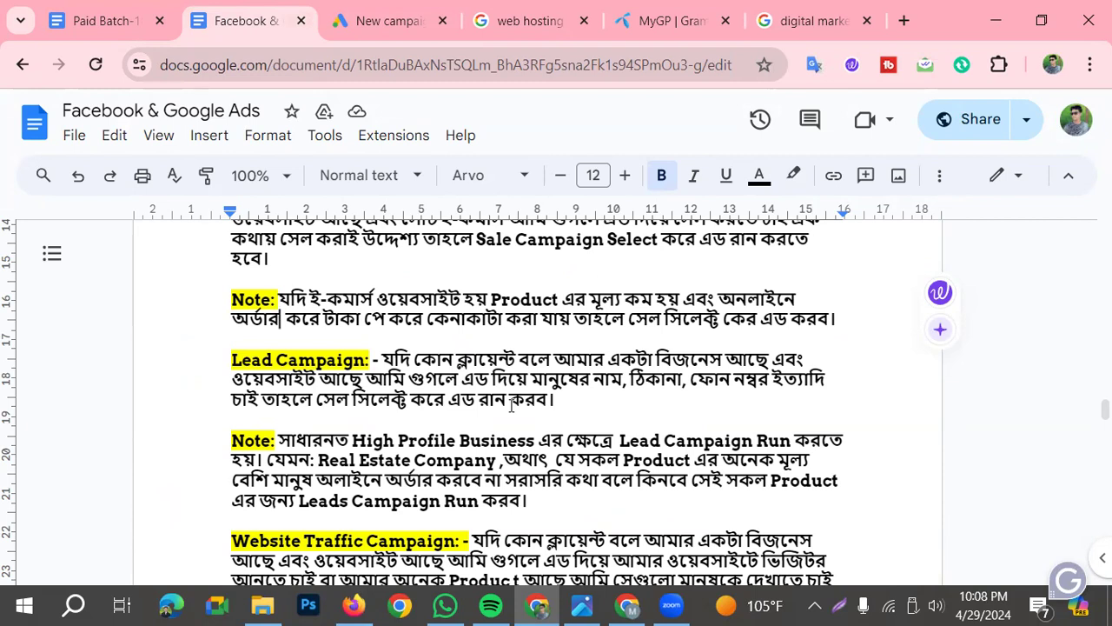
# Replace the word "সেল" with "Lead" in the last line of the Lead Campaign explanation
pyautogui.click(346, 398)
pyautogui.press('BackSpace')
pyautogui.press('BackSpace')
pyautogui.press('BackSpace')
pyautogui.press('BackSpace')
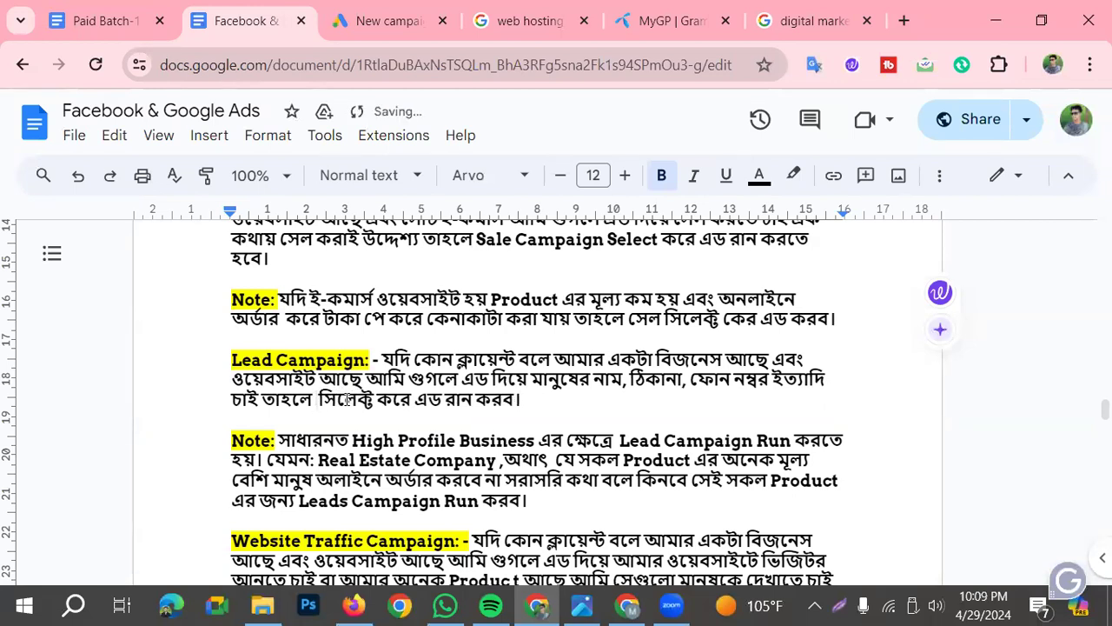
pyautogui.write('Lead')
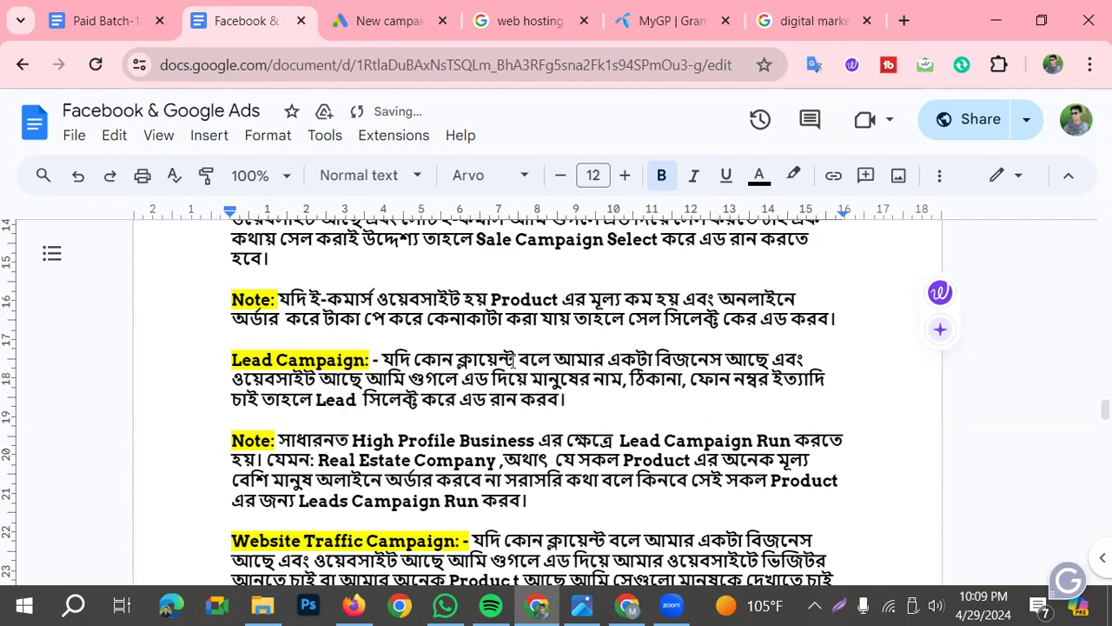
# Read the Website Traffic Campaign explanation and its note, comparing them with the Website traffic objective in Google Ads
pyautogui.scroll(-1, 295, 398)
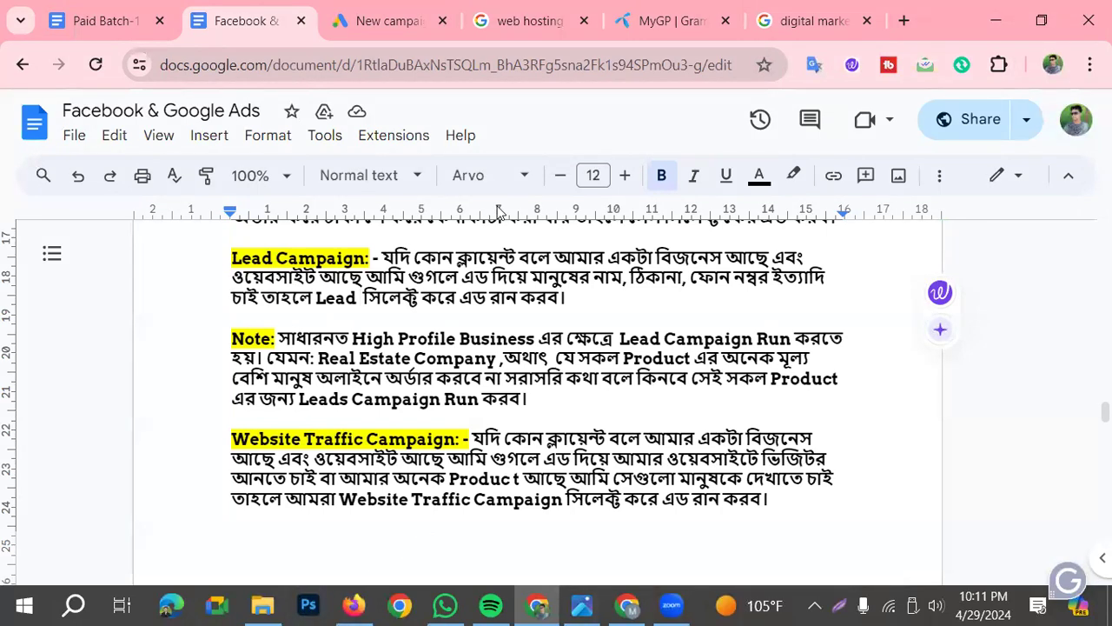
pyautogui.click(369, 13)
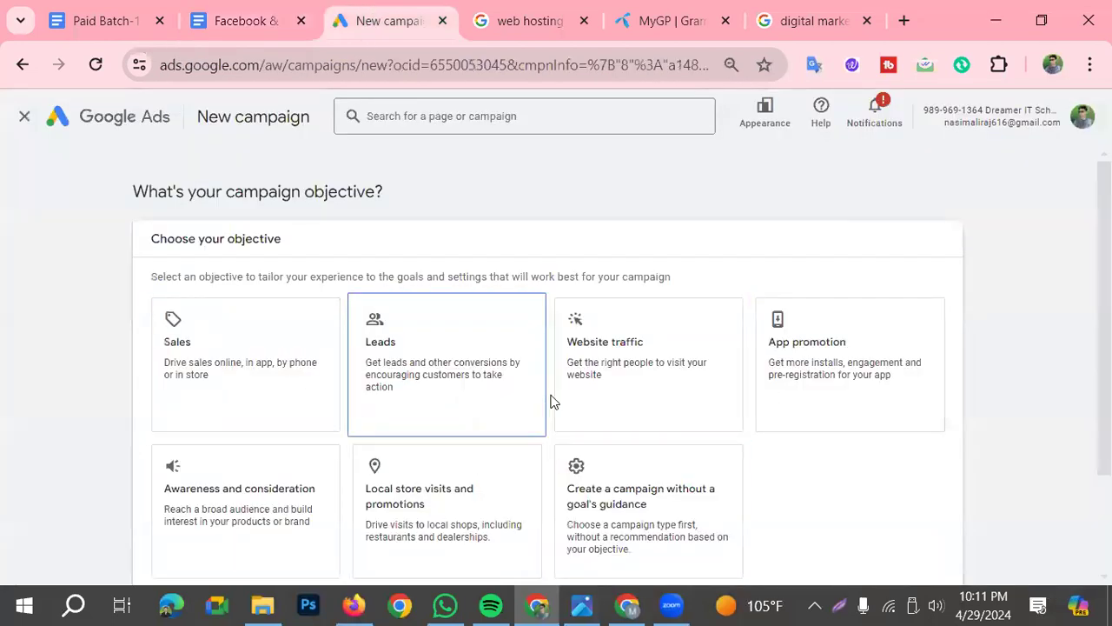
pyautogui.click(590, 417)
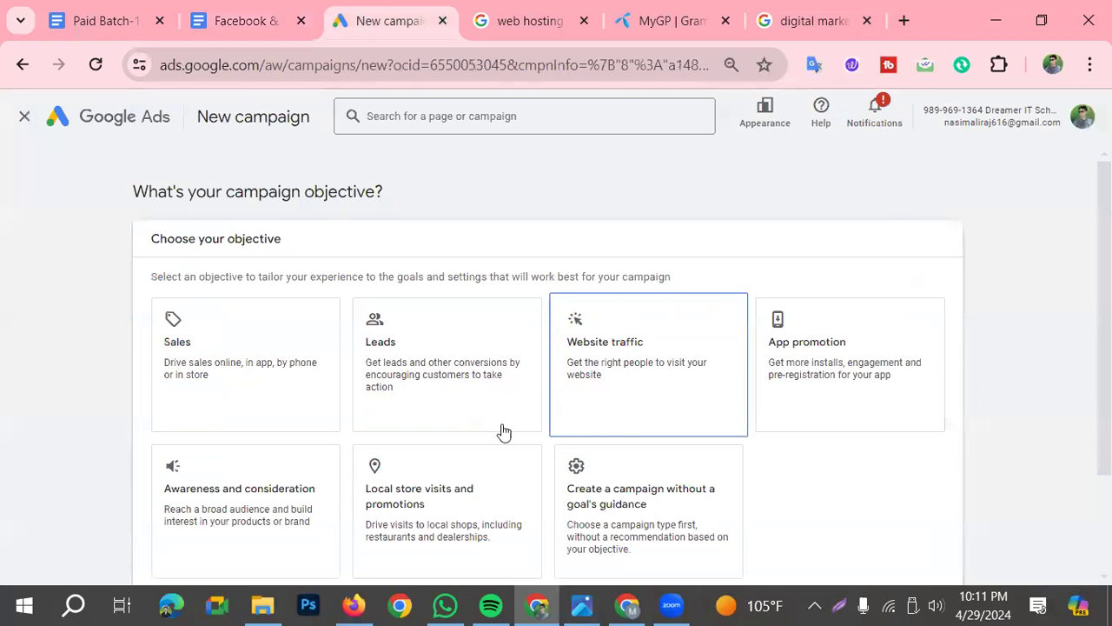
pyautogui.click(257, 24)
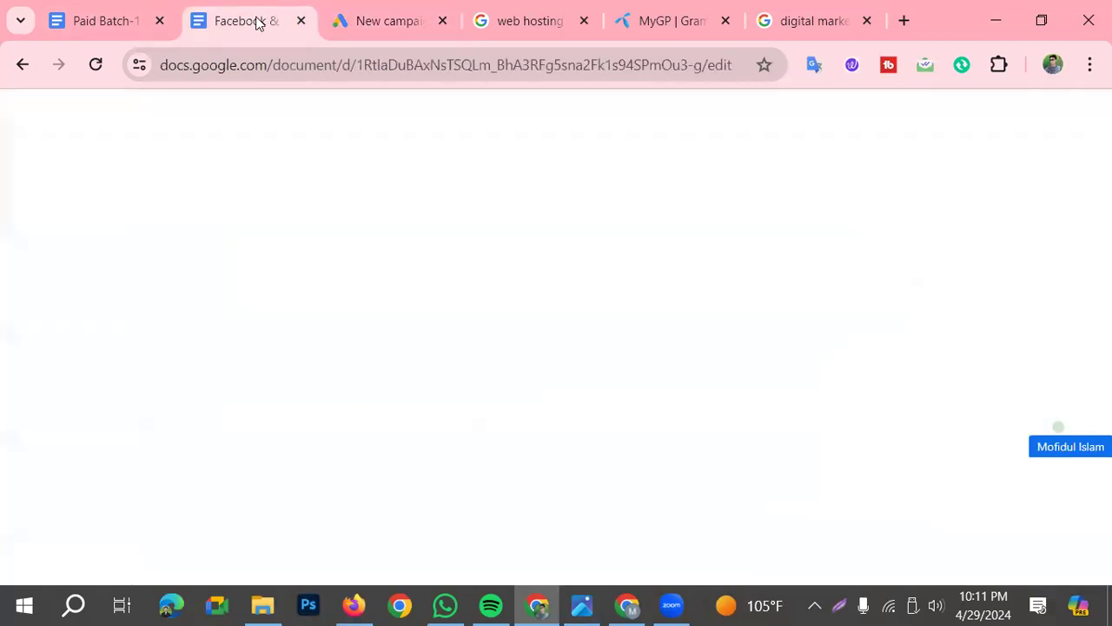
pyautogui.scroll(-1, 362, 426)
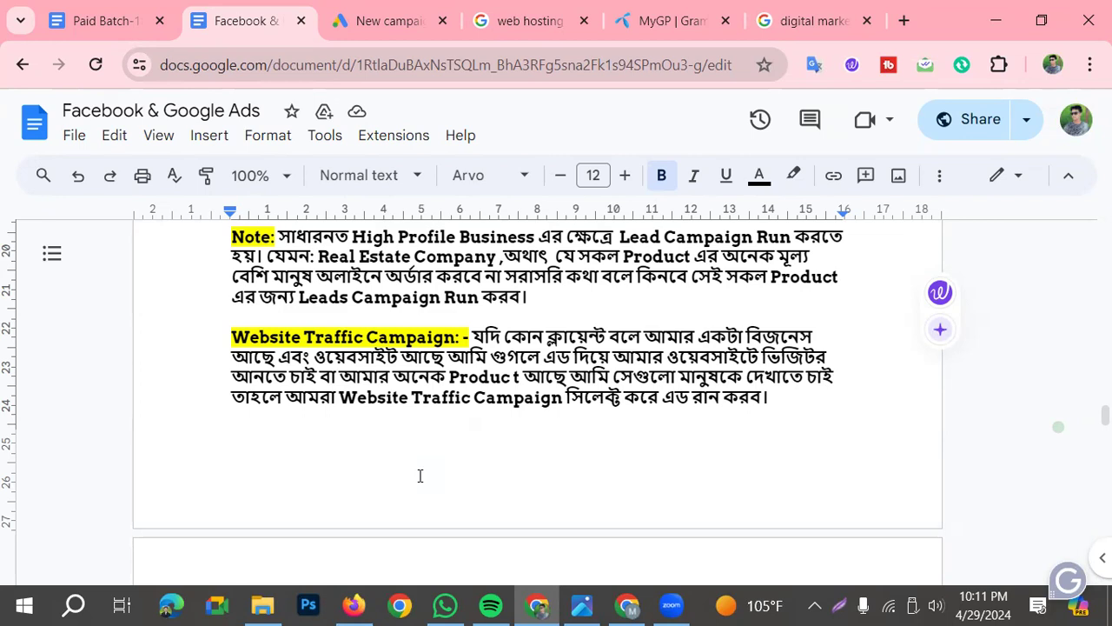
pyautogui.scroll(-2, 425, 474)
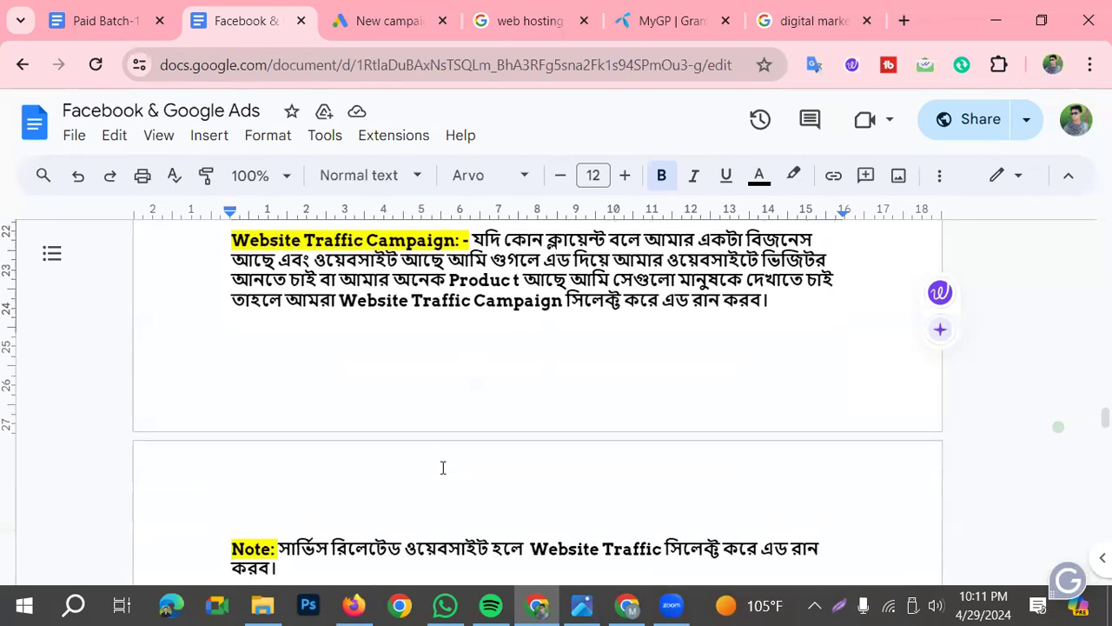
pyautogui.scroll(-2, 441, 467)
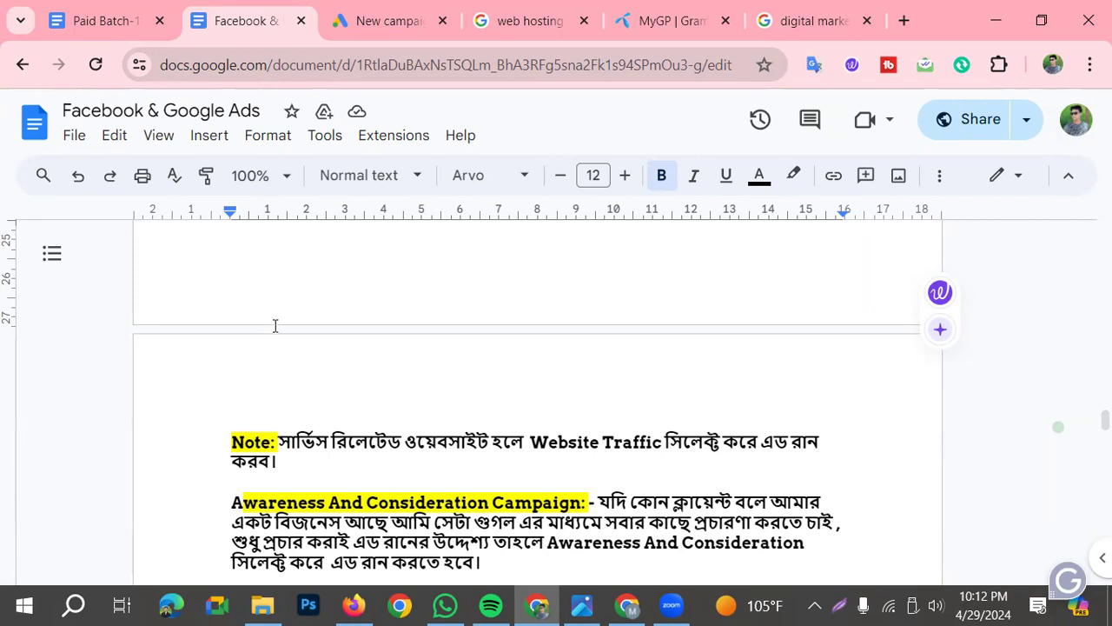
# Check the Awareness and consideration objective in Google Ads and read the matching explanation in the document
pyautogui.click(330, 29)
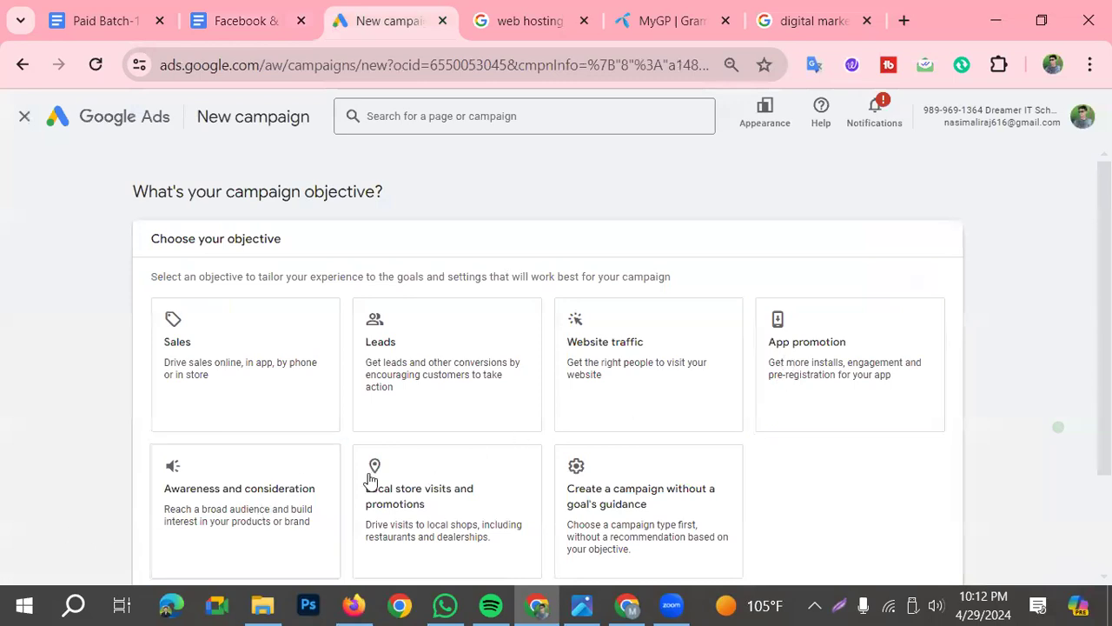
pyautogui.scroll(-2, 374, 469)
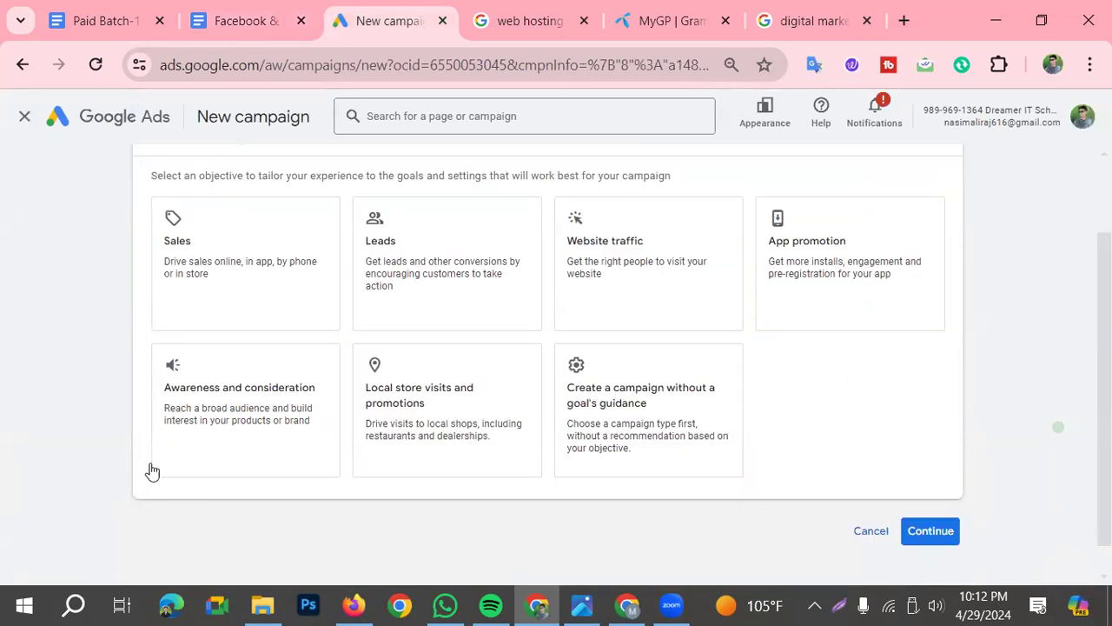
pyautogui.click(212, 29)
pyautogui.scroll(-2, 357, 270)
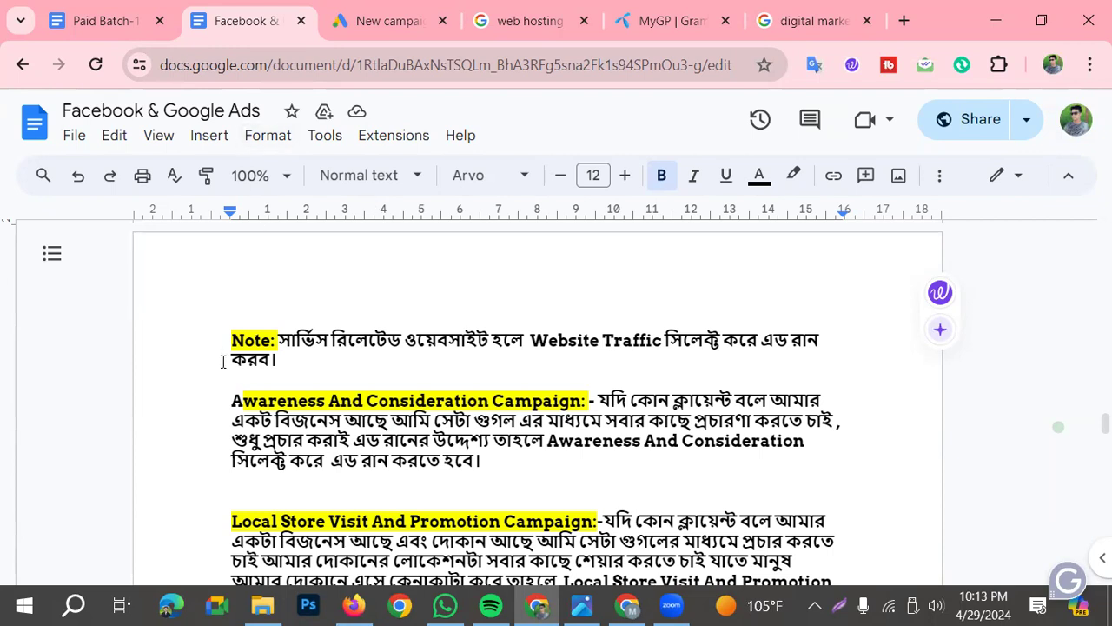
# Review the Local Store Visit And Promotion Campaign explanation alongside the matching objective in Google Ads
pyautogui.scroll(-2, 259, 232)
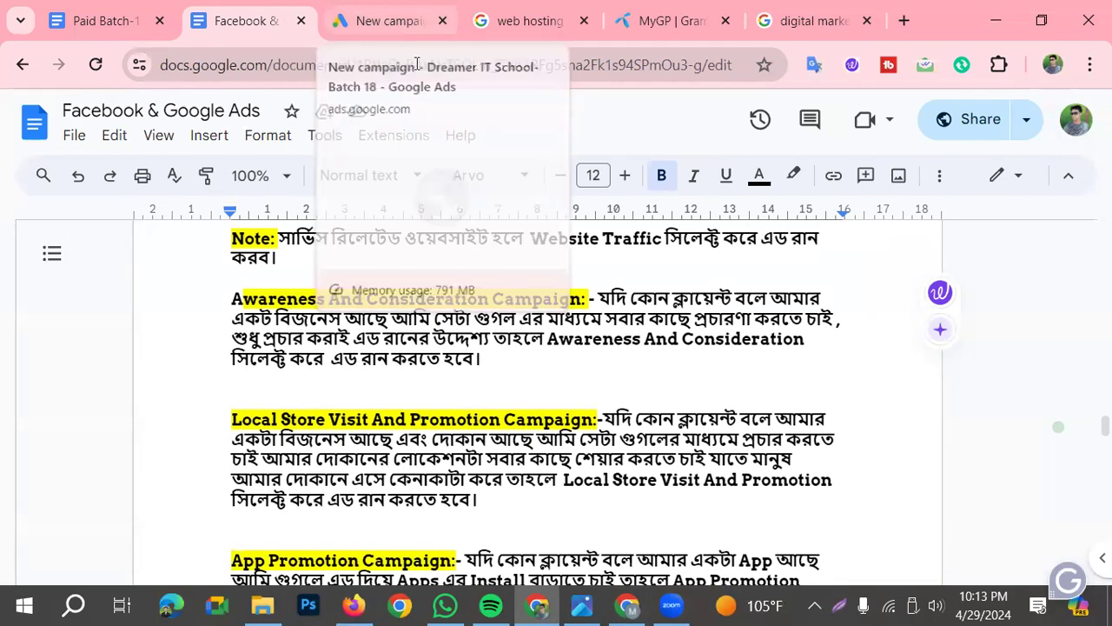
pyautogui.click(404, 23)
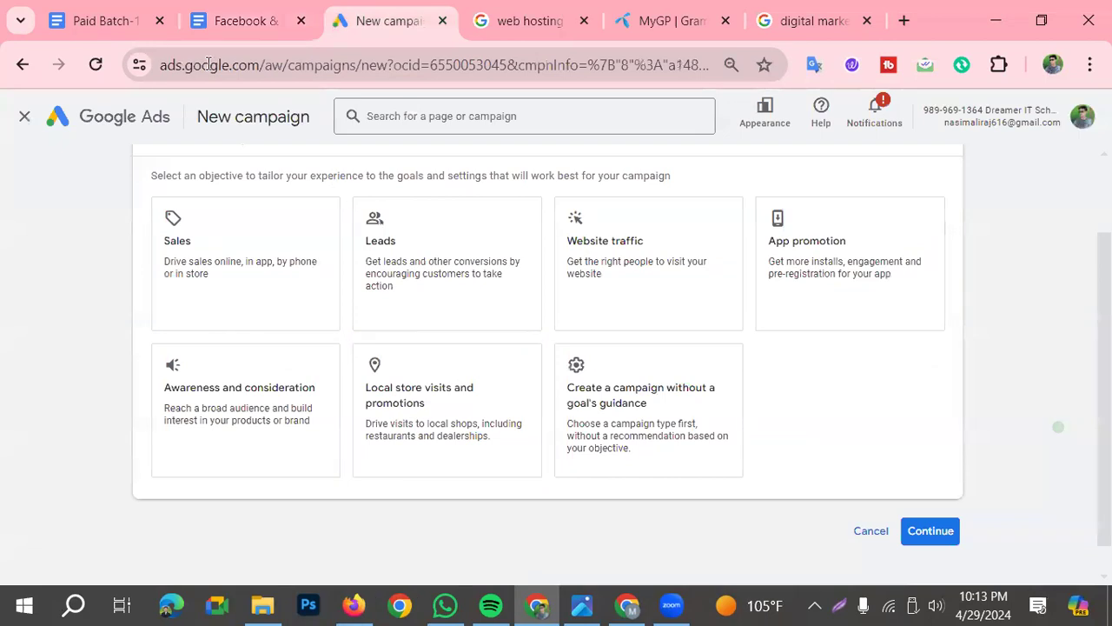
pyautogui.click(287, 20)
pyautogui.scroll(-1, 342, 421)
pyautogui.scroll(1, 365, 409)
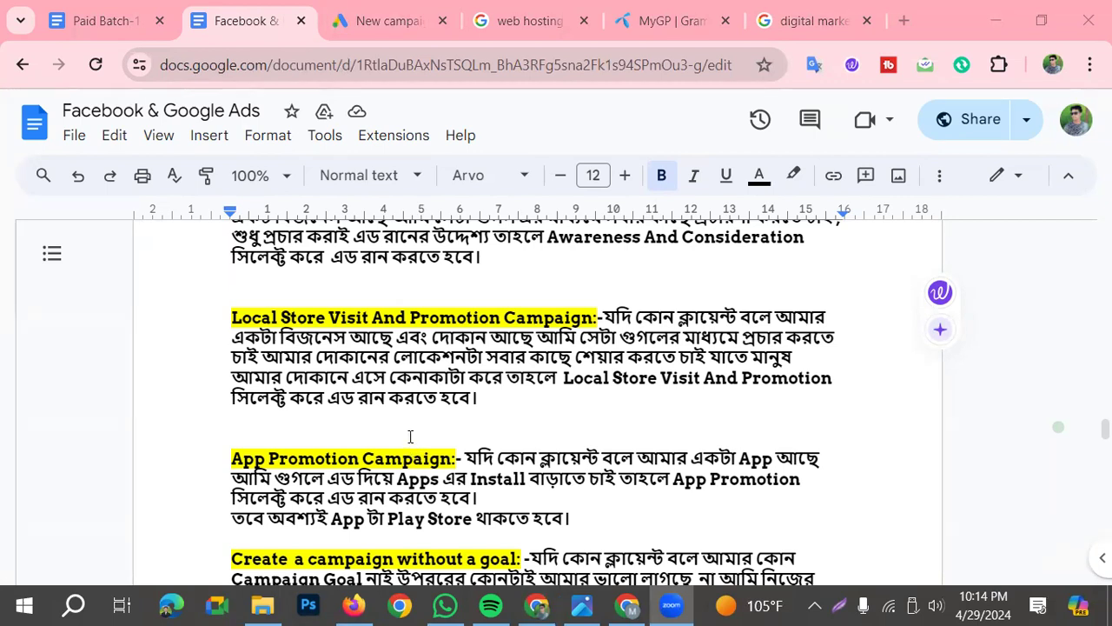
# Read the App Promotion Campaign and "Create a campaign without a goal" explanations in the document
pyautogui.scroll(-1, 397, 425)
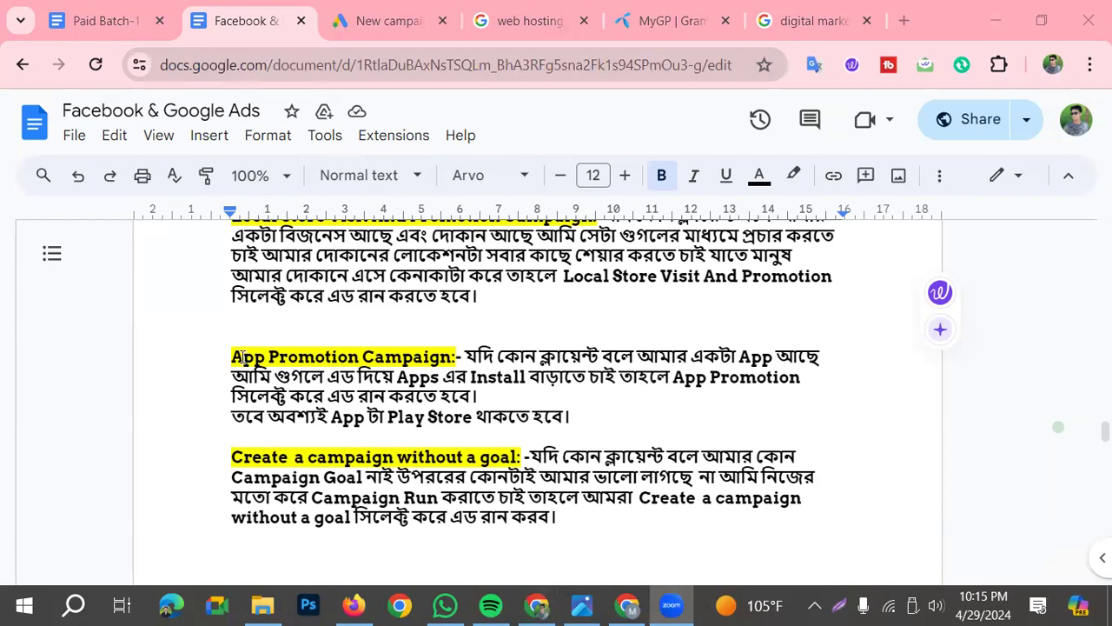
pyautogui.scroll(1, 346, 321)
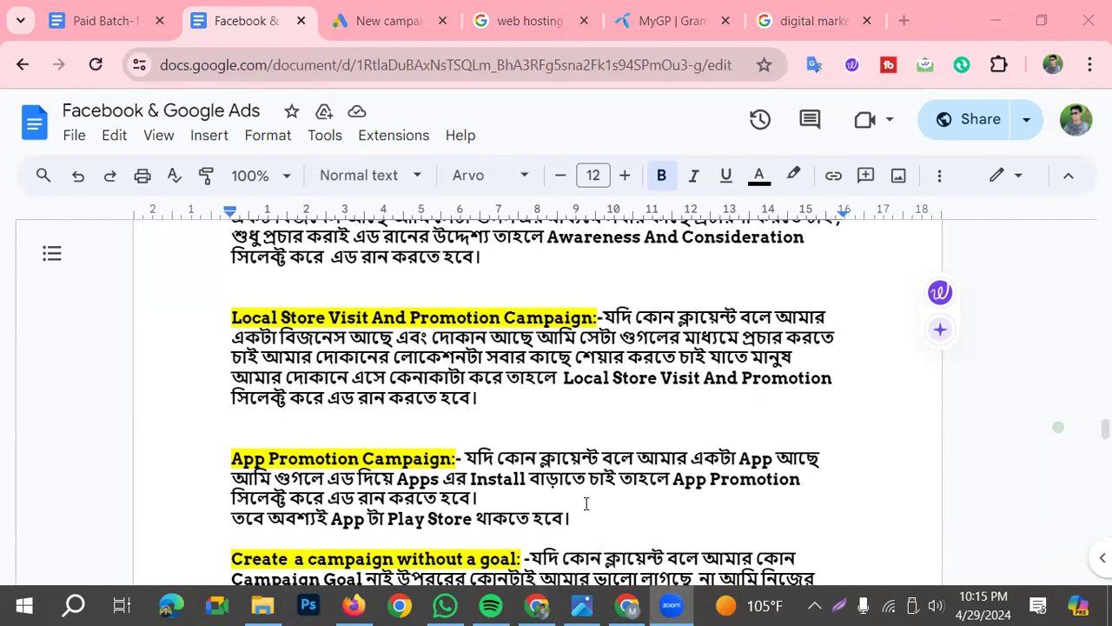
pyautogui.scroll(-1, 546, 489)
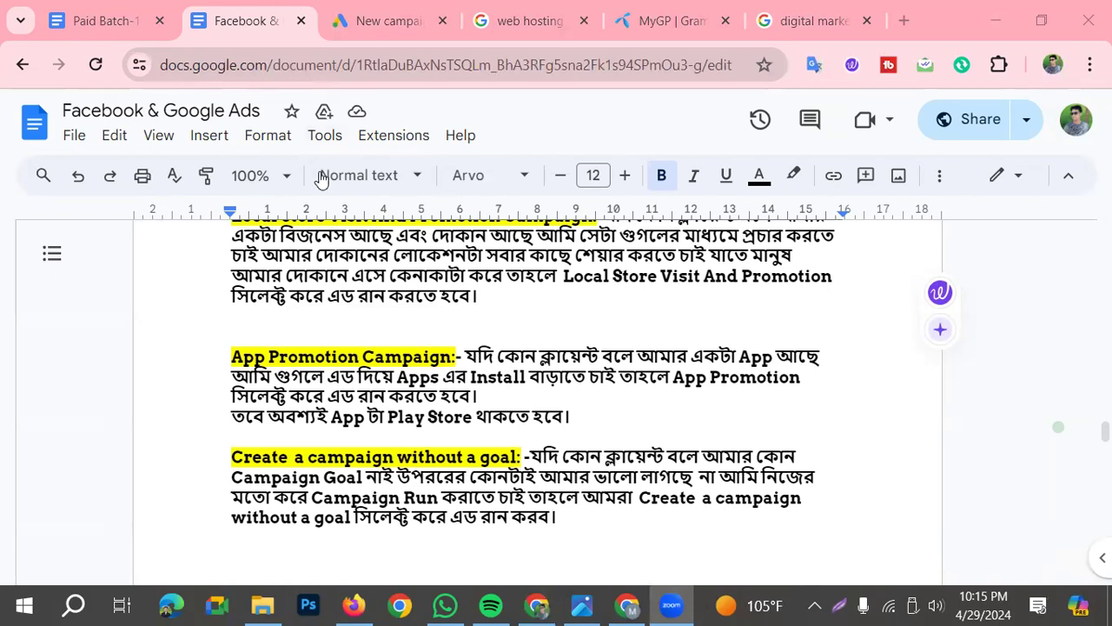
# Compare the App promotion and "Create a campaign without a goal's guidance" objectives in Google Ads with their explanations in the class document
pyautogui.click(358, 21)
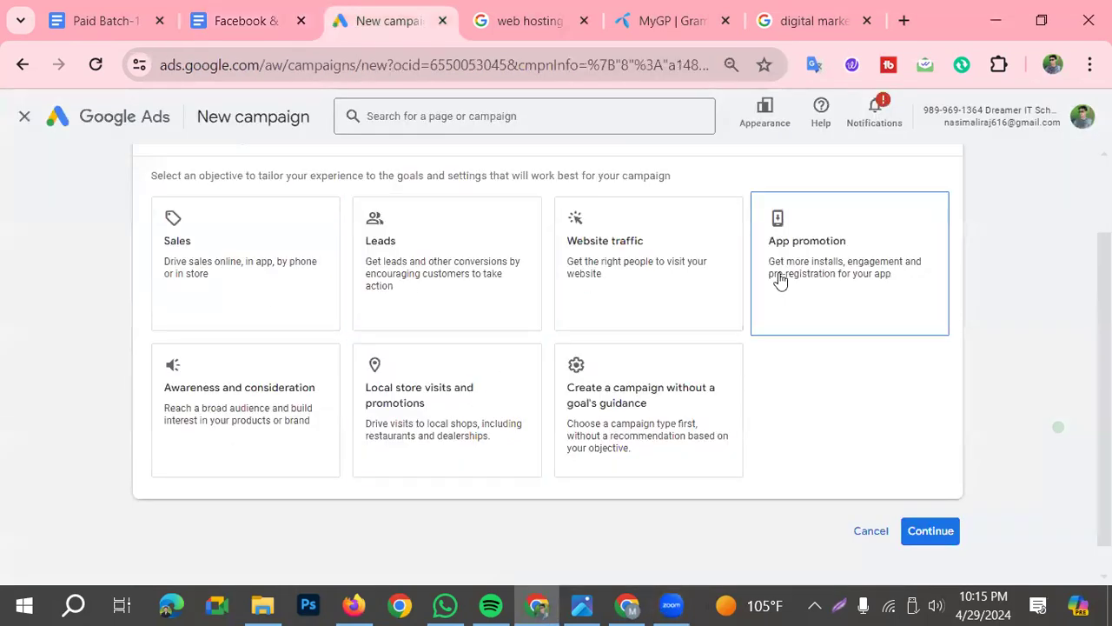
pyautogui.click(221, 28)
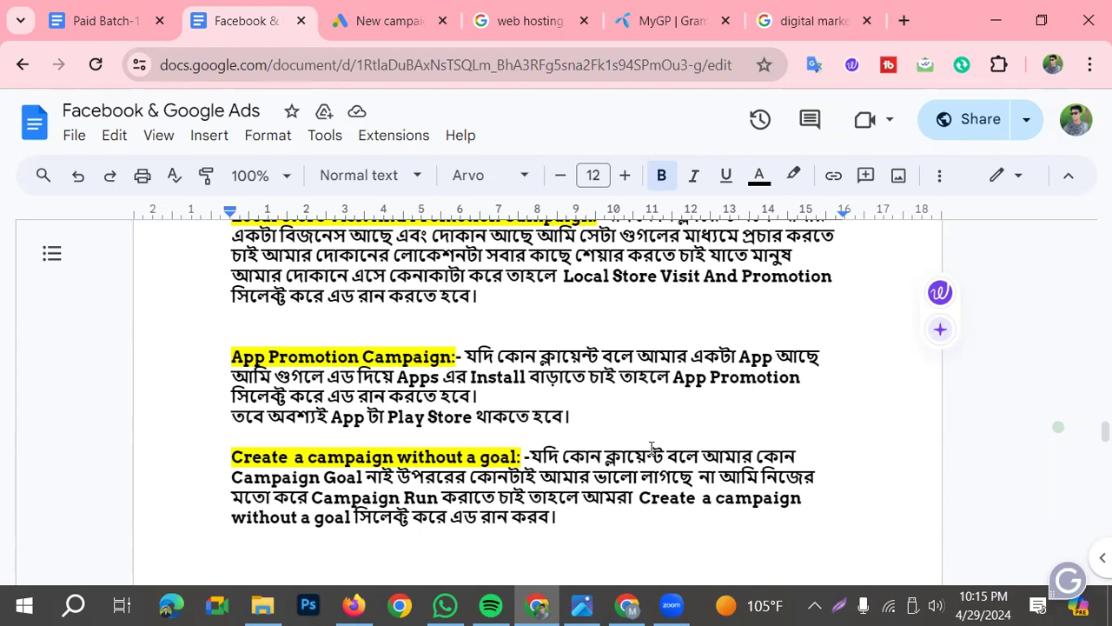
pyautogui.click(390, 21)
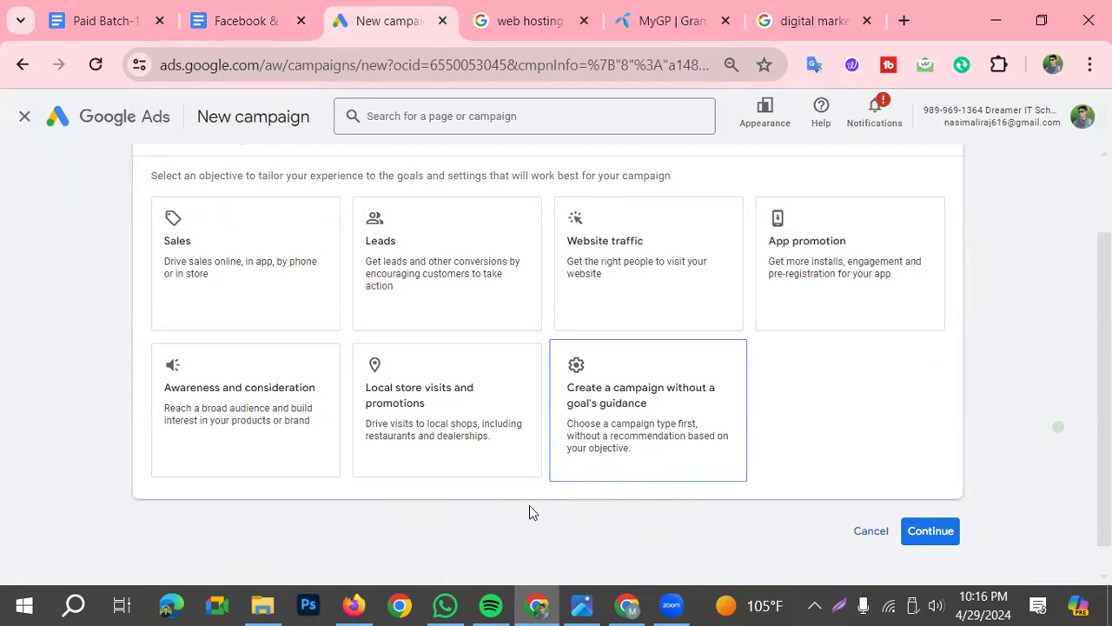
pyautogui.click(256, 13)
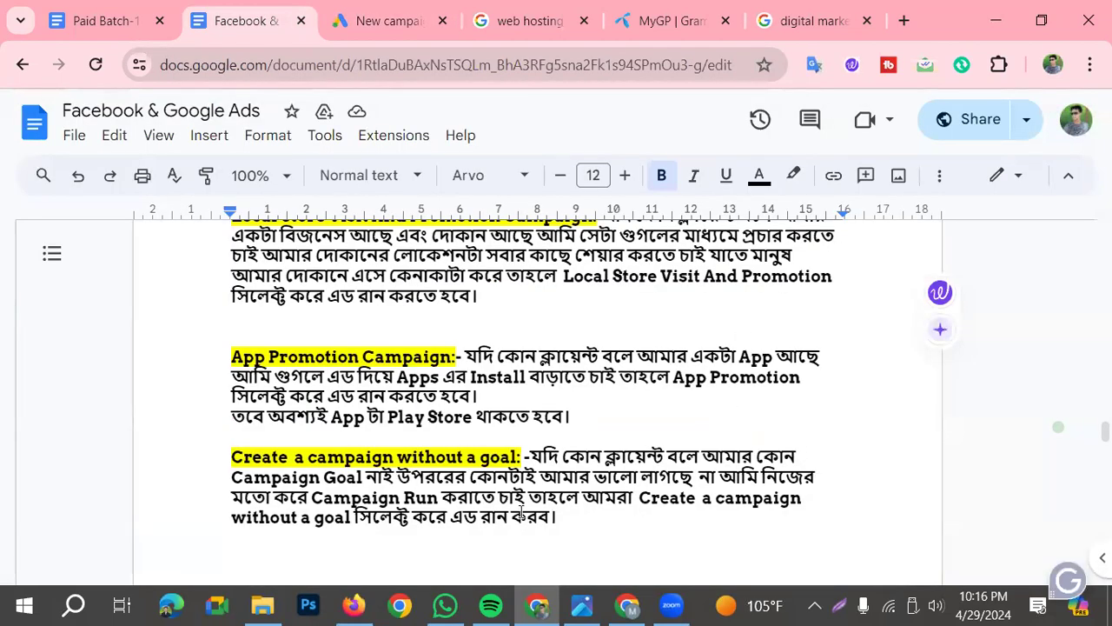
# Read the "What is Bid?" explanation in the document's Google Ads Bidding/Bid Strategies section
pyautogui.scroll(-2, 598, 447)
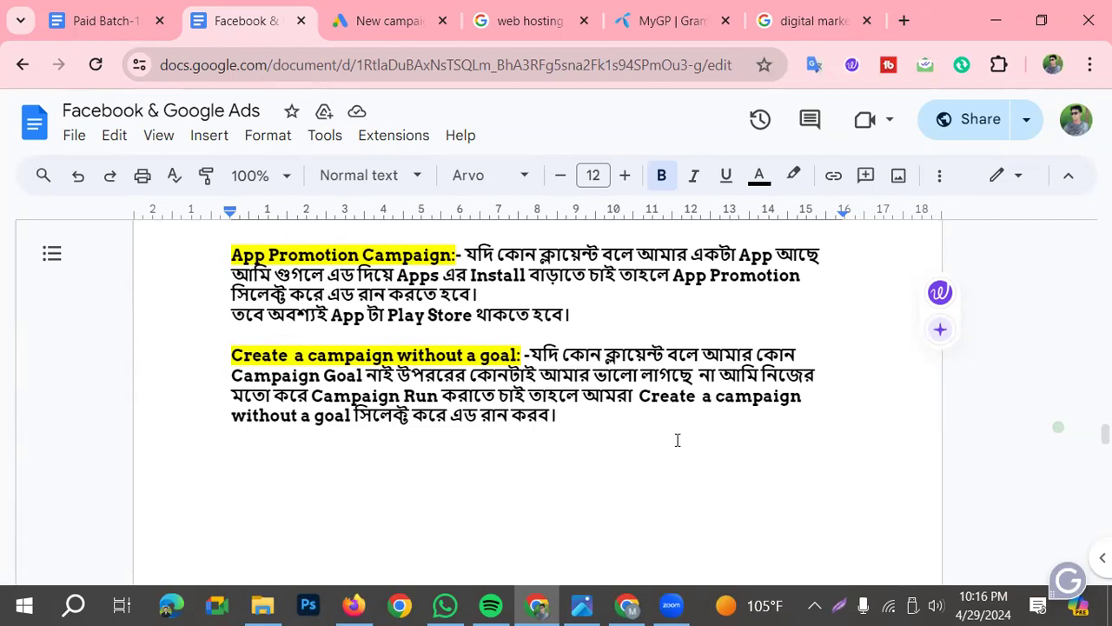
pyautogui.scroll(-3, 675, 440)
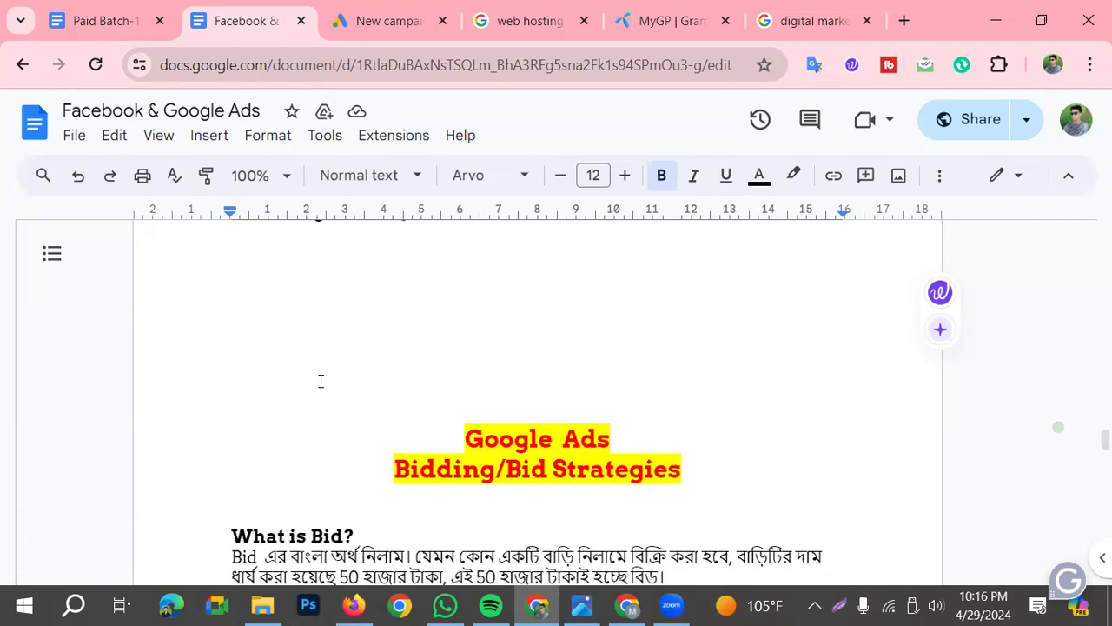
pyautogui.scroll(-2, 330, 377)
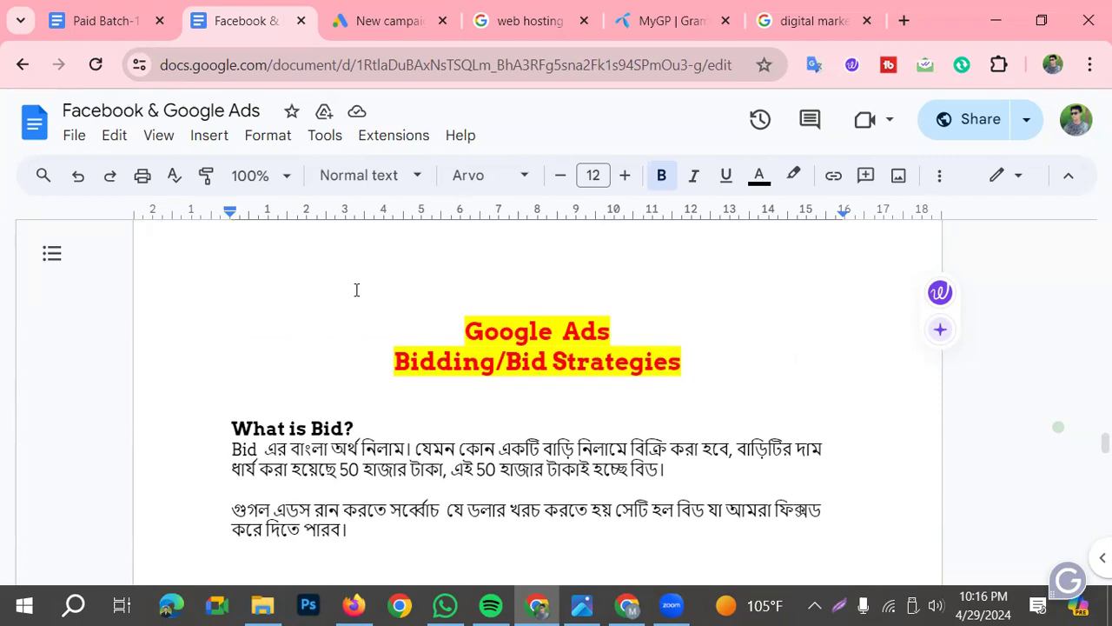
pyautogui.scroll(-2, 352, 295)
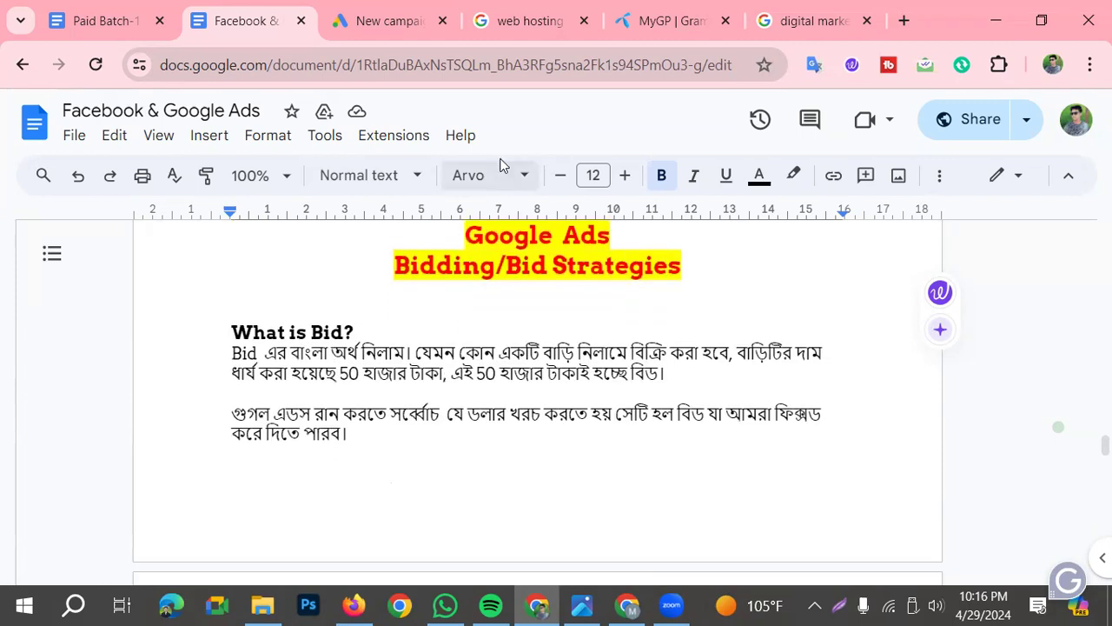
pyautogui.scroll(2, 553, 354)
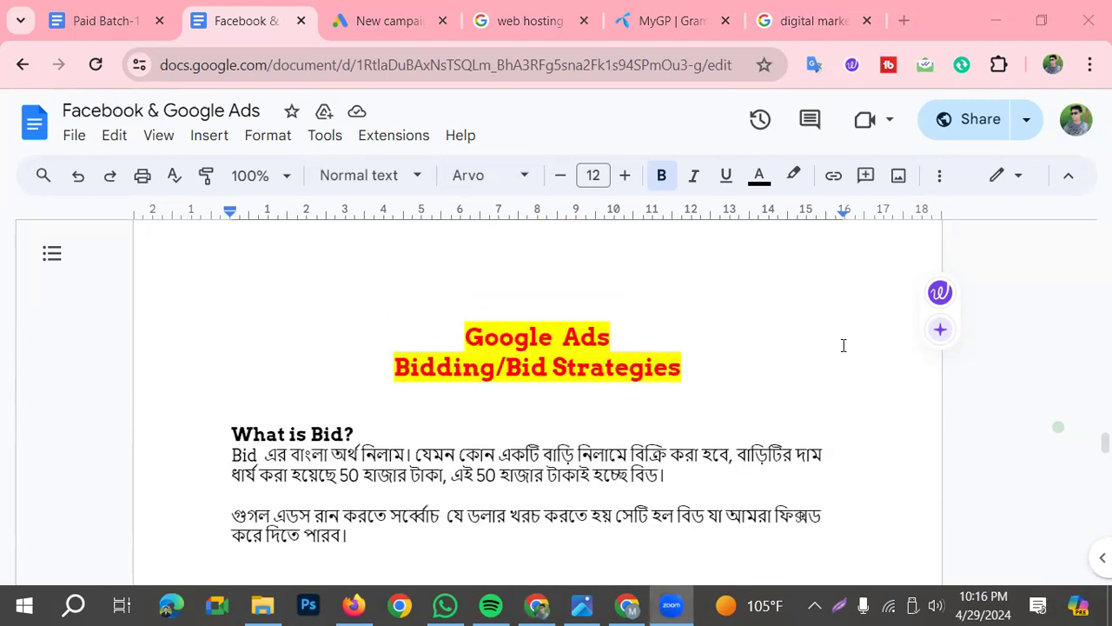
pyautogui.scroll(-2, 635, 348)
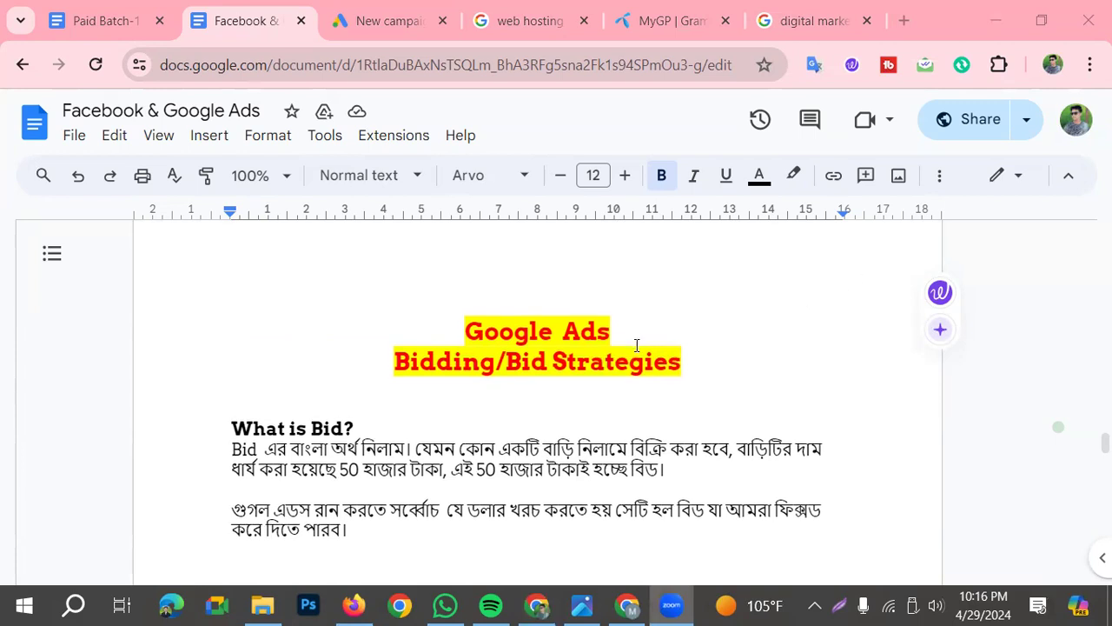